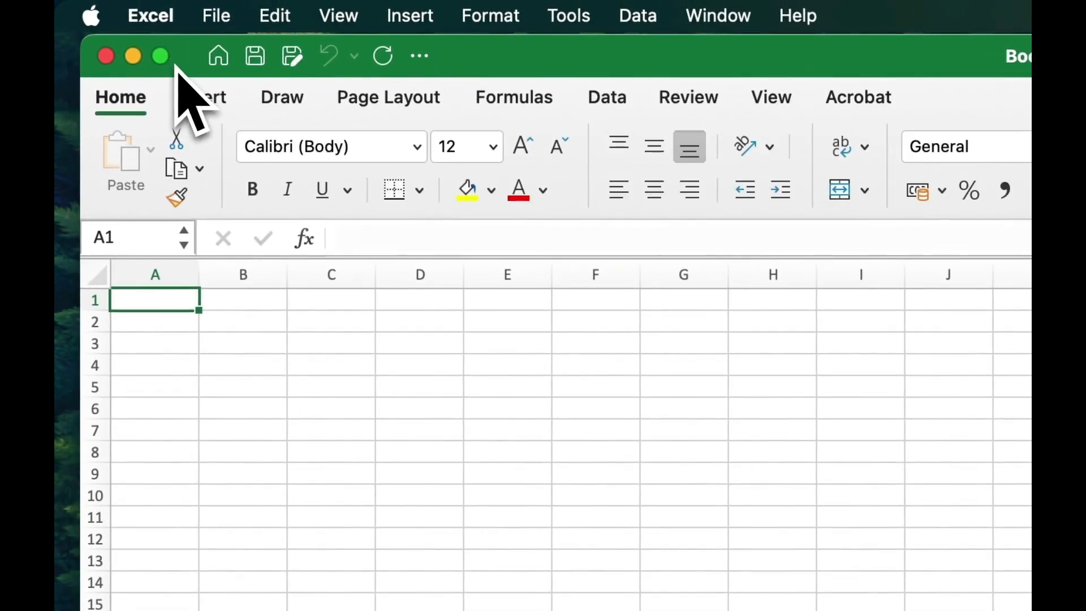
Step: Maximize the blank Book1 workbook window to full screen
click(160, 56)
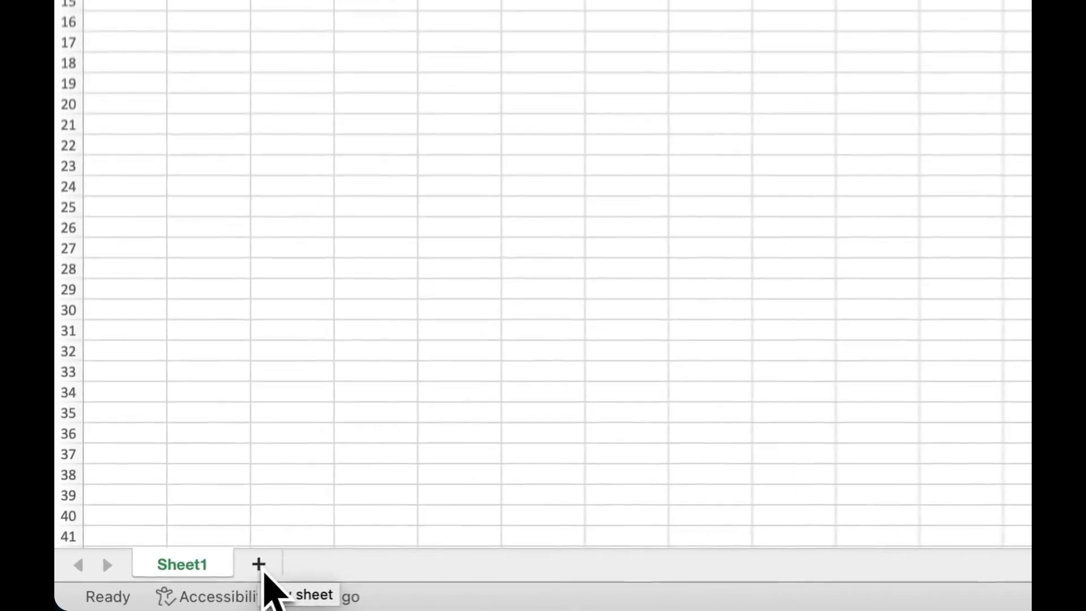
Step: Add Sheet2 and Sheet3, and rename Sheet1 to 'Data Entry and Editng'
click(262, 567)
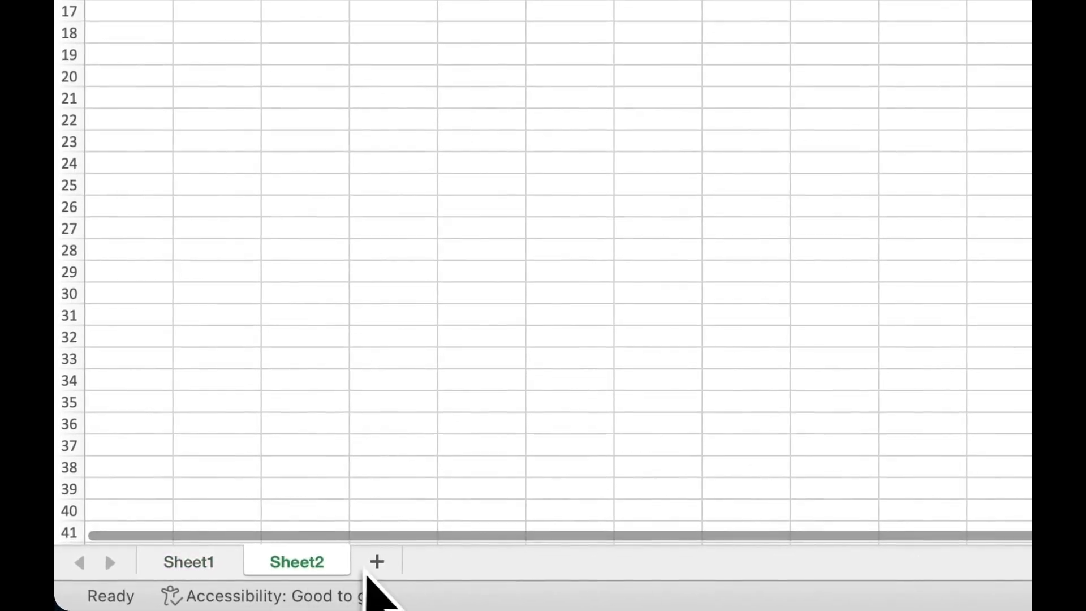
click(376, 566)
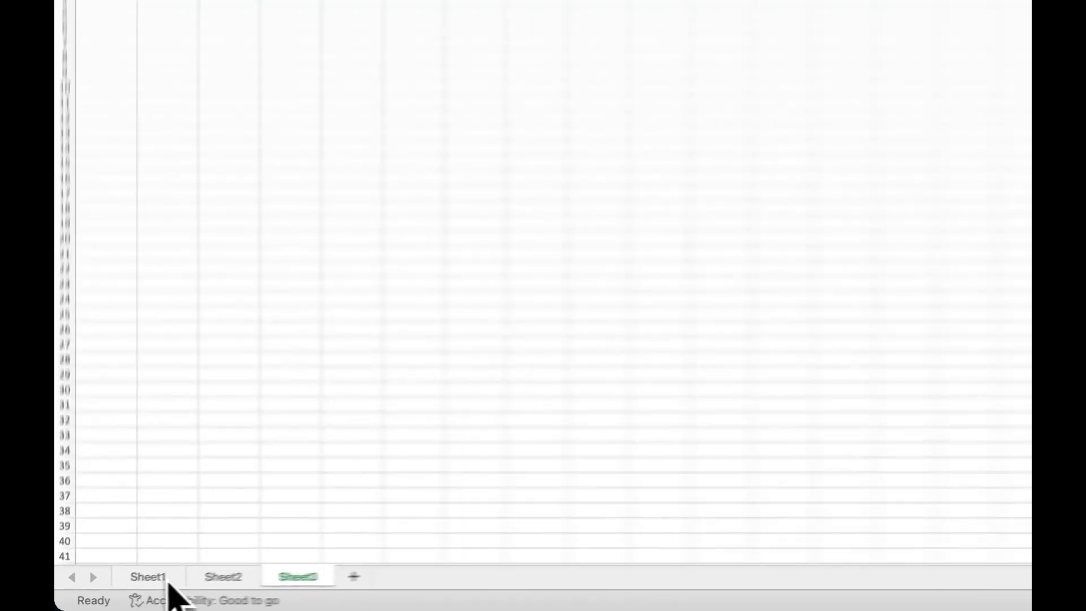
double_click(135, 589)
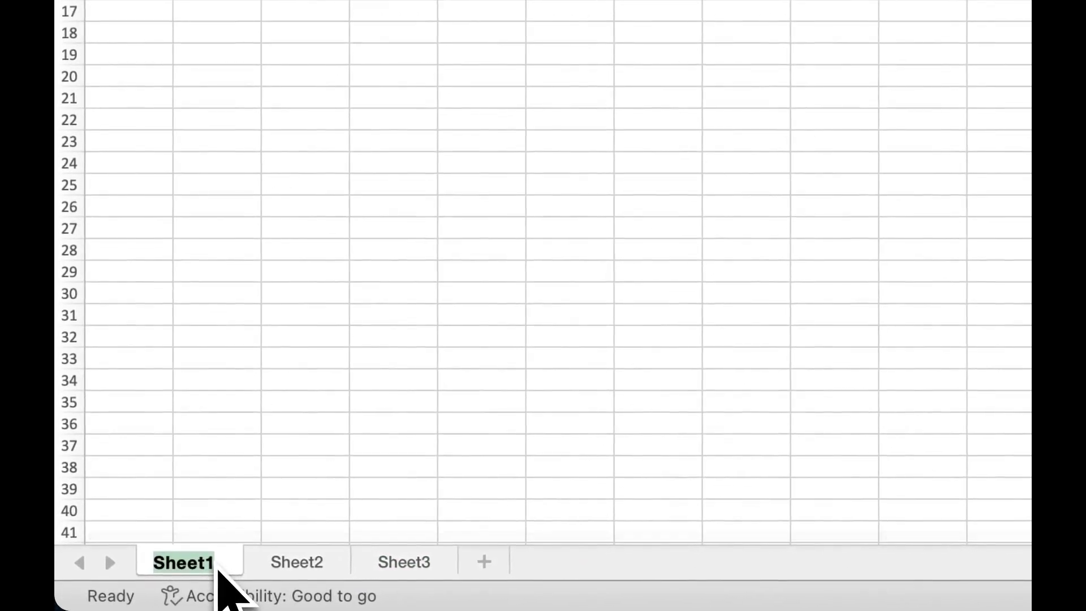
text(Dat)
text(a E)
text(ntry and Edity)
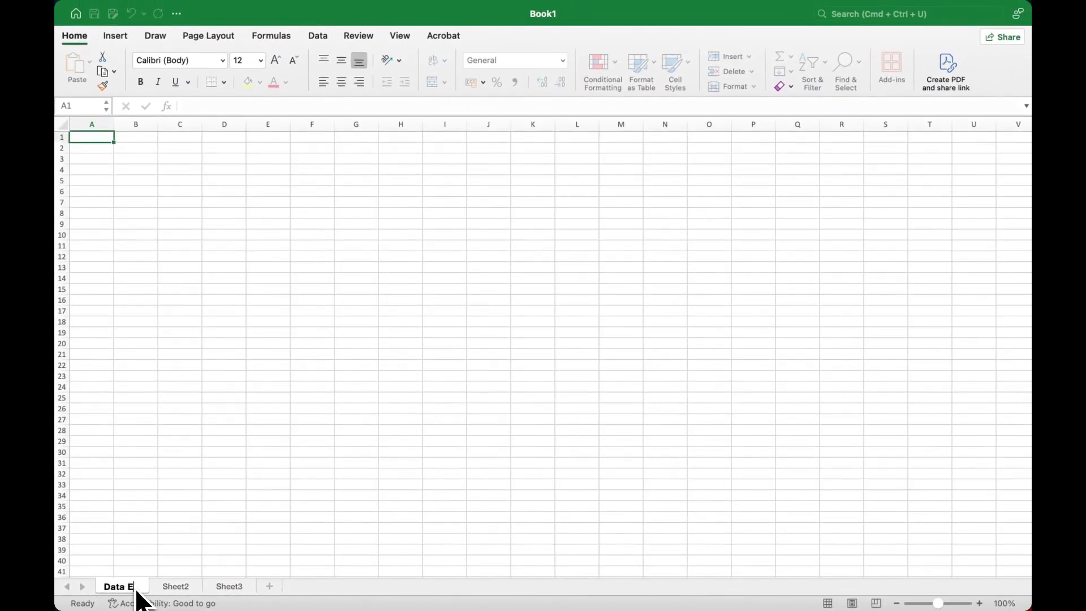
key(BackSpace)
text(ng)
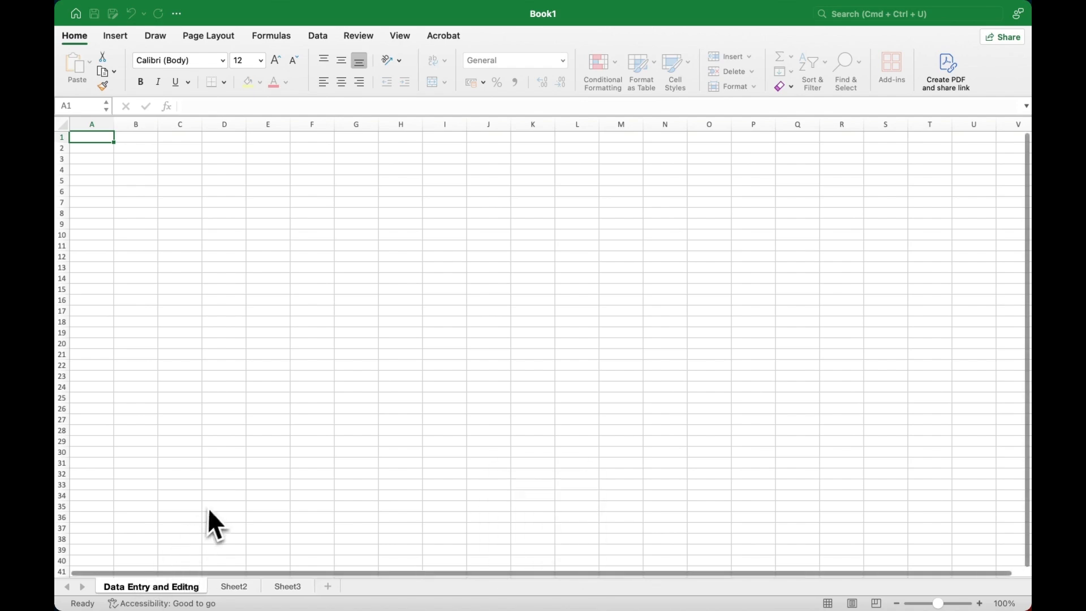
click(213, 510)
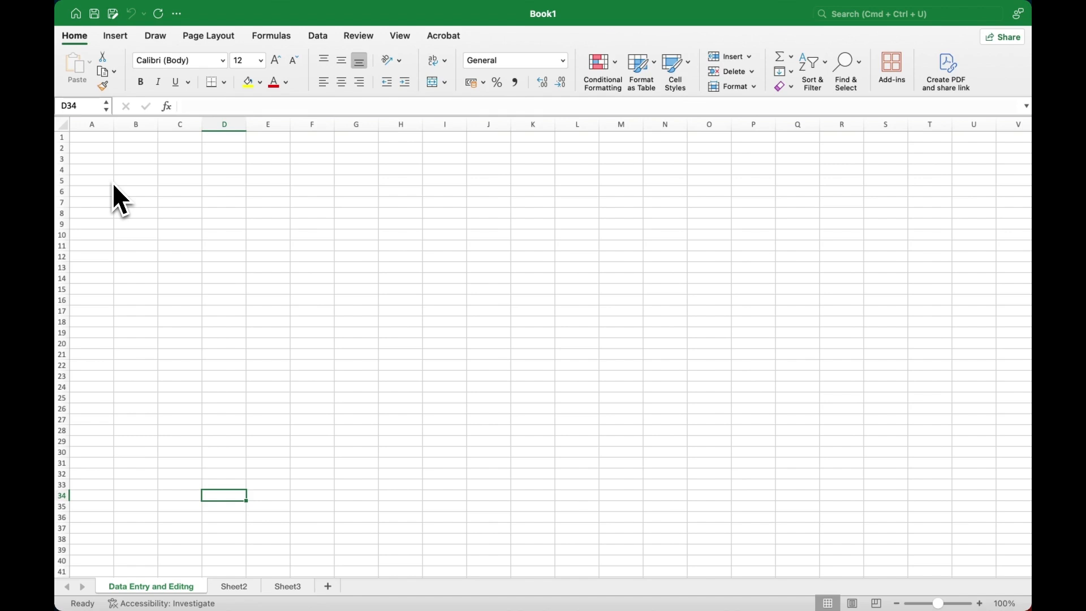
click(101, 153)
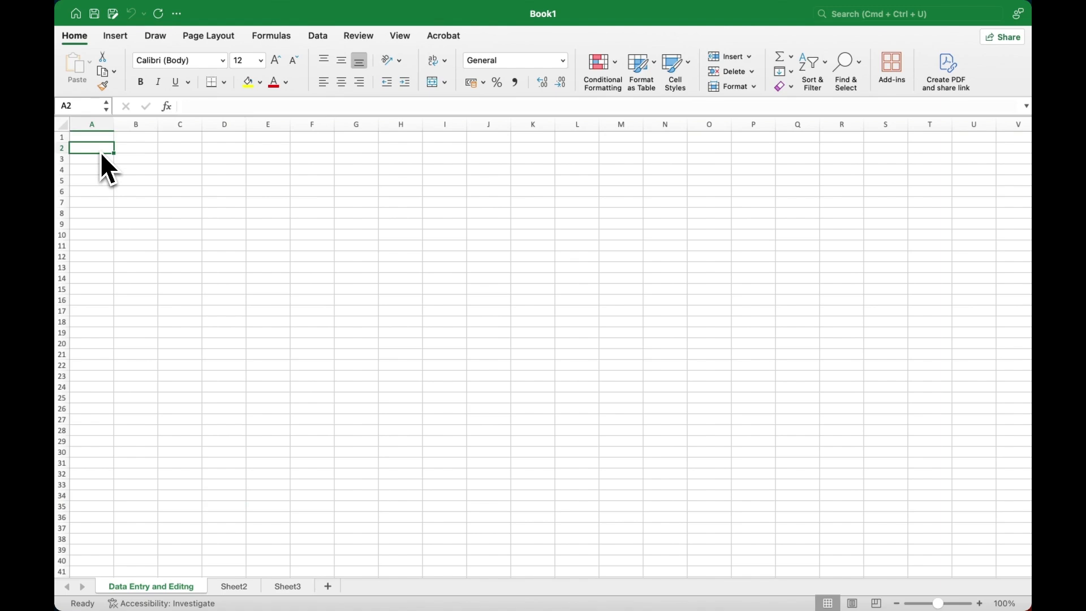
Step: Enter 1, the student's first name and 'Maths and Computer Science' into A1:C1
click(103, 141)
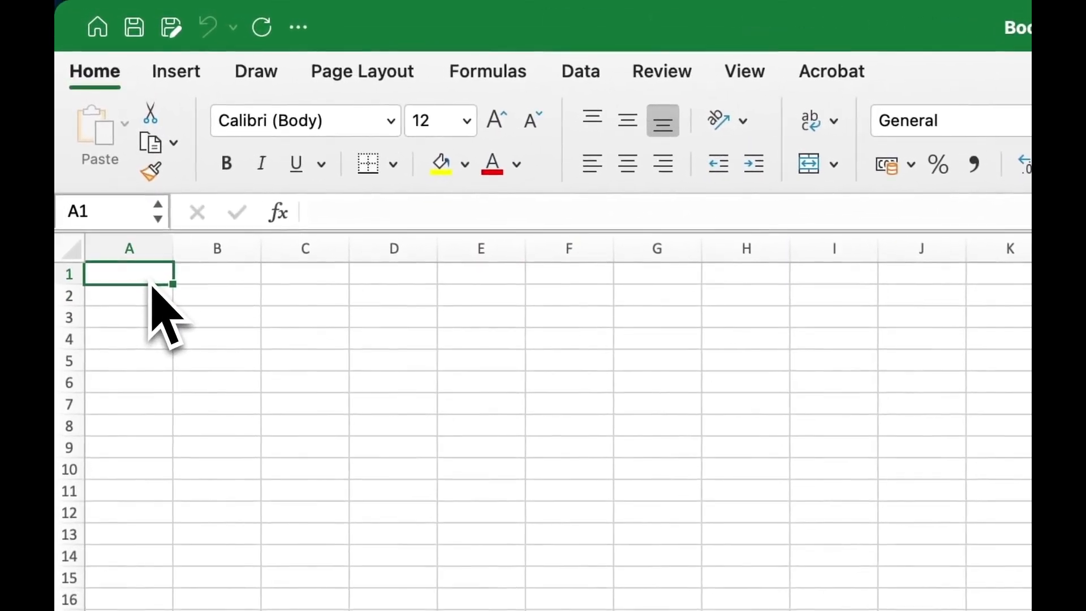
text(1)
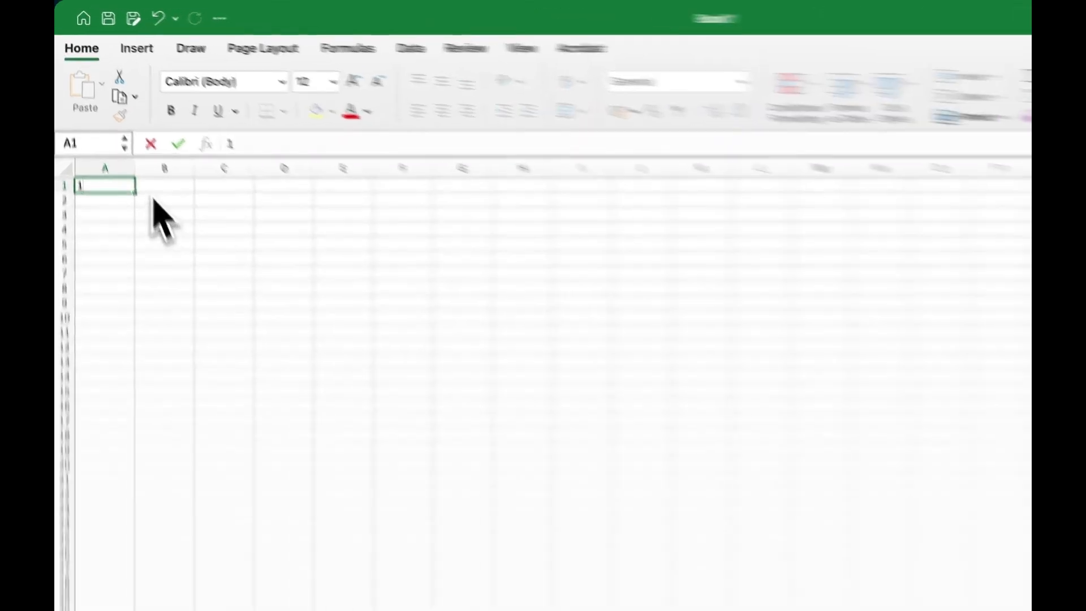
click(153, 187)
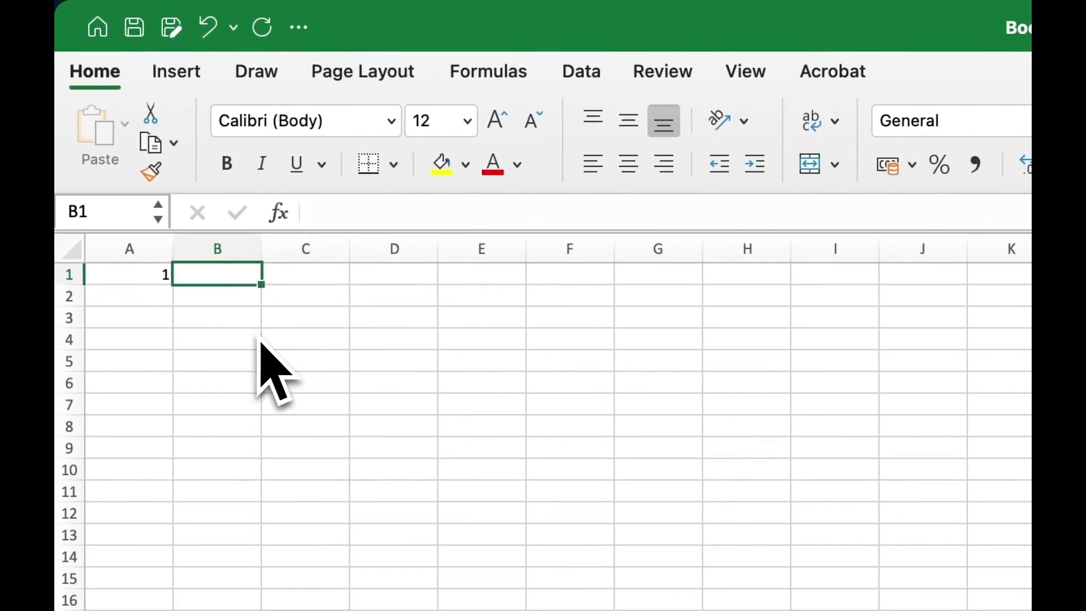
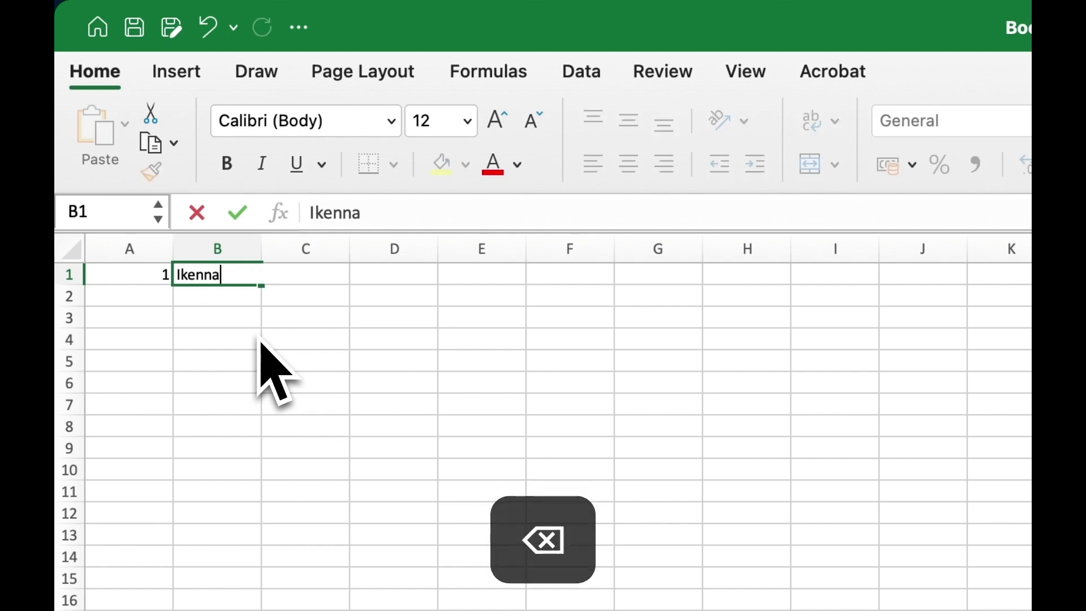
key(Return)
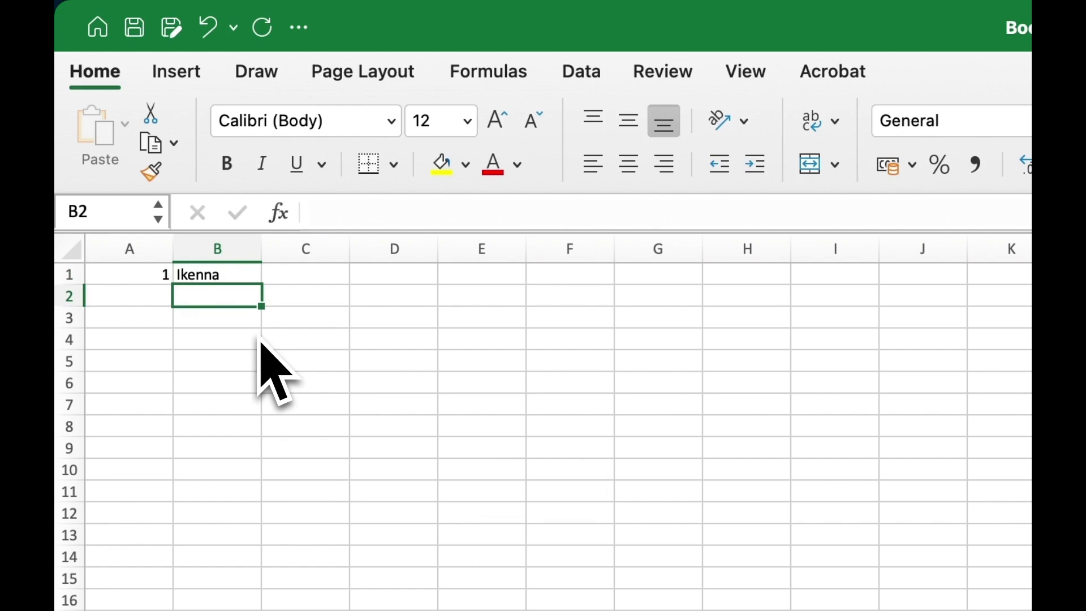
click(323, 281)
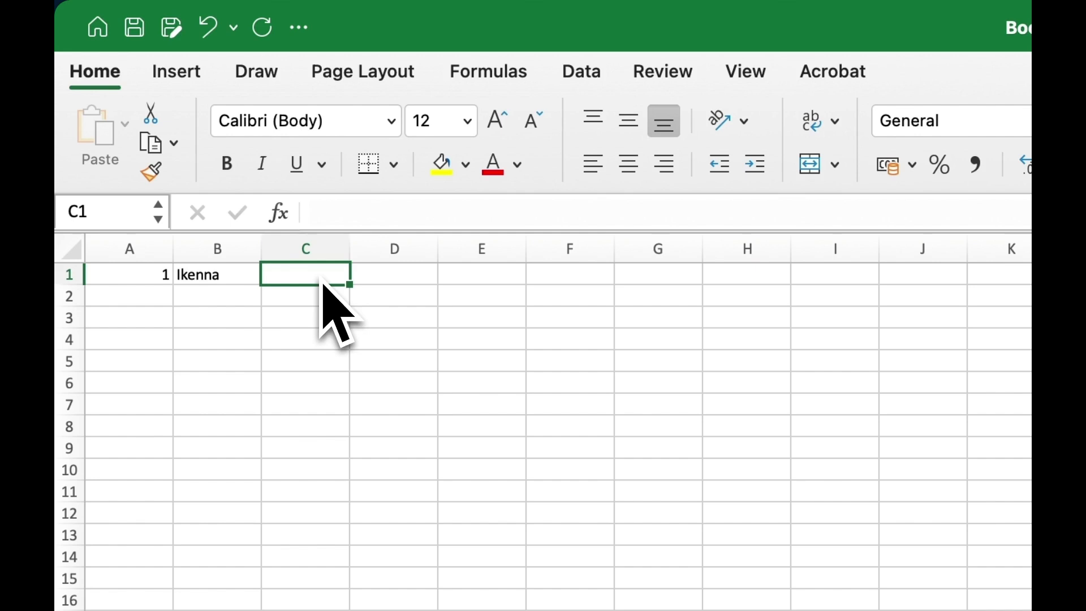
text(Ma)
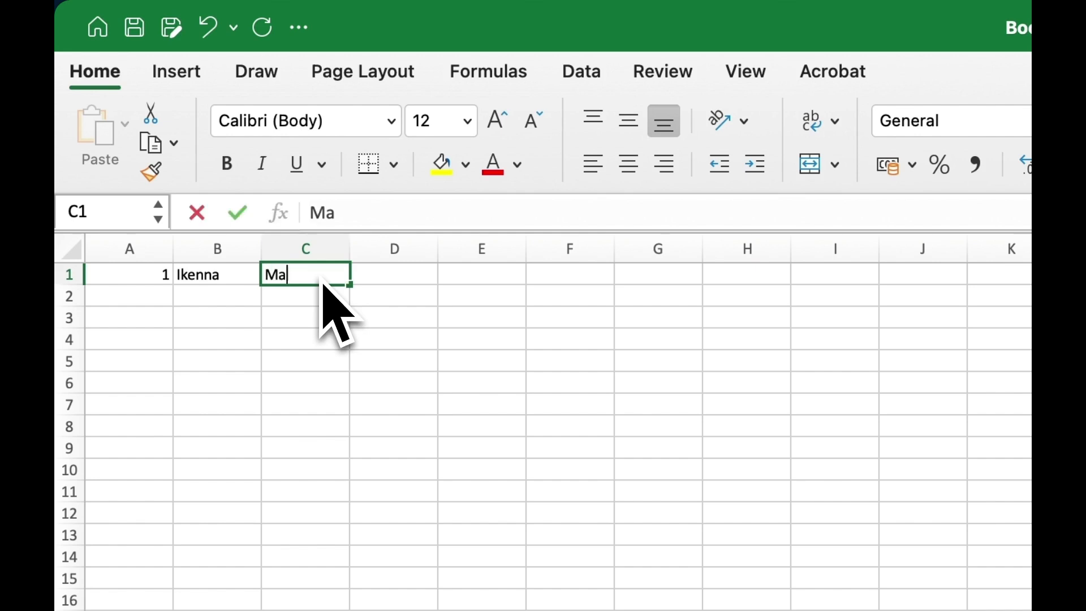
text(ths an)
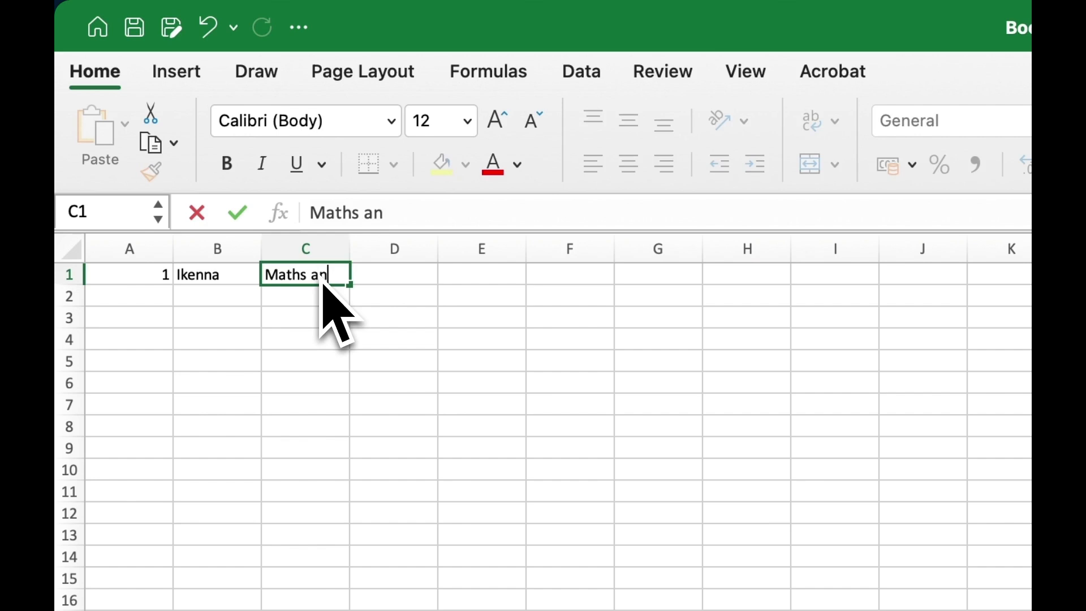
text(d Computer Sc)
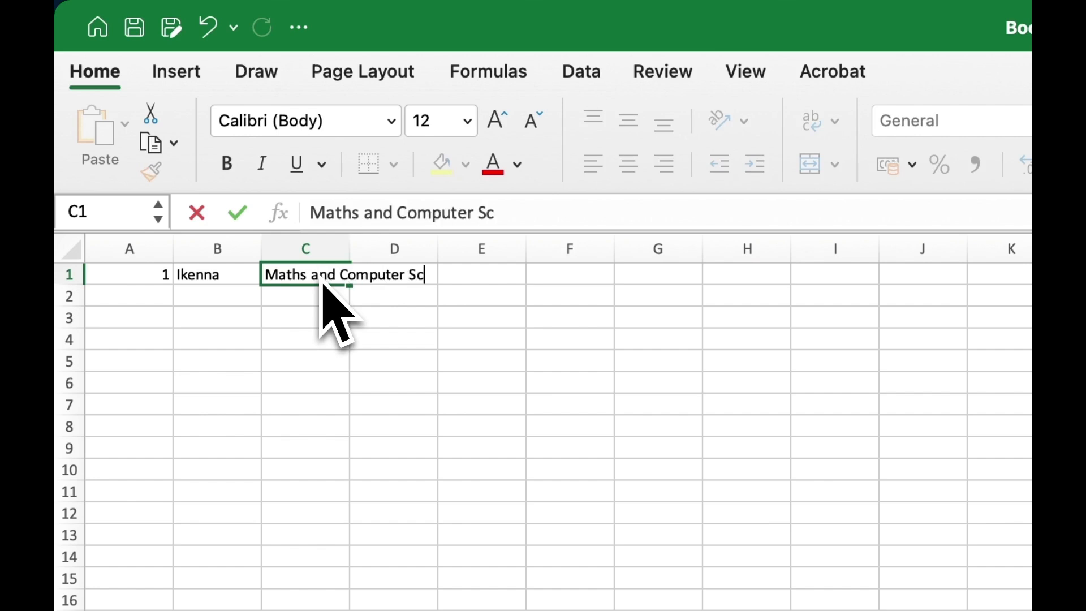
text(ience)
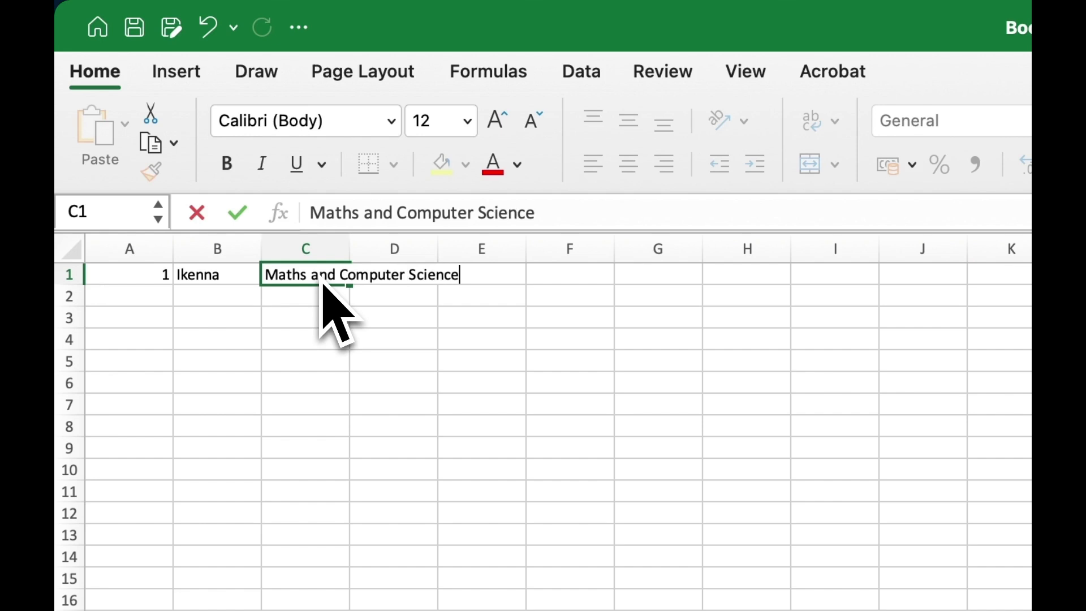
key(Return)
Step: Enter wage 15, 170 hours and the label 'Income' into D1:F1
click(396, 281)
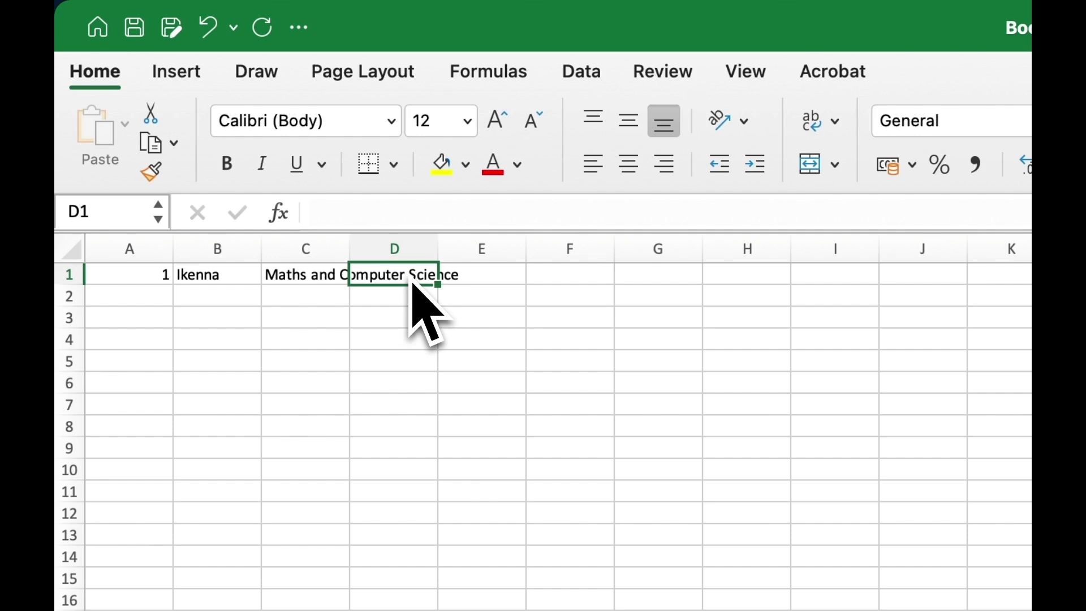
text(15)
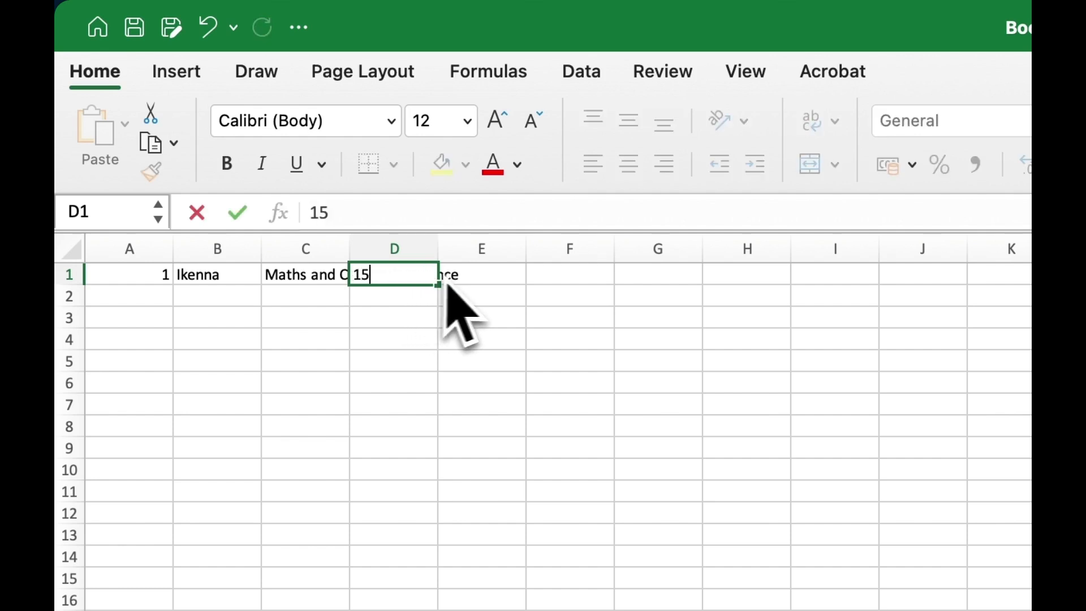
click(490, 277)
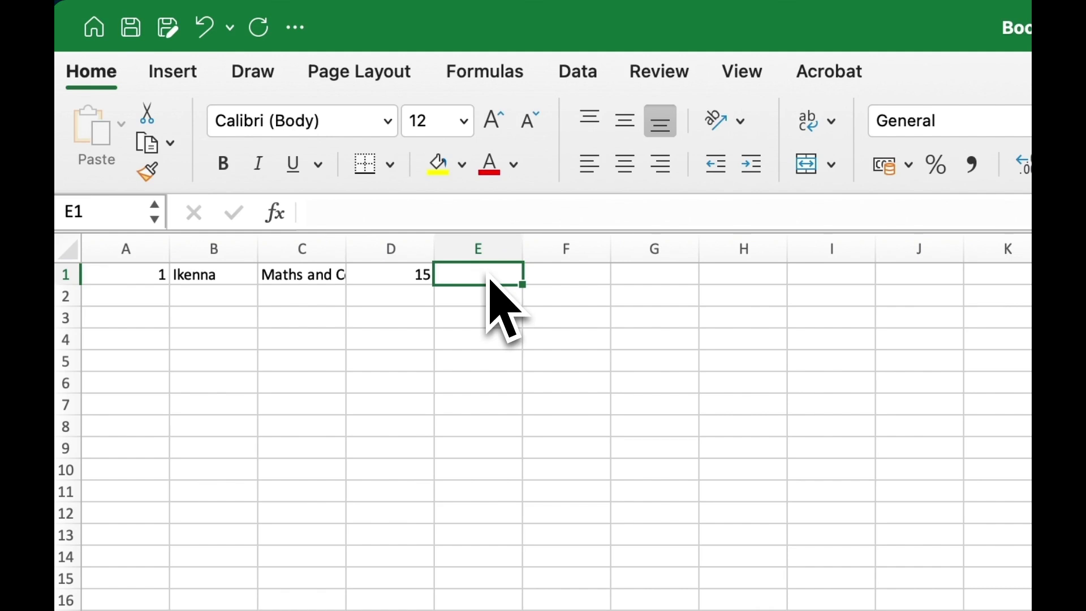
text(1)
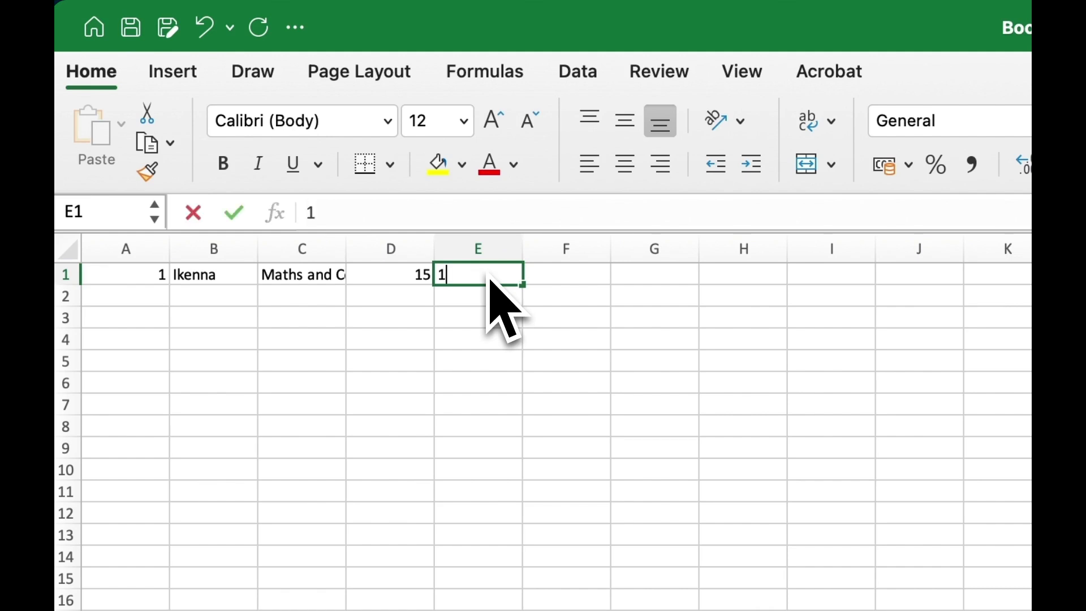
text(70)
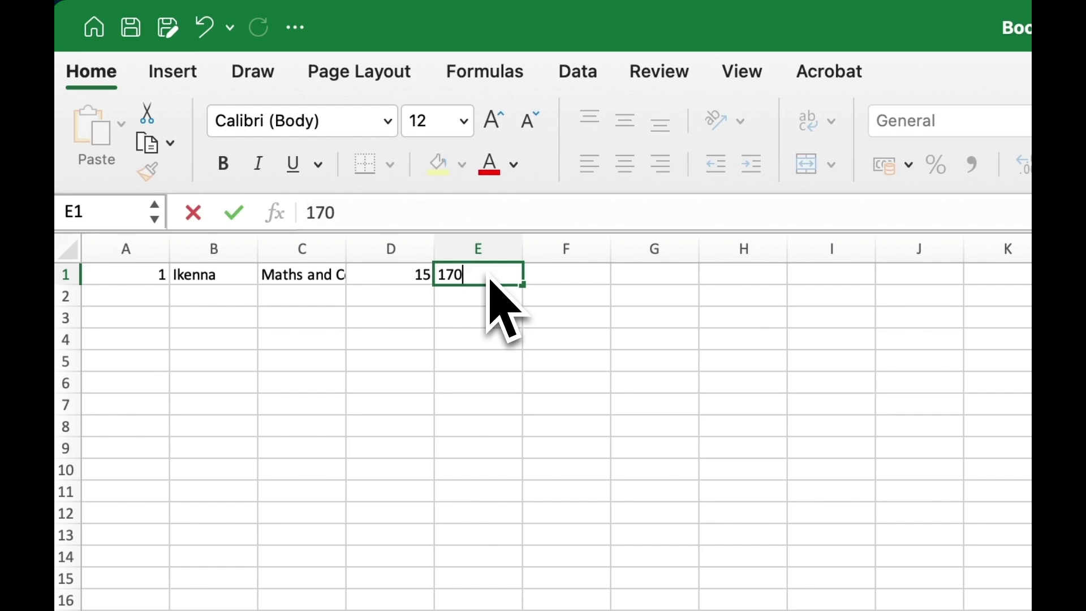
click(582, 280)
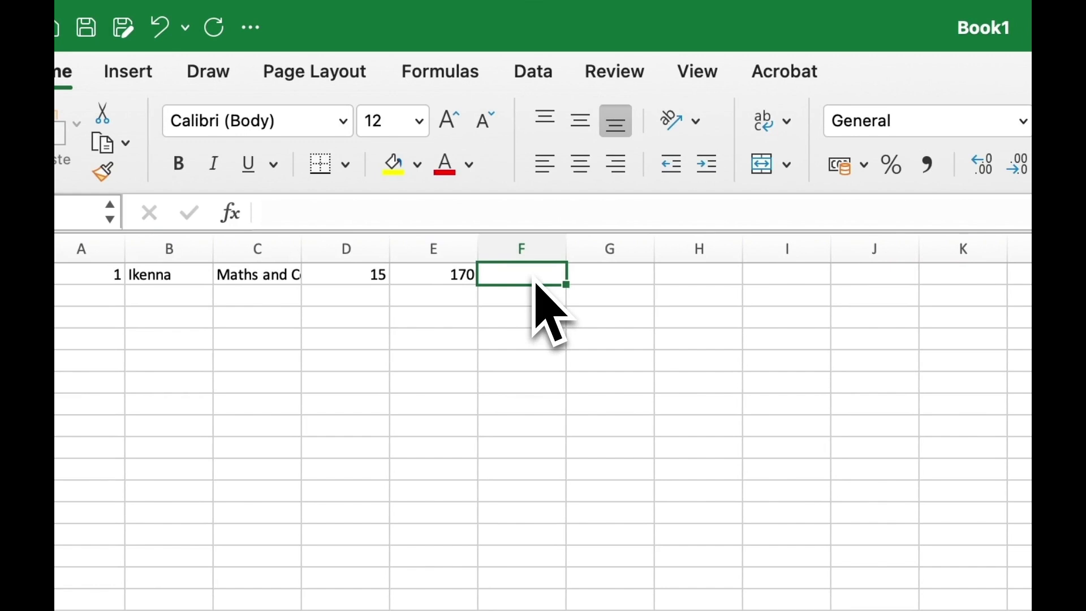
text(Income)
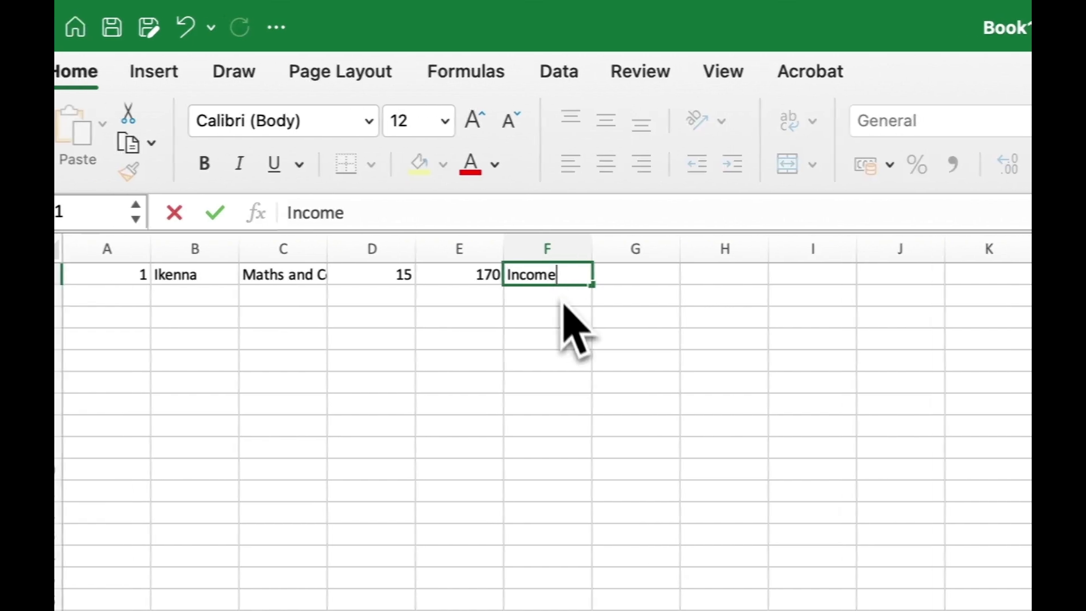
click(541, 321)
click(160, 303)
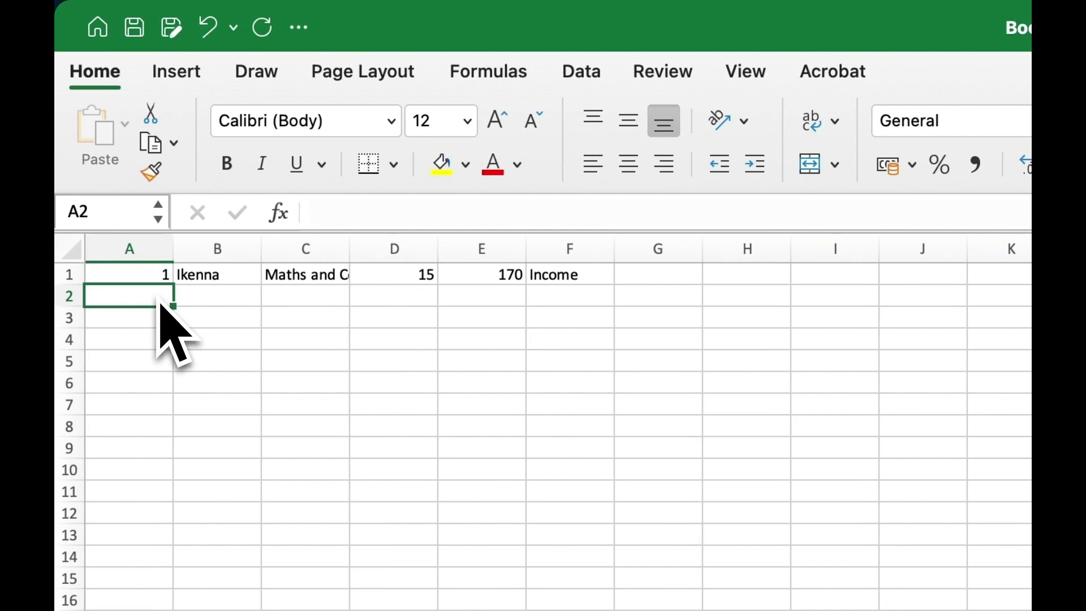
Step: Fill row 2 with 2, a student's first name, wage 13 and 170 hours
text(2)
click(227, 299)
text(Julia)
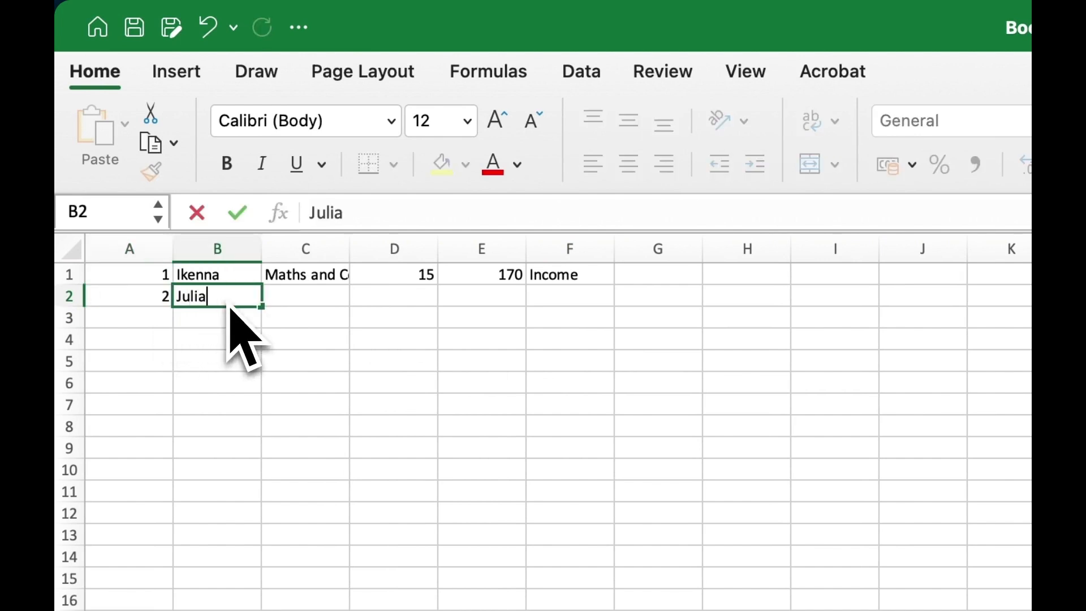
click(306, 304)
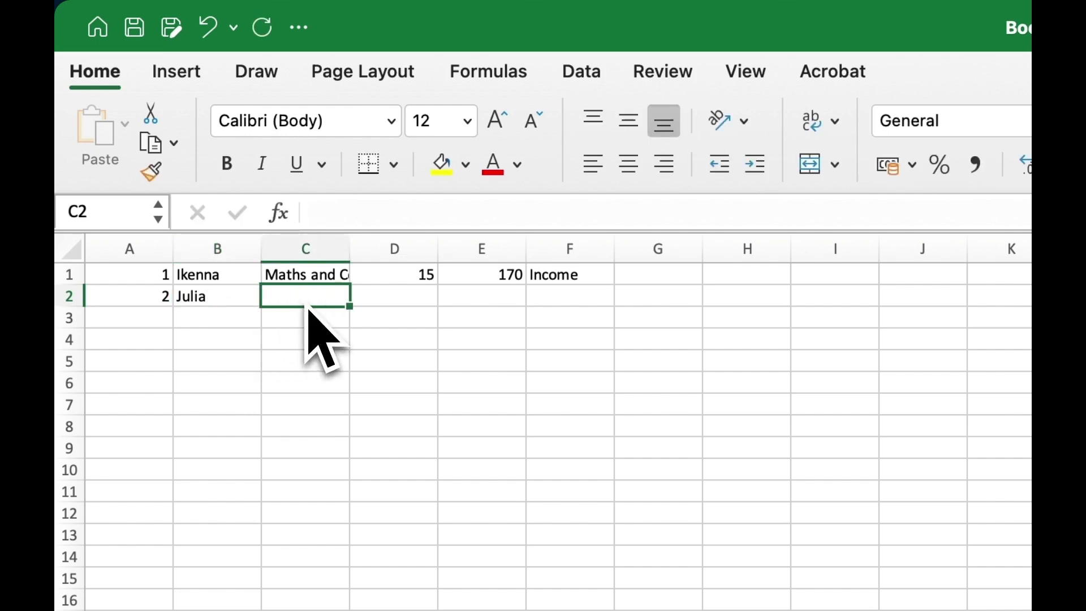
click(402, 305)
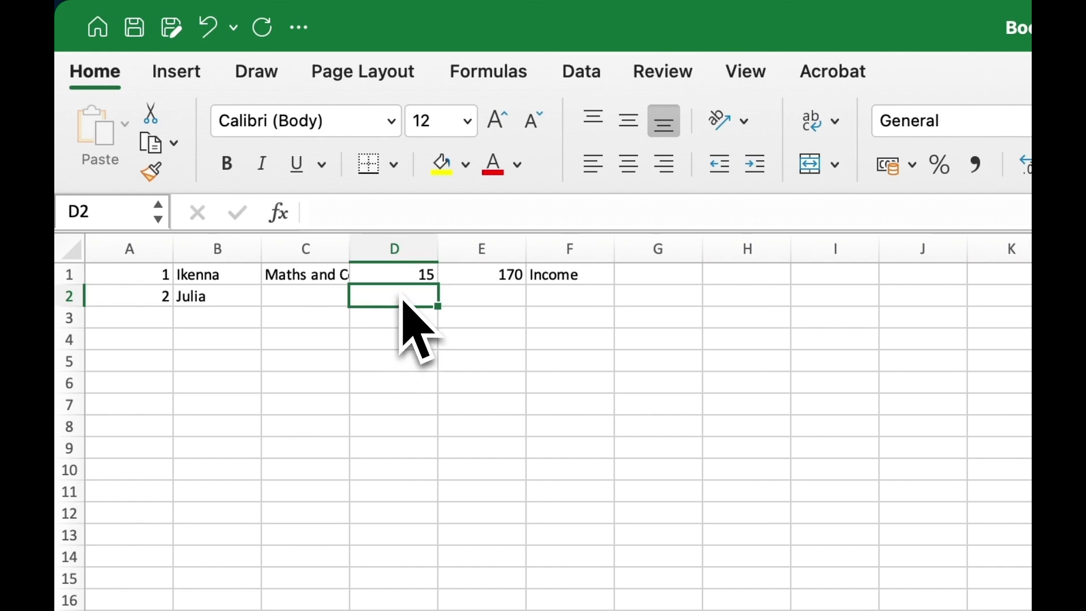
text(1)
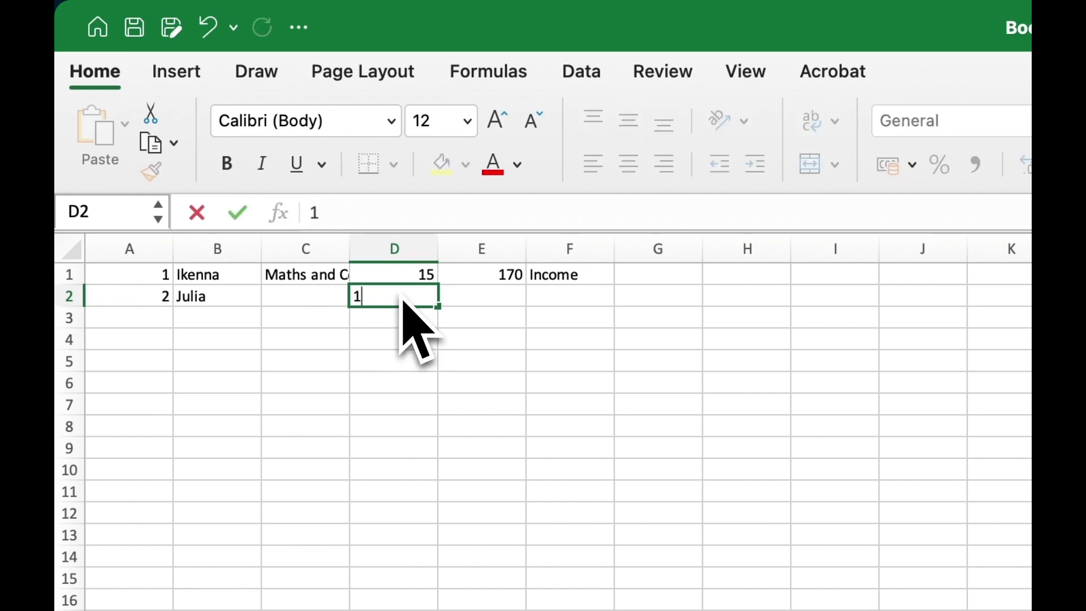
text(3)
click(496, 303)
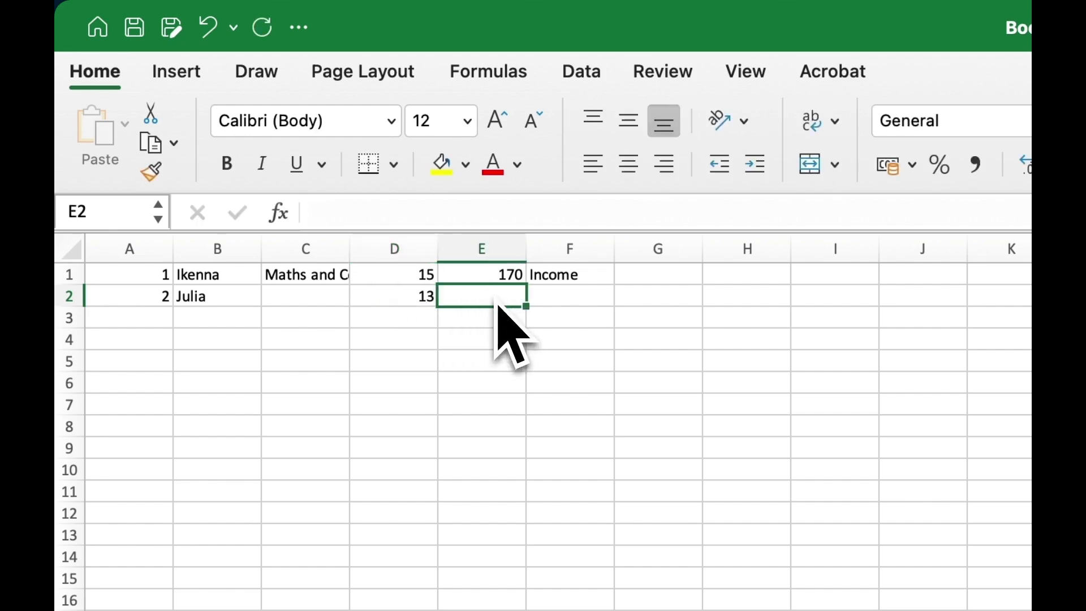
text(170)
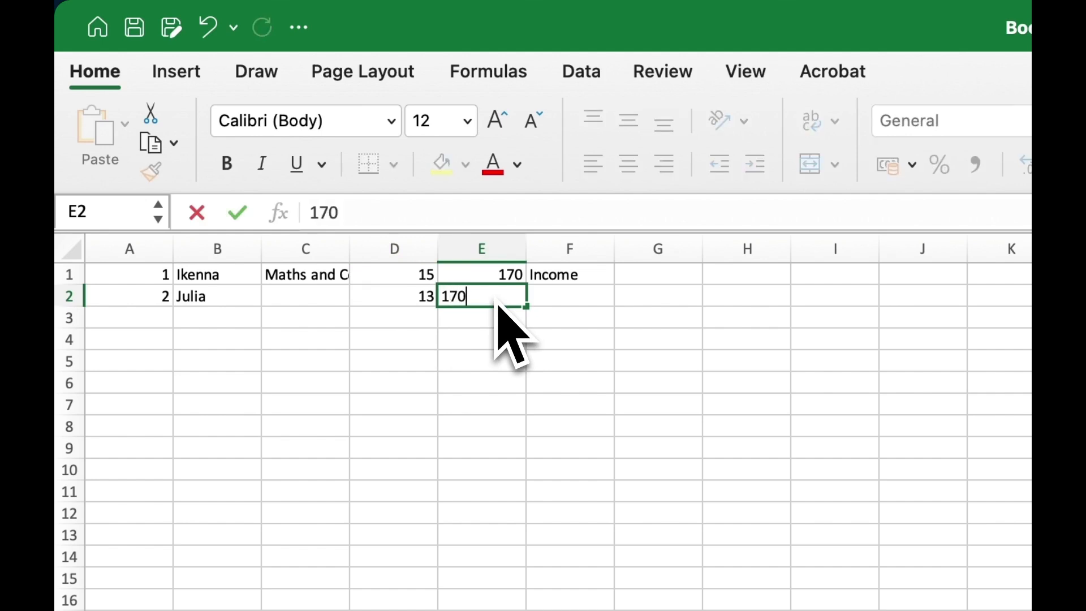
key(Right)
Step: Delete the 'Income' label from cell F1
click(551, 280)
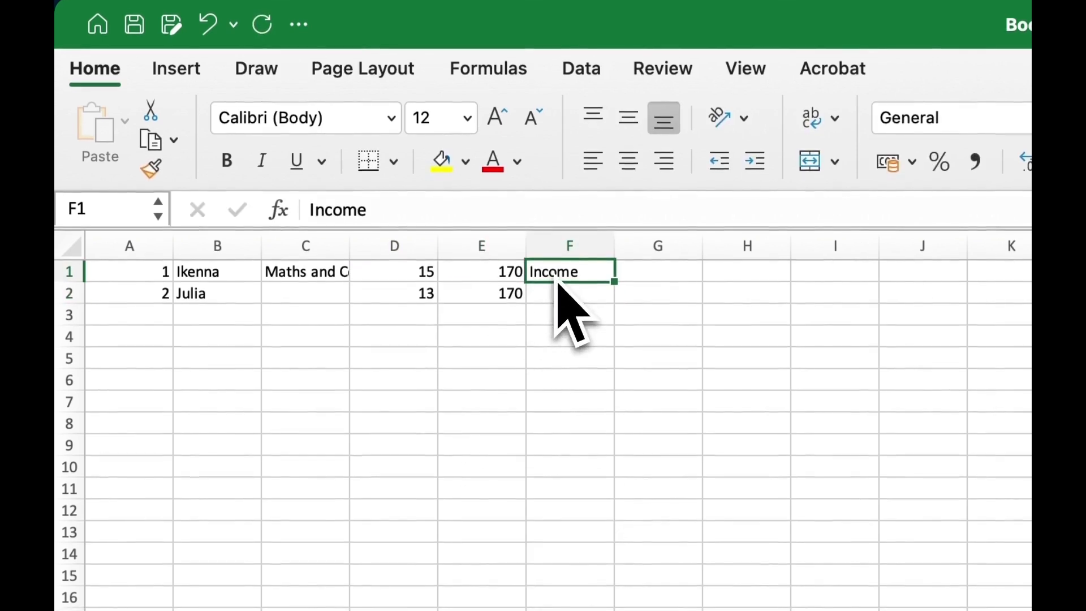
key(BackSpace)
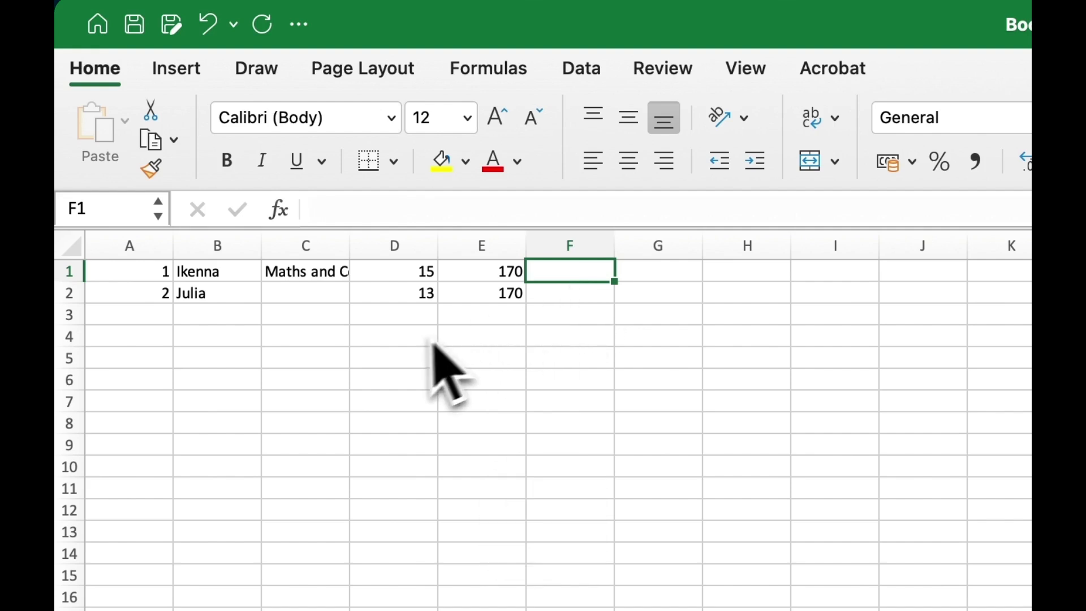
click(158, 320)
Step: Fill row 3 with 3, a student's first name, wage 15 and 170 hours
text(3)
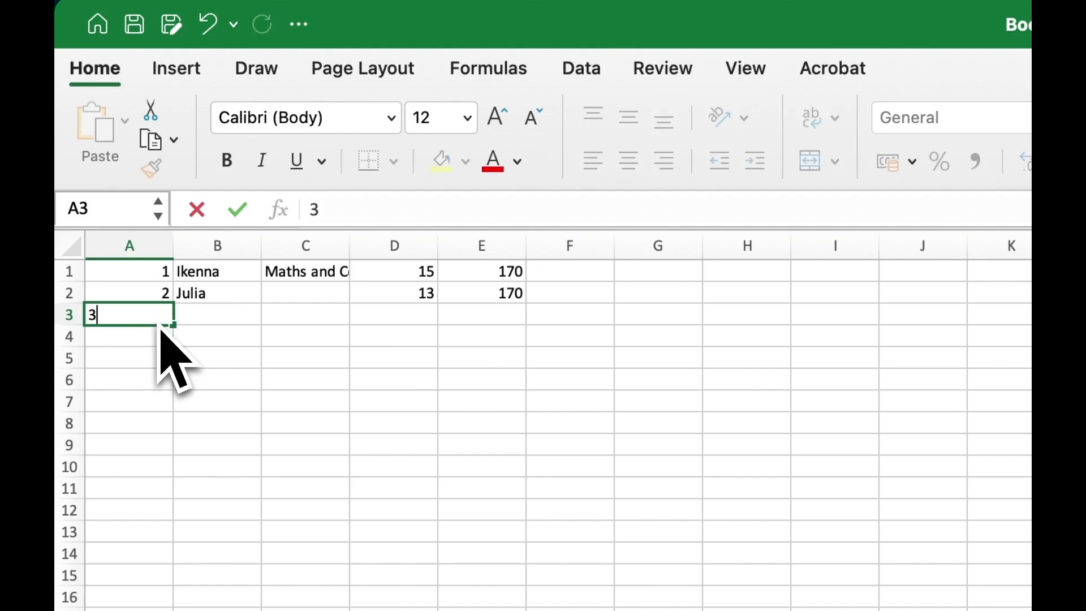
click(215, 320)
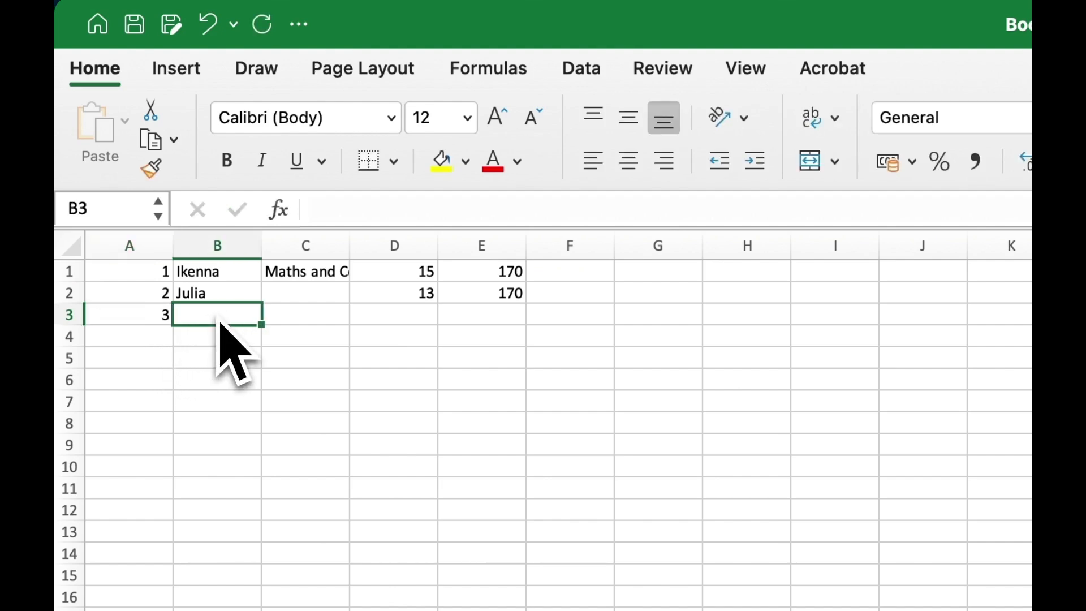
text(John)
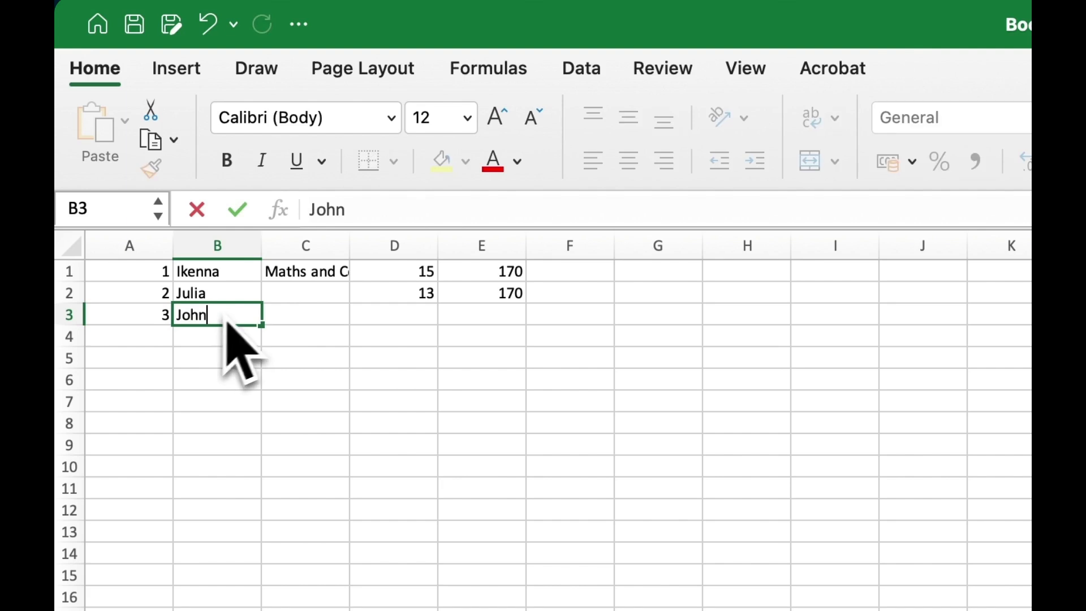
click(301, 315)
click(399, 320)
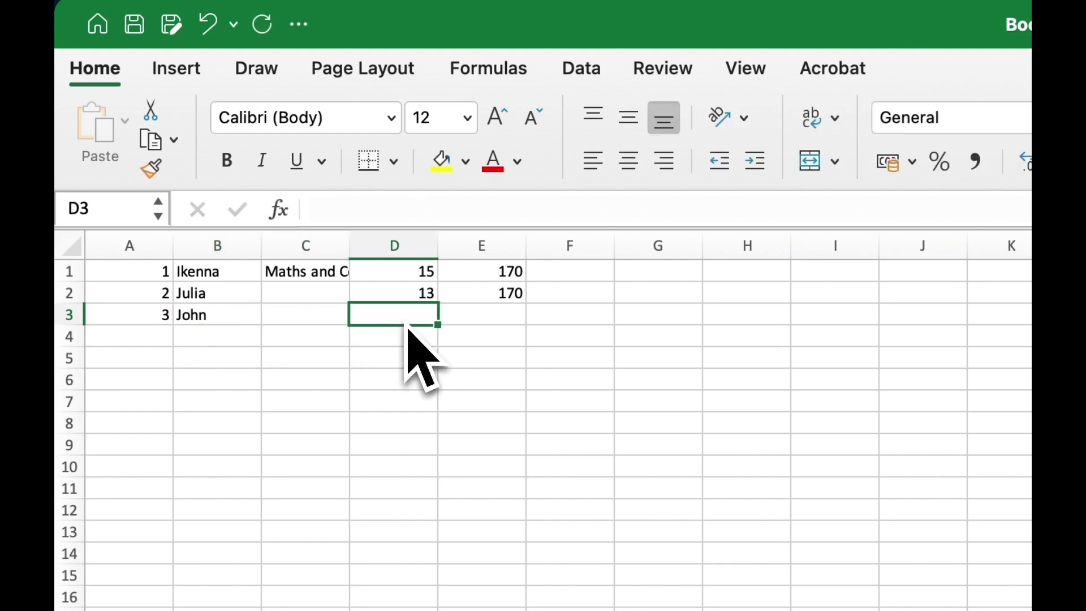
text(15)
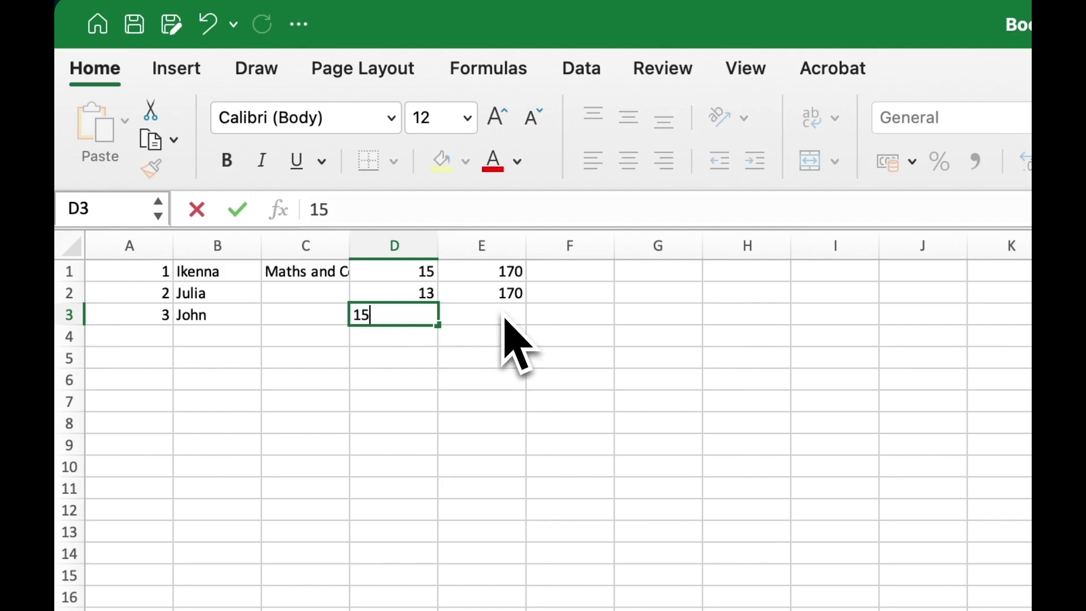
click(505, 319)
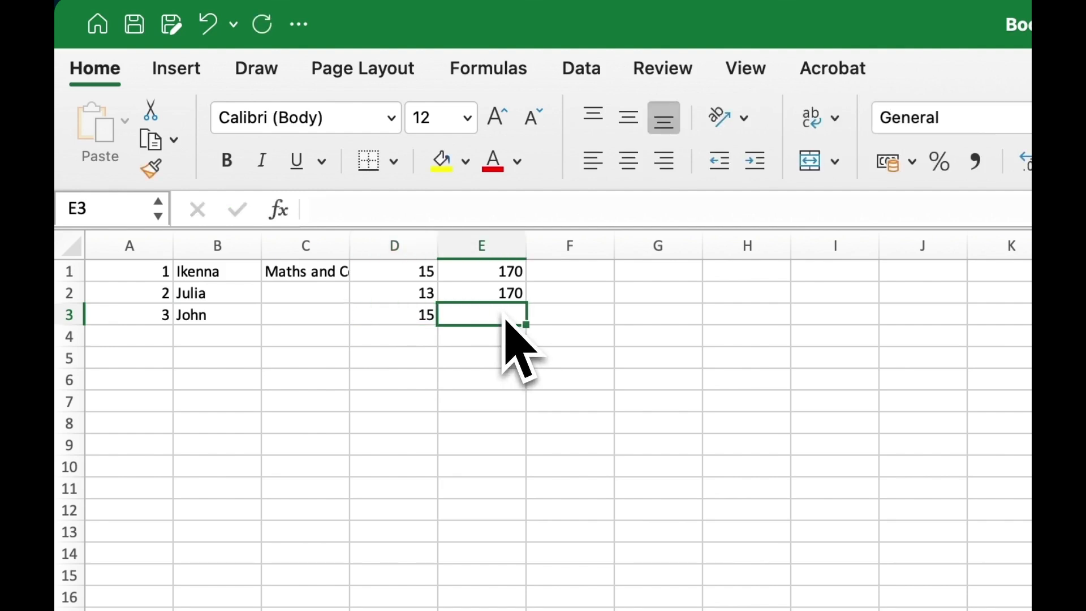
text(197)
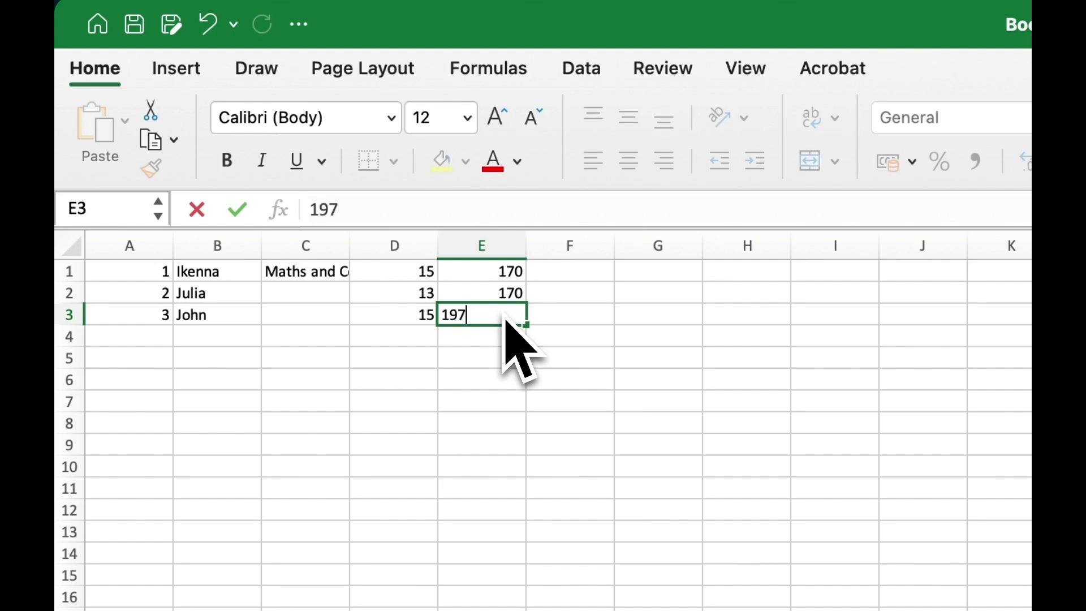
key(BackSpace)
key(BackSpace)
text(70)
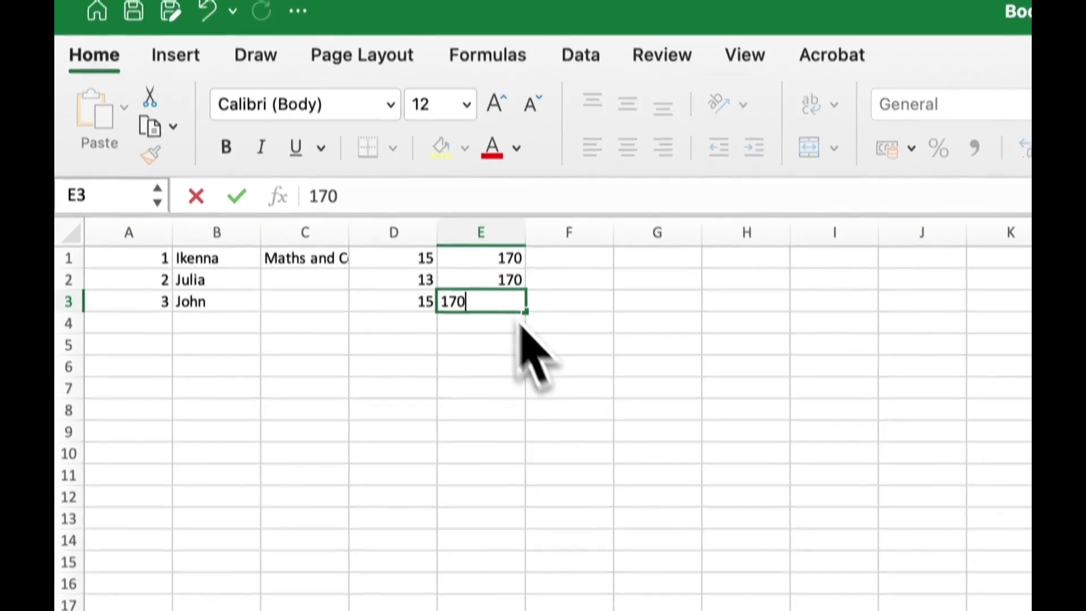
click(567, 388)
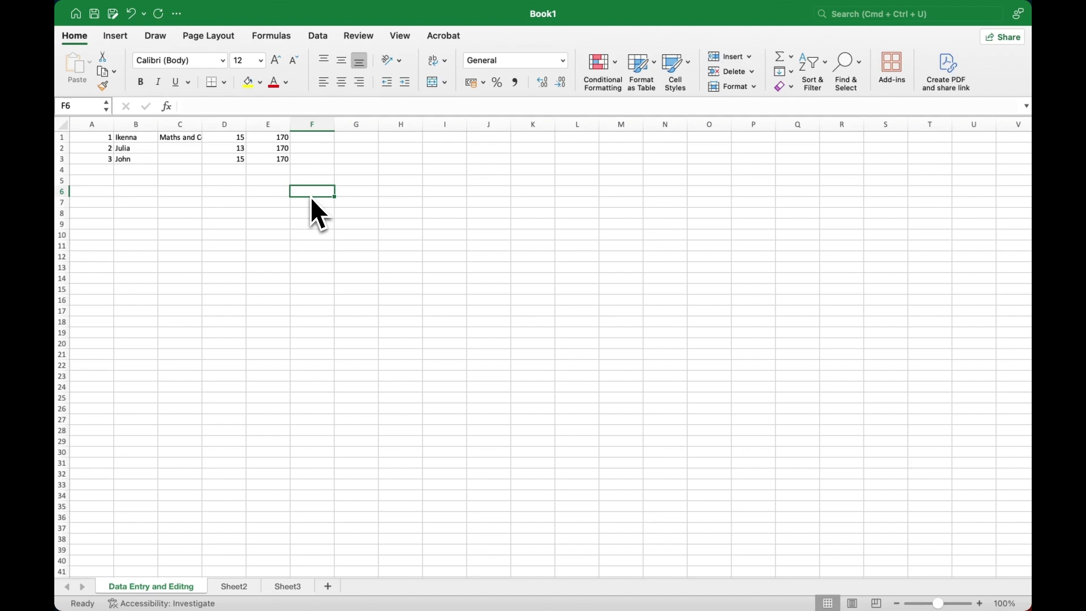
click(189, 140)
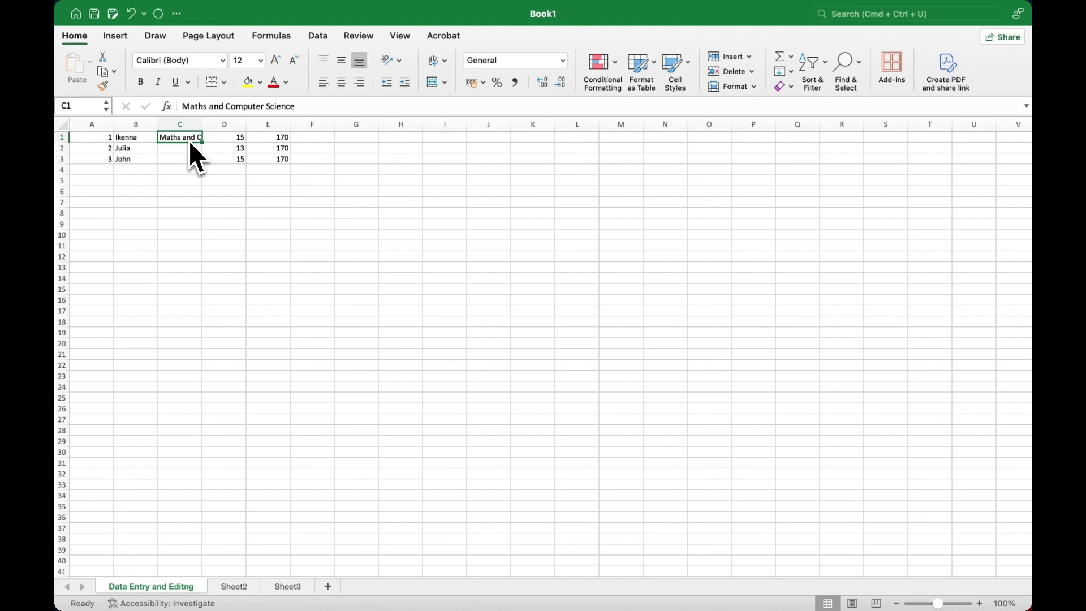
click(144, 169)
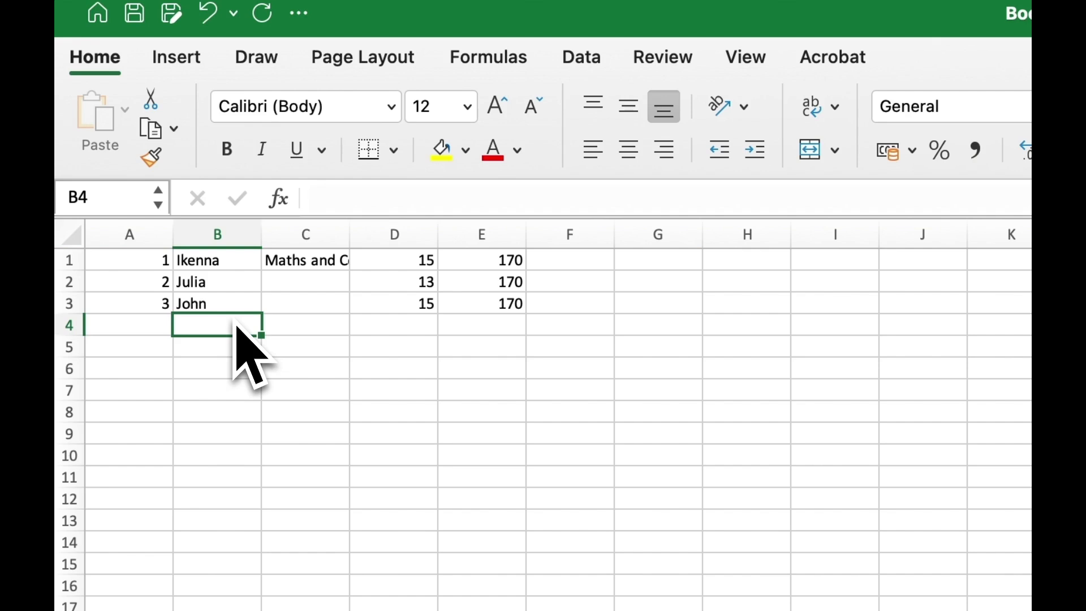
Step: Enter eight student first names down column B from B4 to B11
text(Tony)
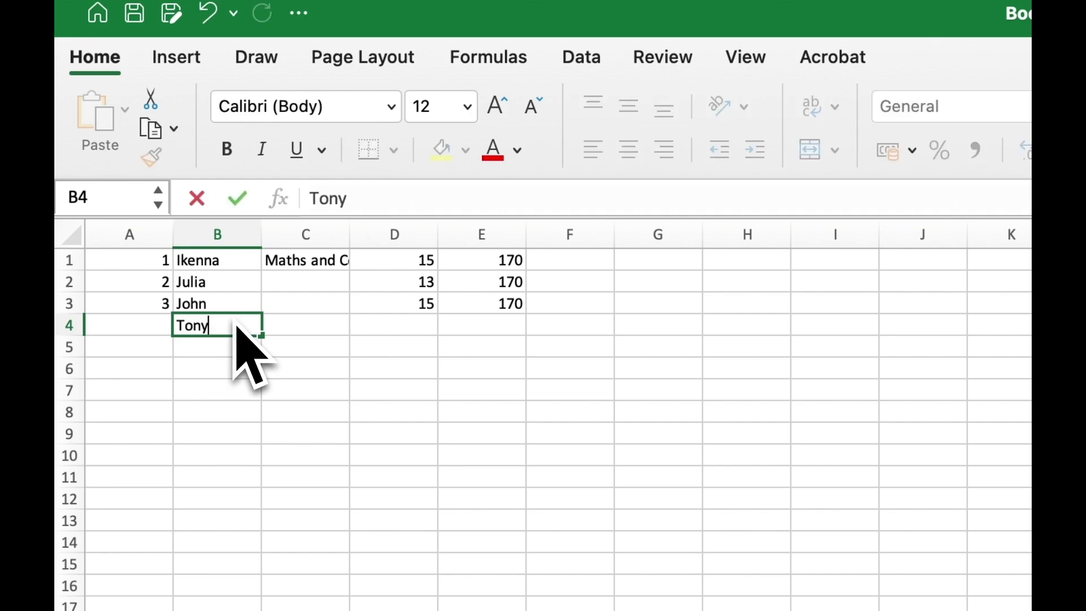
key(Return)
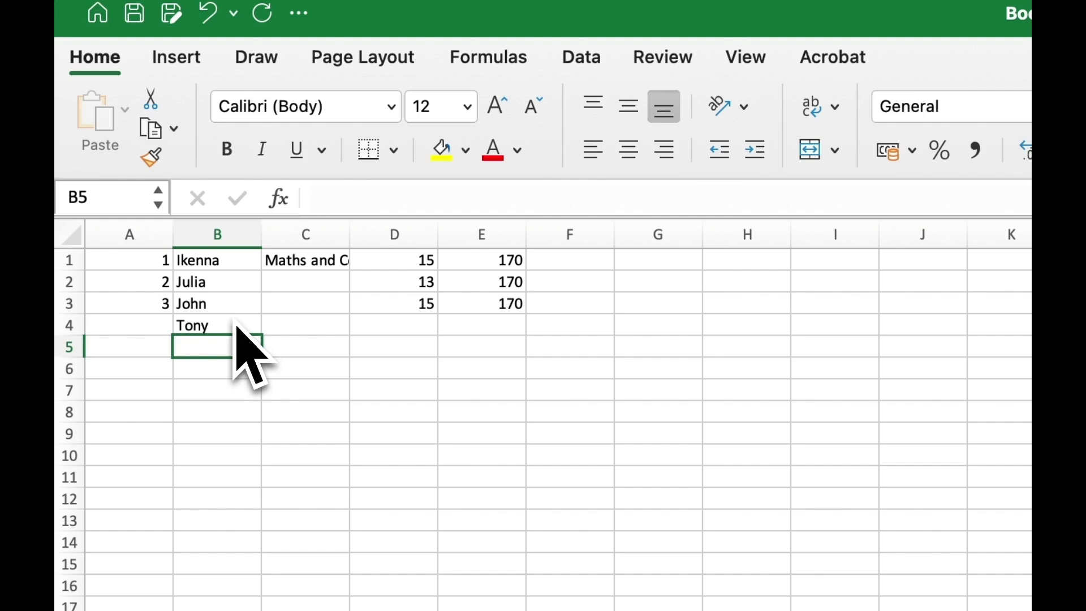
text(Ronaldo)
key(Return)
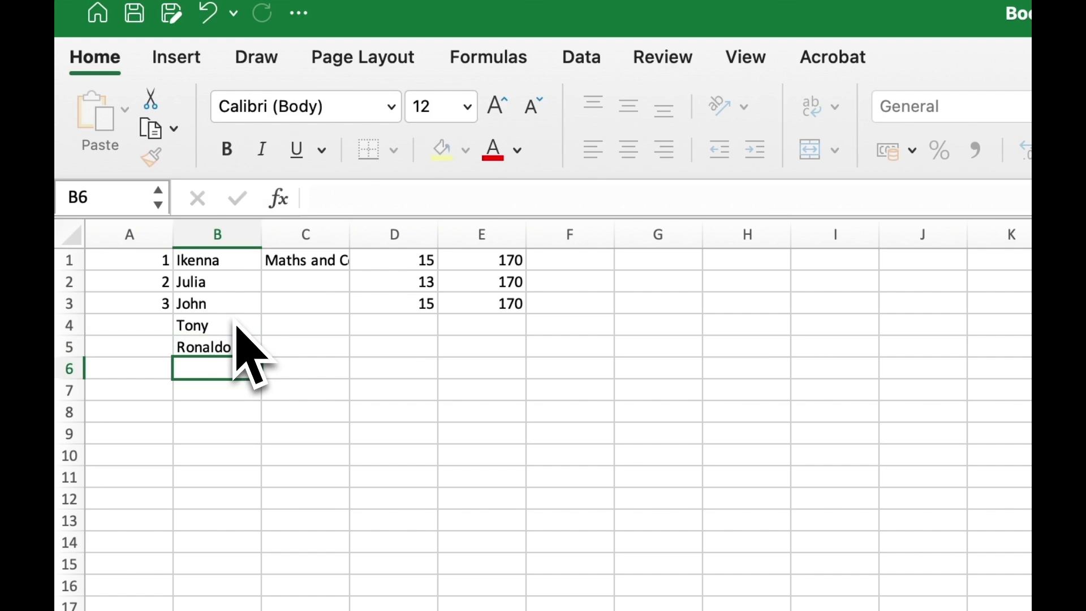
text(Messi)
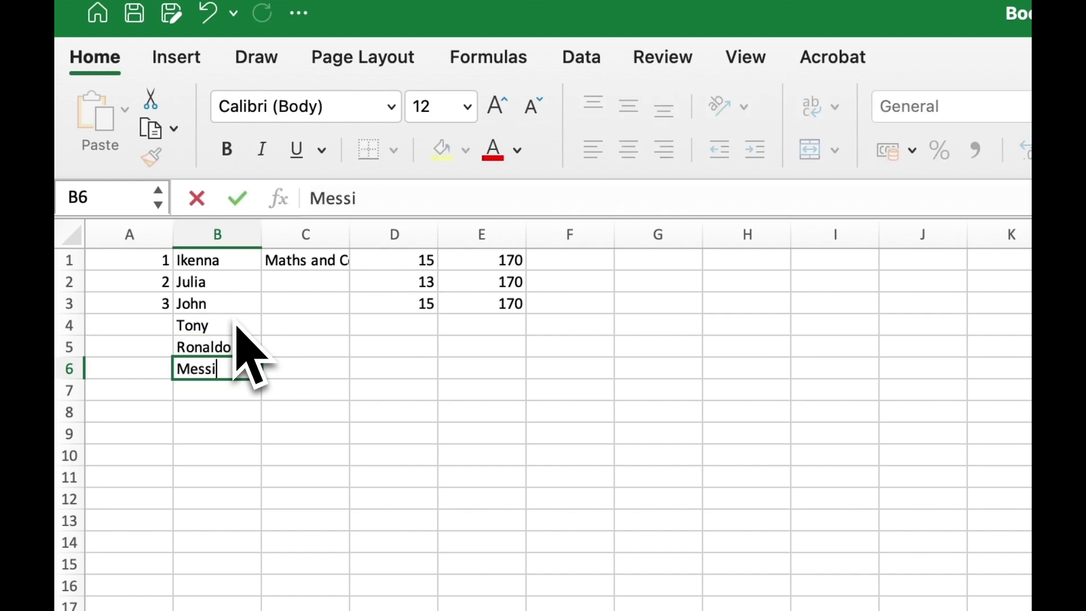
key(Return)
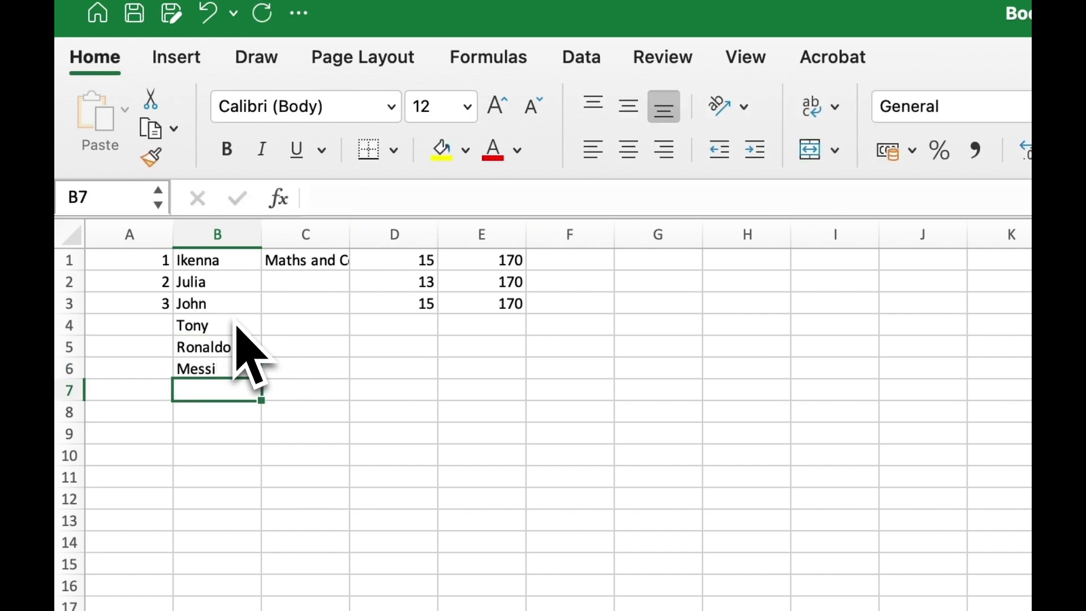
text(Suarez)
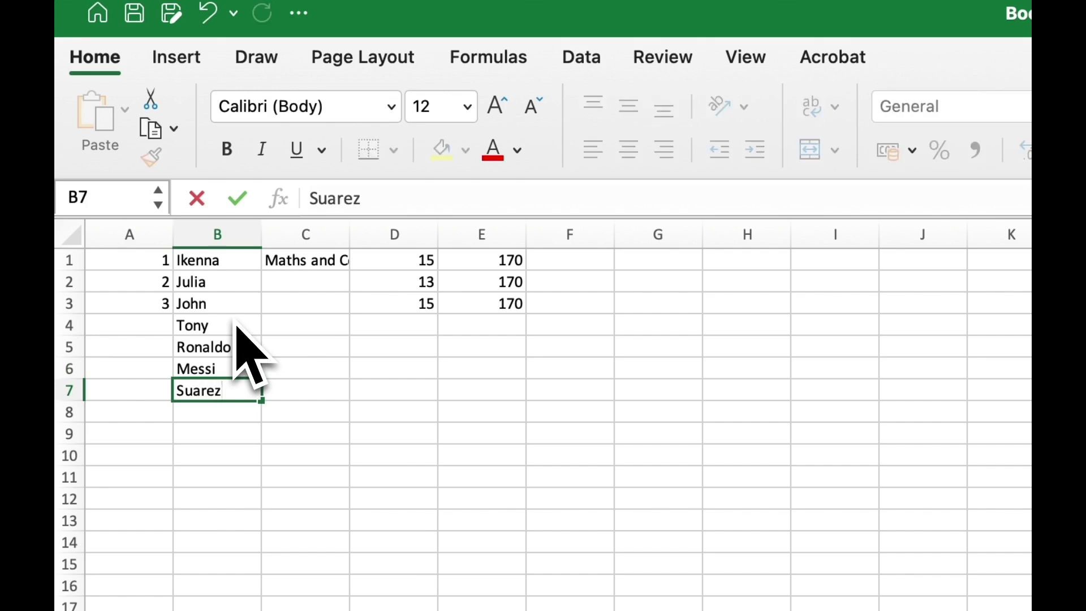
key(Return)
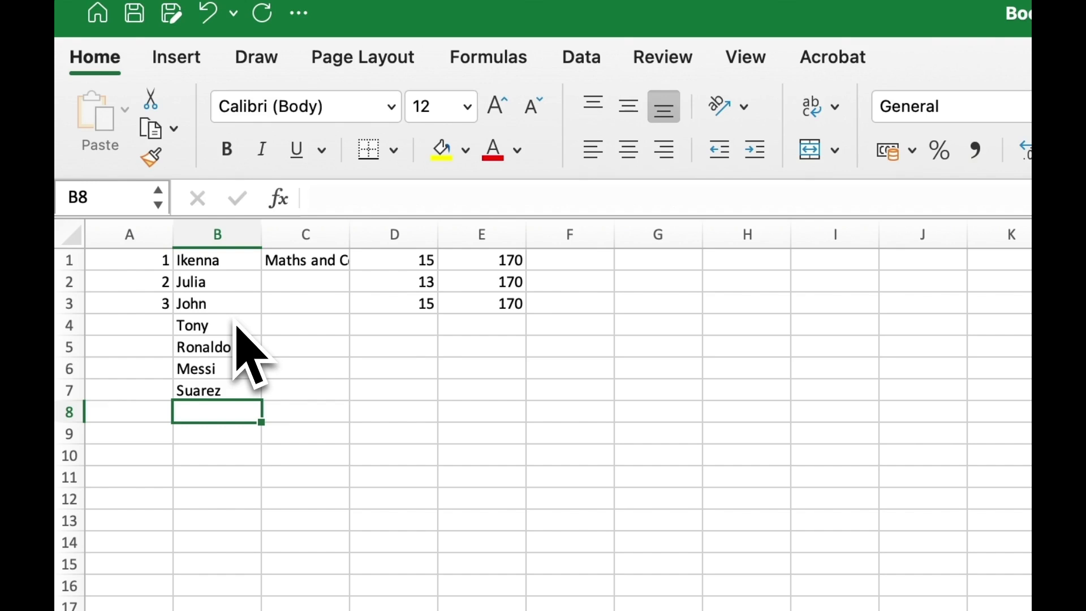
text(Varane)
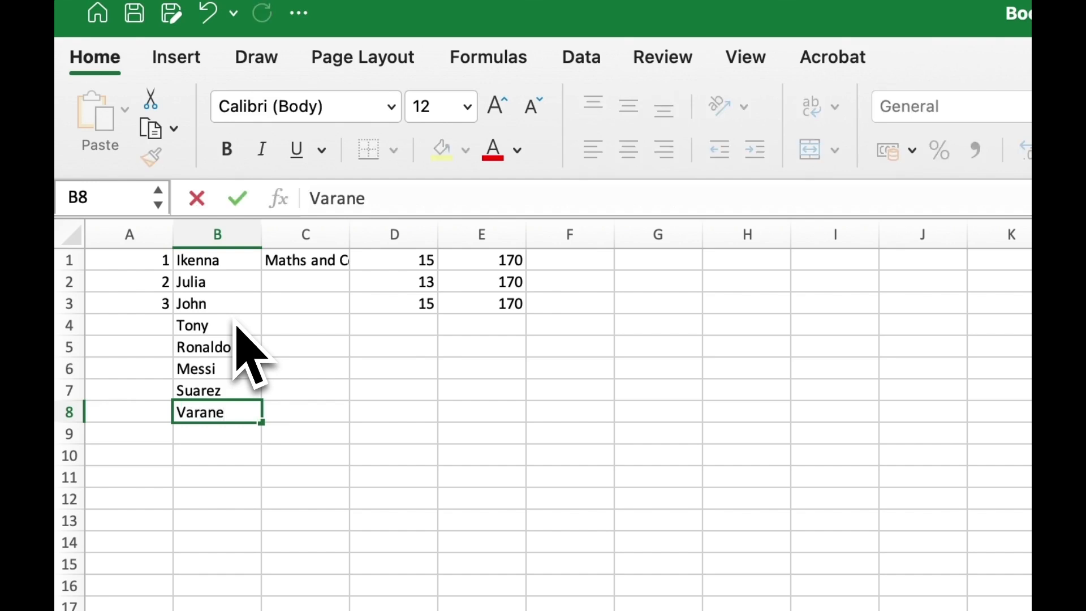
key(Return)
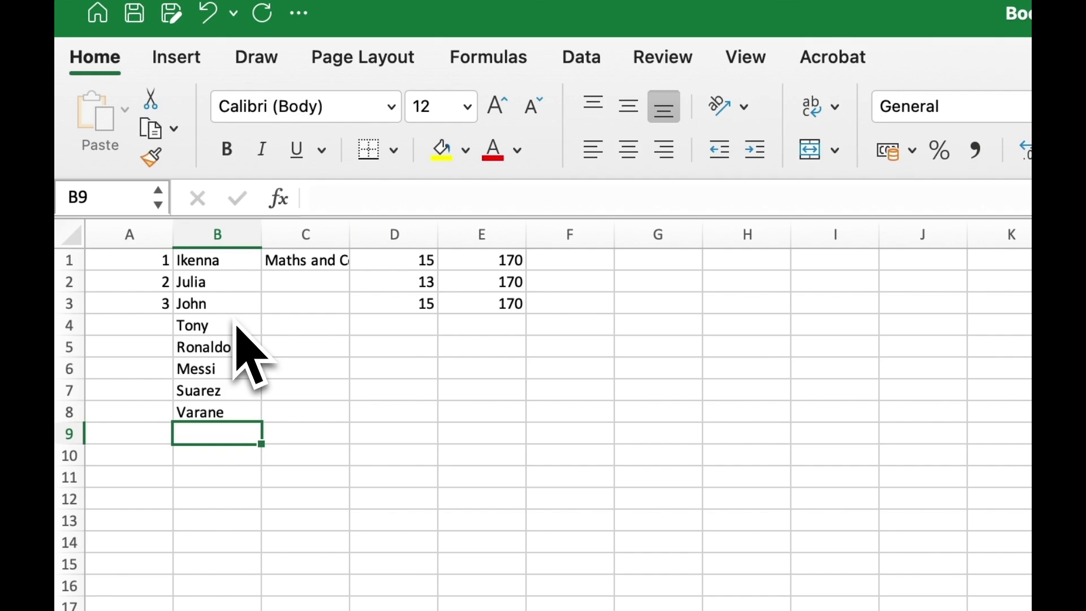
text(Robert)
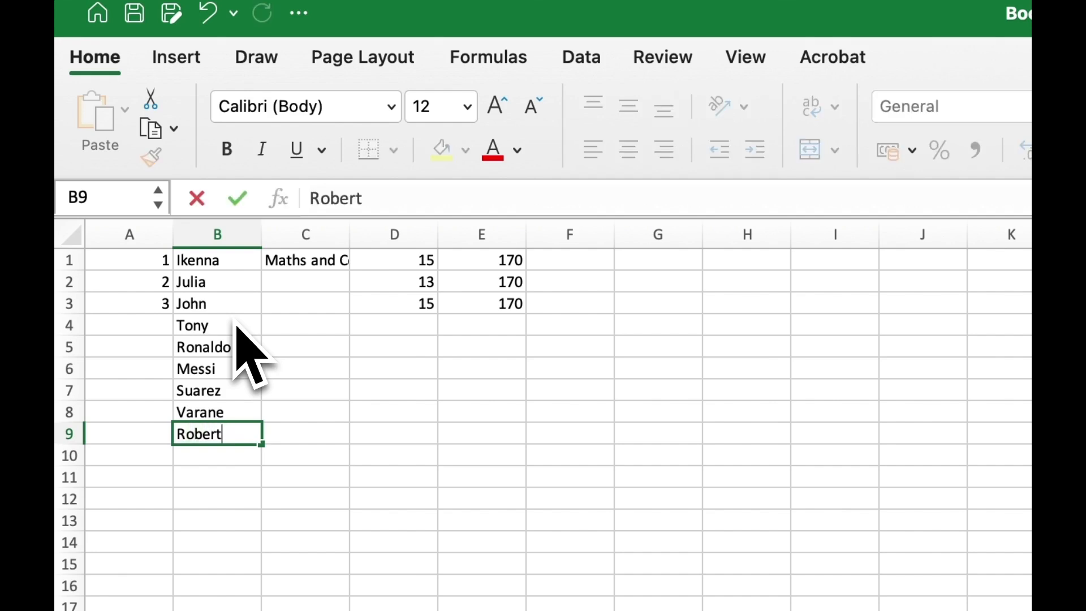
key(Return)
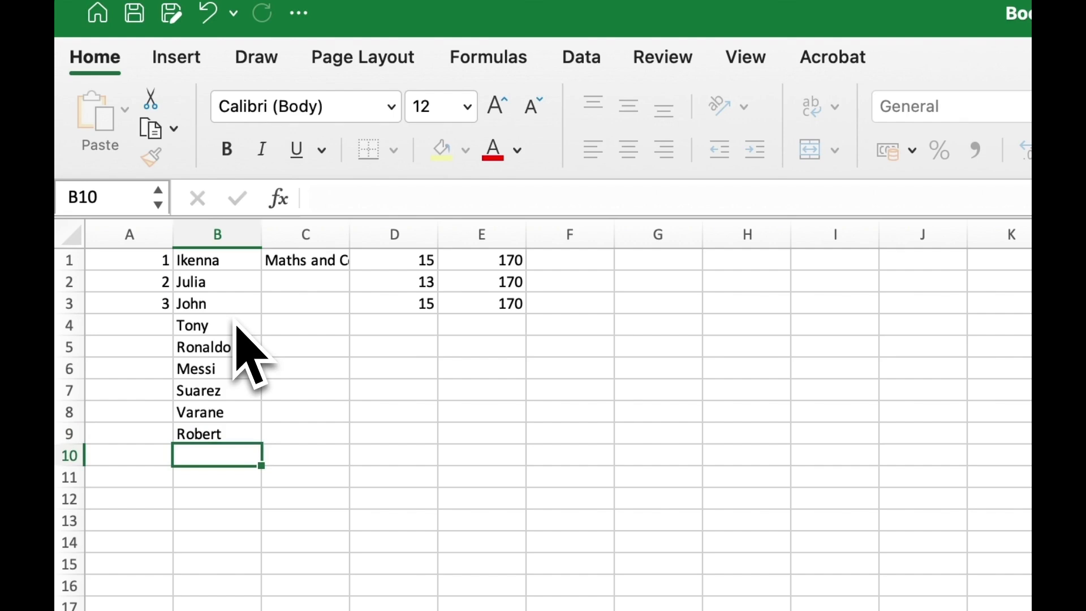
text(Serena)
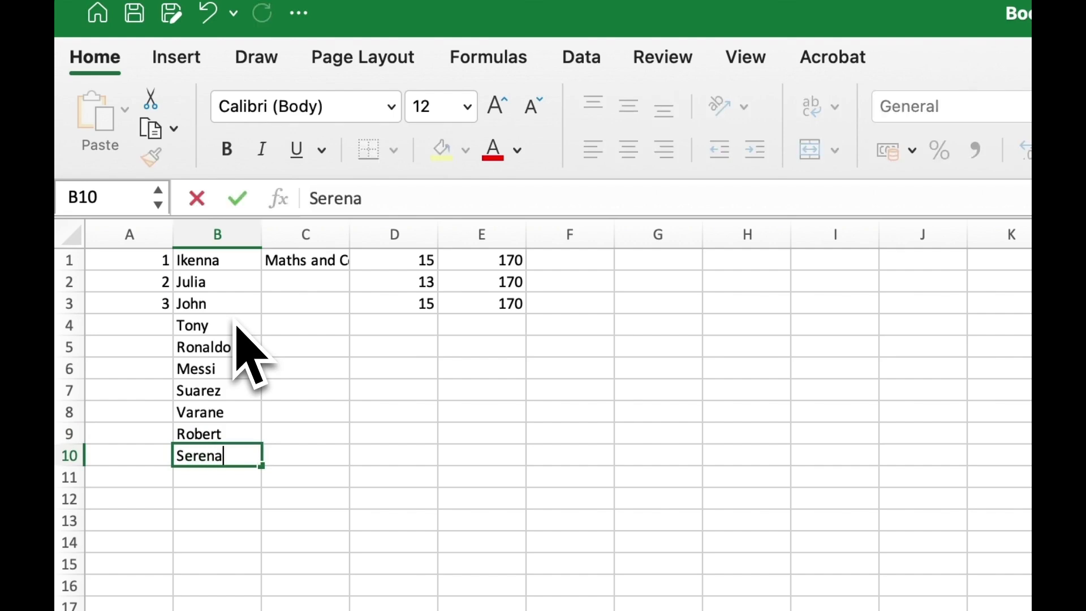
key(Return)
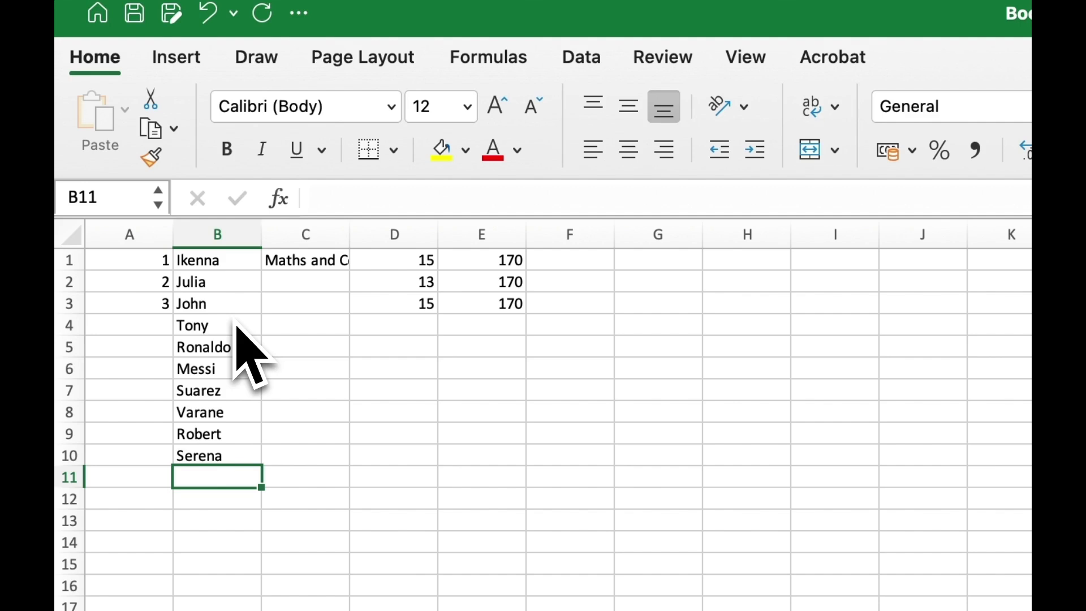
text(Hannah)
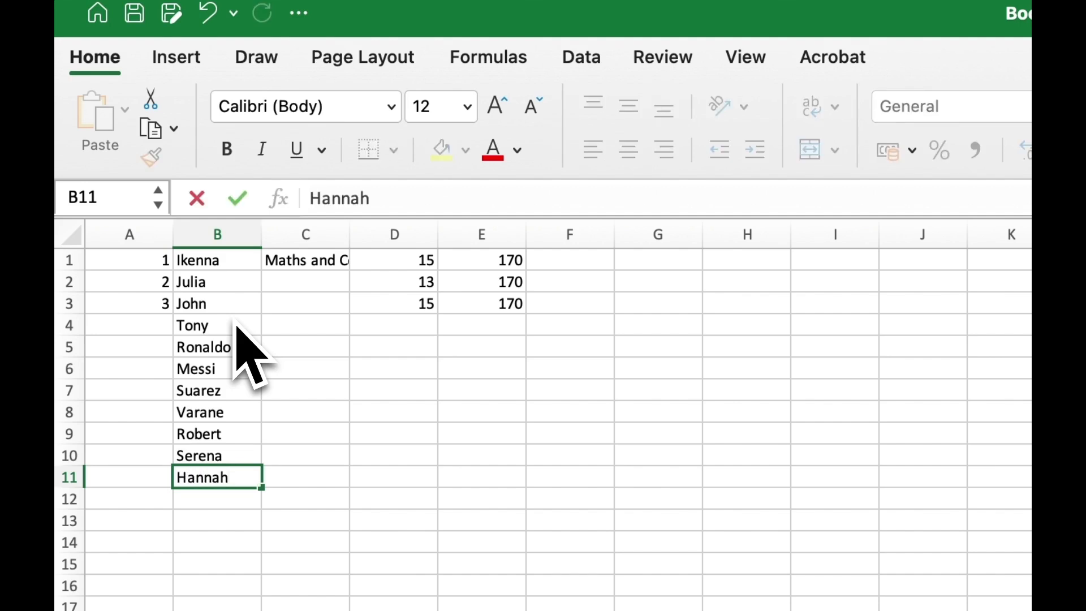
key(Return)
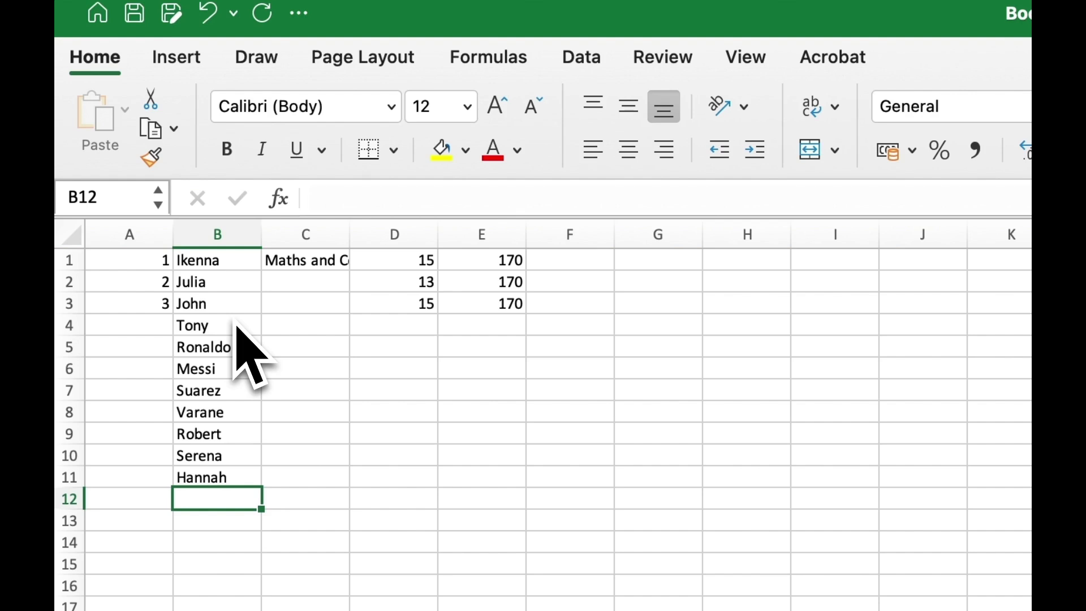
Step: Enter the last five student first names into B12 through B16
text(Moses)
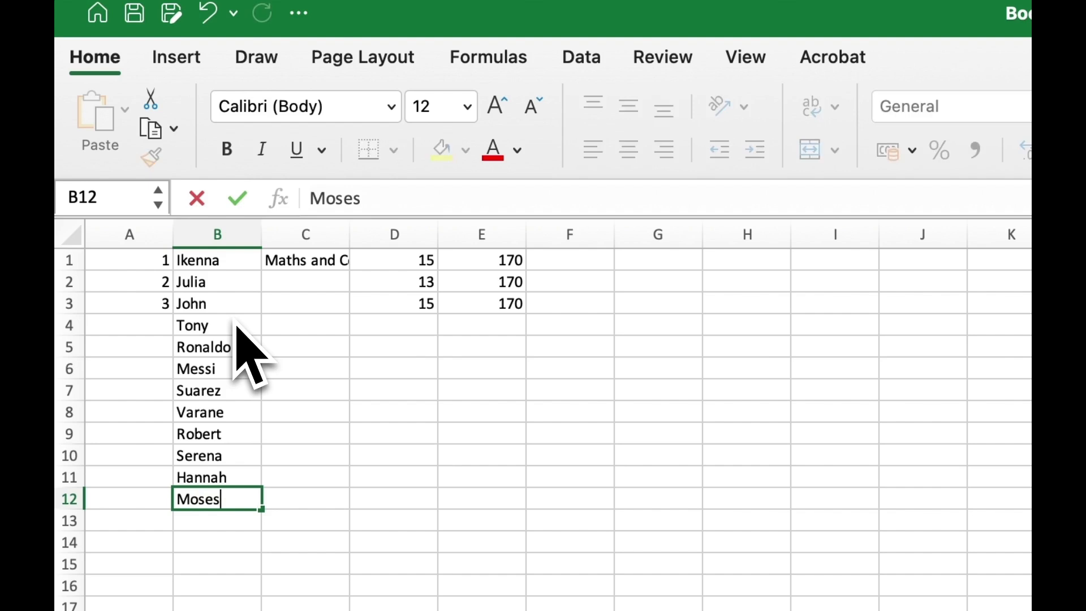
key(Return)
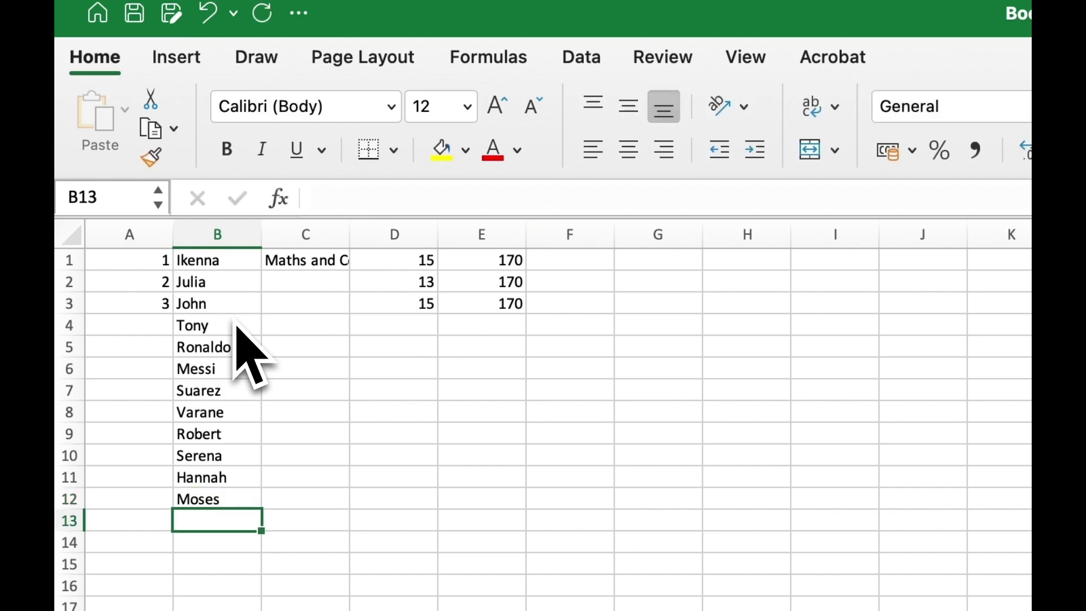
text(Frank)
key(Return)
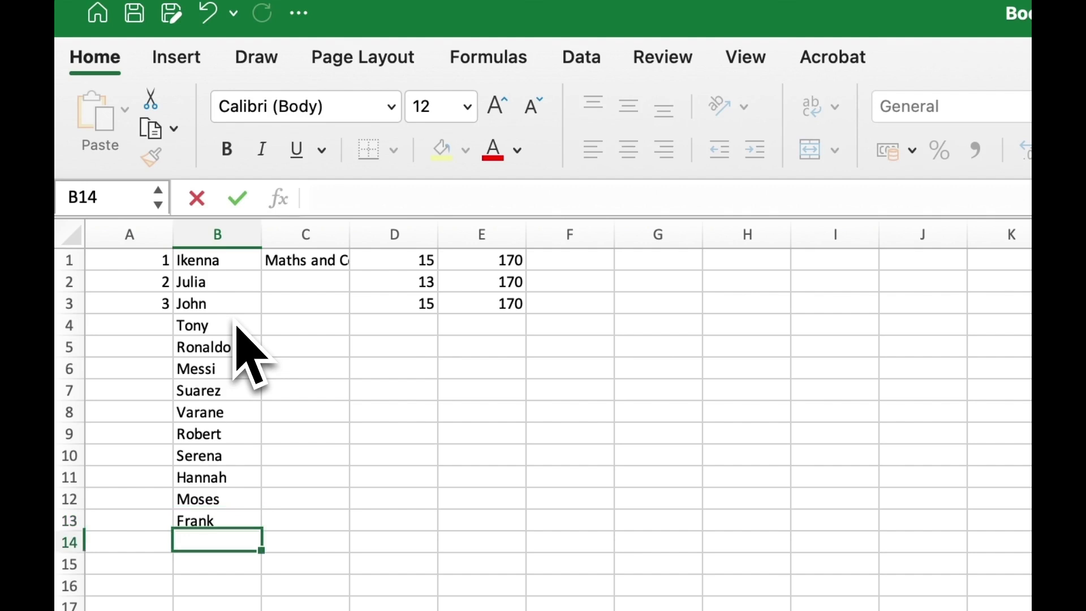
text(Beckam)
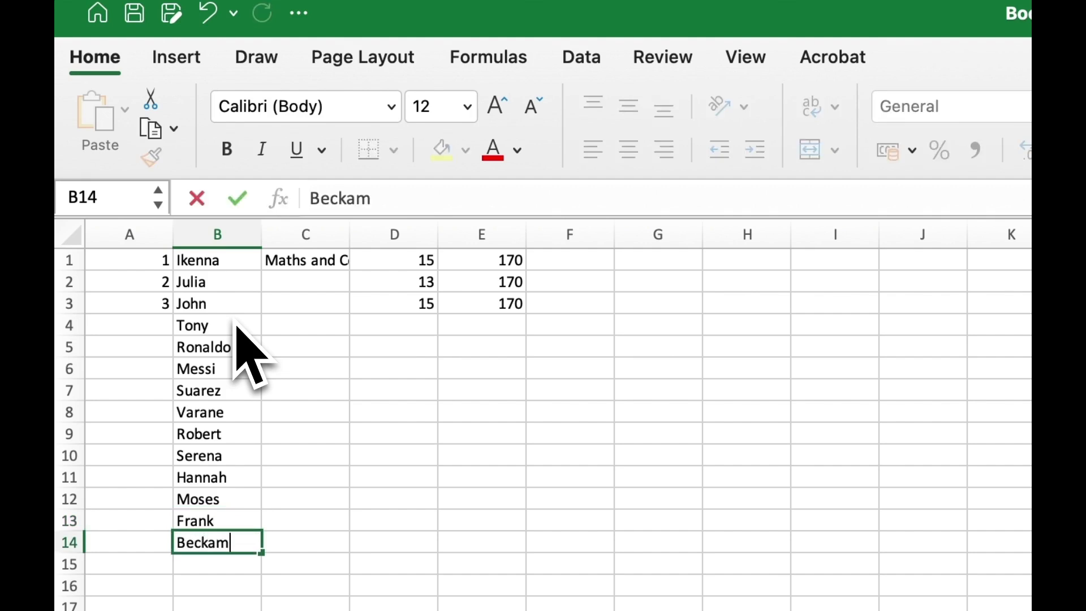
key(Return)
text(Victor)
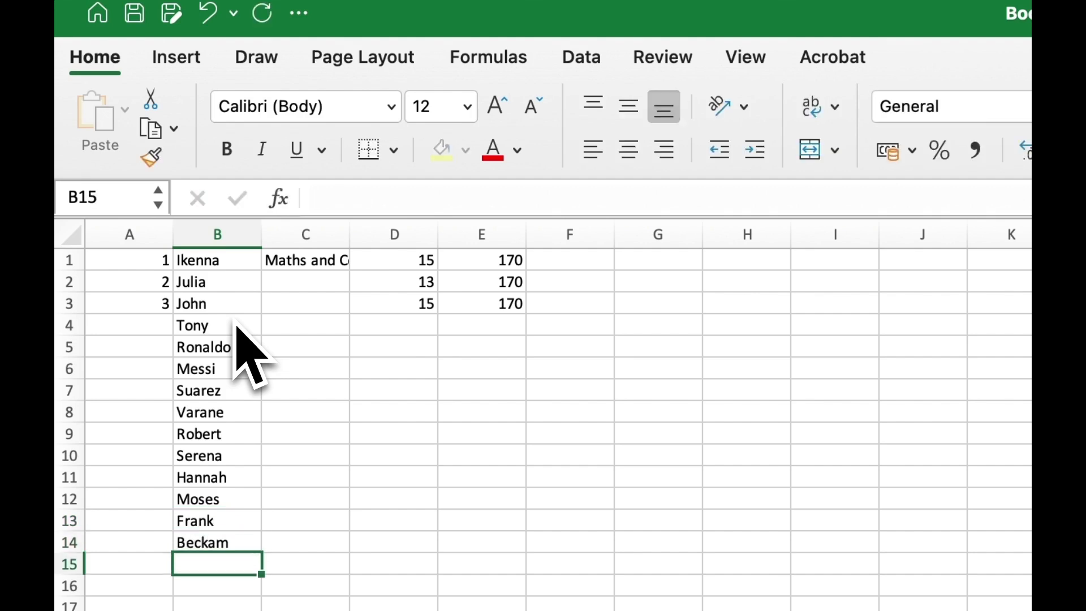
text(ia)
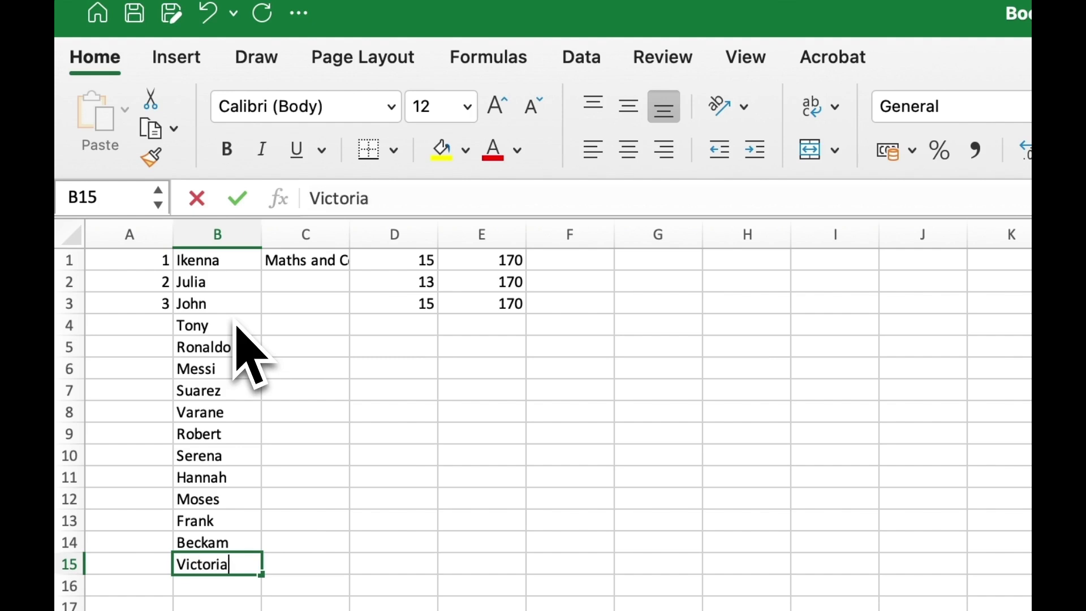
key(Return)
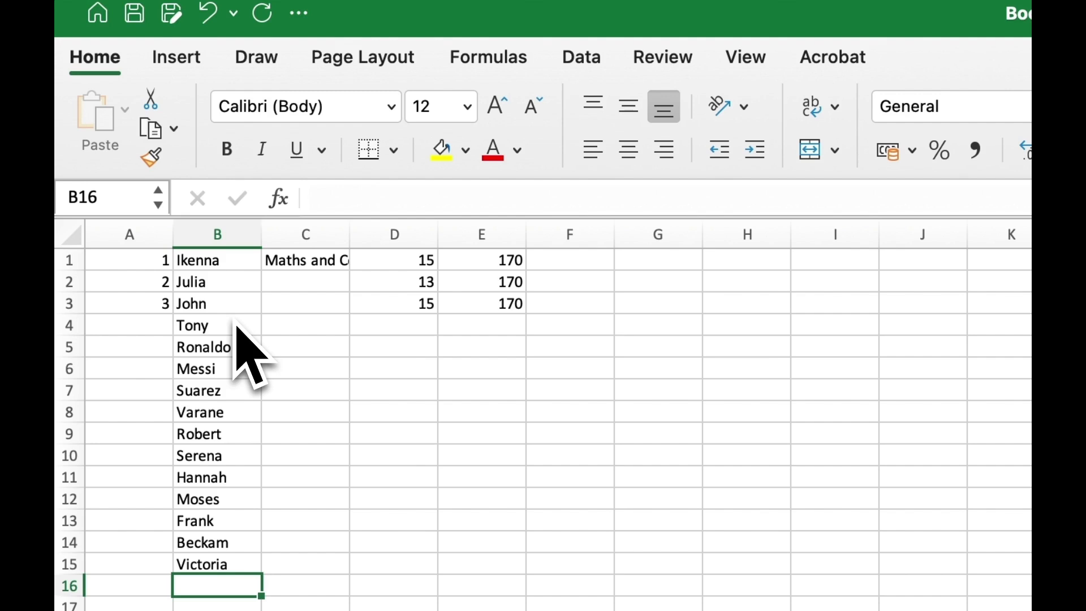
text(Rihanna)
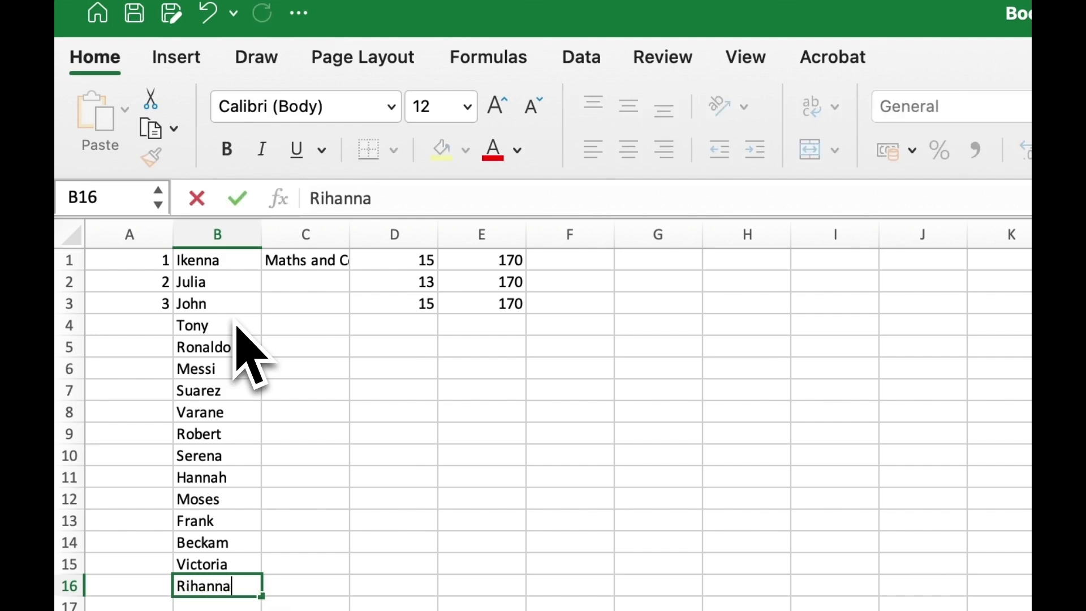
key(Return)
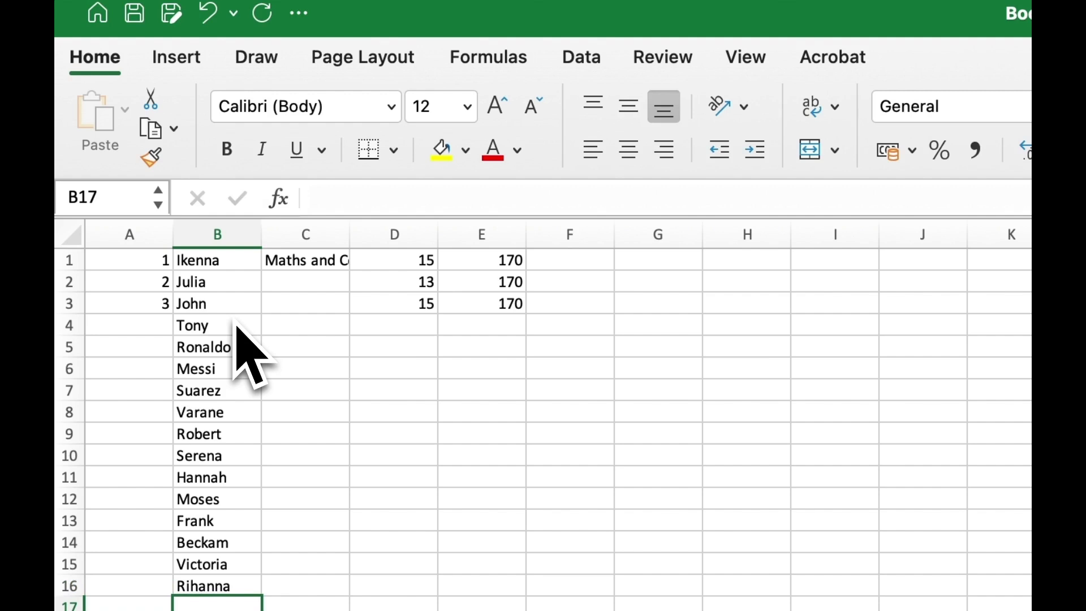
Step: Undo an overshooting fill drag, then enter 4 and 5 in A4 and A5
click(158, 261)
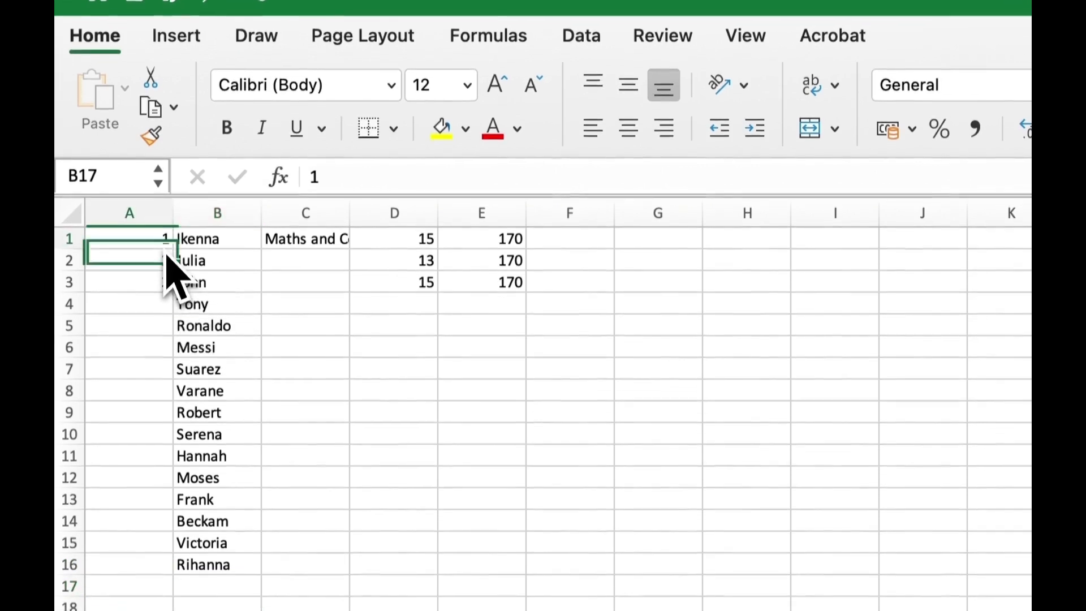
drag(171, 242, 187, 388)
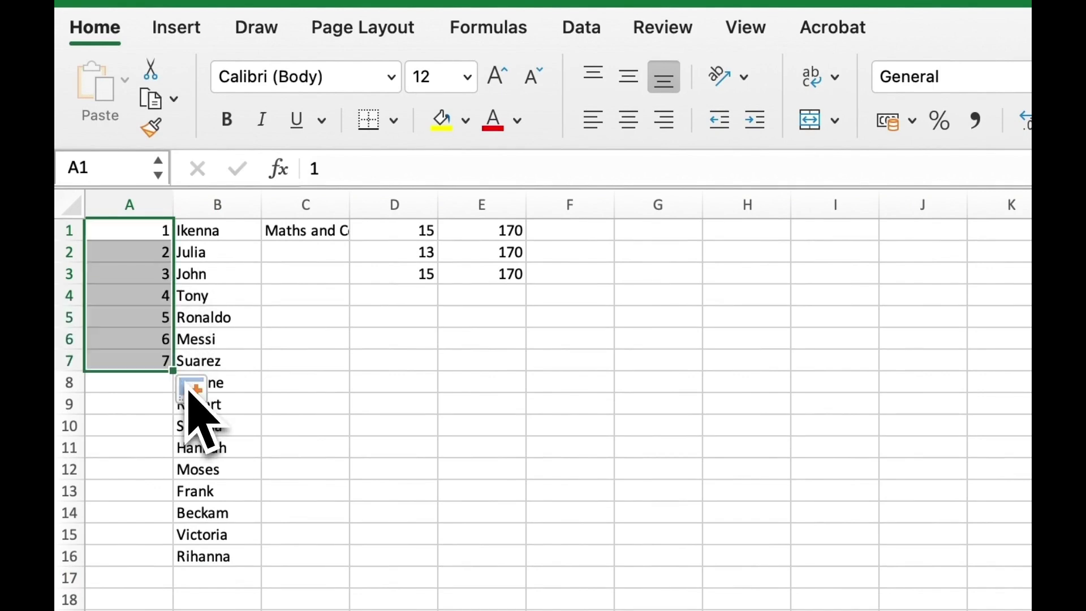
key(super+z)
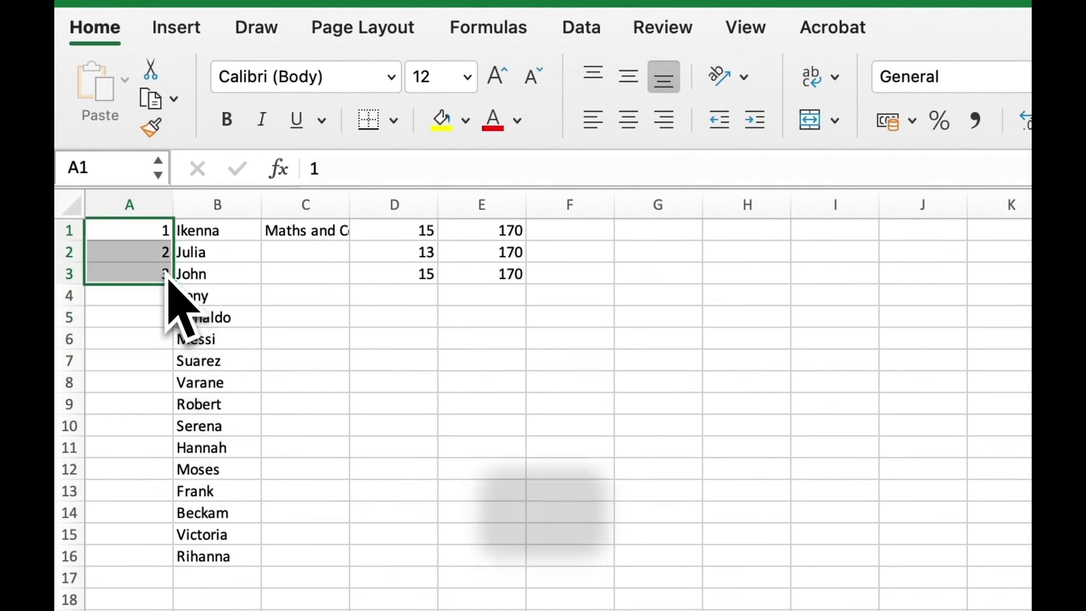
click(162, 261)
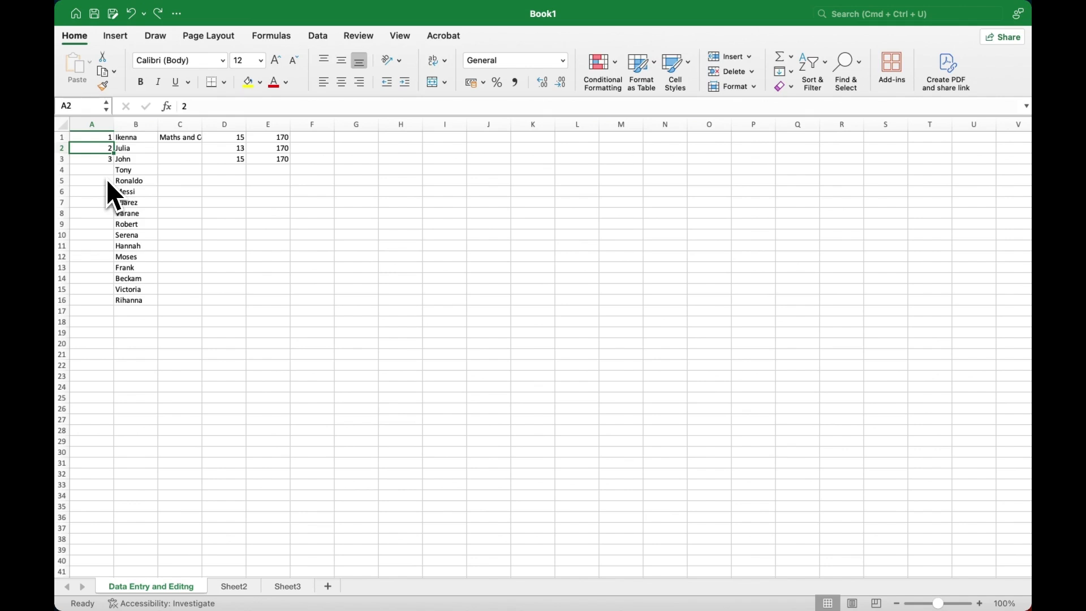
click(105, 172)
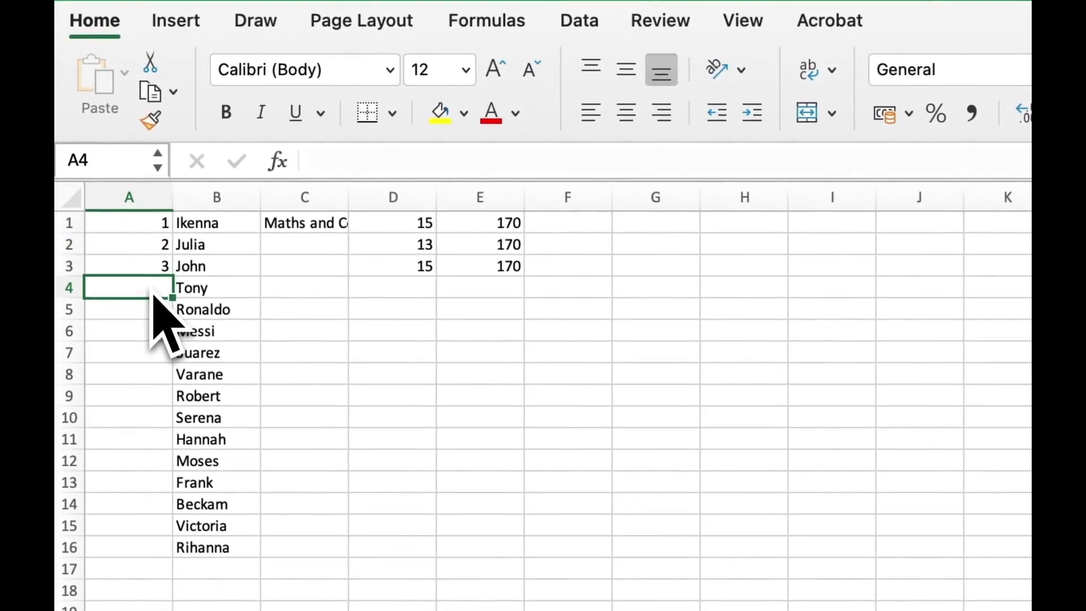
text(4)
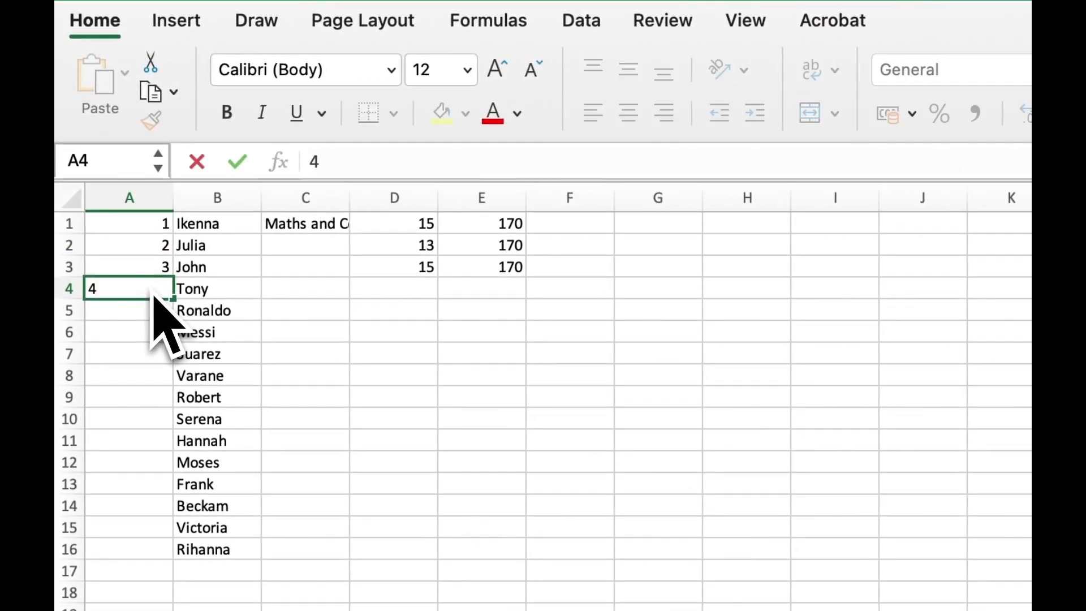
key(Return)
text(5)
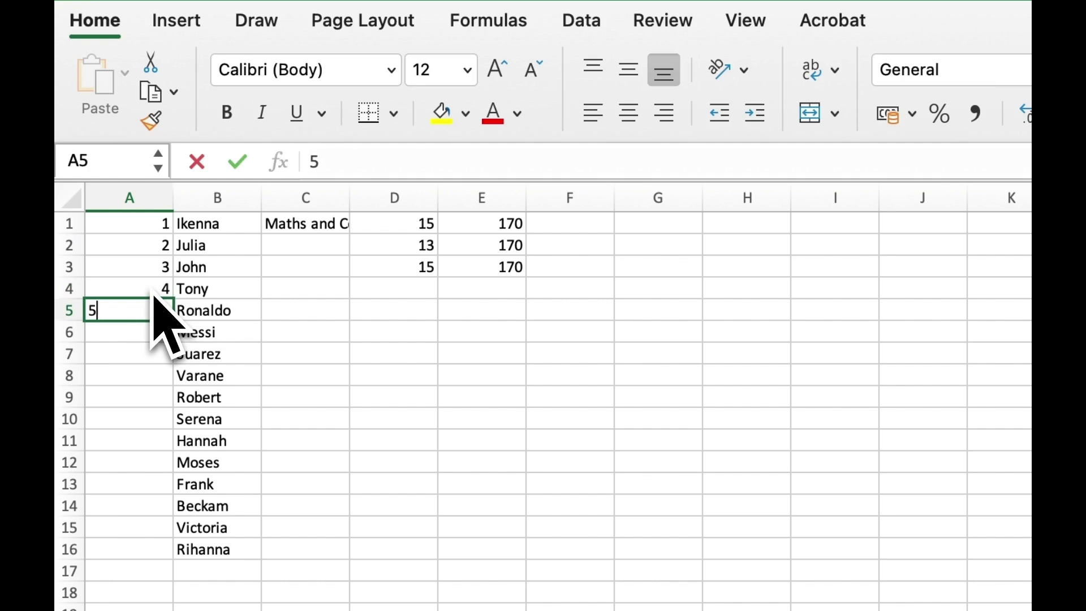
click(187, 334)
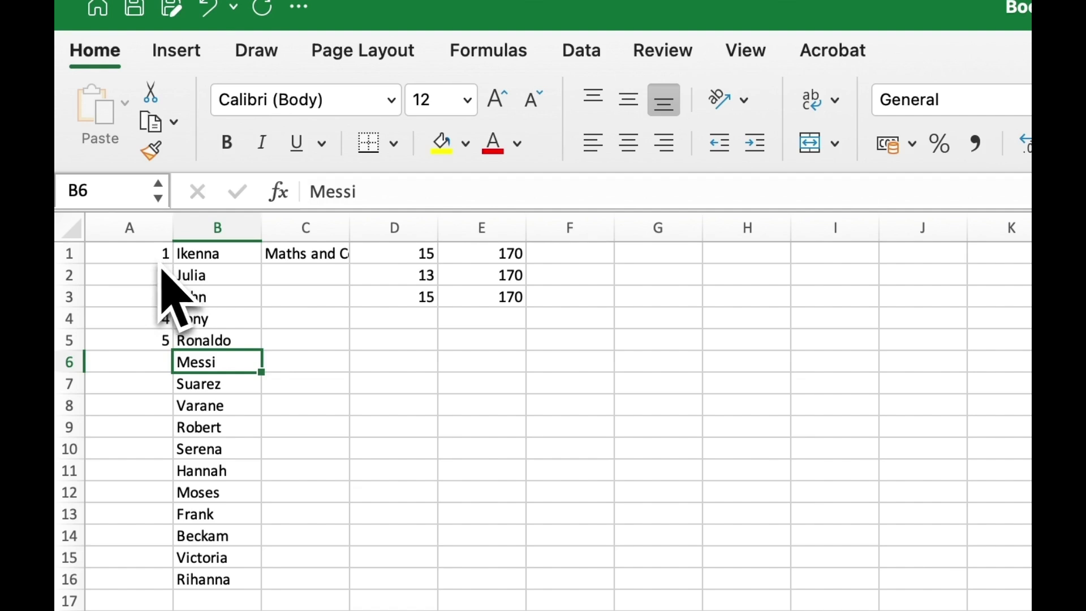
Step: Extend the series in A1:A5 down so column A runs 1 through 16
drag(157, 270, 156, 354)
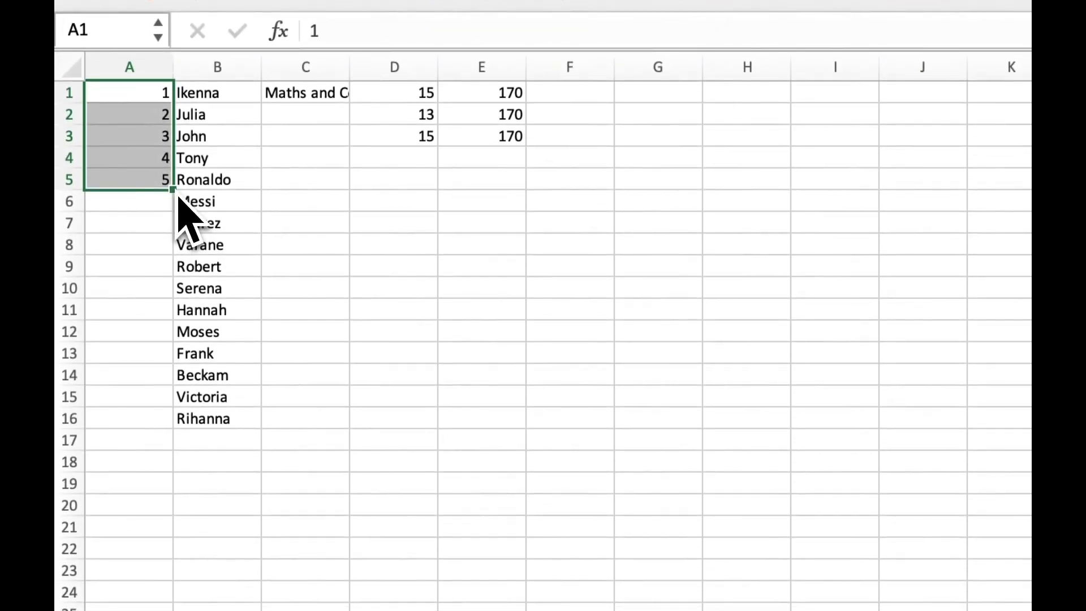
drag(177, 195, 184, 432)
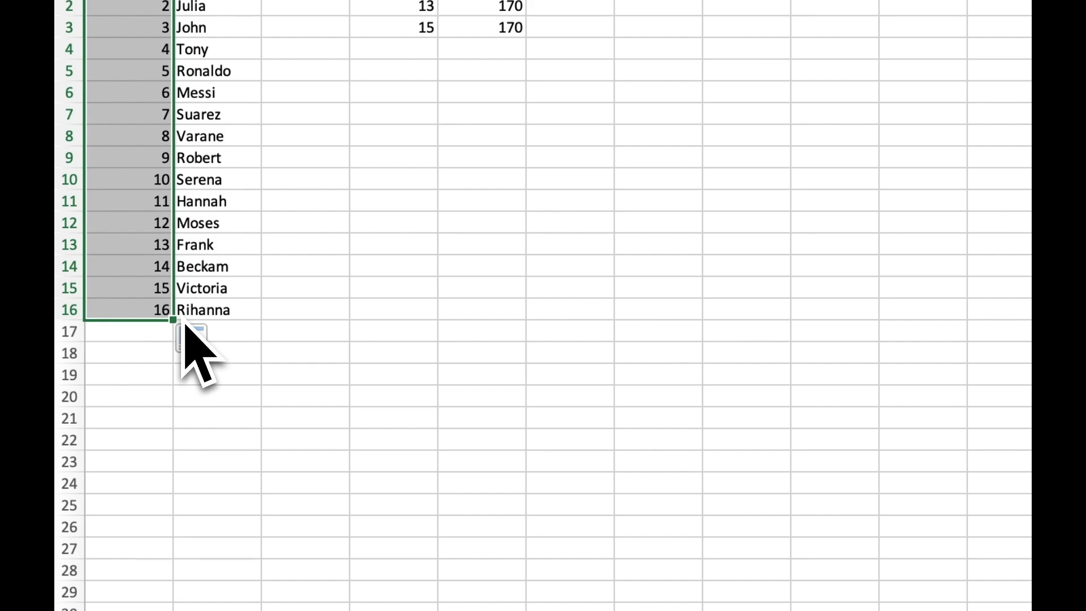
click(280, 315)
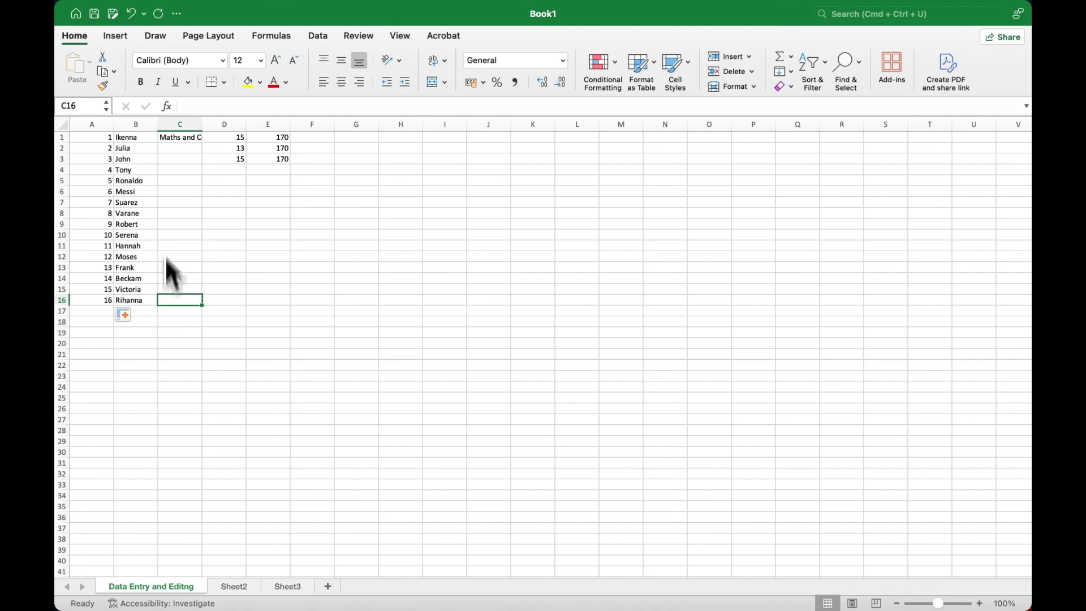
click(182, 140)
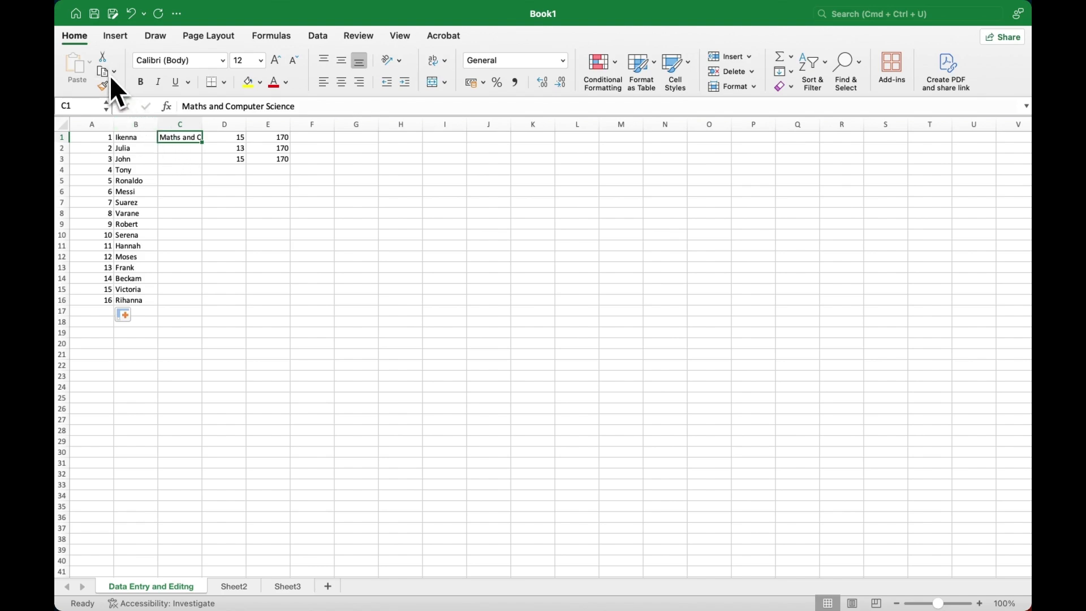
Step: Copy 'Maths and Computer Science' from C1 into C2 and C3
click(114, 72)
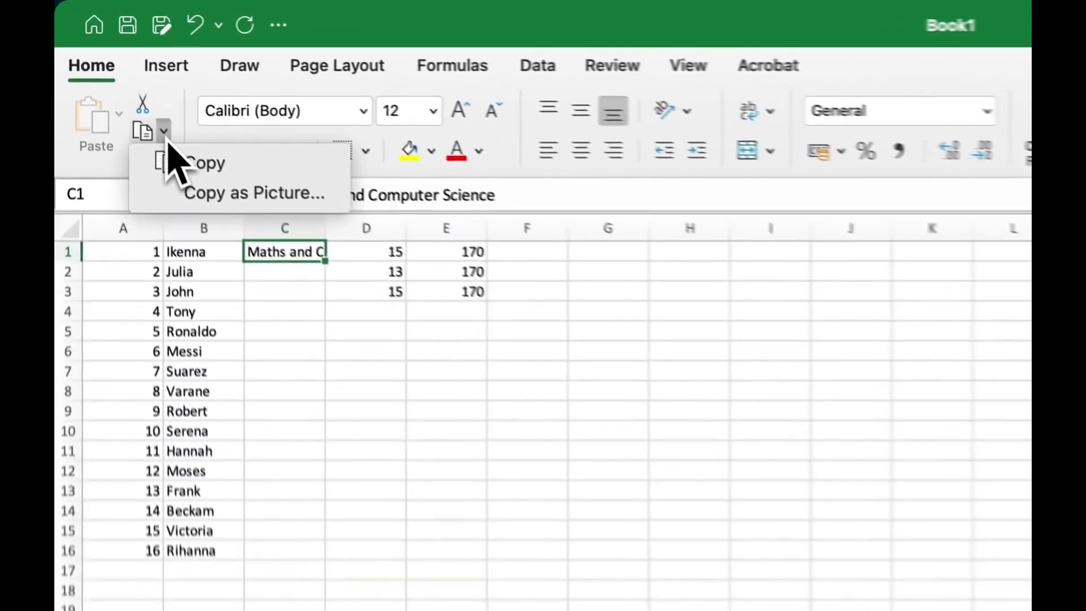
click(201, 161)
click(295, 297)
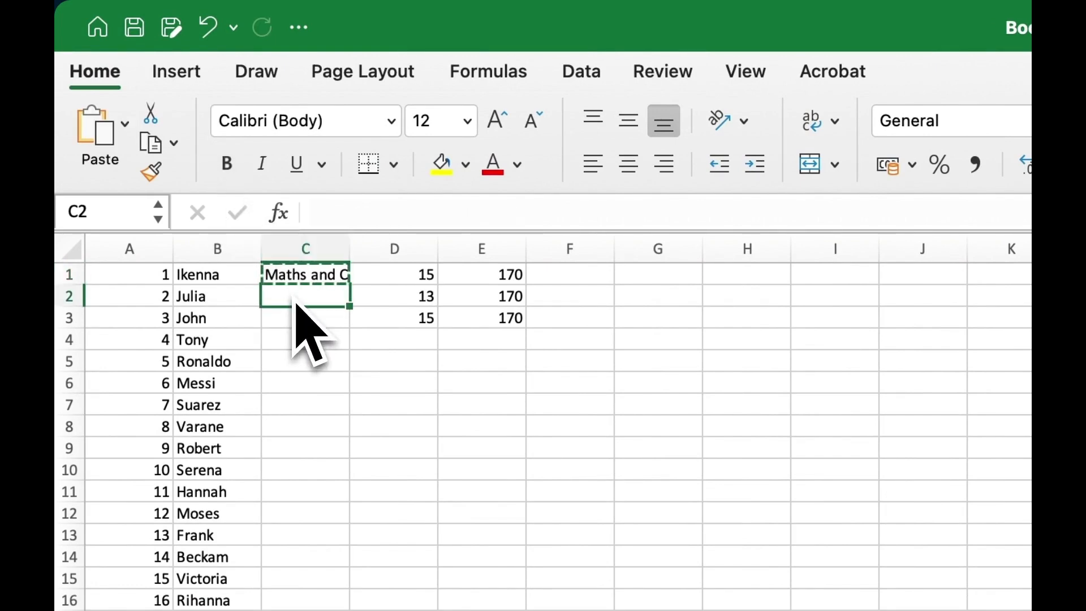
click(125, 138)
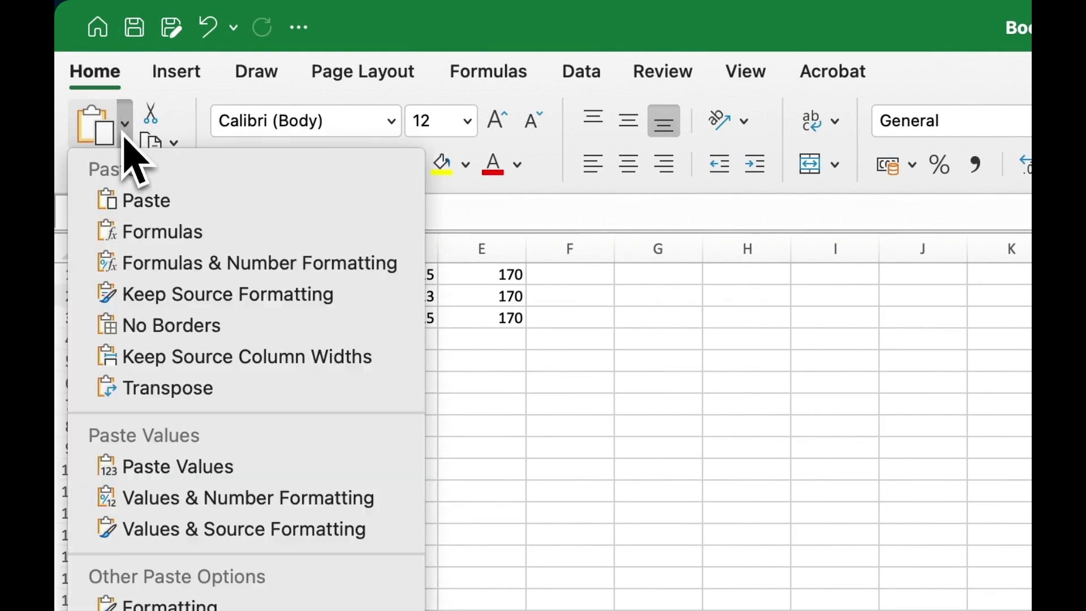
click(160, 213)
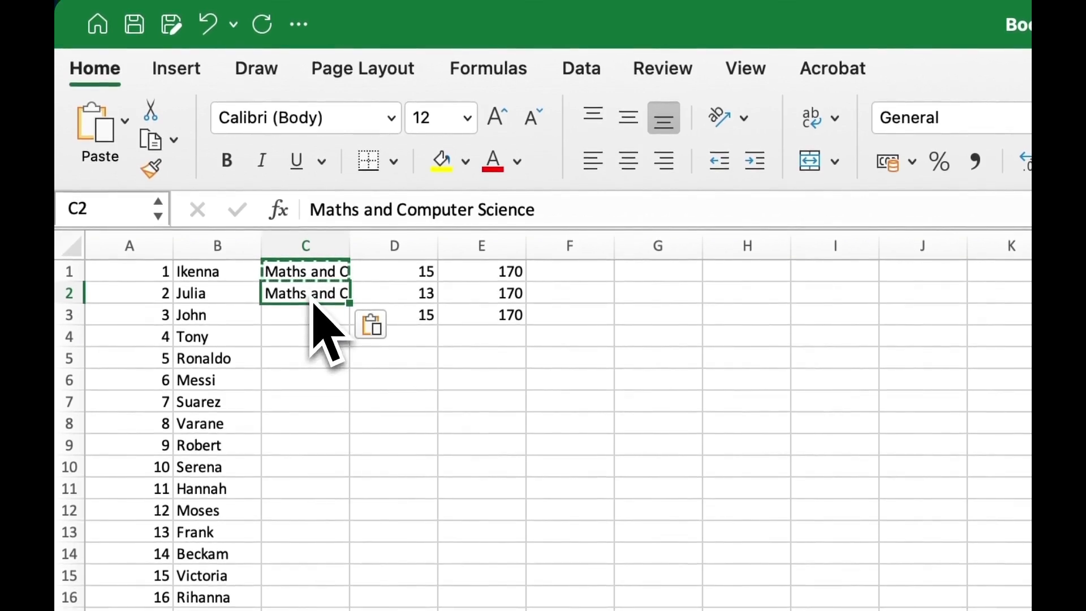
key(super+c)
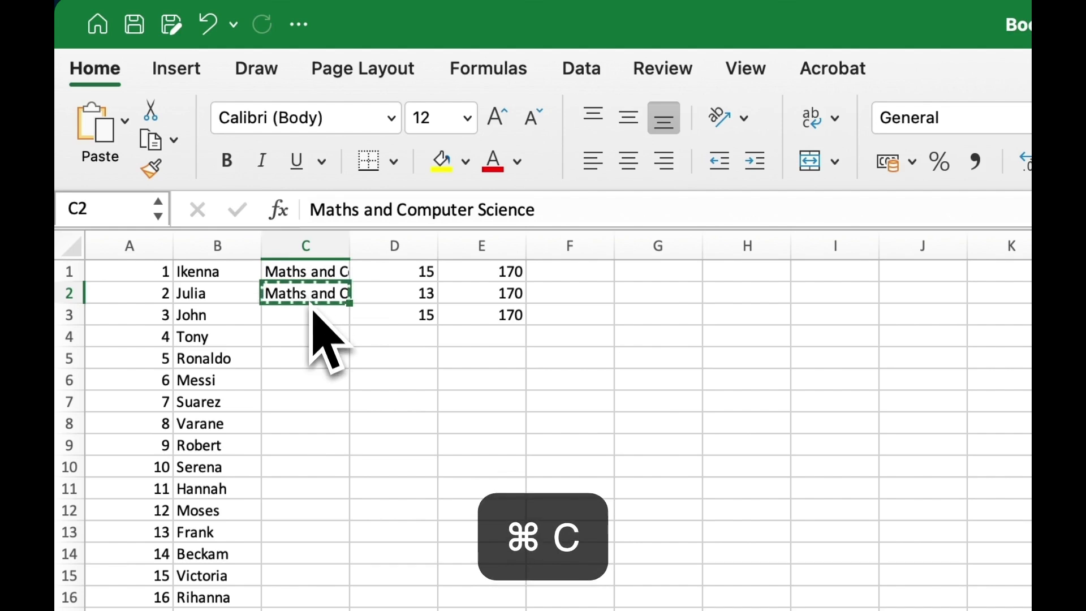
click(315, 318)
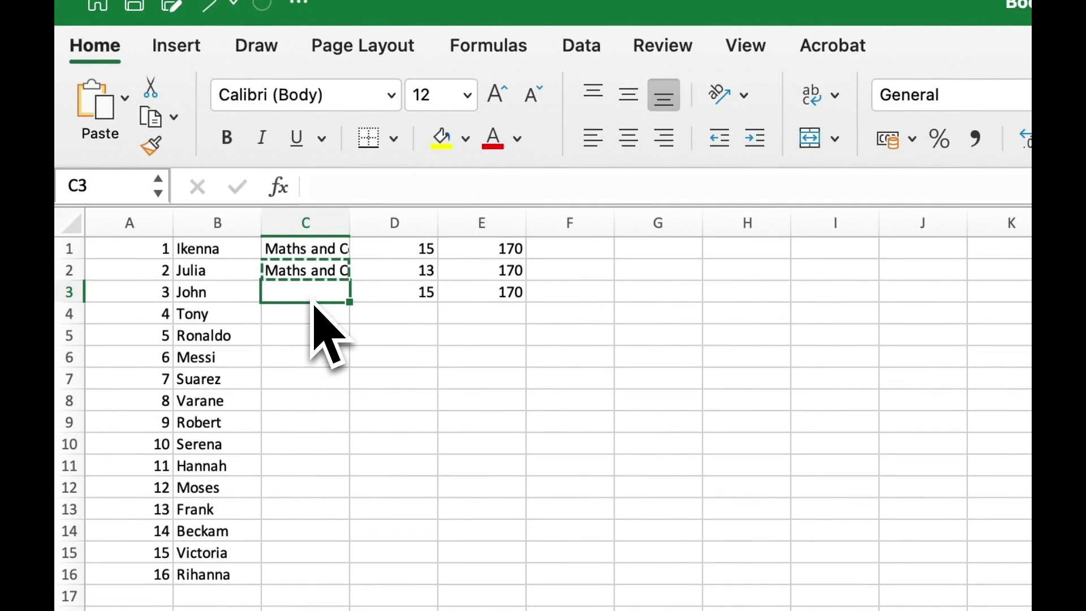
key(cmd+v)
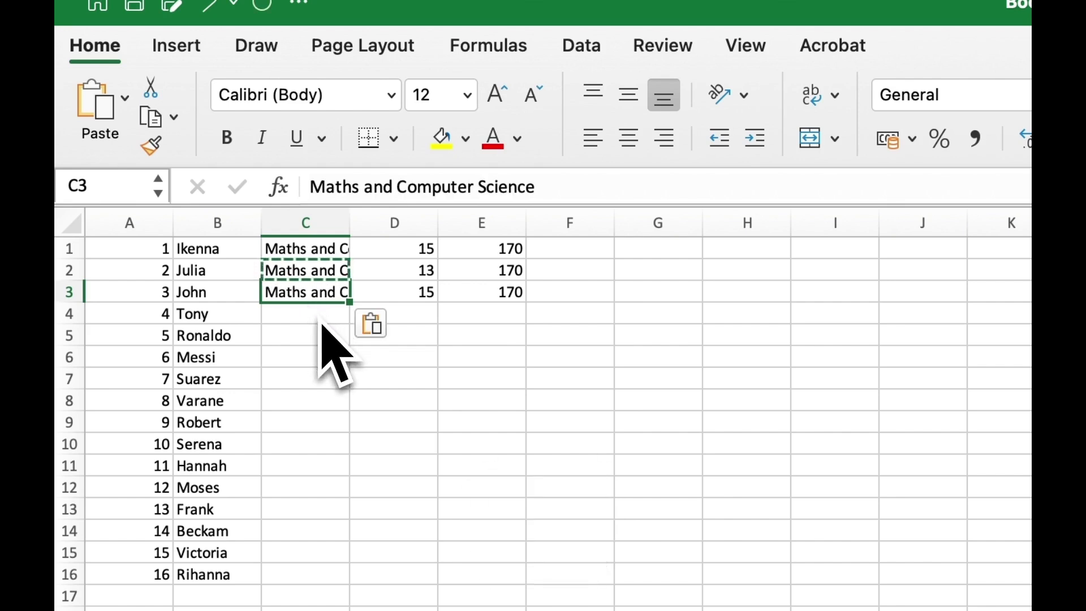
Step: Paste the course name into cells C4 through C8
click(320, 320)
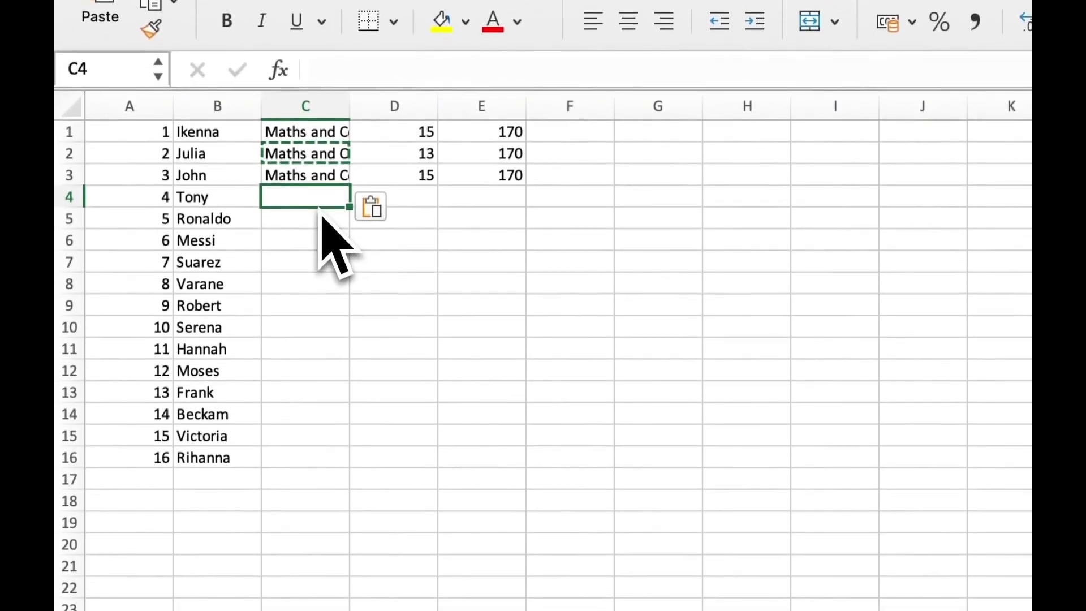
drag(319, 205, 327, 300)
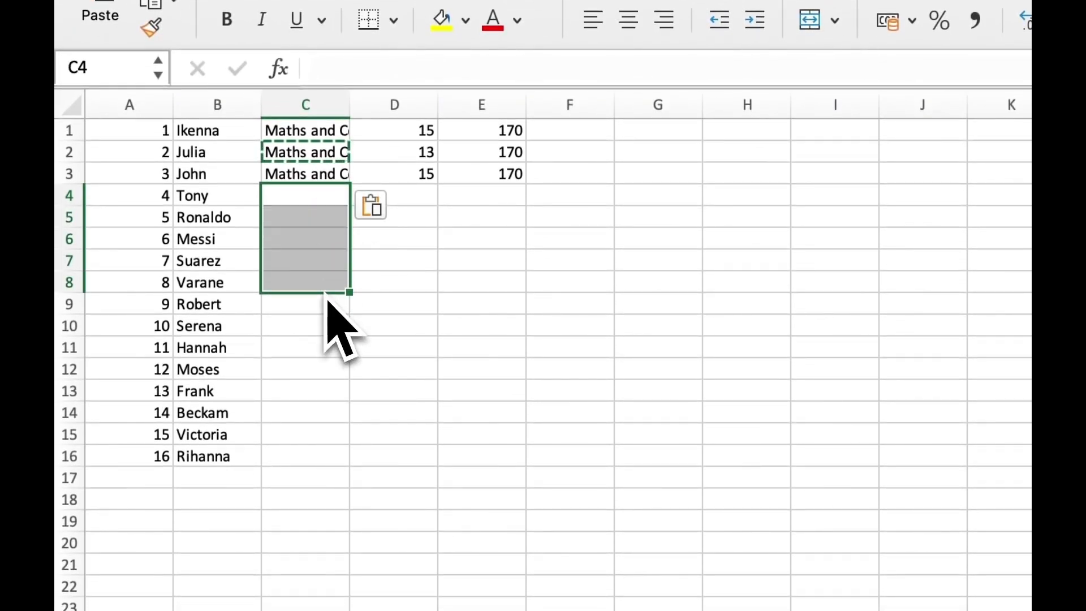
click(325, 164)
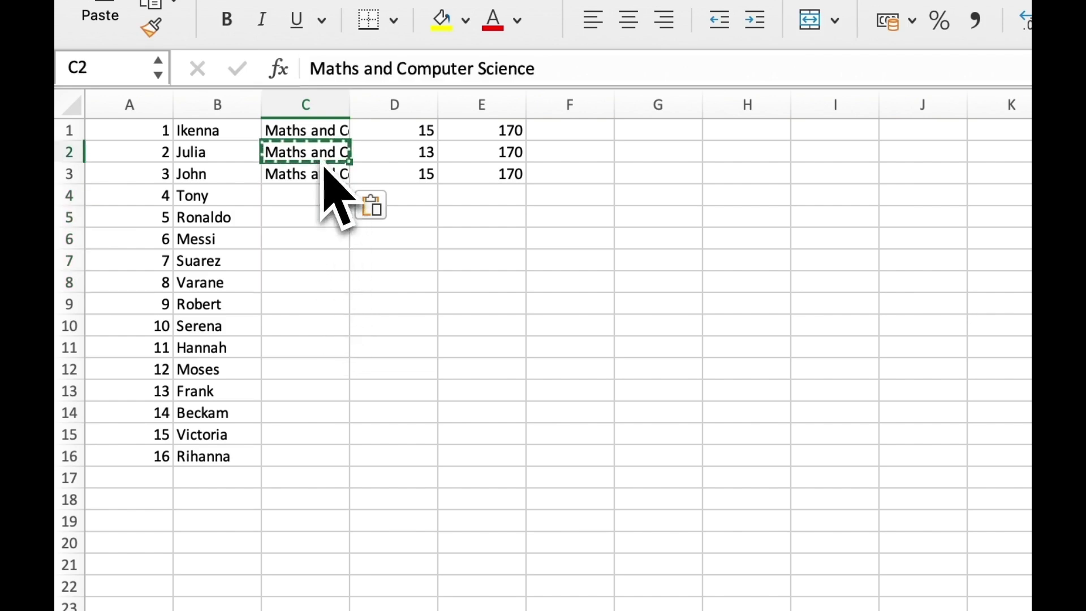
key(super+c)
drag(307, 198, 299, 286)
key(super+v)
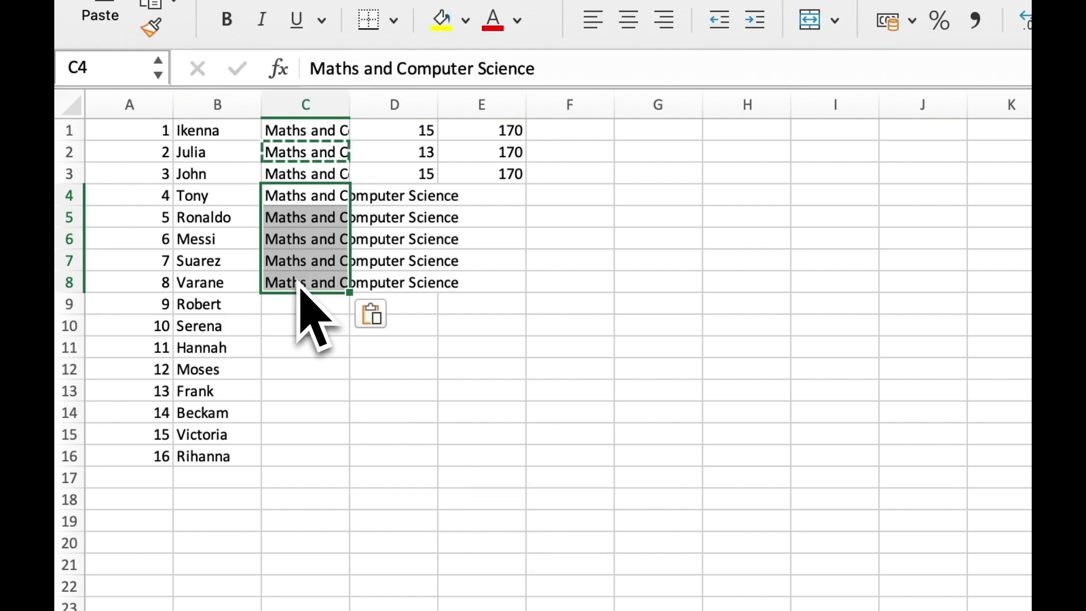
click(309, 205)
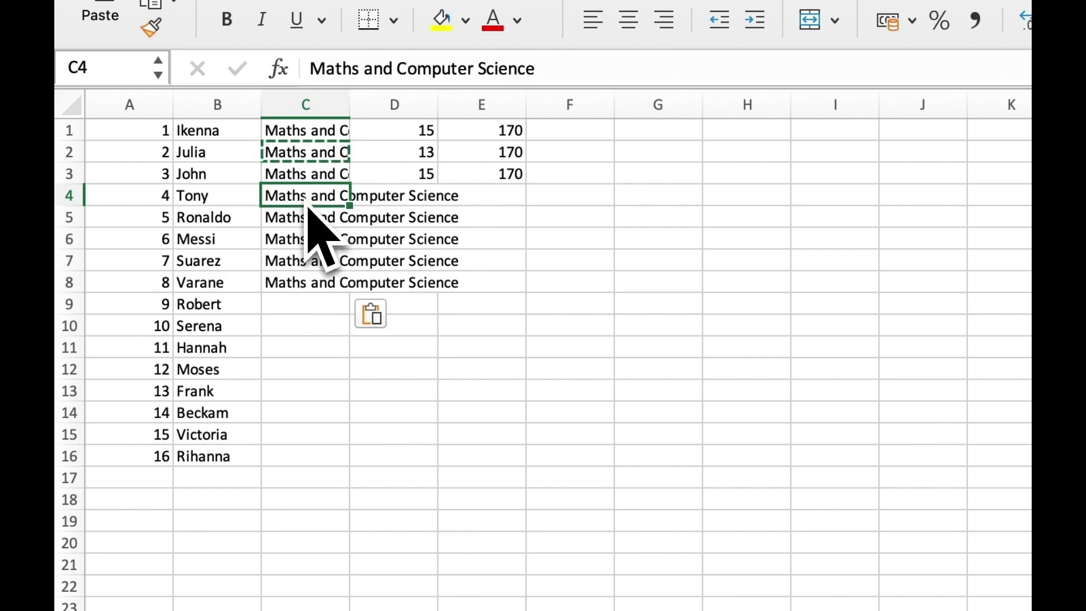
Step: Paste the course name into cells C9 through C16
click(295, 310)
drag(296, 313, 310, 459)
key(super+v)
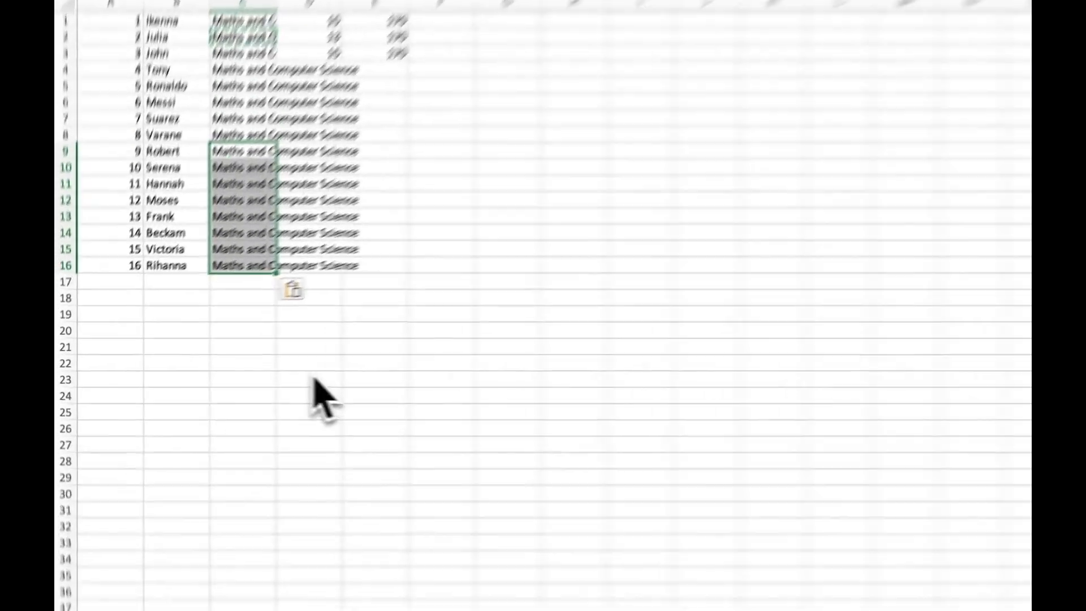
click(226, 366)
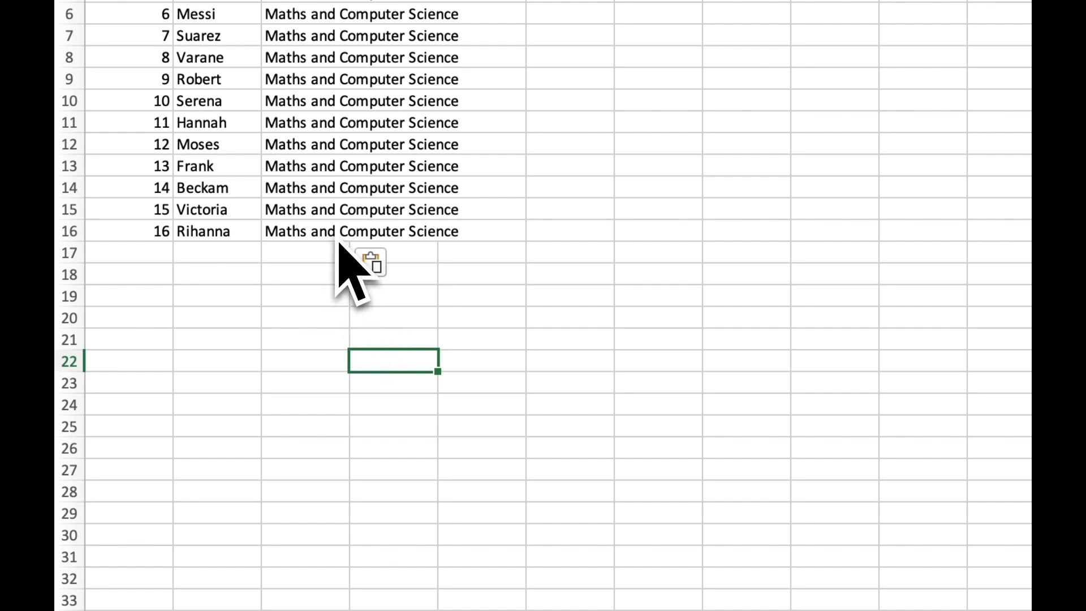
scroll(333, 260, up, 3)
click(319, 311)
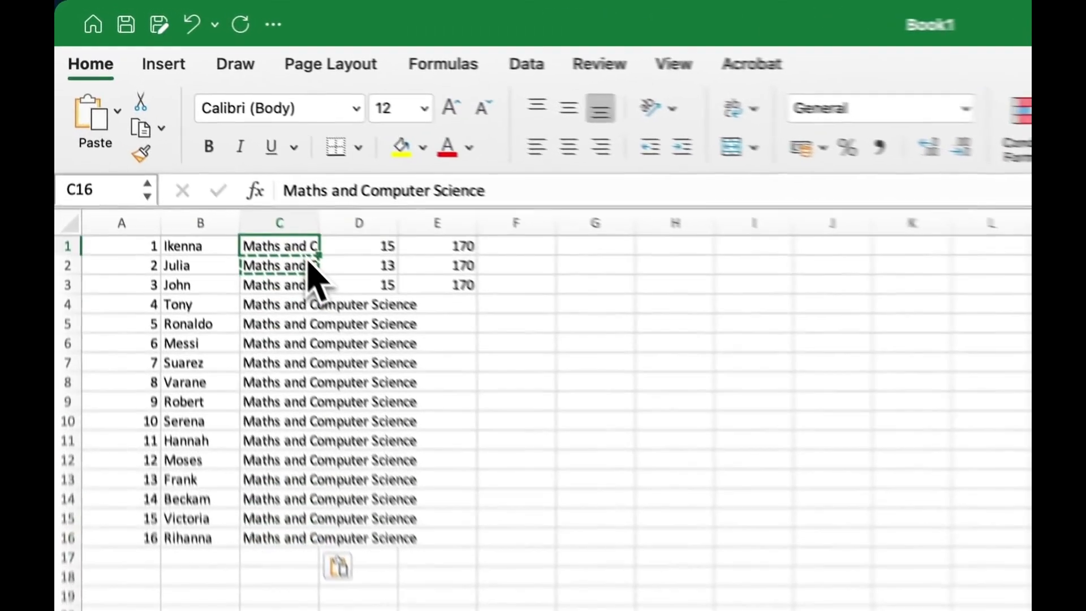
Step: Edit cell C1 in the formula bar so it reads 'Maths and Csc'
click(196, 139)
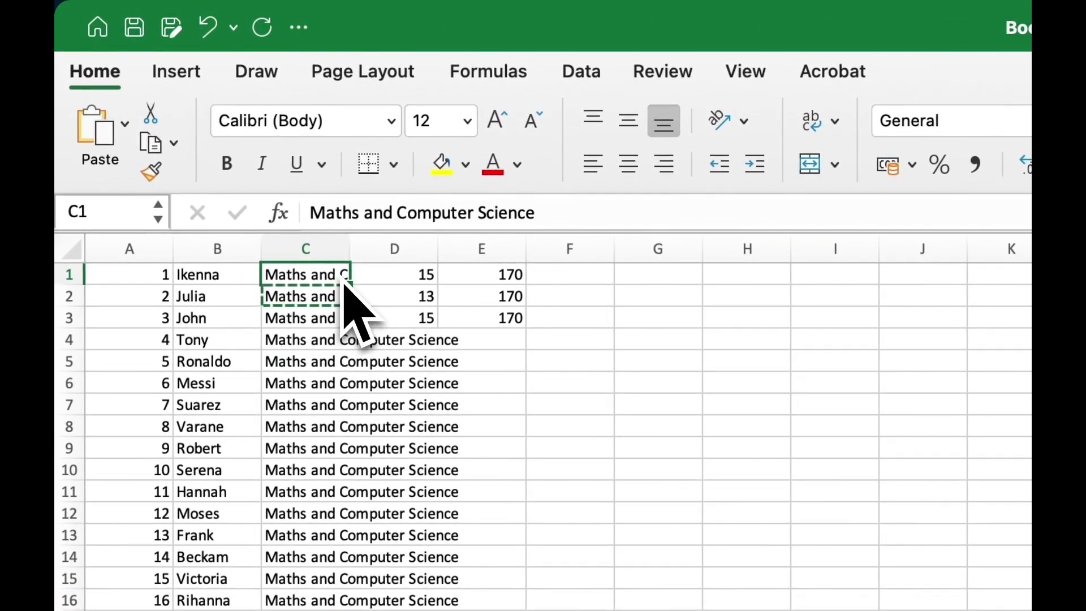
click(561, 215)
key(BackSpace)
key(BackSpace)
key(BackSpace)
key(BackSpace)
key(BackSpace)
key(BackSpace)
key(BackSpace)
key(BackSpace)
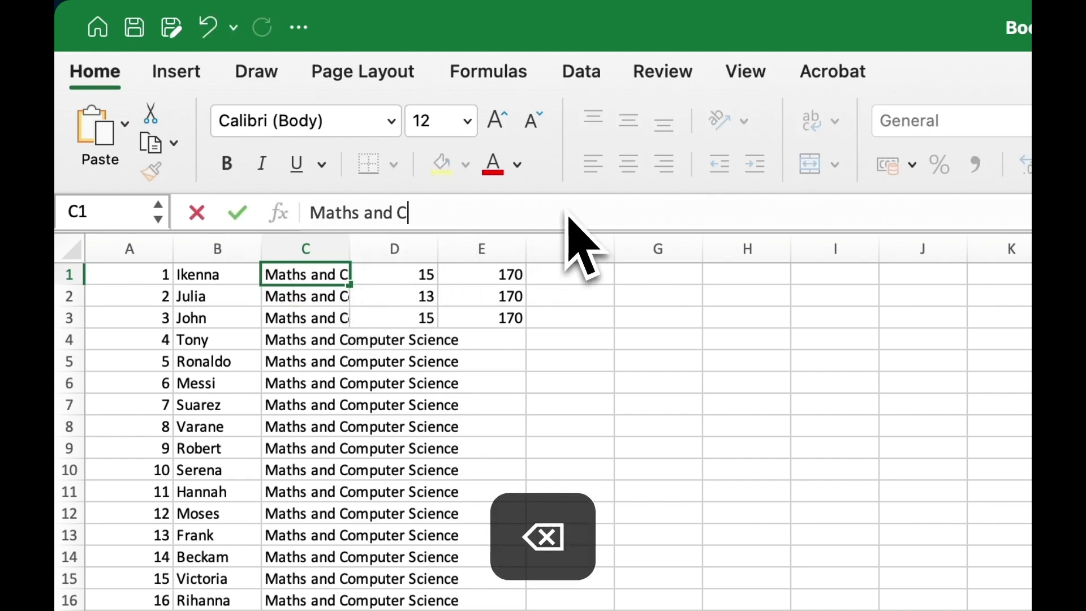
text(SC)
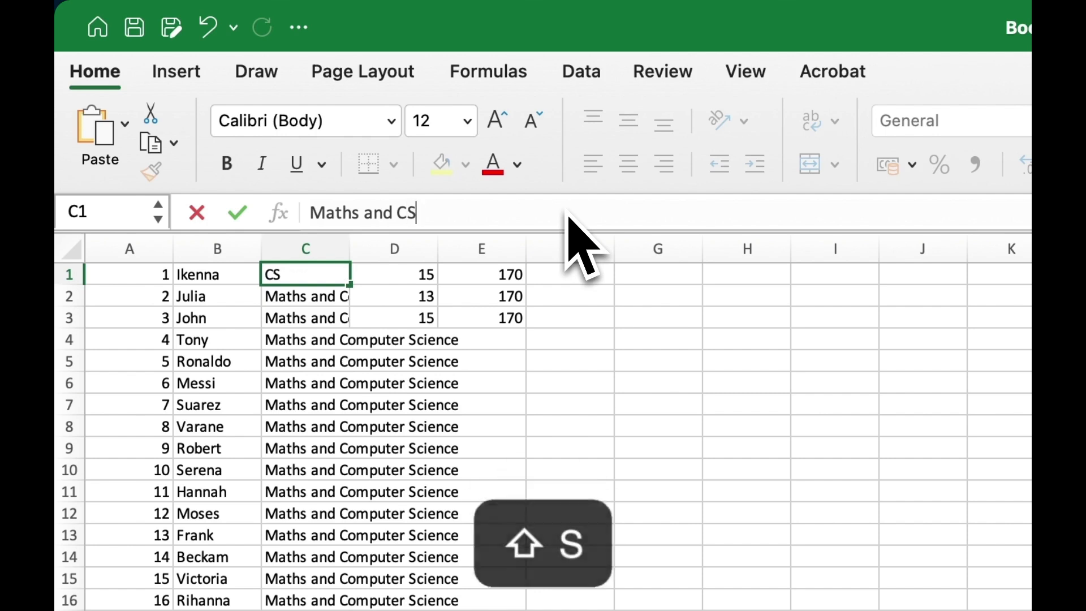
key(BackSpace)
key(BackSpace)
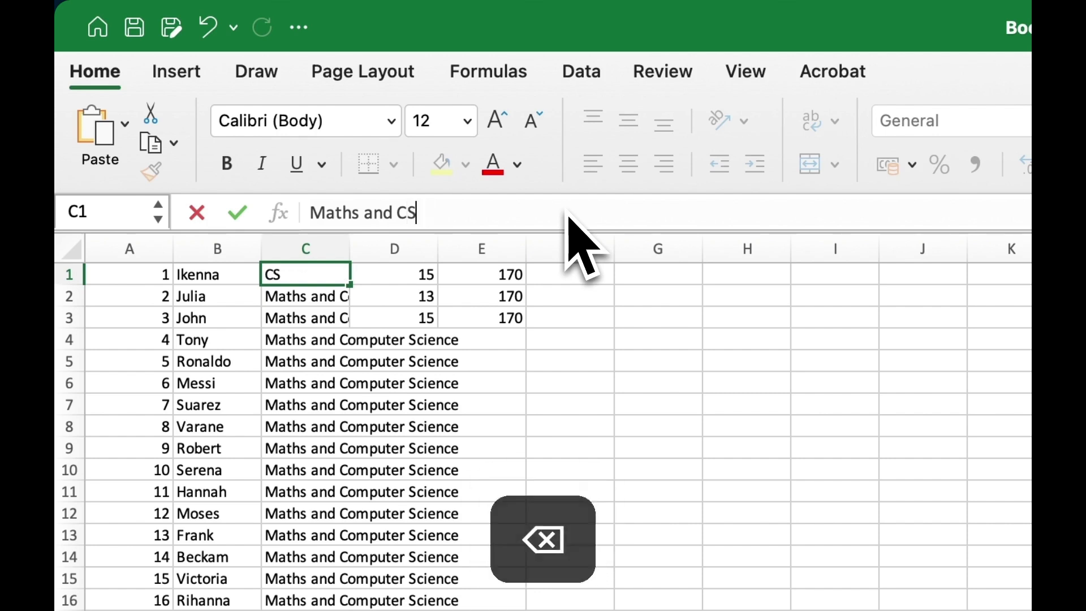
text(sc)
key(Return)
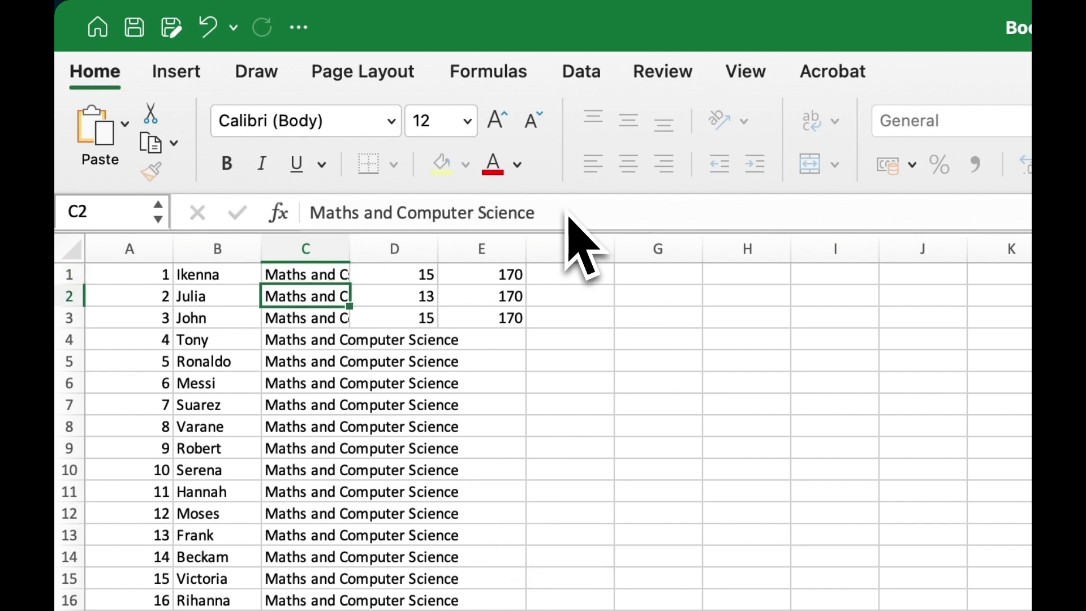
click(333, 285)
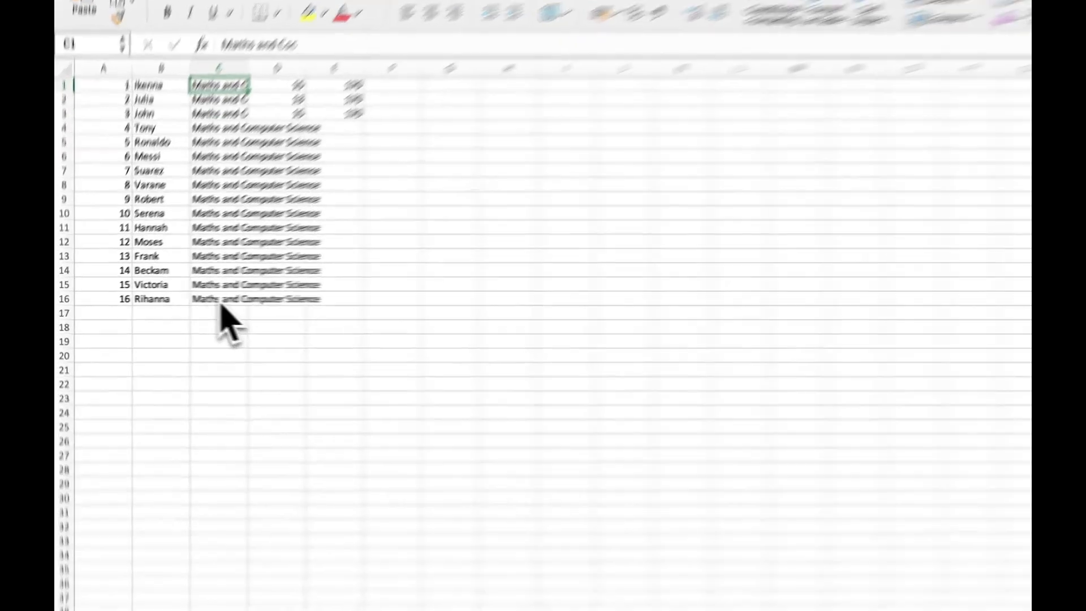
Step: Delete the course names from cells C16 and C15
click(180, 300)
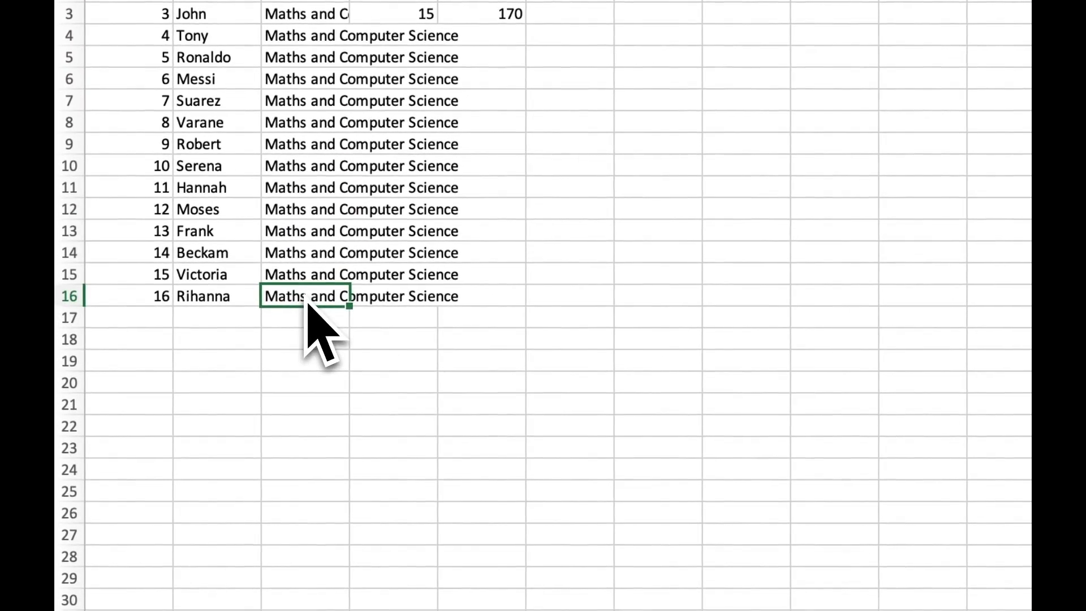
key(BackSpace)
click(311, 282)
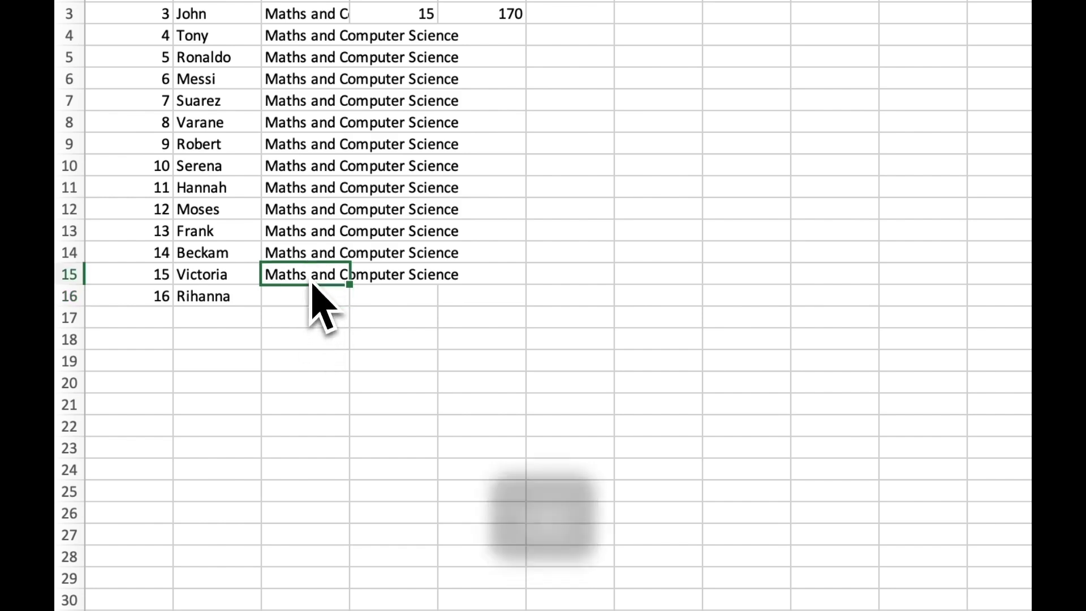
key(BackSpace)
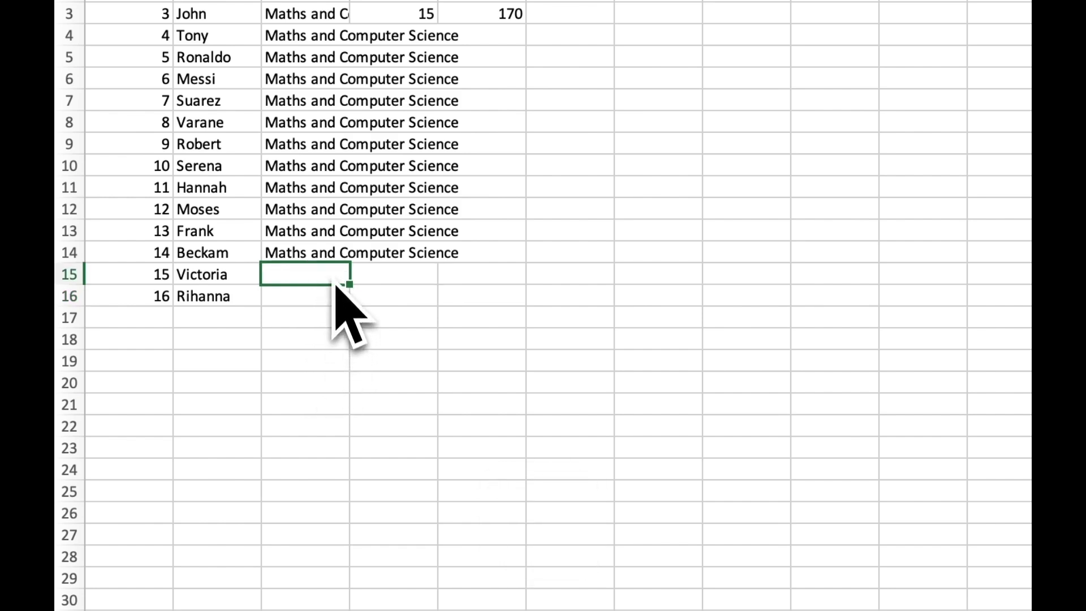
Step: Select C2:C14 and empty it with Home > Clear > Clear All
click(327, 262)
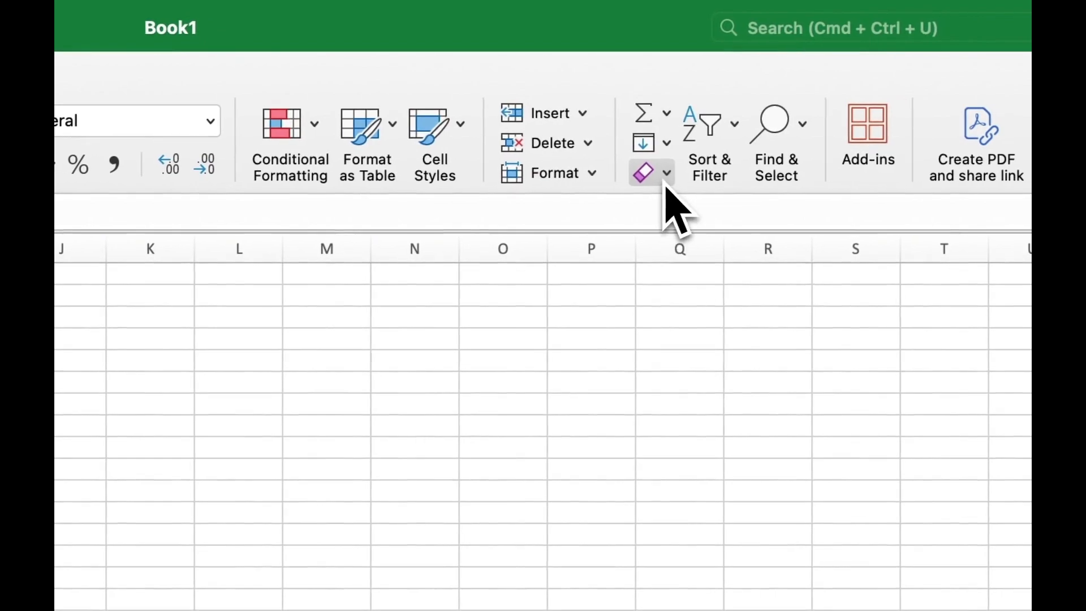
click(666, 174)
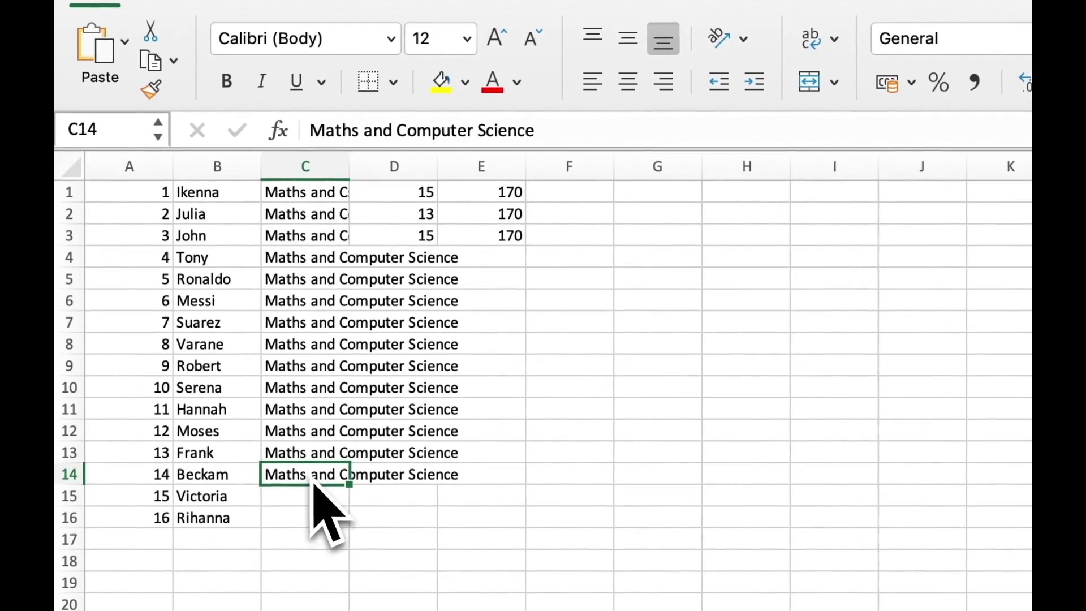
drag(312, 481, 318, 220)
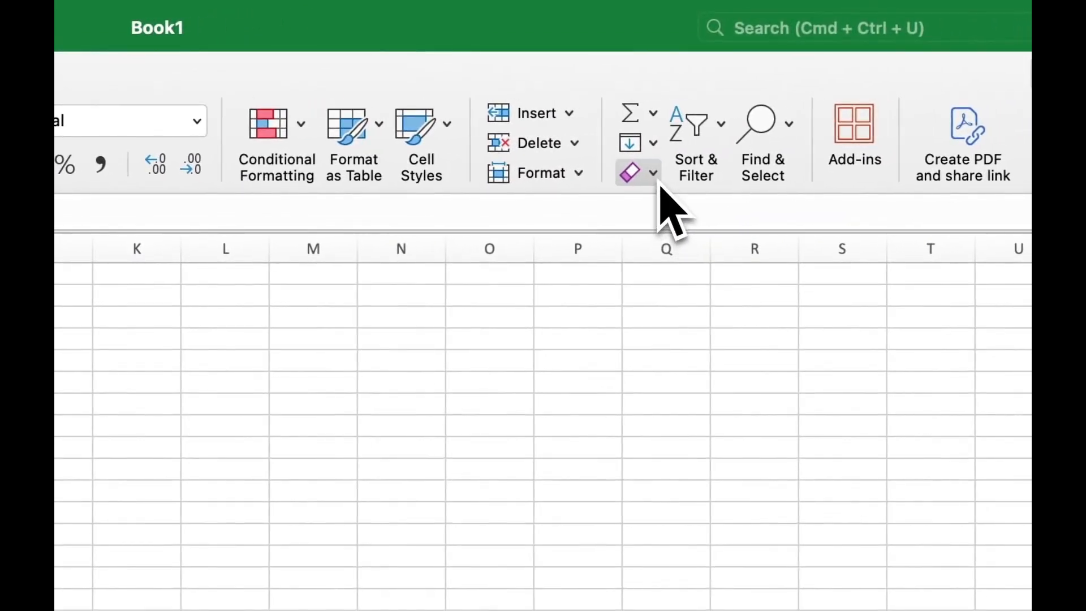
click(654, 171)
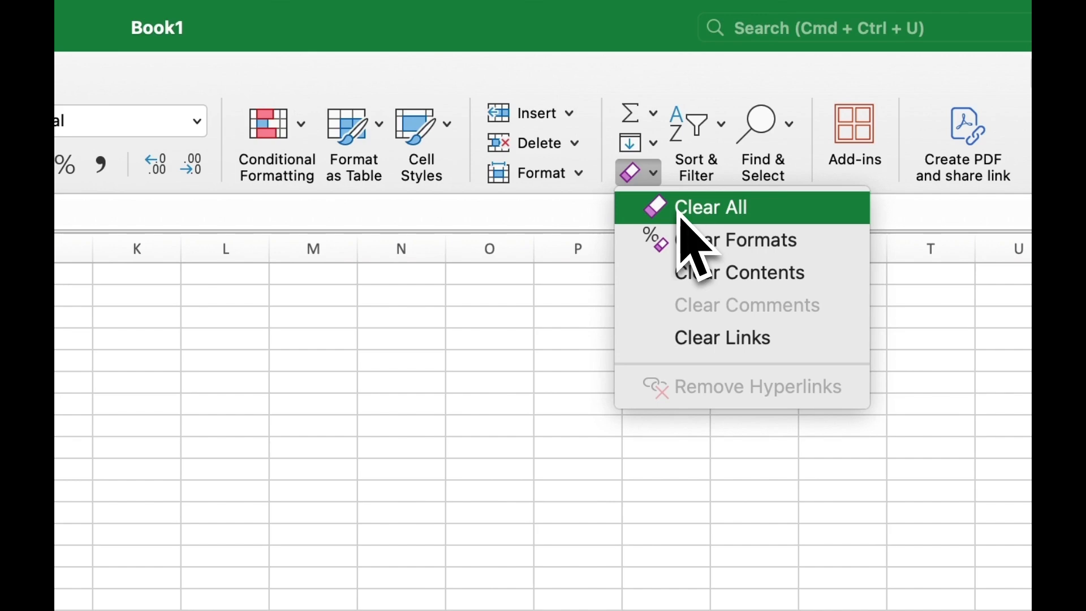
click(690, 216)
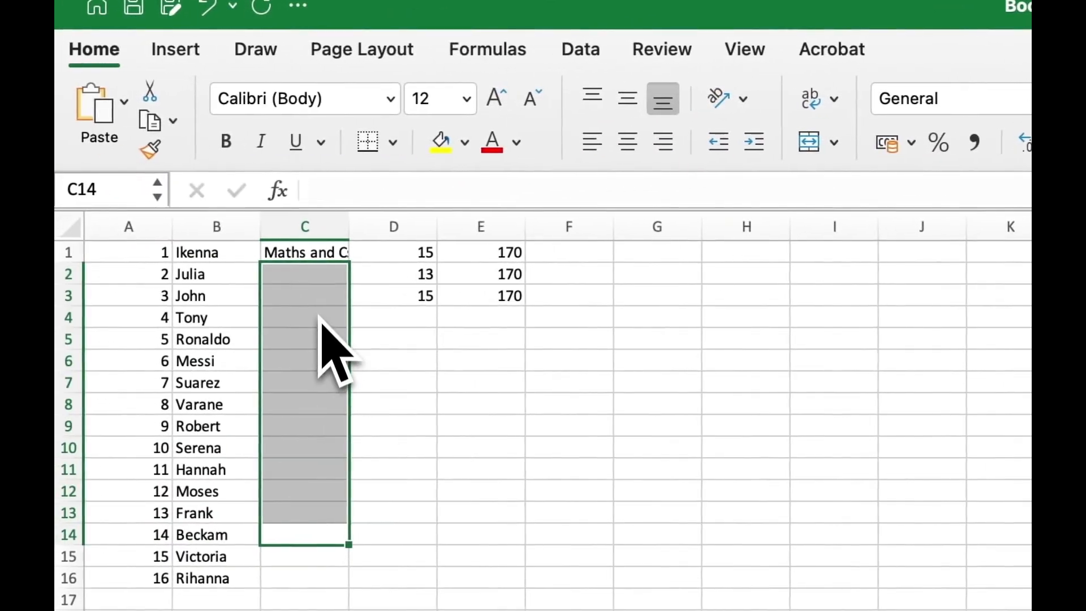
click(323, 297)
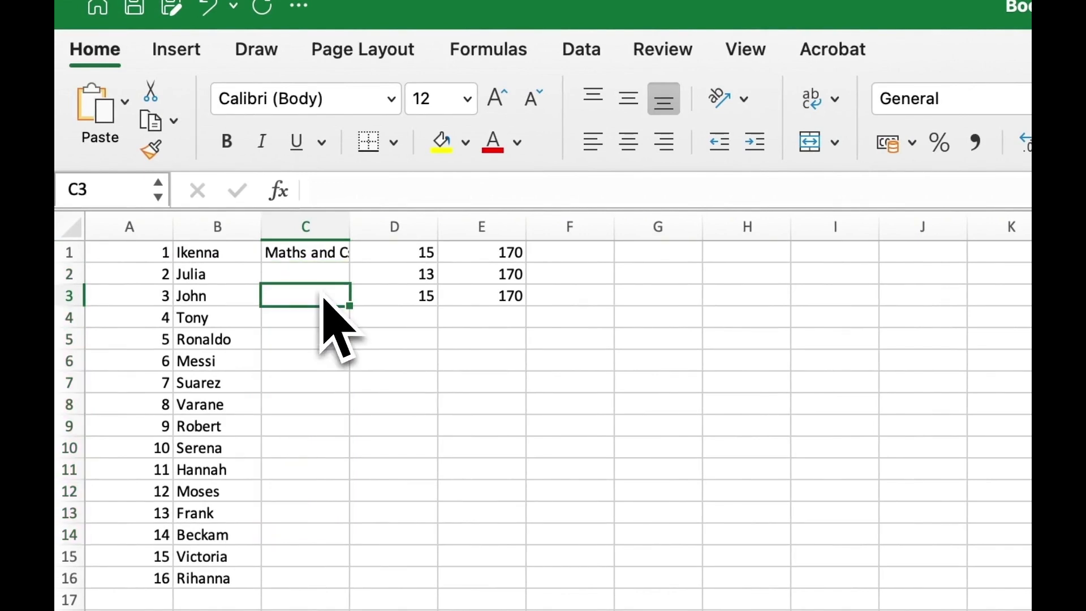
key(Up)
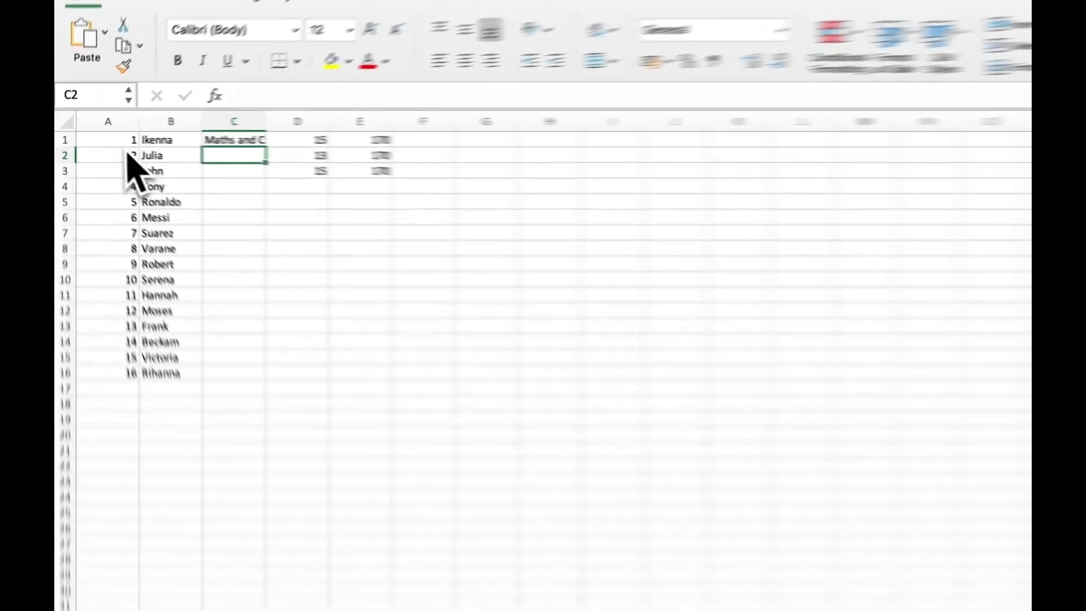
Step: Drag C1's fill handle to copy 'Maths and Csc' into C2 through C16
drag(101, 140, 101, 186)
drag(146, 242, 153, 475)
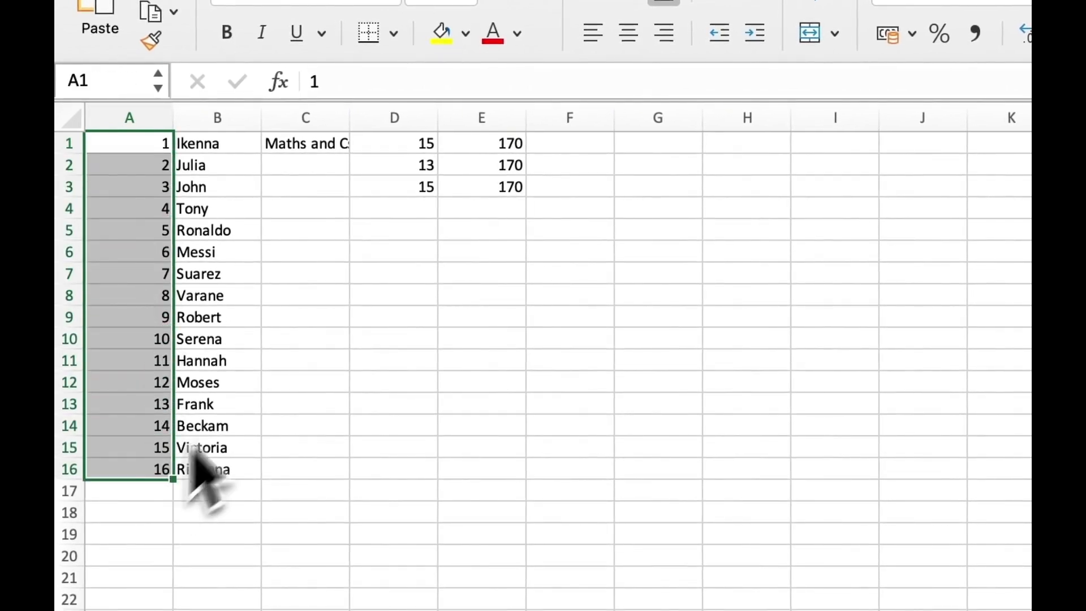
click(317, 151)
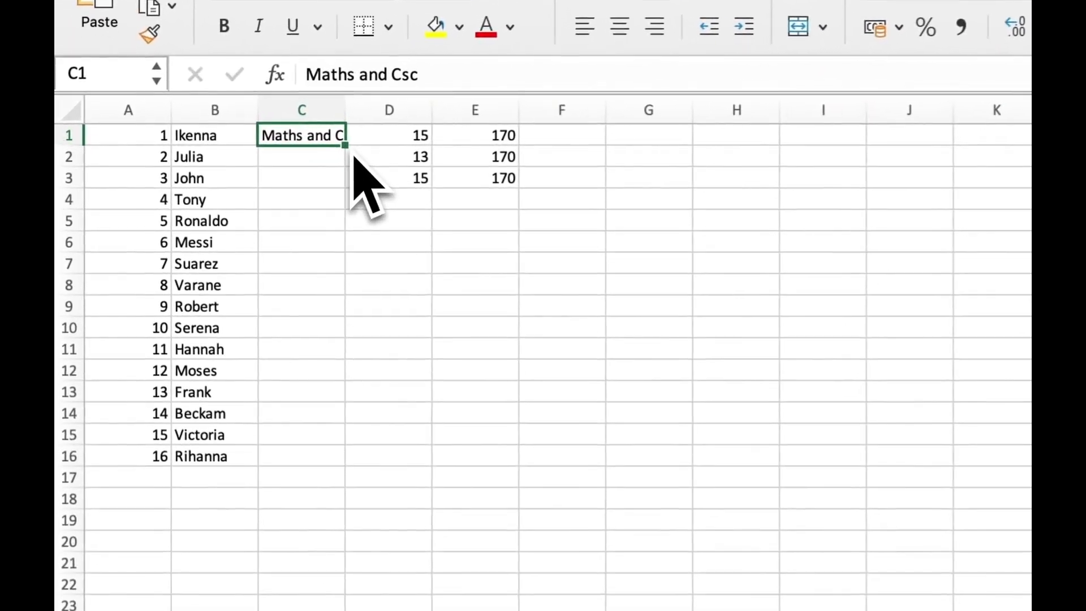
drag(202, 145, 205, 168)
drag(355, 198, 355, 475)
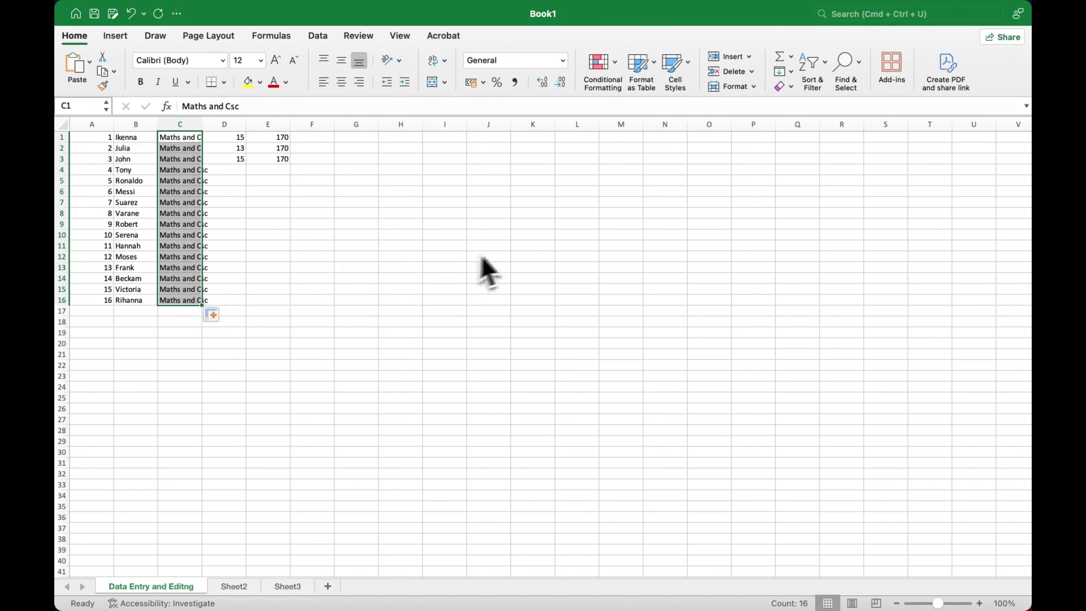
click(542, 245)
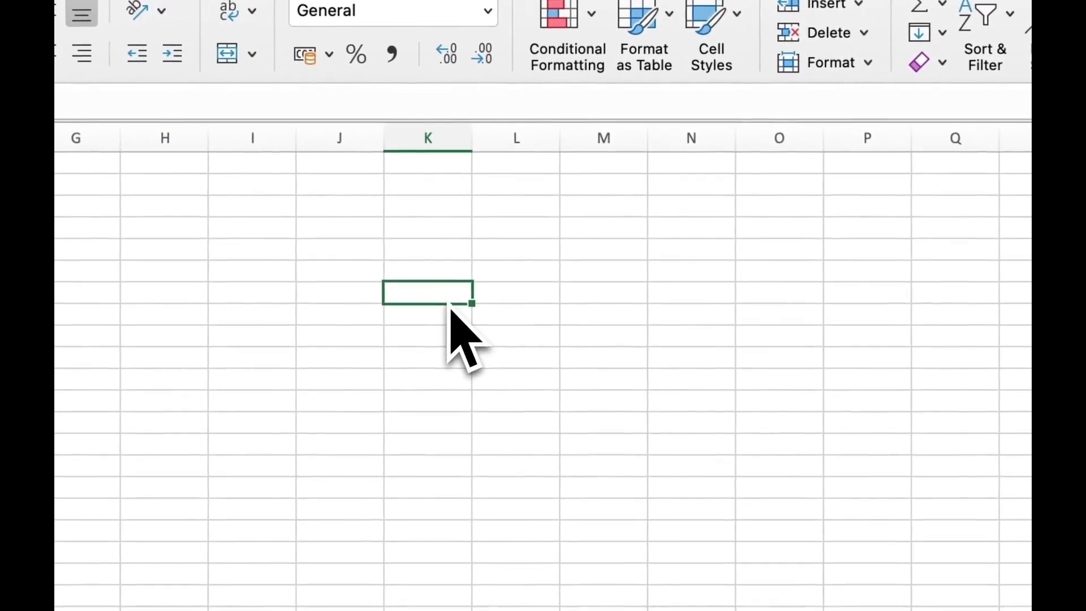
Step: Enter 1, 2, 3, 4 down column K from K7, and a 1 in N7
text(1)
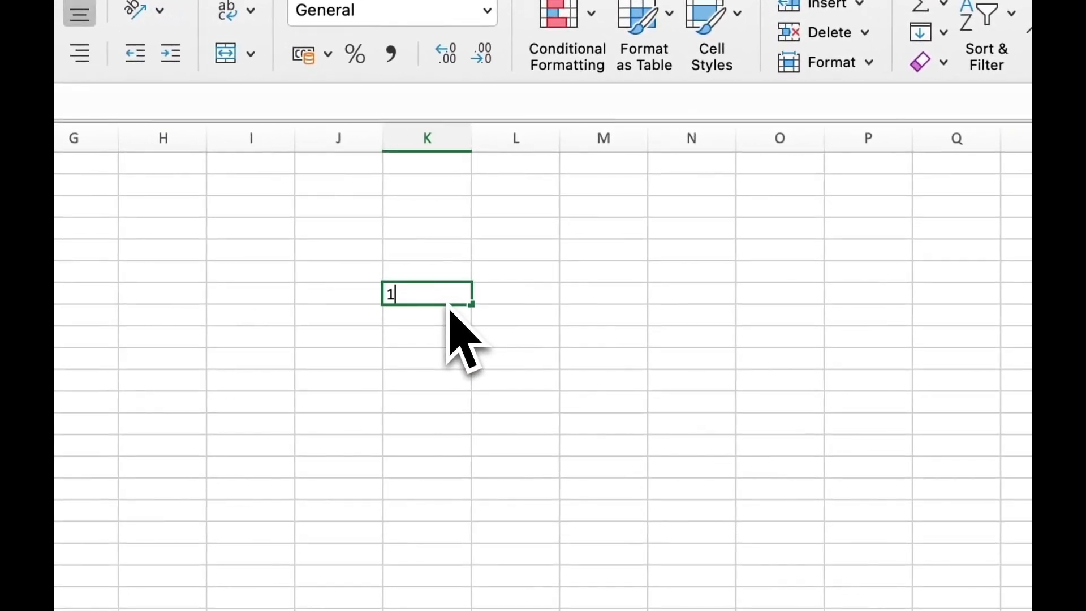
key(Down)
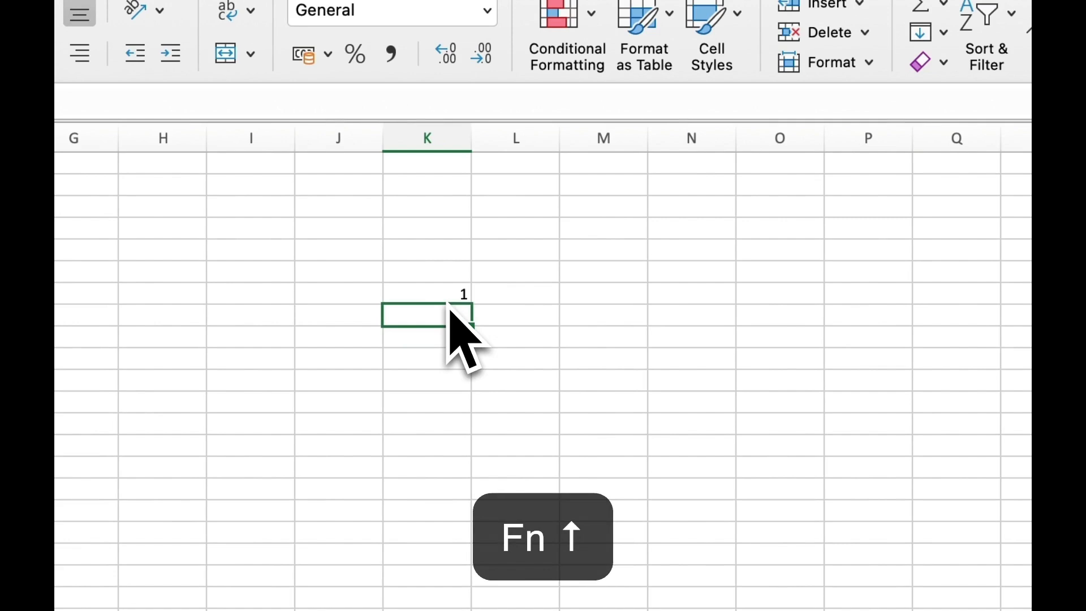
text(2)
key(Down)
text(3)
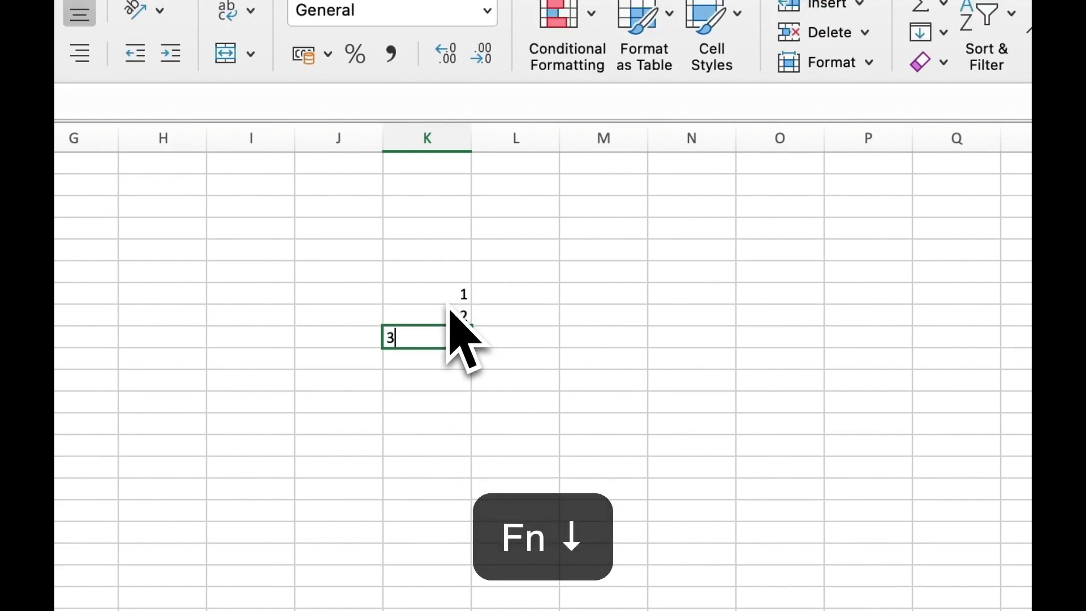
key(Down)
text(4)
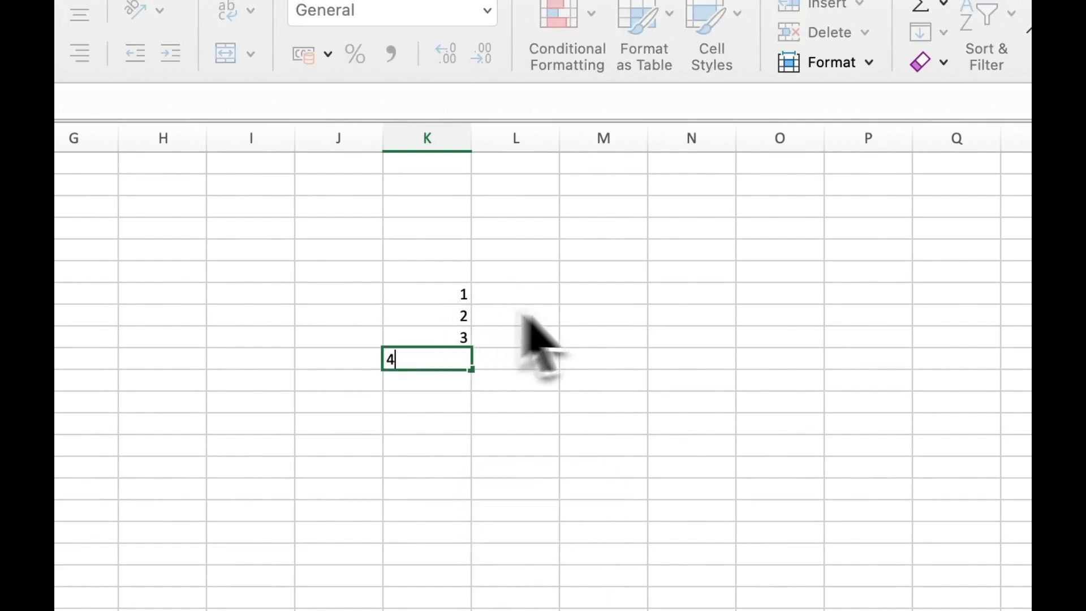
click(566, 321)
click(698, 300)
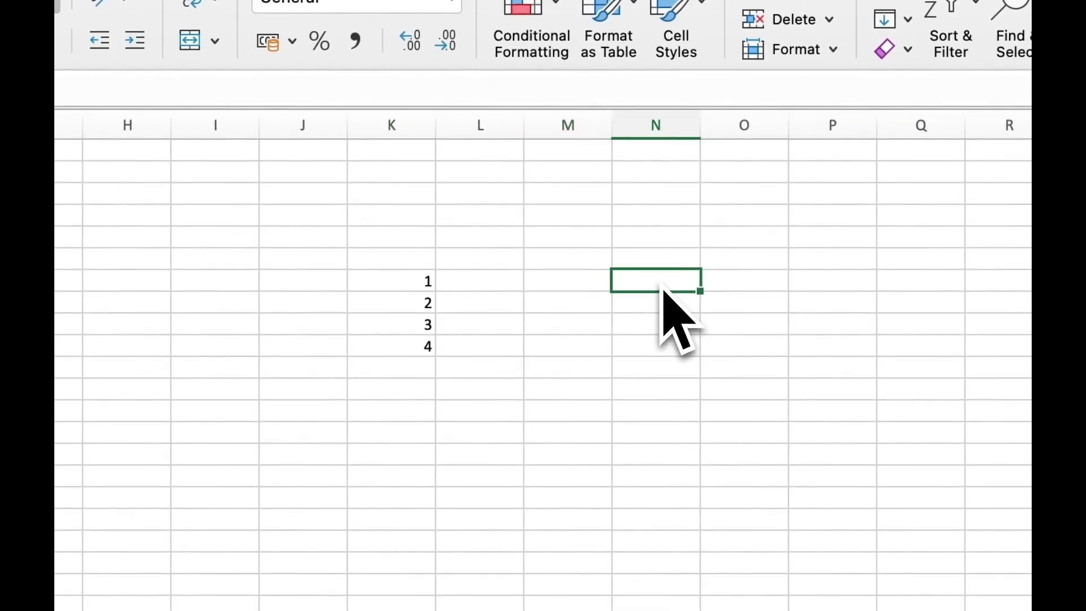
text(1)
click(659, 349)
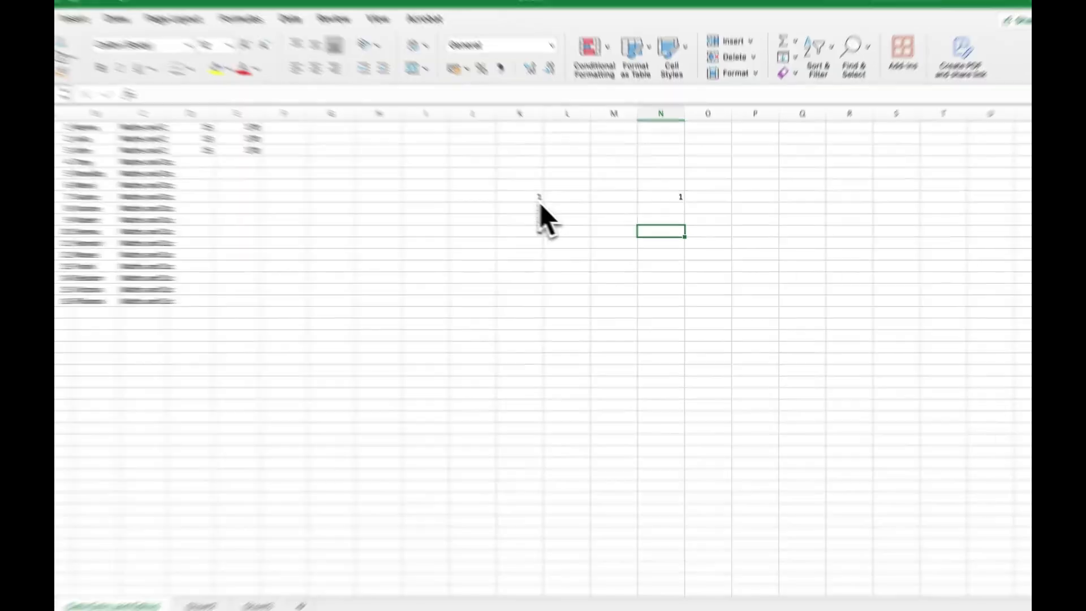
Step: Fill the K7:K10 series down to row 23 so it runs from 1 to 17
click(551, 207)
drag(554, 208, 549, 236)
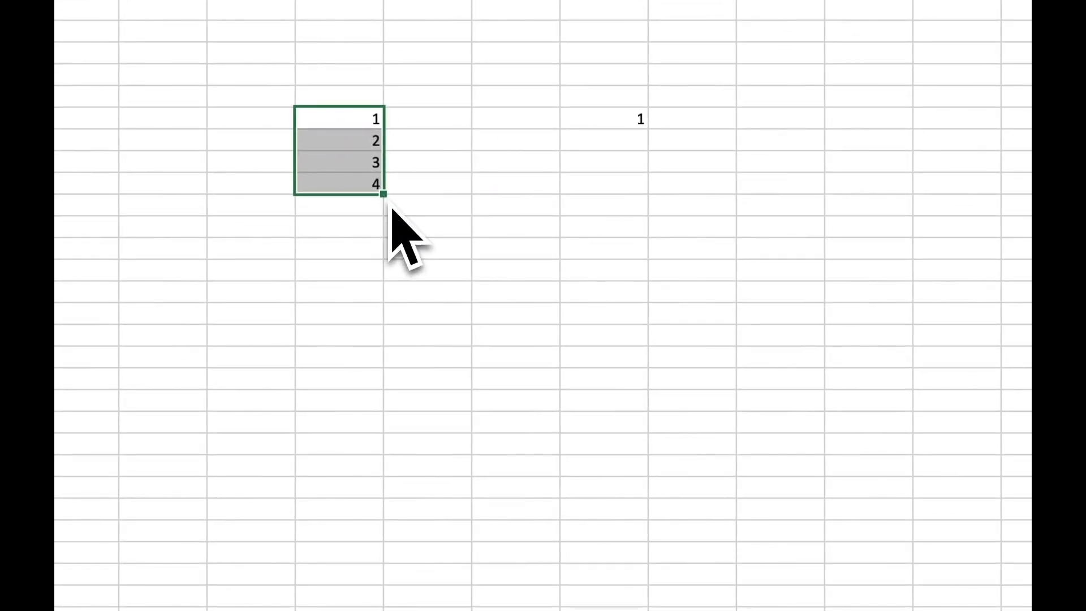
drag(384, 195, 385, 478)
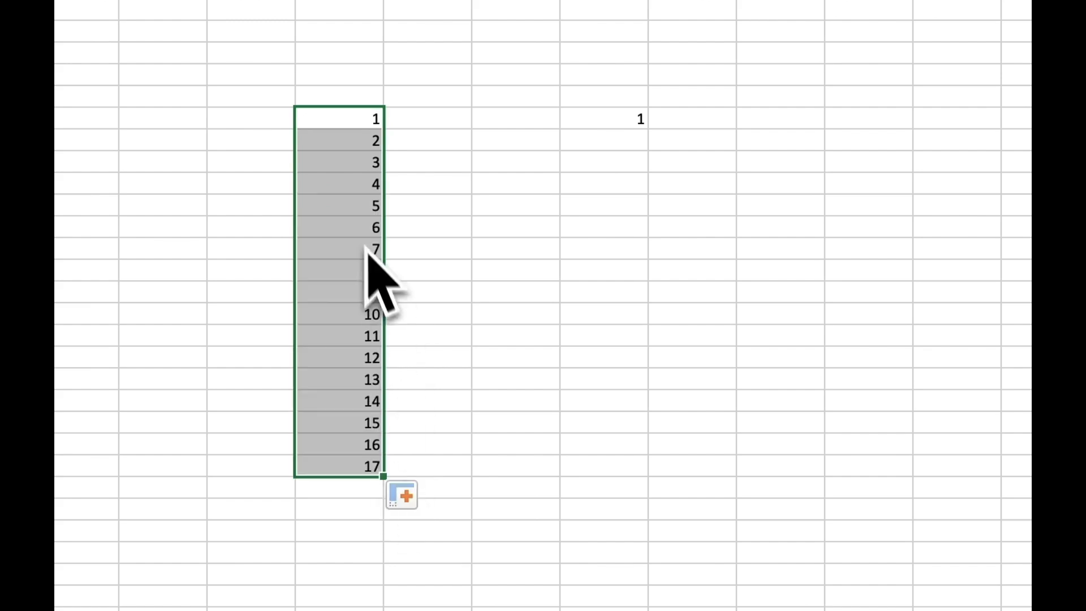
click(351, 403)
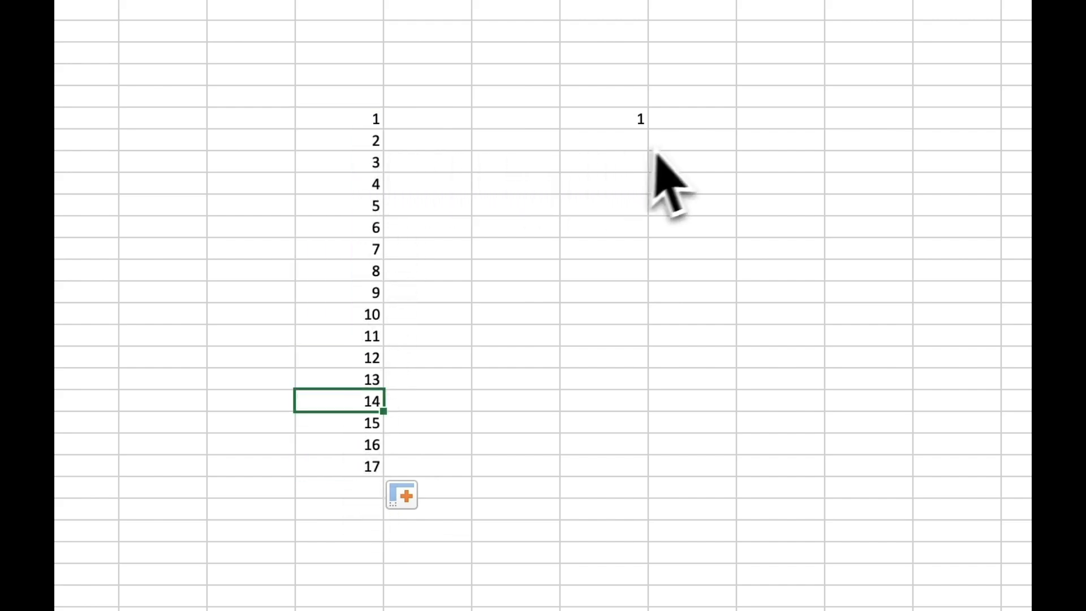
Step: Enter a 1 in N8 and another 1 in N9
click(645, 124)
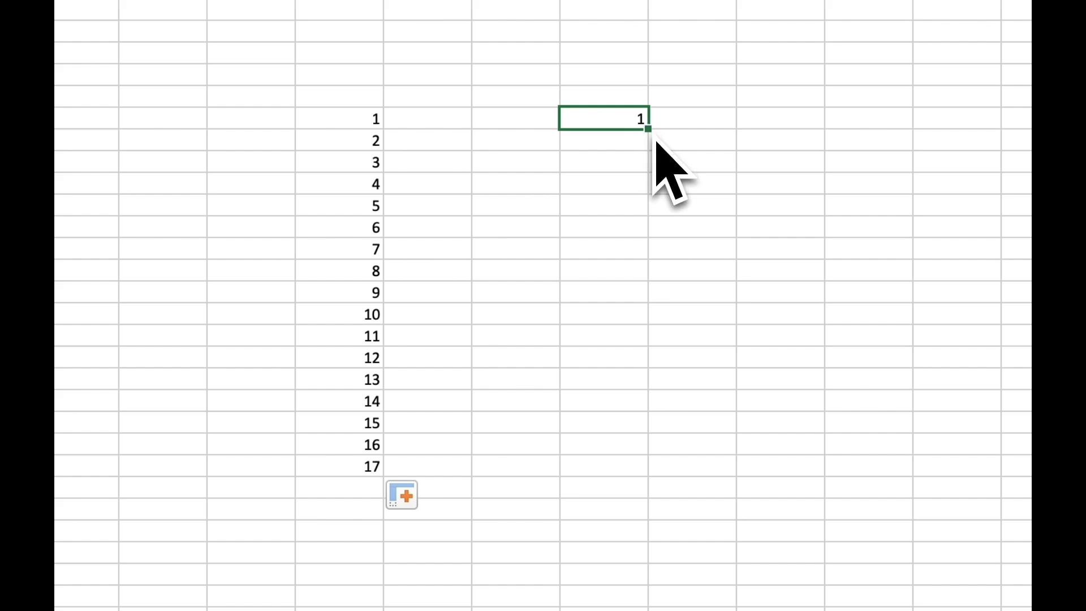
click(626, 148)
text(1)
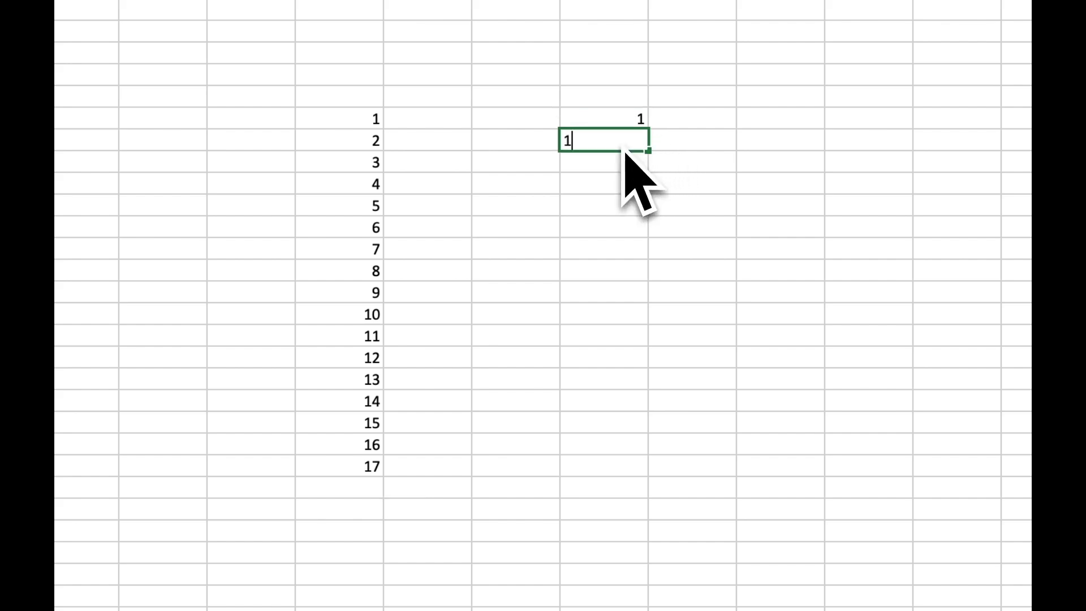
click(742, 148)
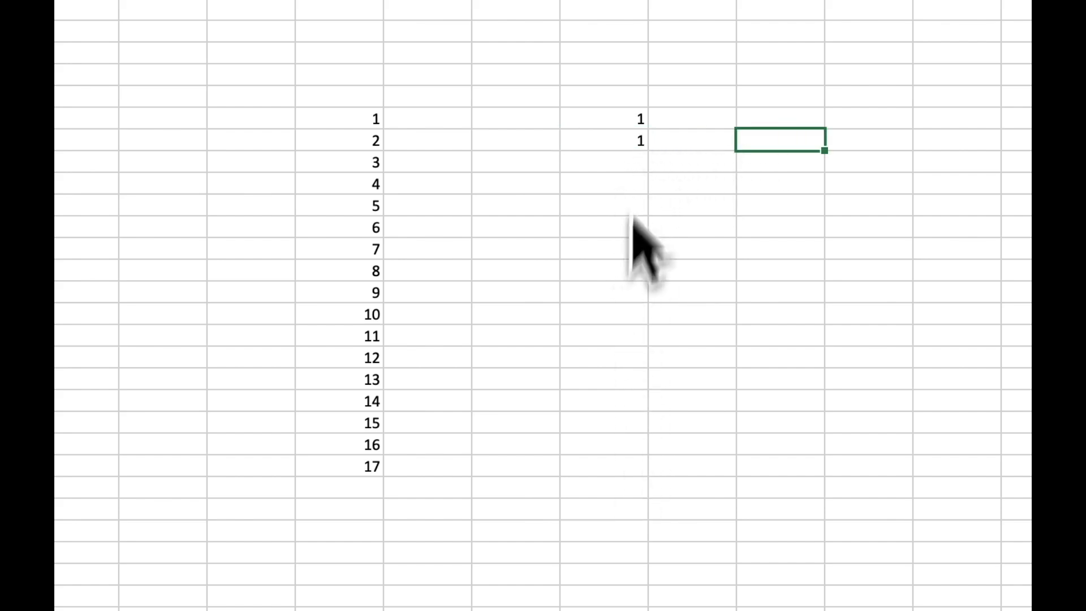
click(636, 165)
text(1)
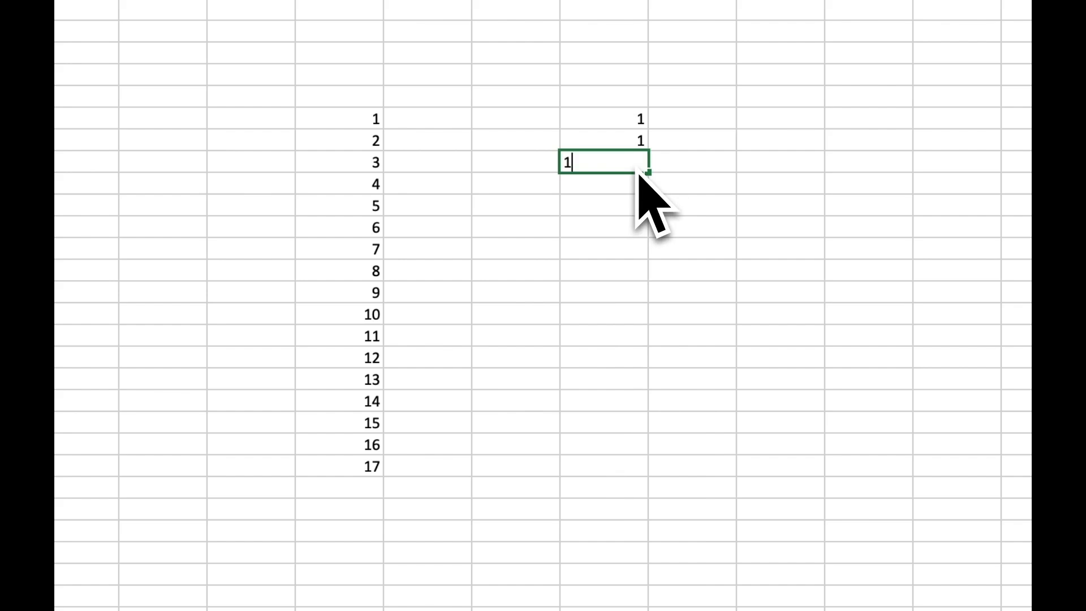
click(652, 206)
Step: Select N7:N9 and fill the 1s down to N23
click(635, 165)
mouse_move(605, 173)
mouse_down()
mouse_move(580, 149)
mouse_move(582, 133)
mouse_move(610, 130)
mouse_move(605, 169)
mouse_up()
click(608, 169)
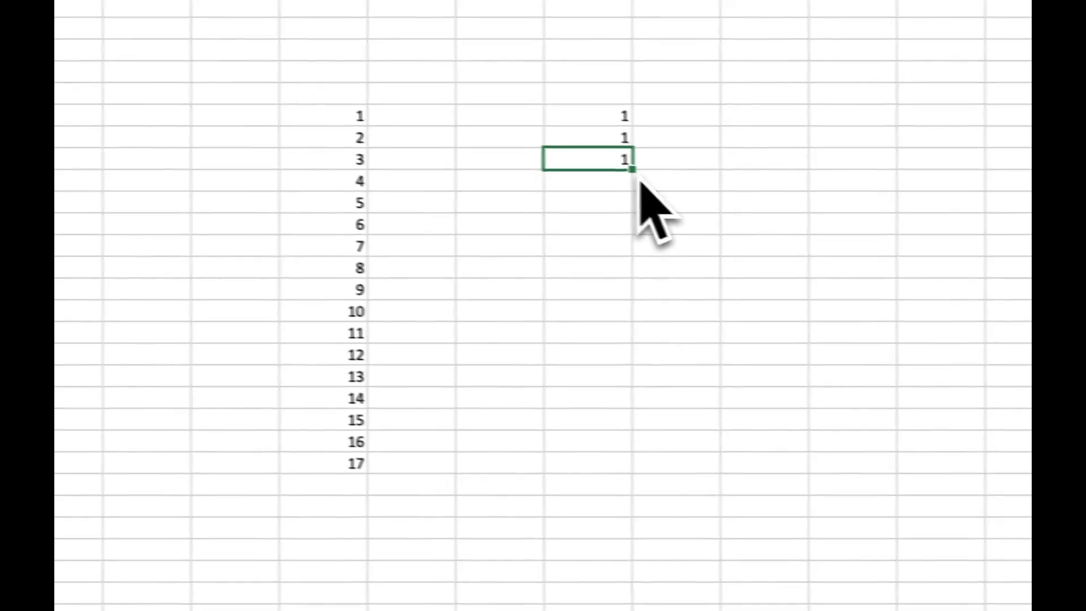
drag(578, 169, 521, 456)
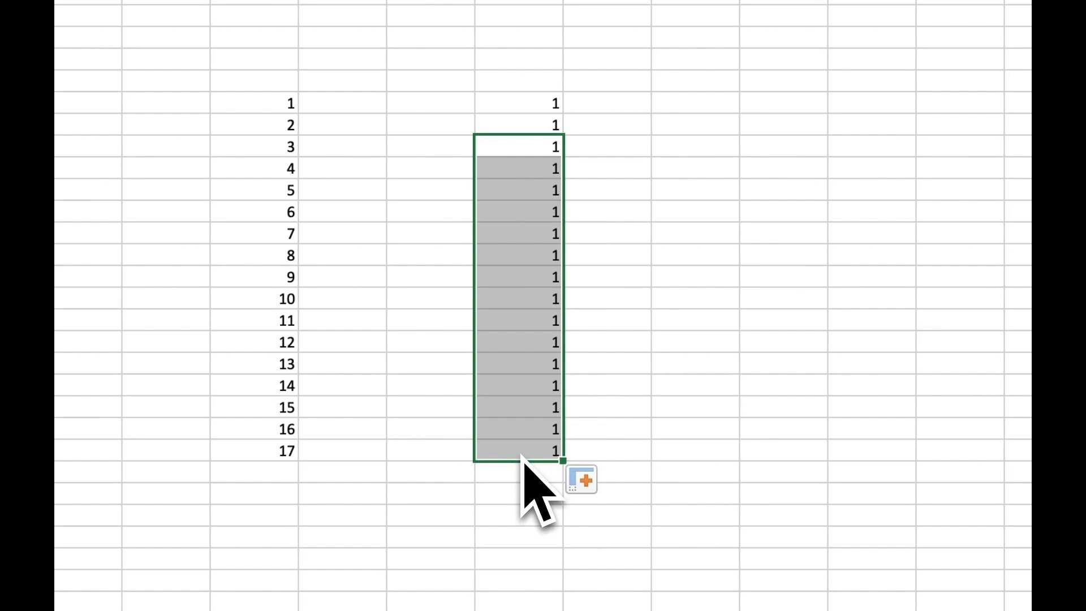
click(521, 455)
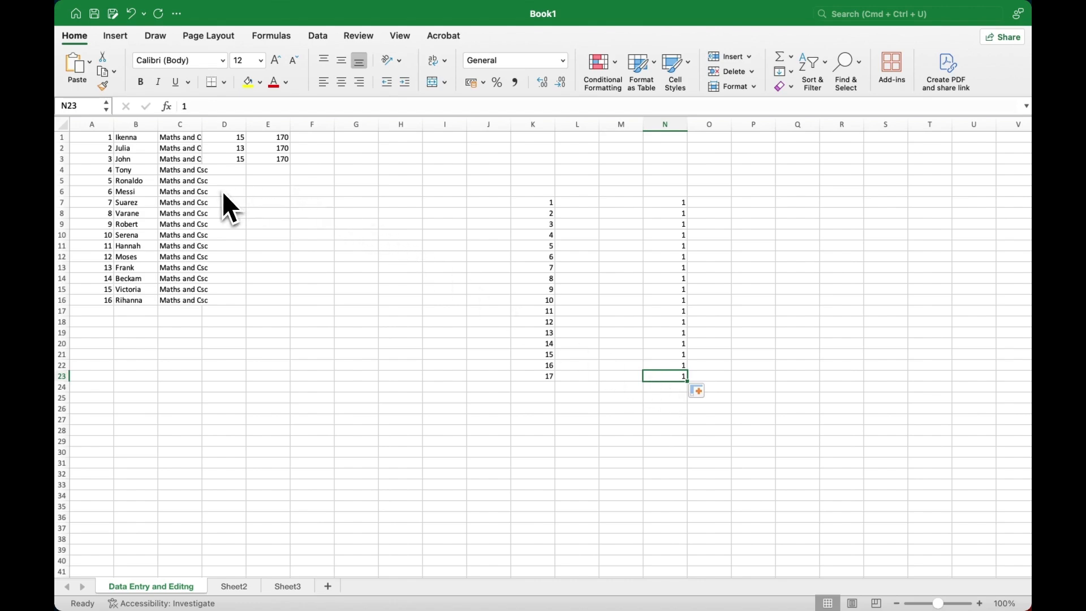
Step: Clear the contents of K7:K23, removing the 1–17 series
click(546, 205)
drag(356, 171, 344, 509)
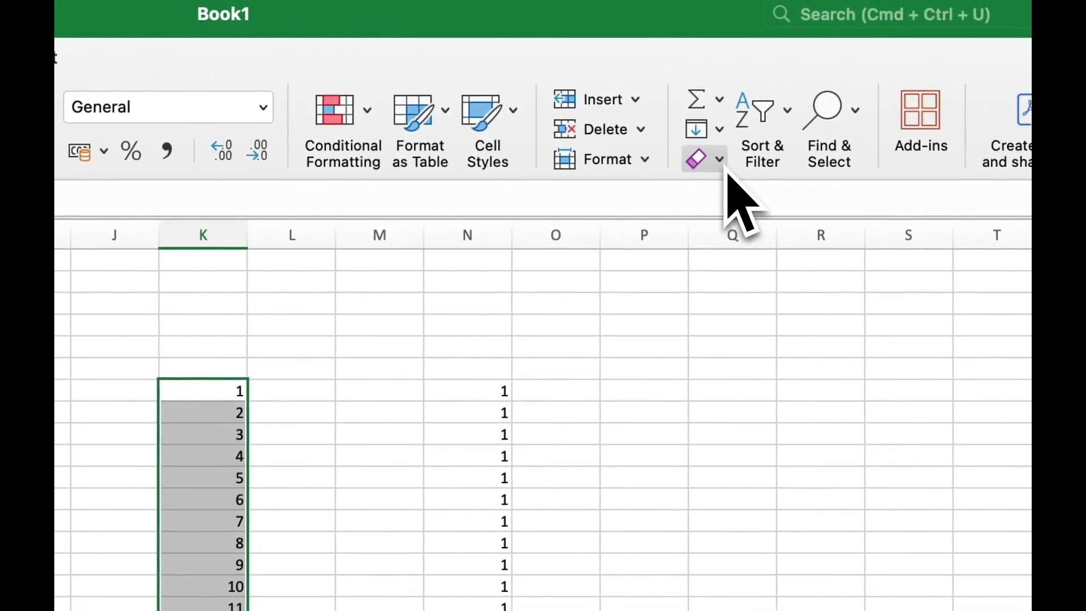
click(726, 173)
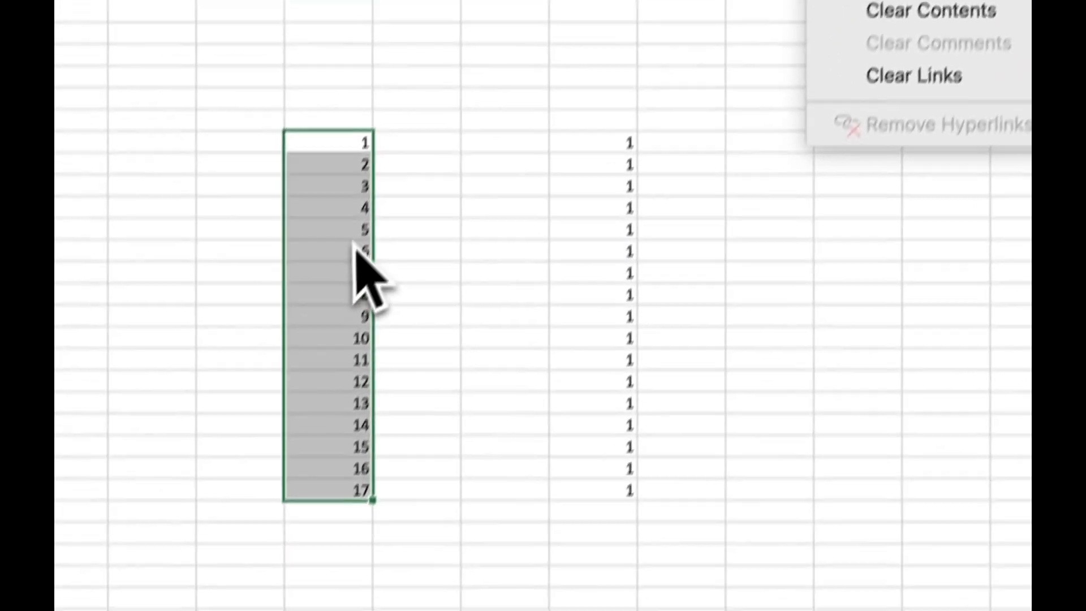
right_click(353, 254)
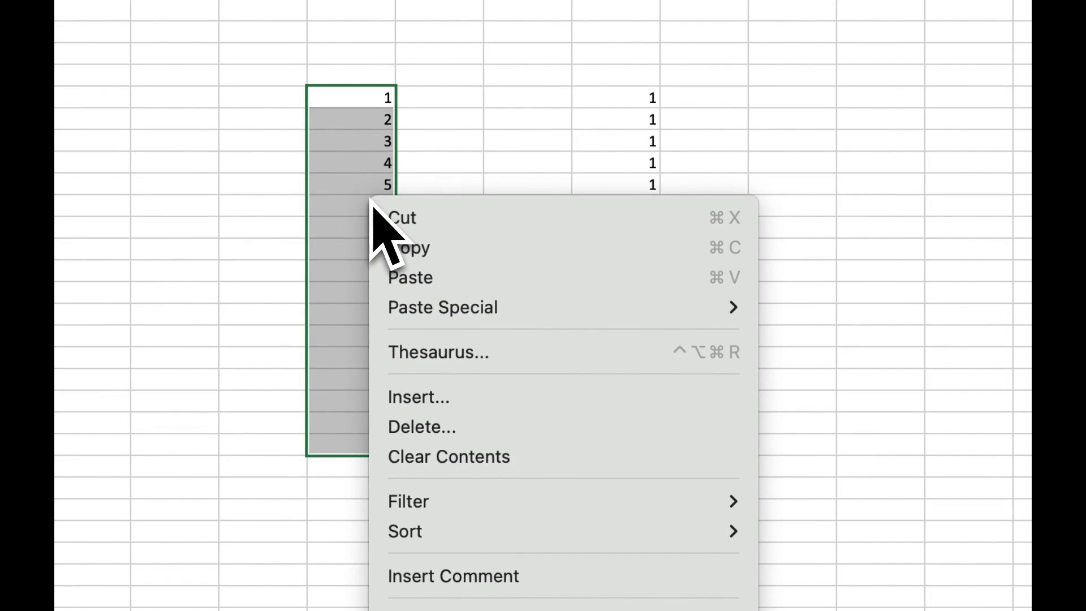
click(456, 471)
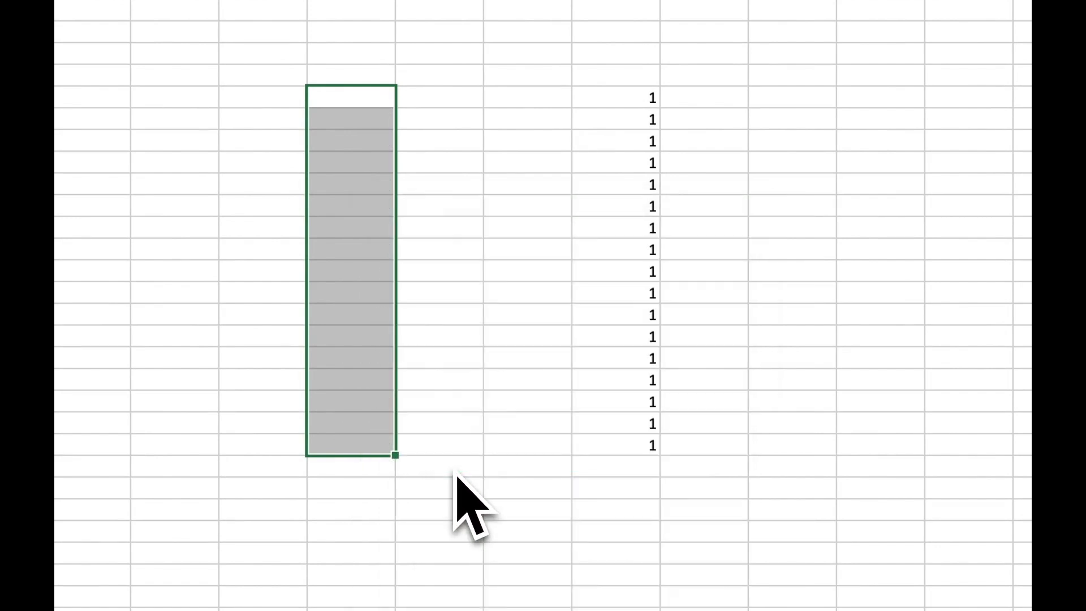
Step: Clear the contents of N7:N23, removing the seventeen 1s
click(648, 98)
drag(647, 101, 643, 457)
right_click(645, 458)
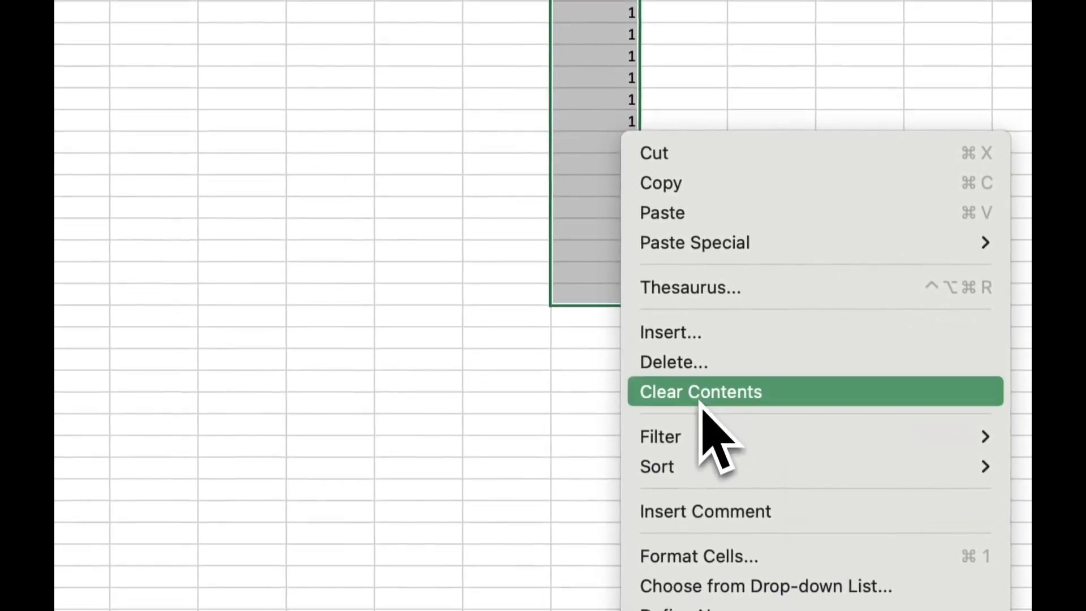
click(709, 444)
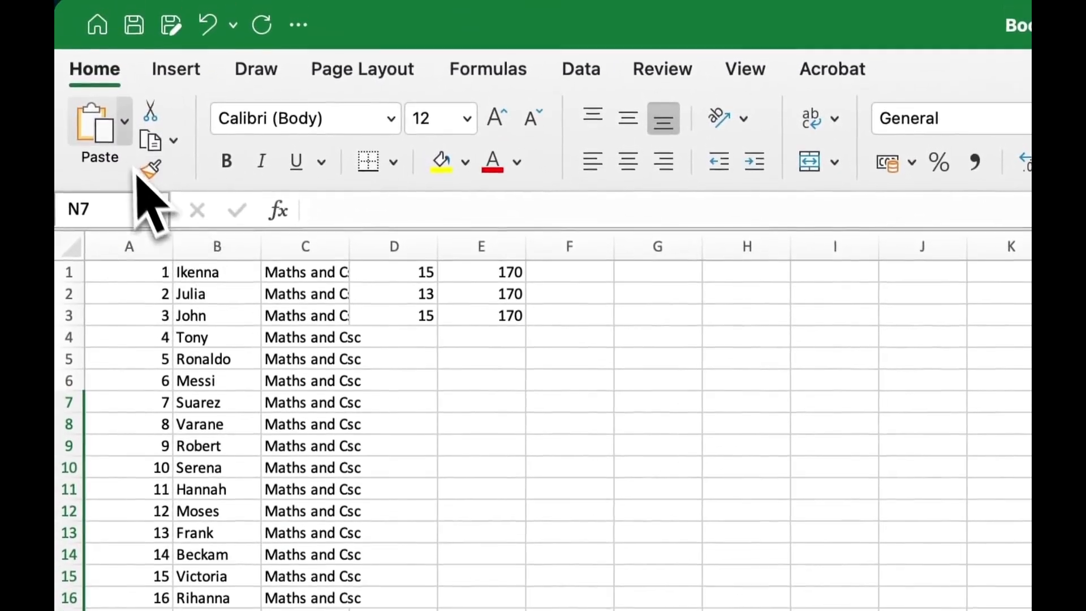
click(113, 4)
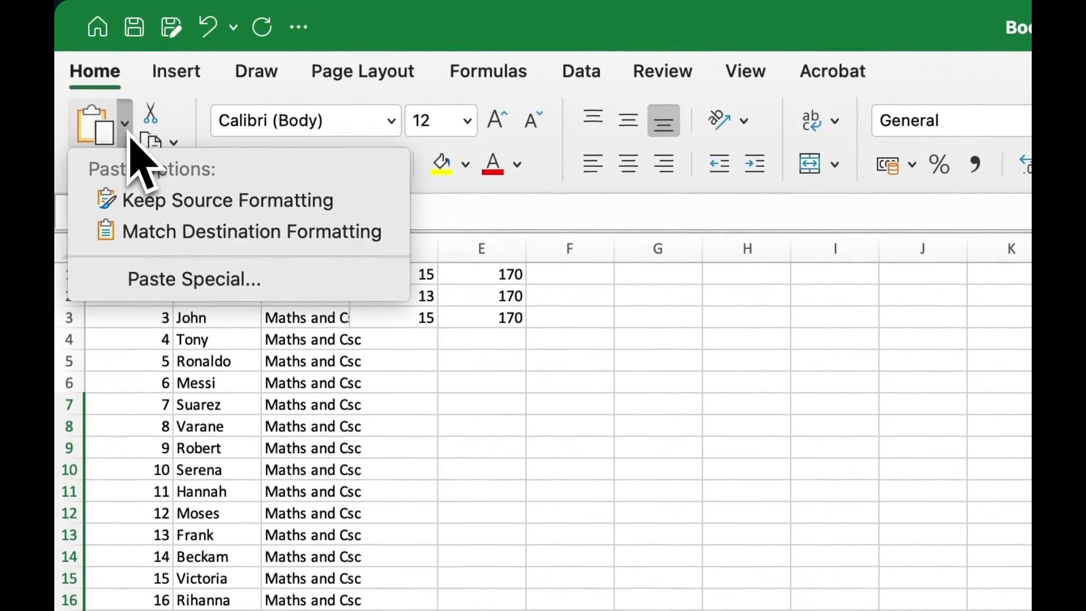
click(175, 142)
click(175, 143)
click(191, 130)
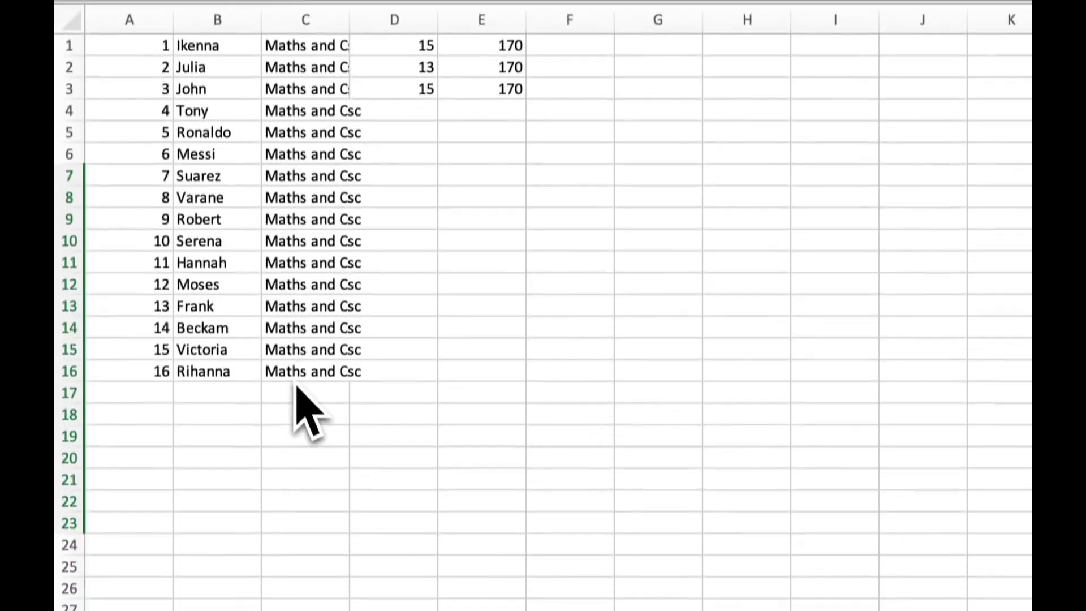
click(297, 607)
right_click(296, 363)
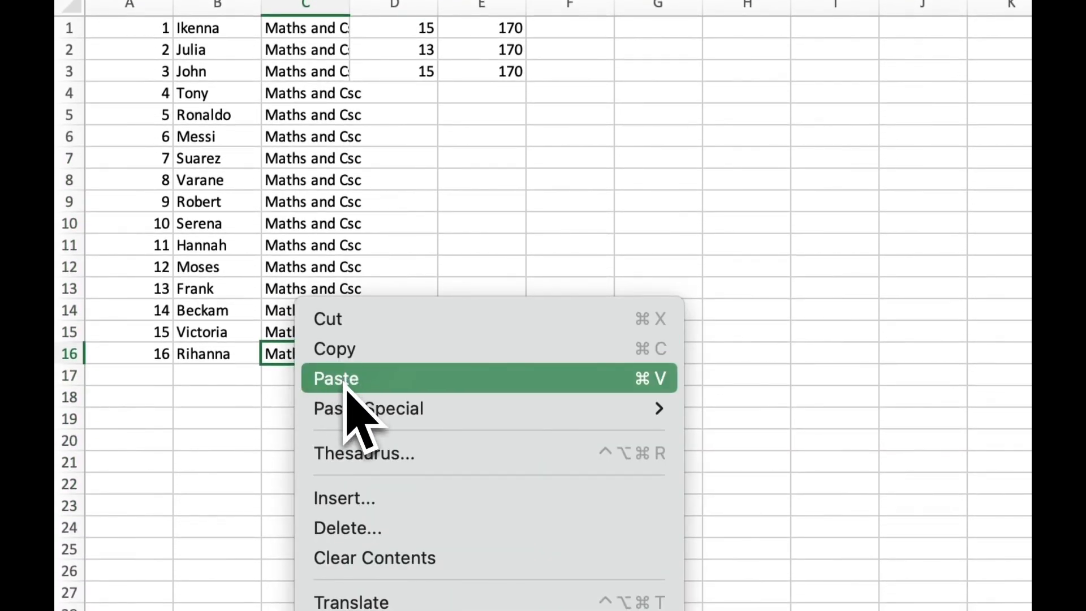
click(435, 231)
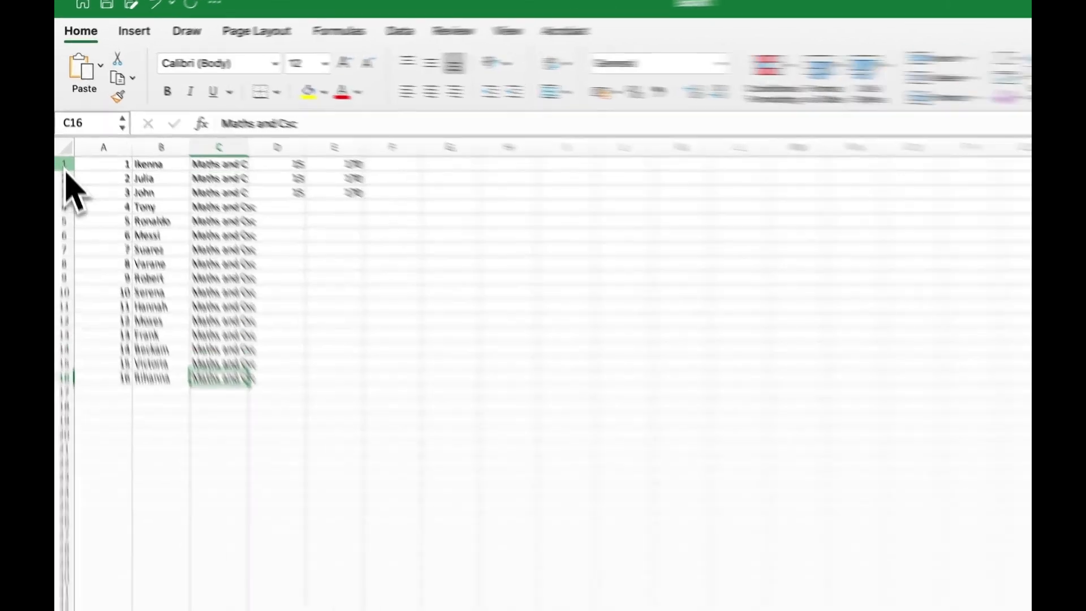
Step: Insert a blank row at row 1, moving the sixteen records to rows 2–17
click(62, 139)
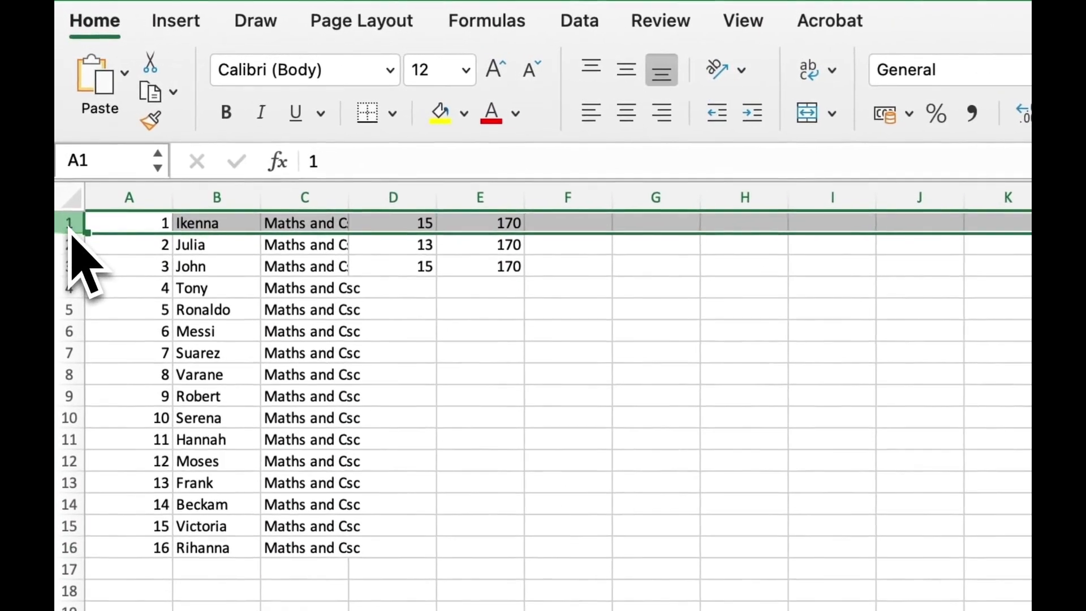
right_click(70, 232)
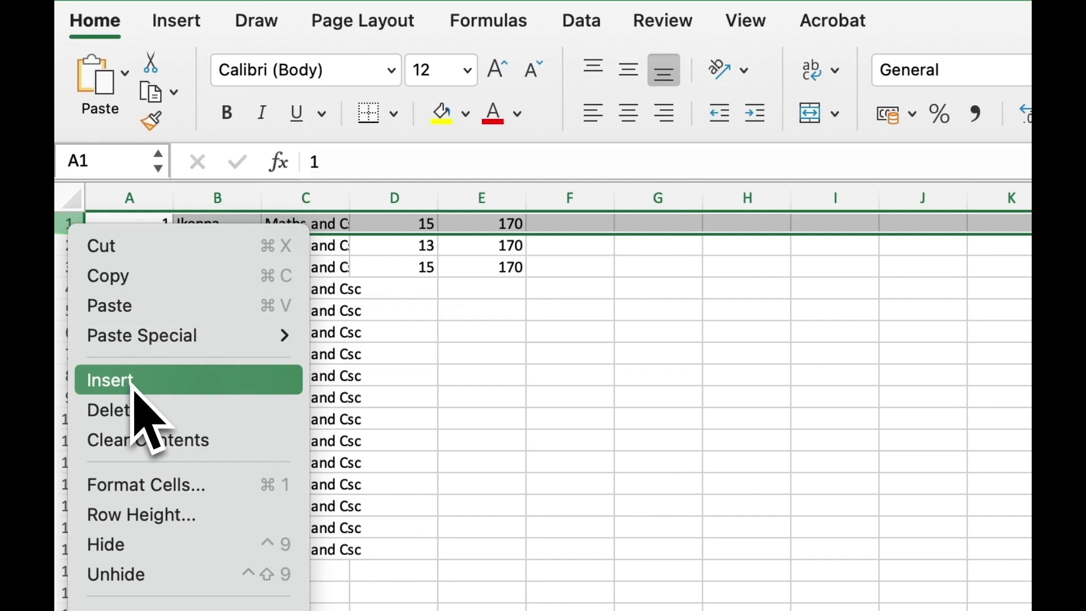
click(132, 384)
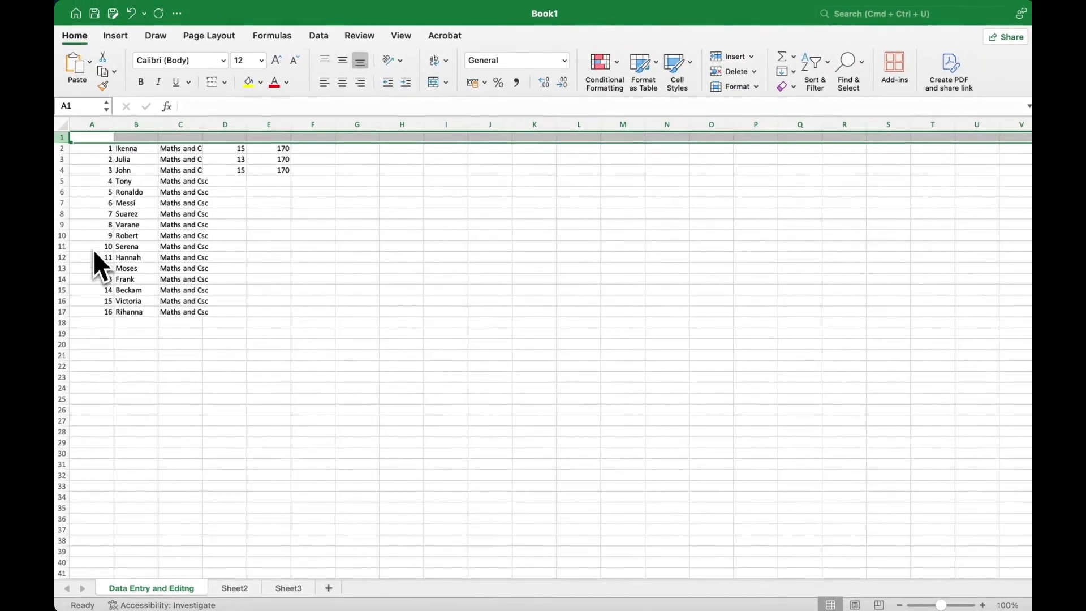
click(64, 312)
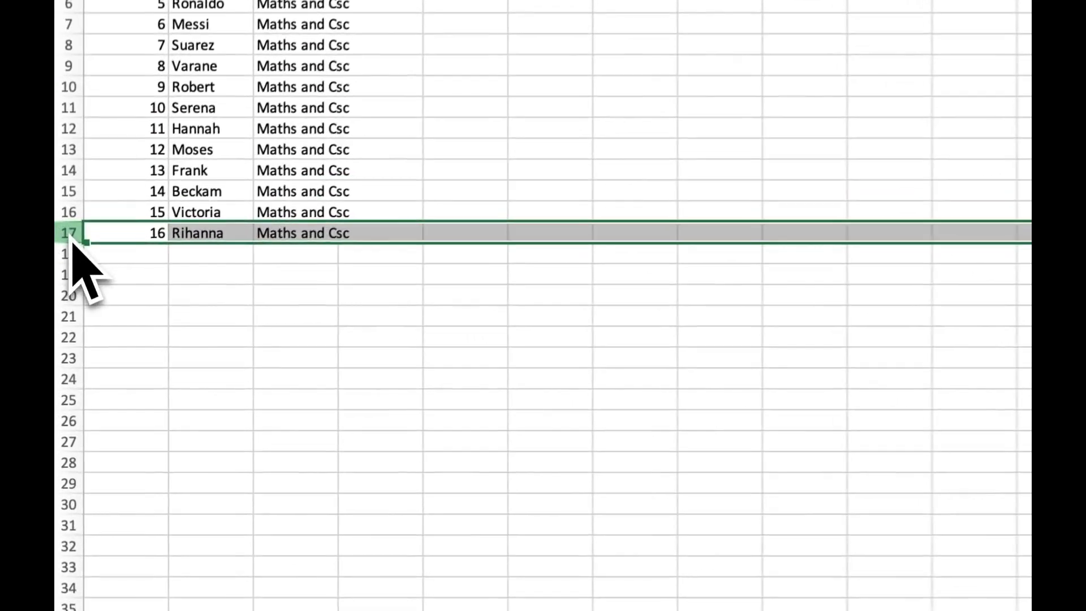
right_click(70, 237)
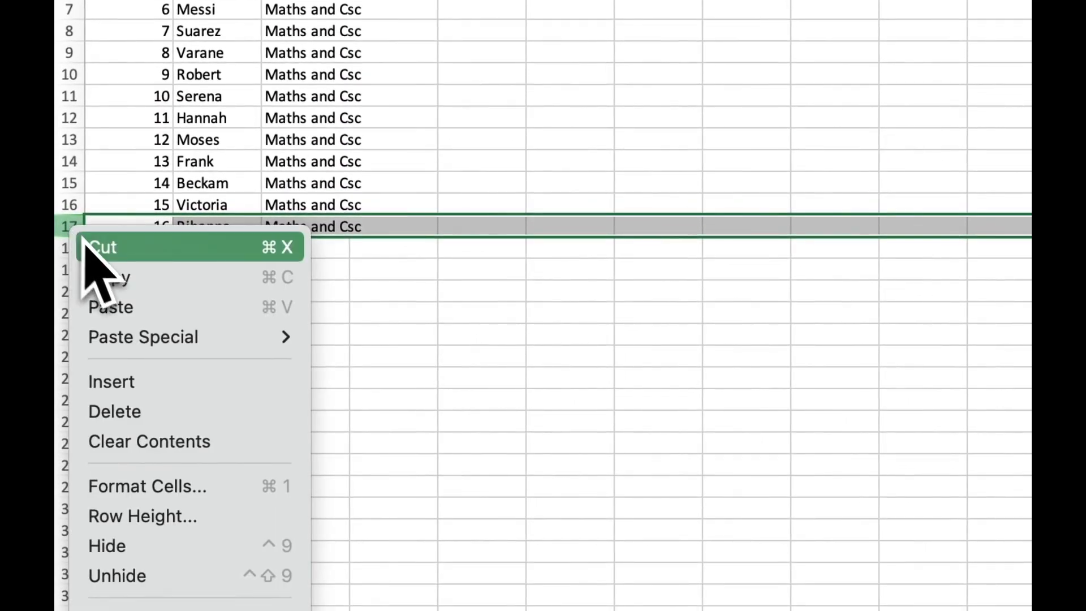
click(110, 385)
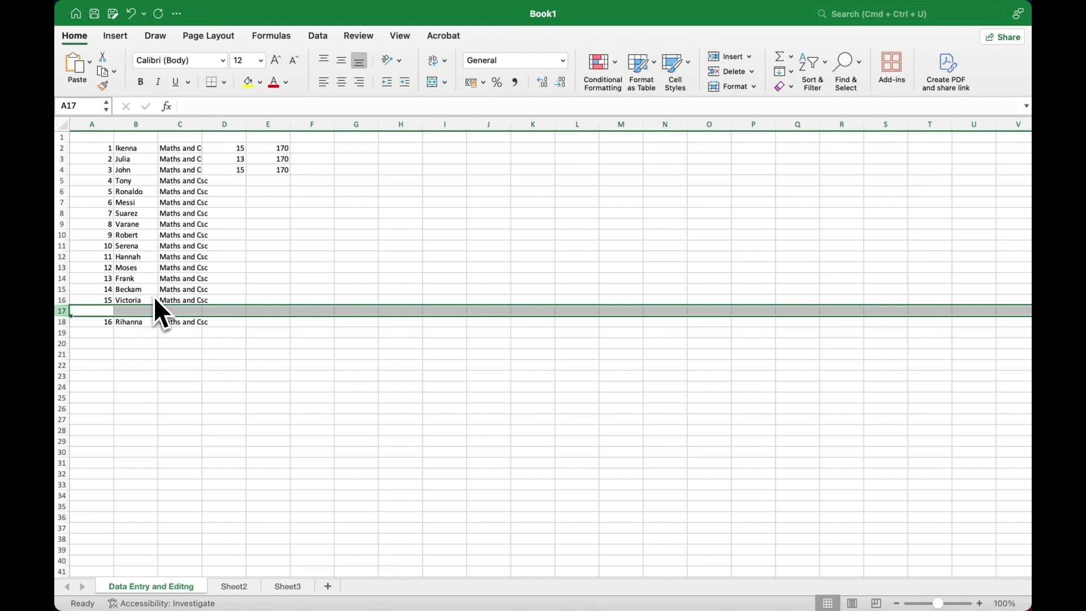
key(super+z)
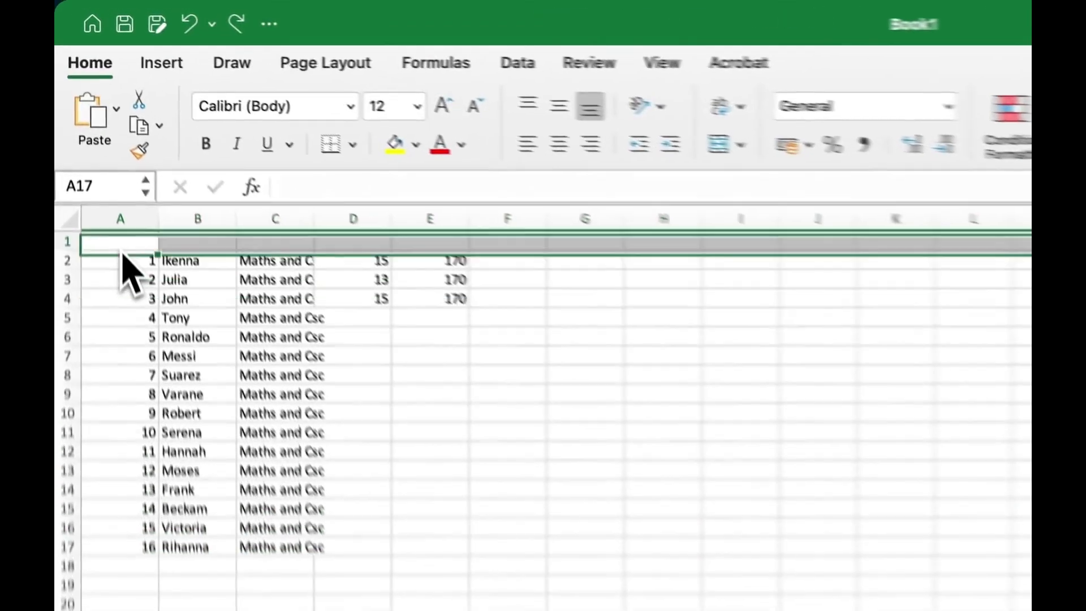
click(94, 141)
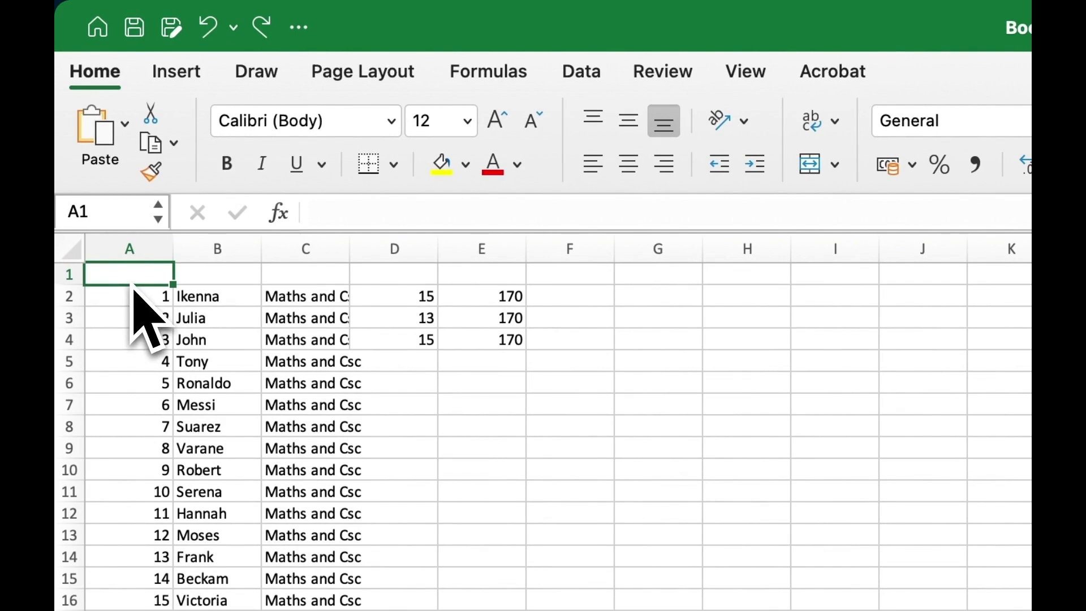
Step: Enter headings Student No, Name, Department Name and Hourly Wage in A1 to D1
text(S)
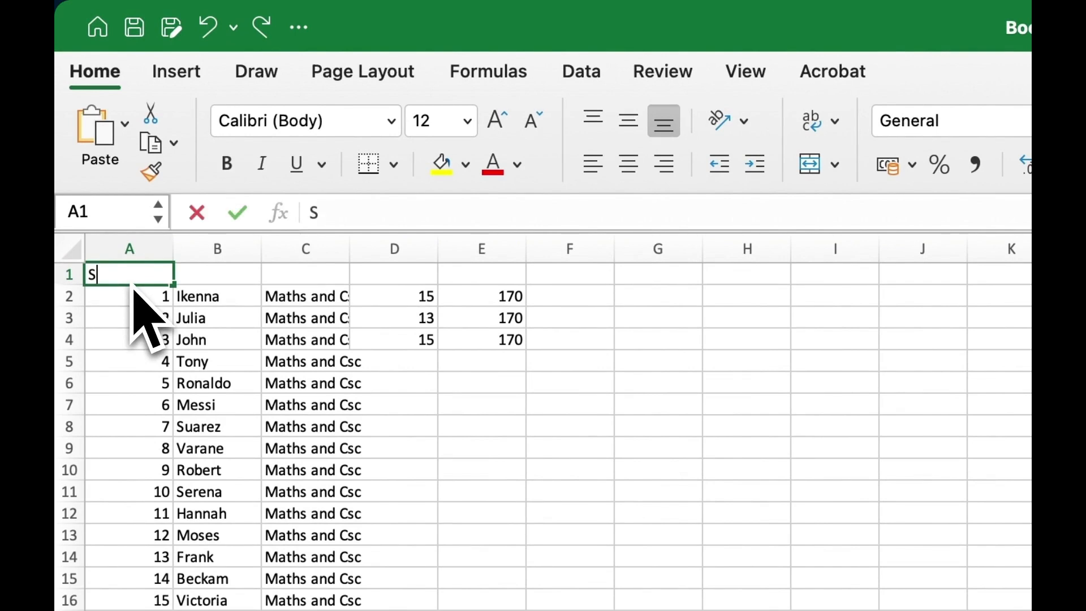
text(tuden)
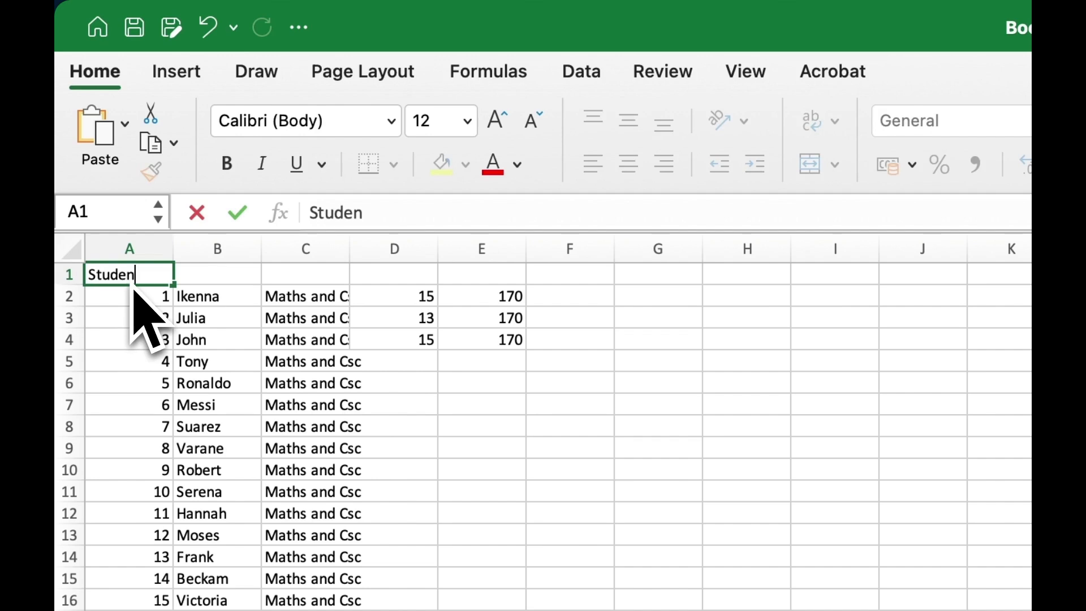
text(t No)
key(Right)
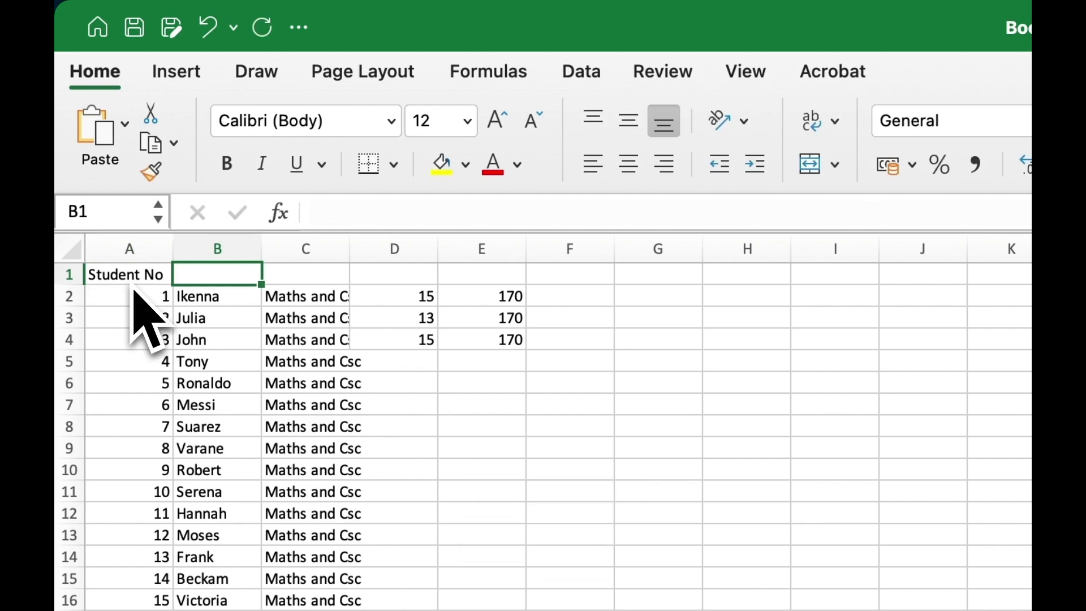
text(Name)
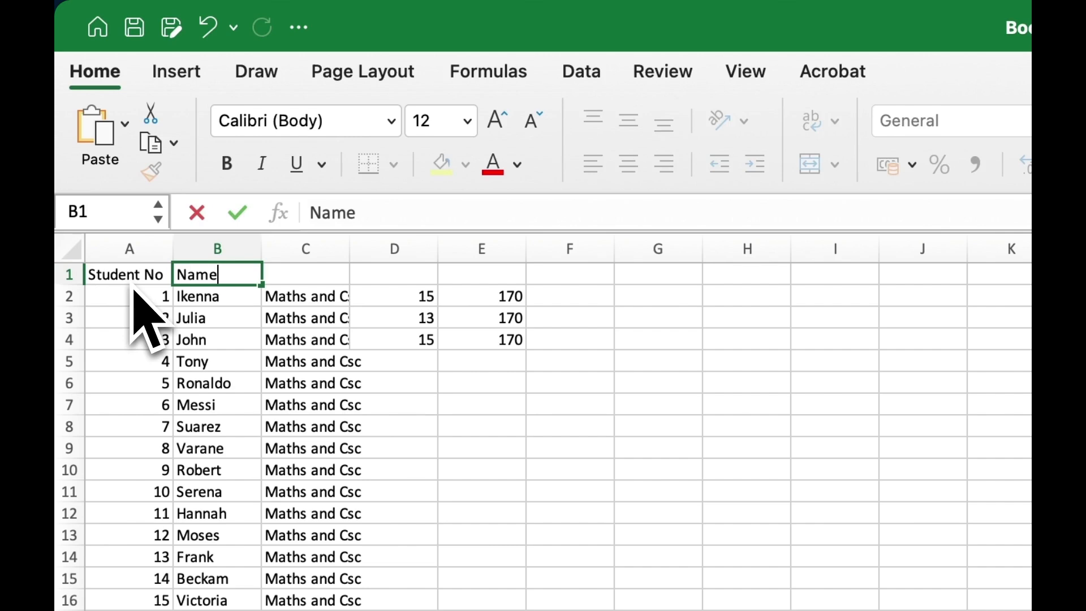
key(Right)
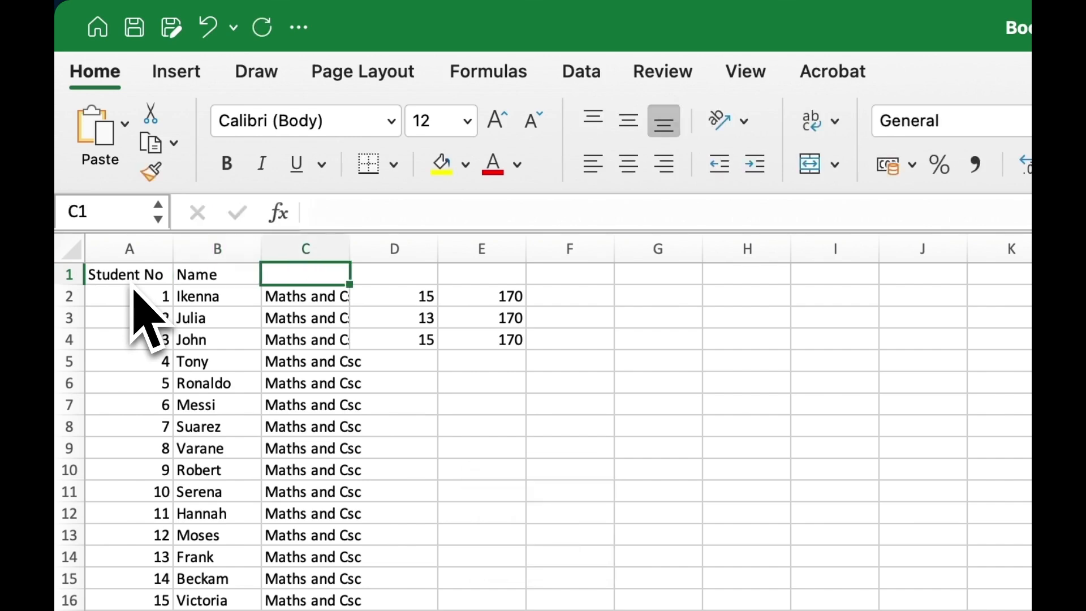
text(Dep)
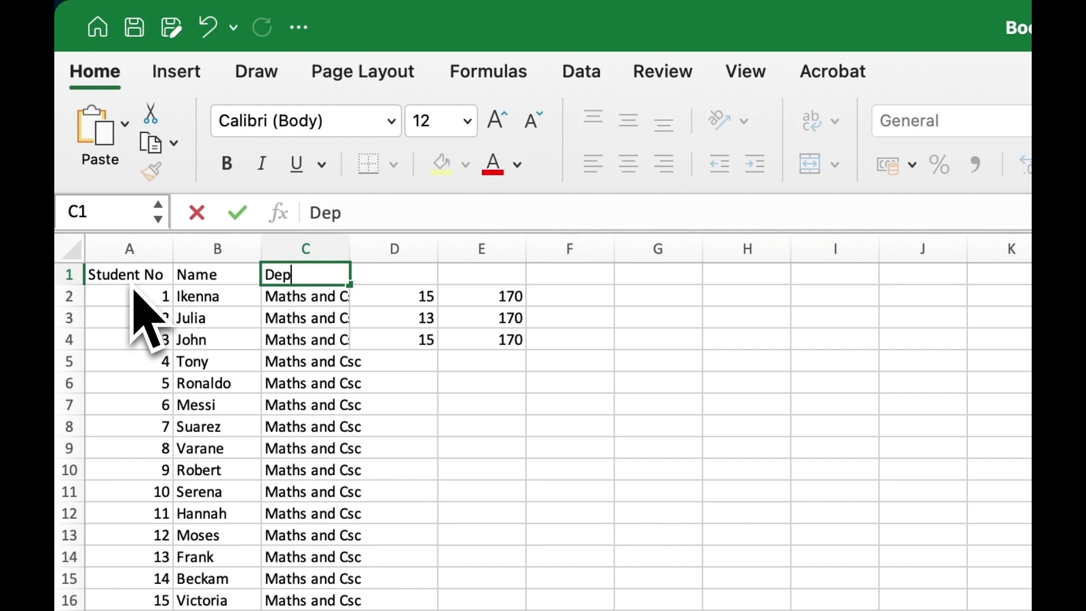
text(artment)
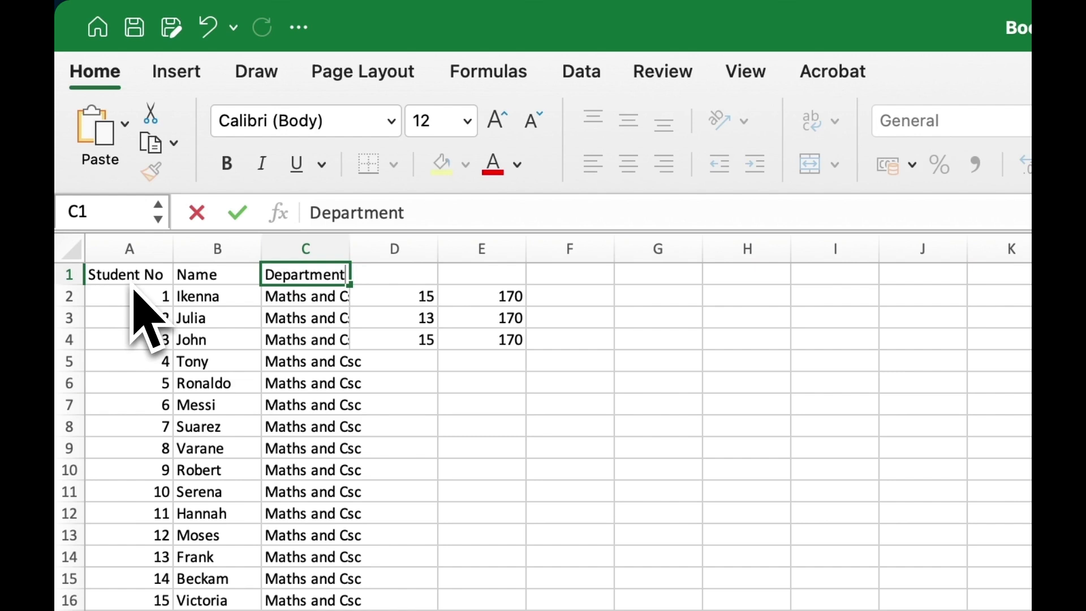
text(Name)
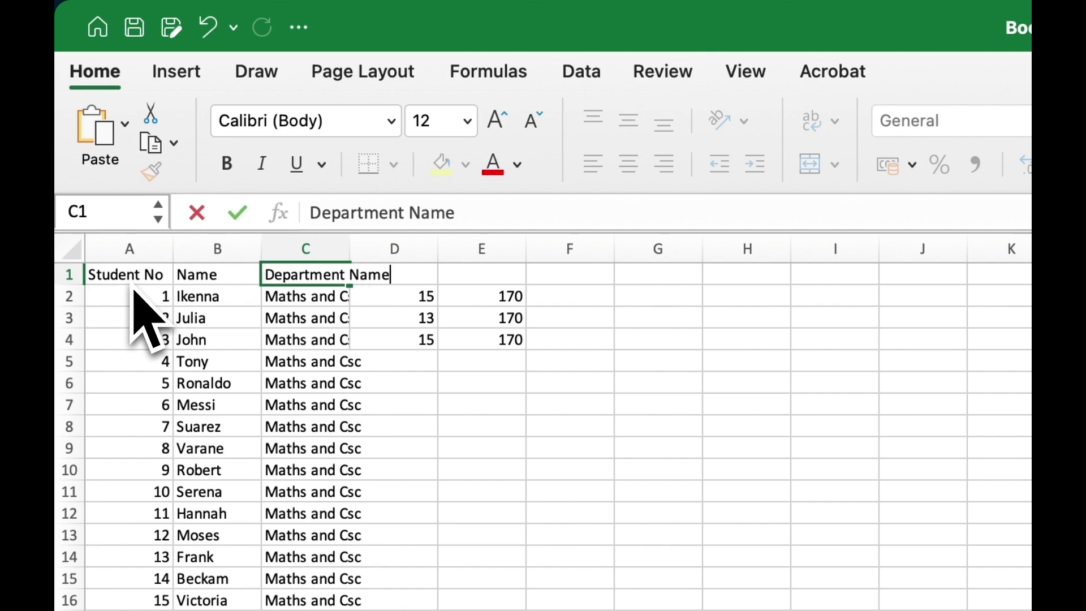
key(Right)
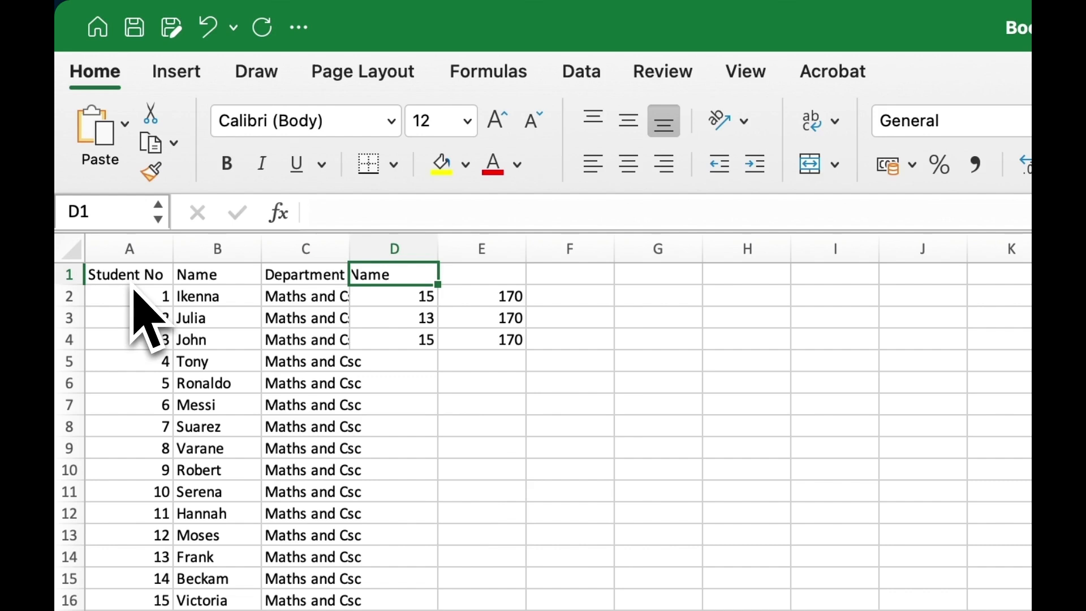
text(Ho)
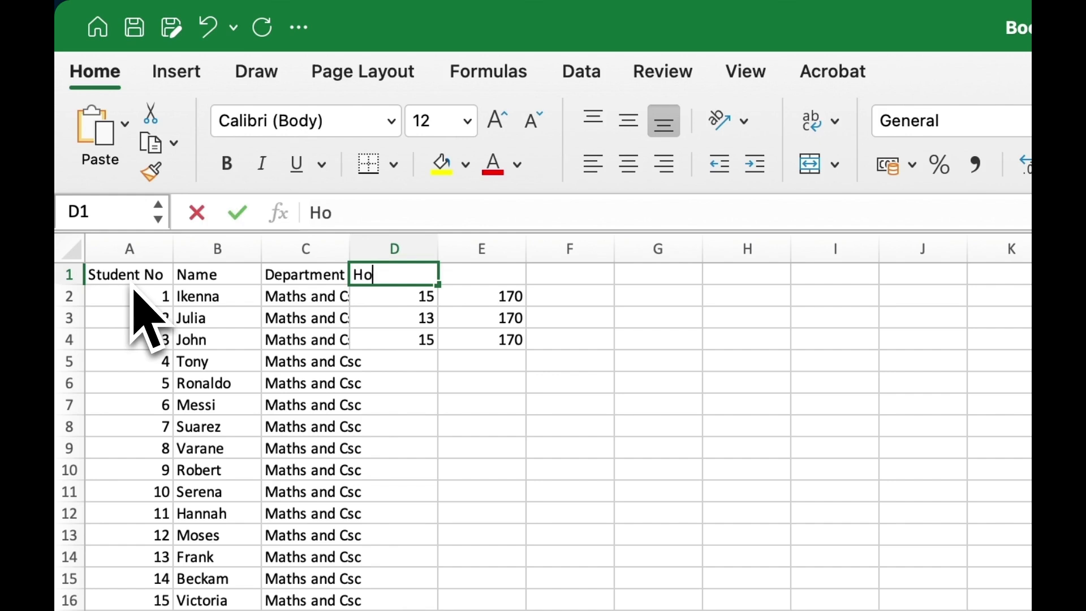
text(urly Wage)
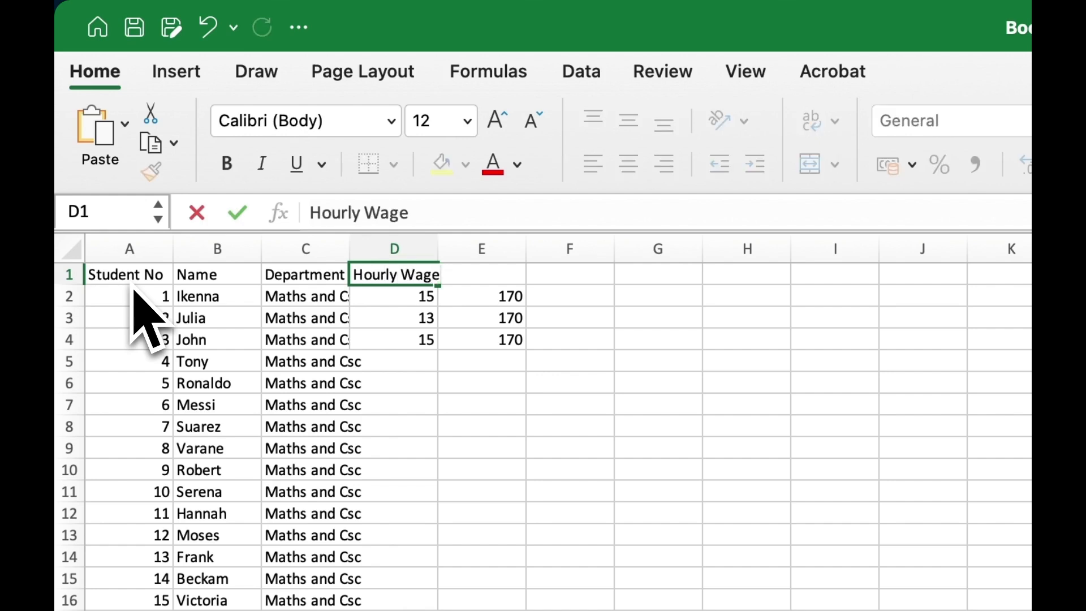
key(Right)
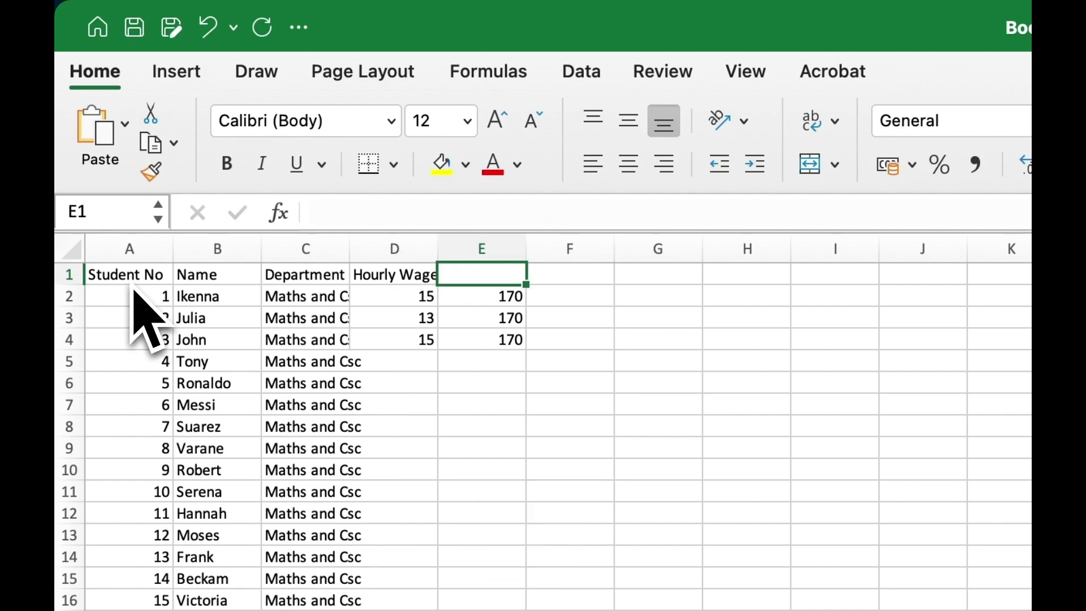
Step: Enter 'No of hours spent working' in E1 and 'Total income' in F1
text(No of)
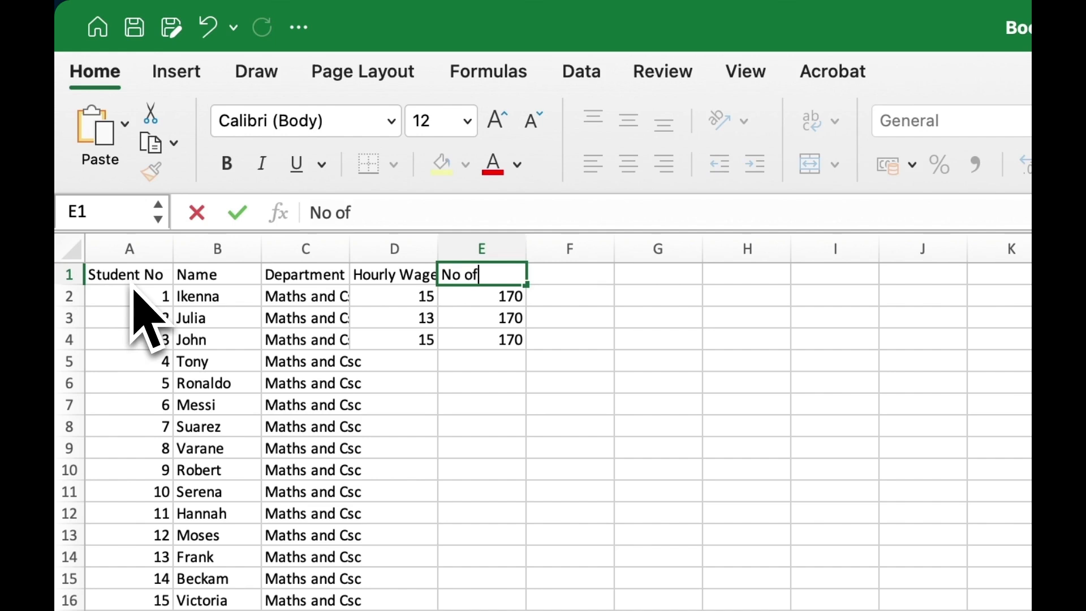
text( hours )
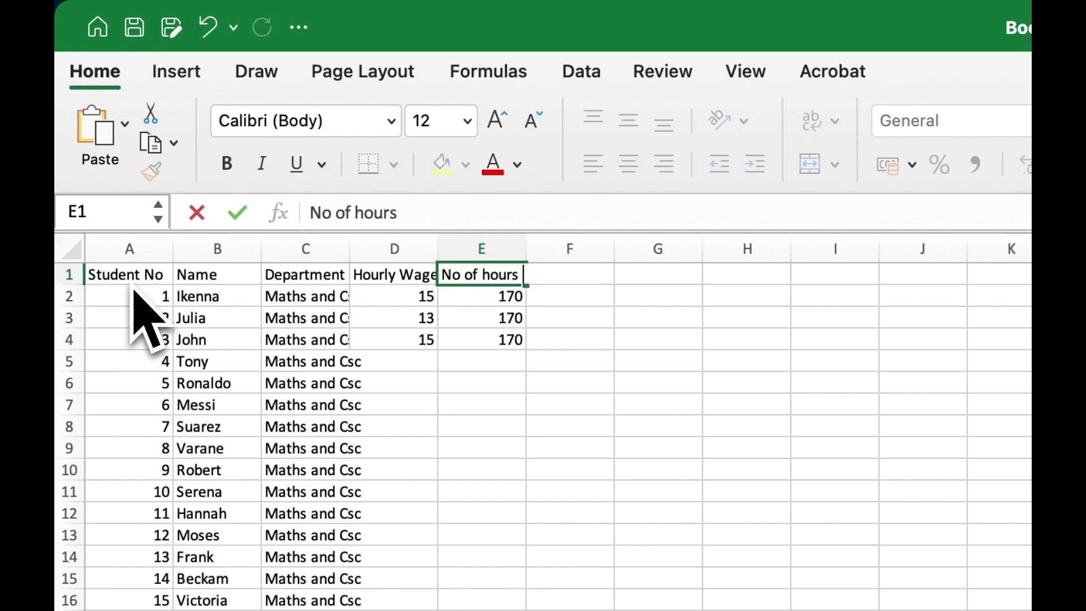
text(worked)
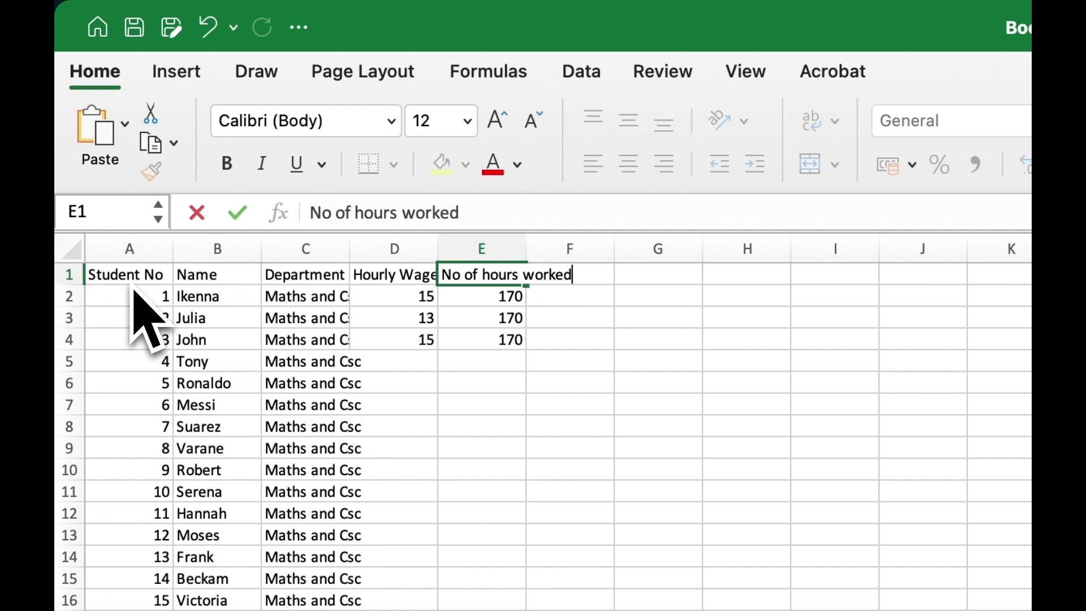
key(BackSpace)
key(BackSpace)
key(BackSpace)
key(BackSpace)
key(BackSpace)
key(BackSpace)
text(e)
key(BackSpace)
text(sp)
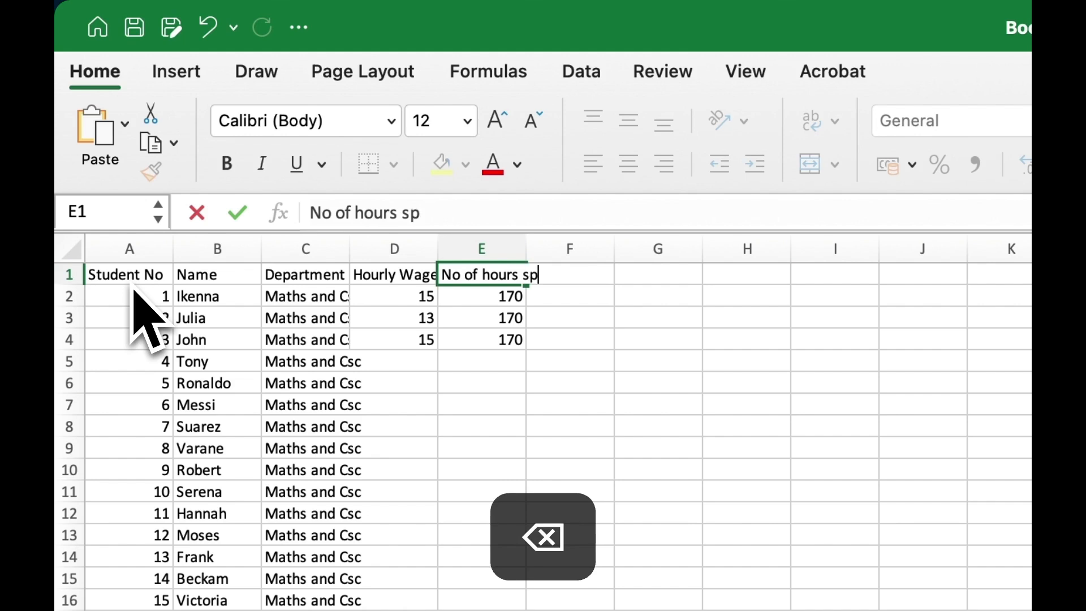
text(ent working)
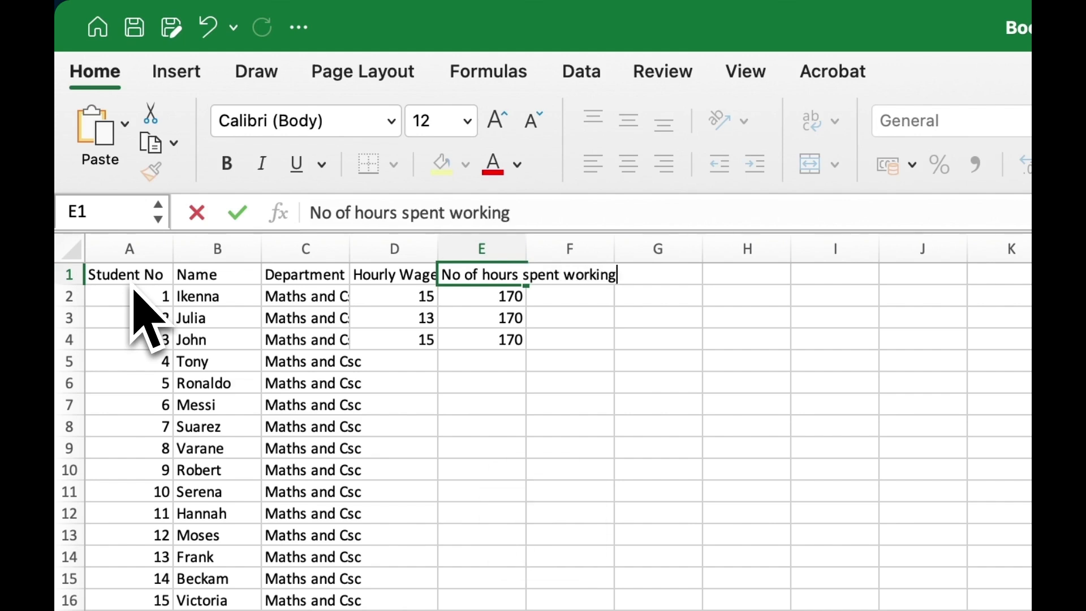
key(Return)
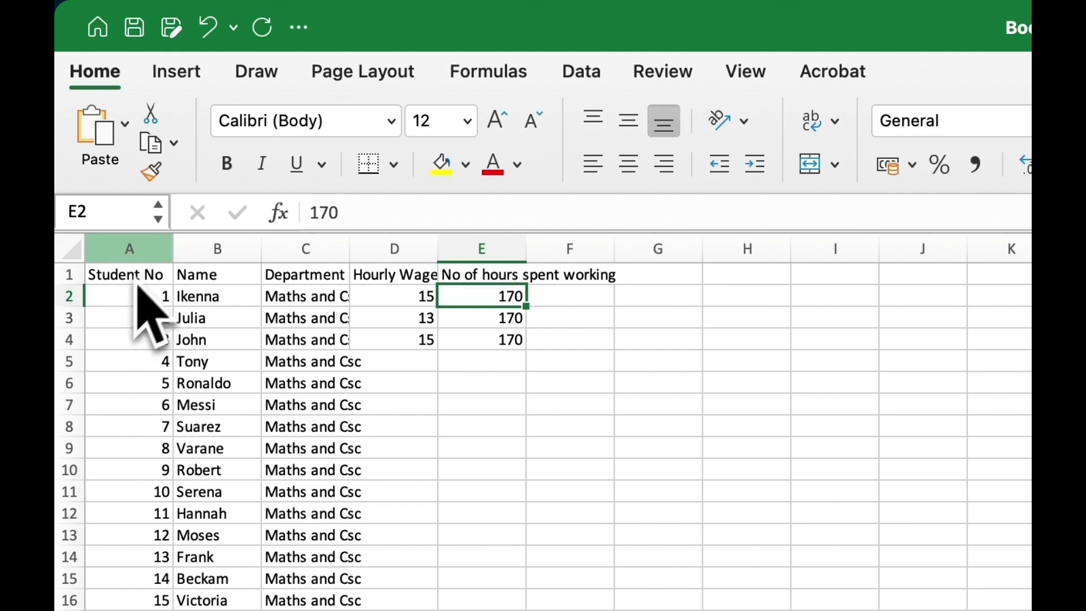
click(576, 281)
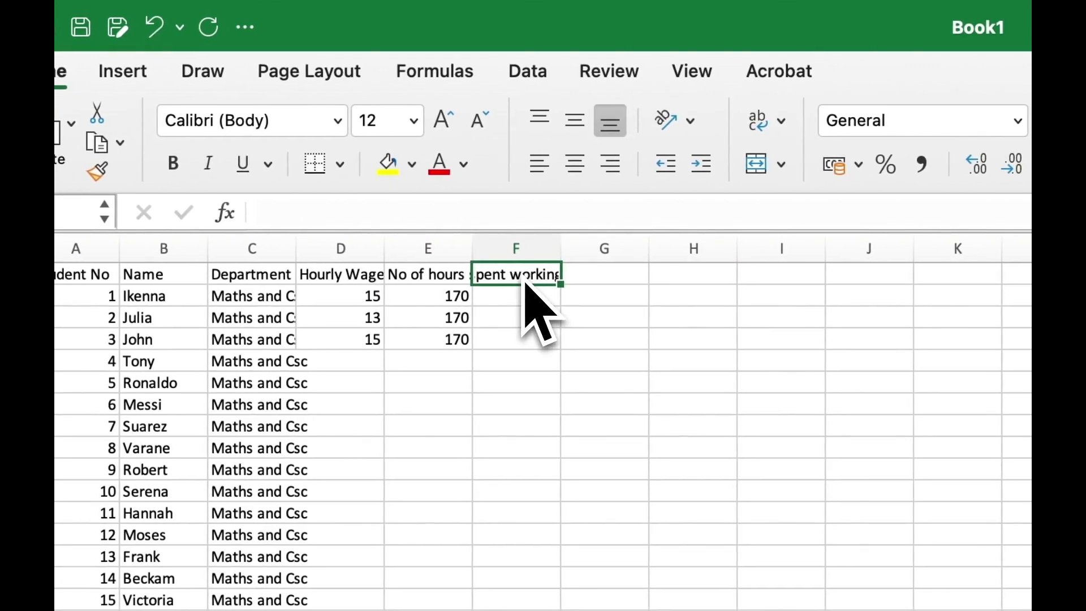
text(Total)
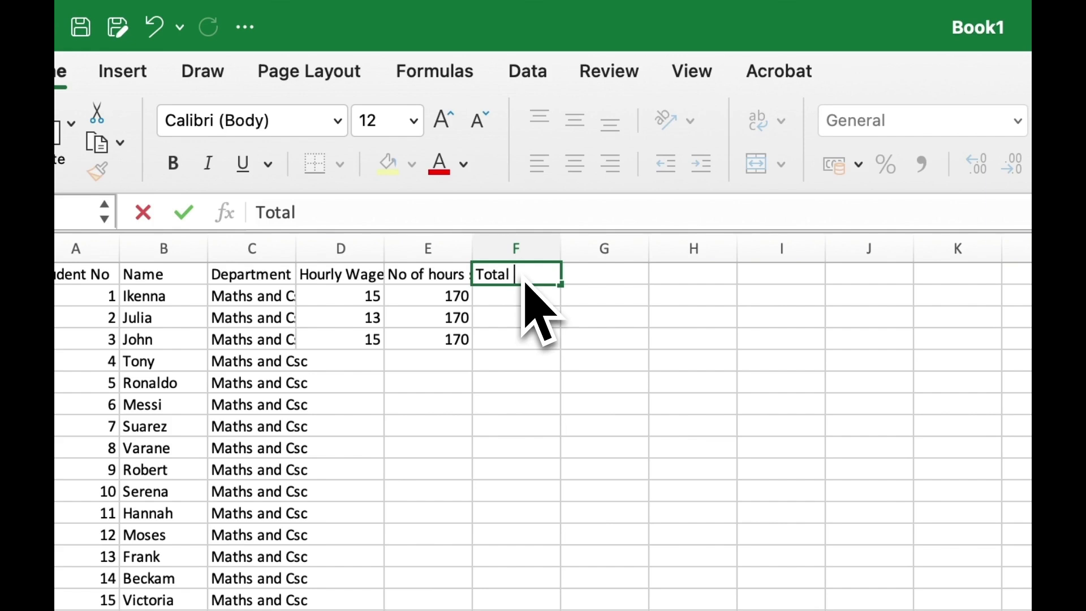
text( income)
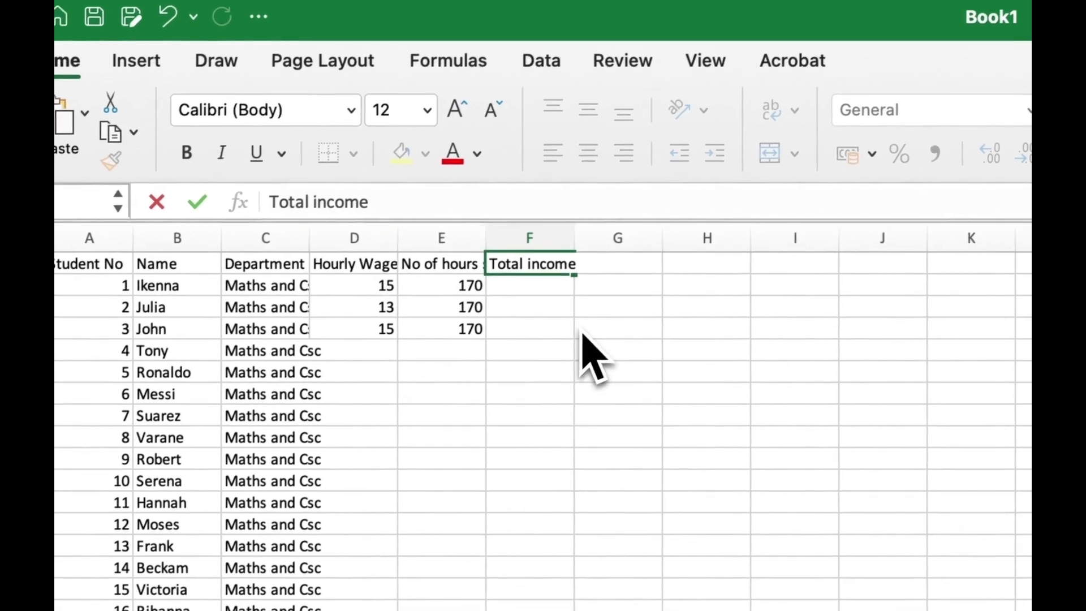
click(567, 343)
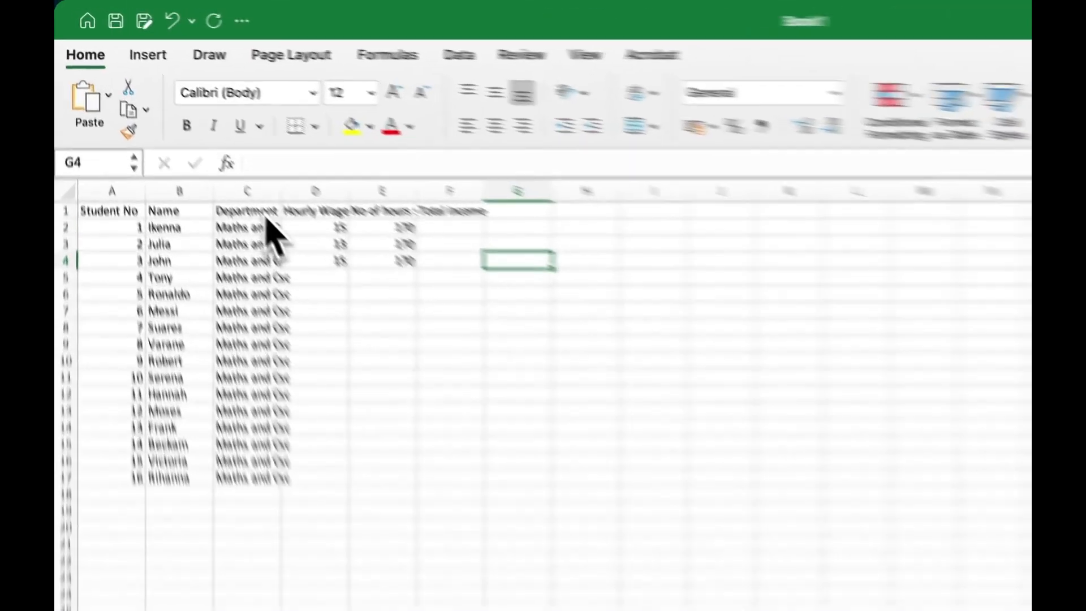
Step: Check the header texts and try widening column E, then undo it
click(187, 139)
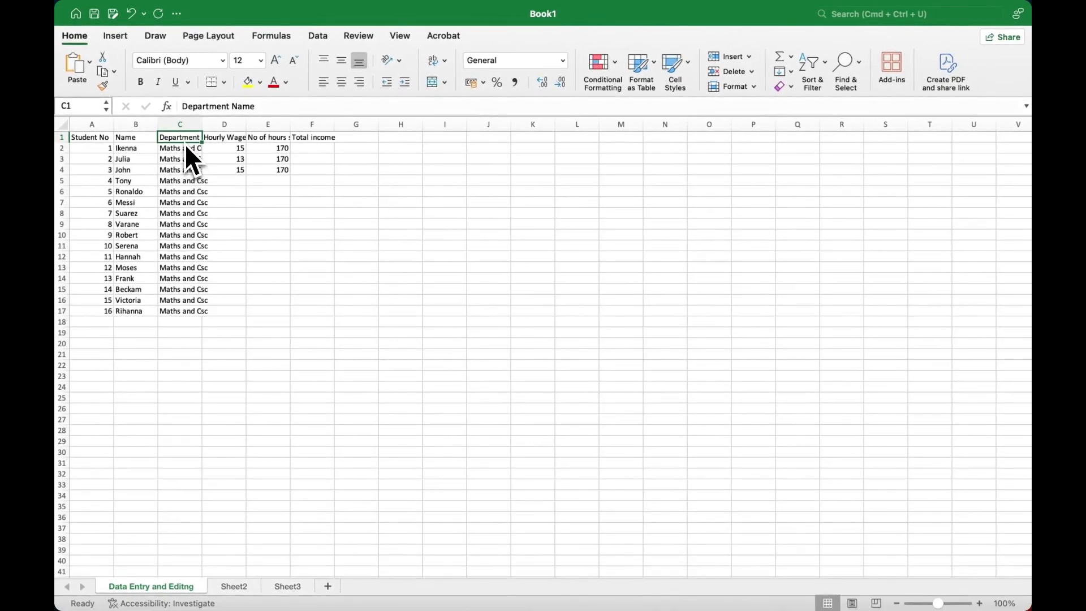
click(276, 140)
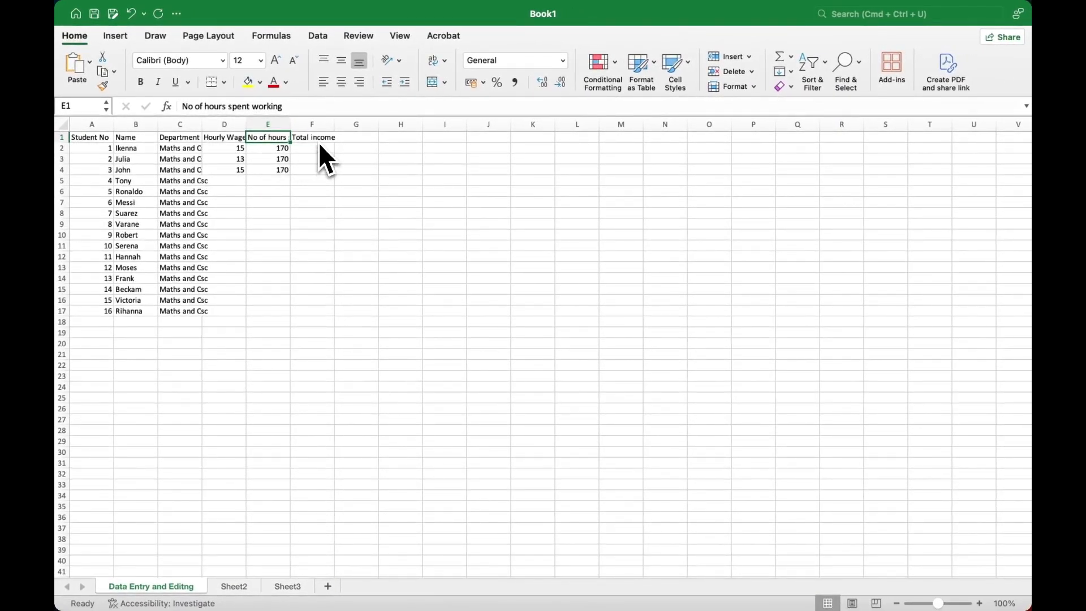
click(319, 171)
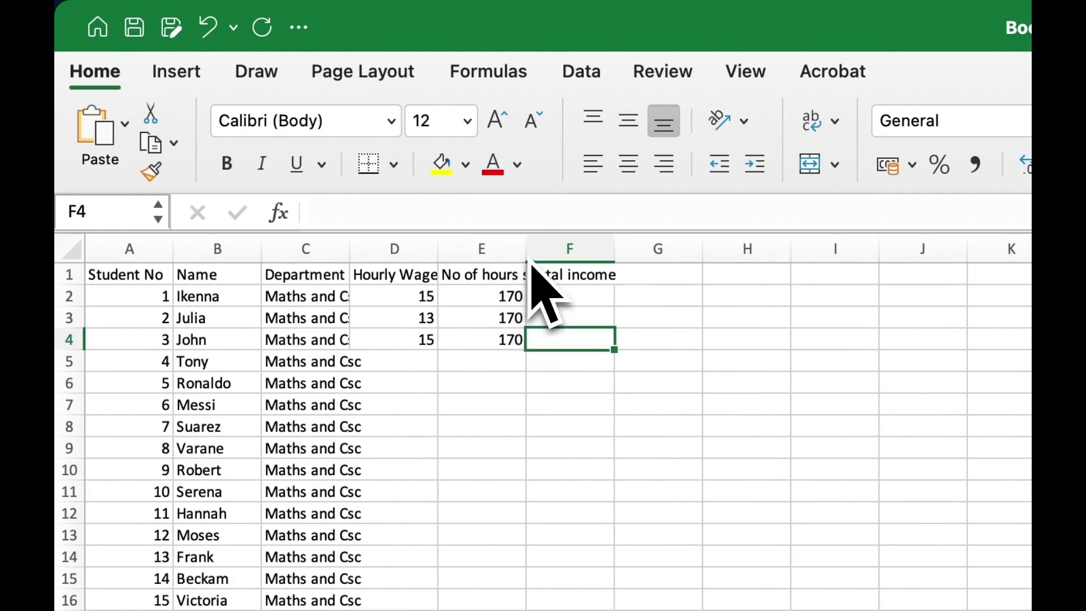
drag(532, 262, 532, 260)
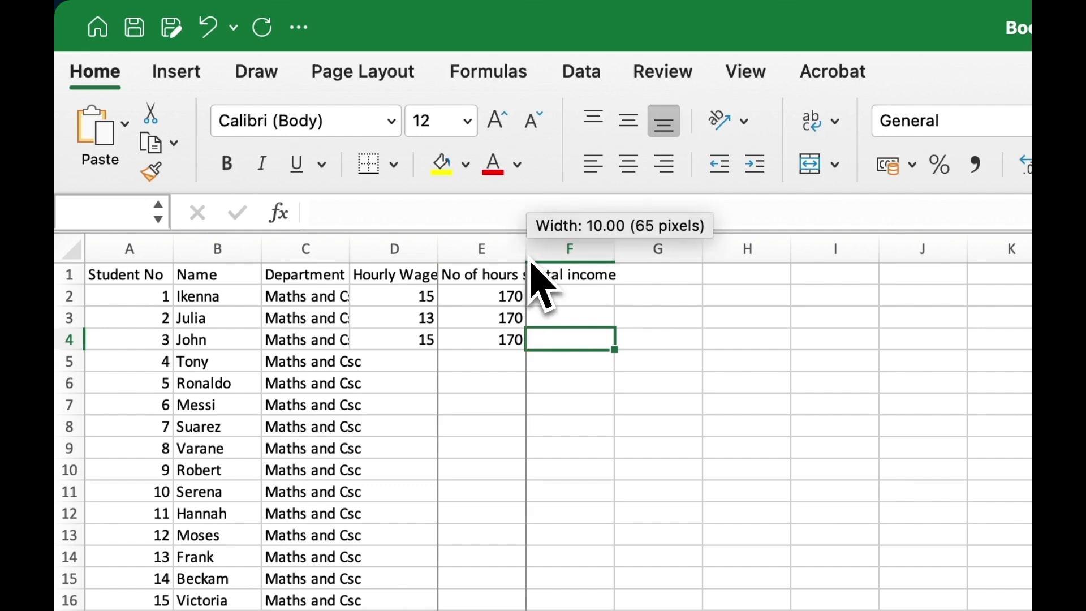
drag(532, 260, 646, 261)
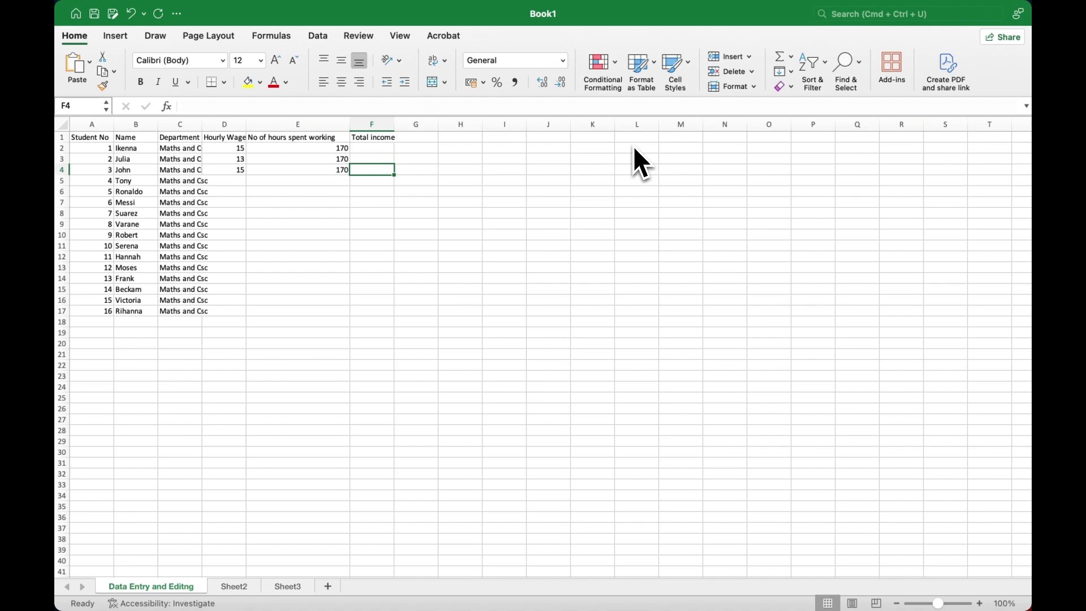
key(super+z)
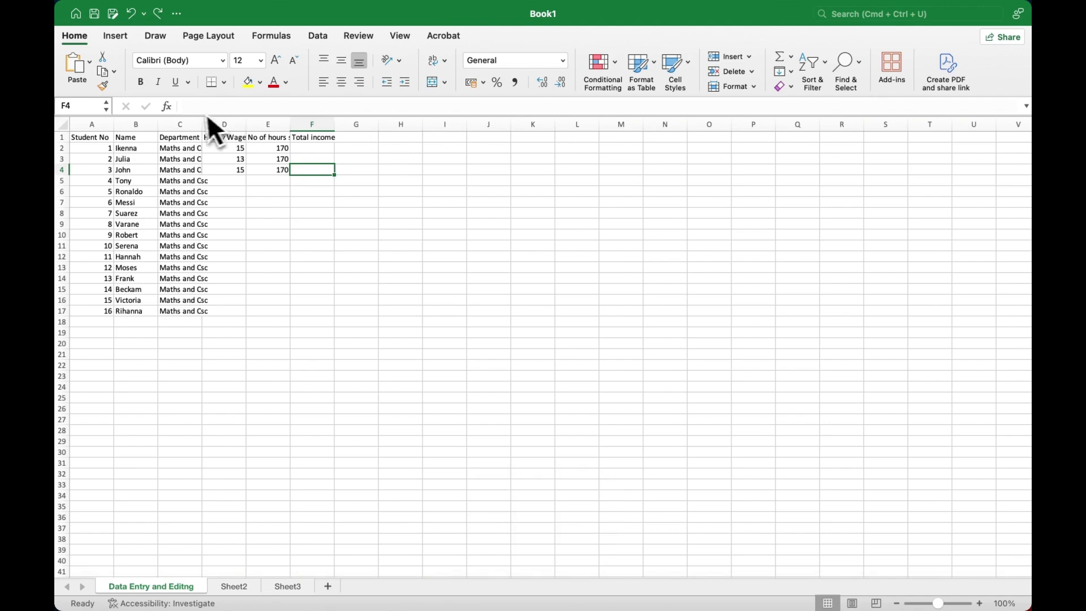
Step: AutoFit the table's columns from A onward to their contents
click(106, 126)
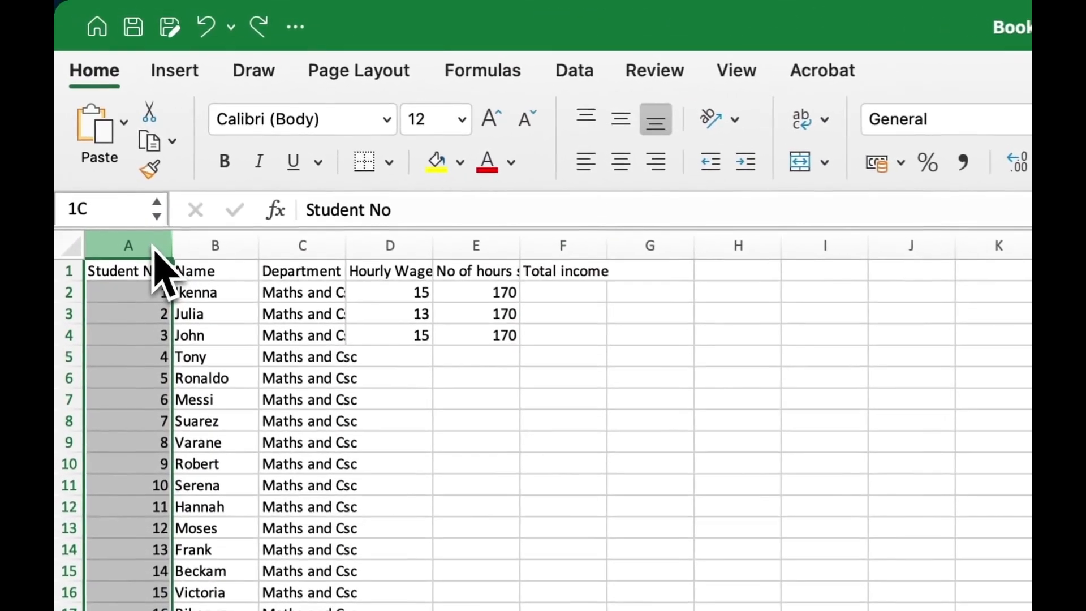
drag(154, 249, 555, 262)
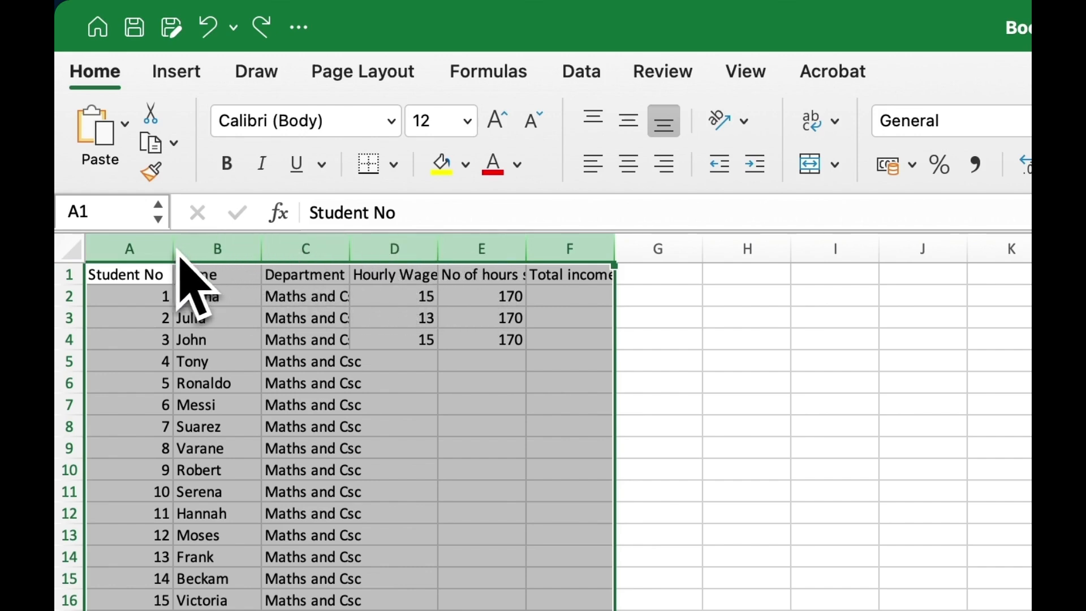
double_click(352, 252)
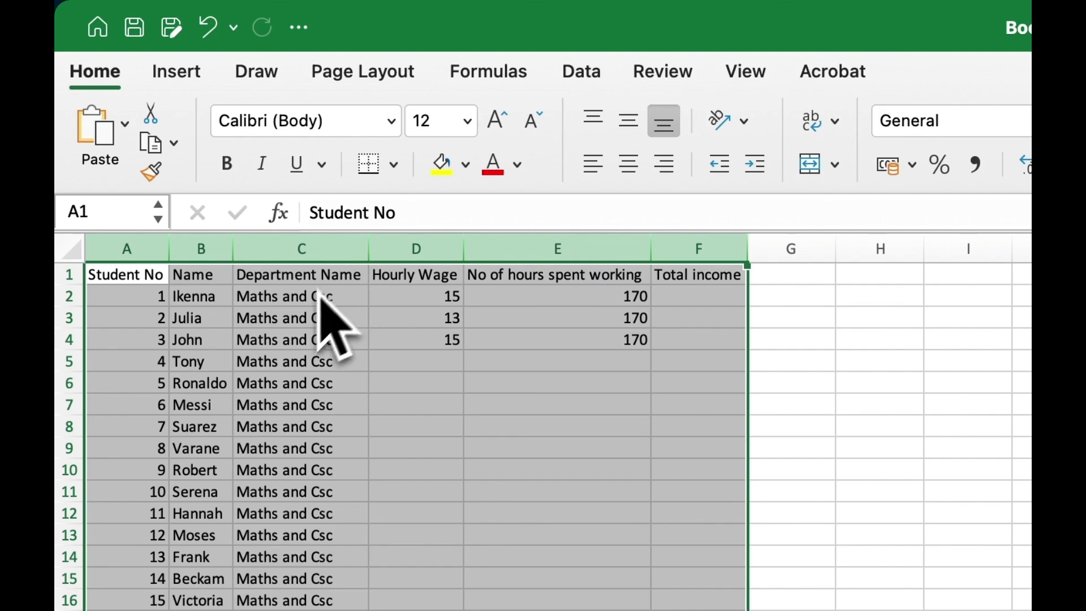
click(305, 314)
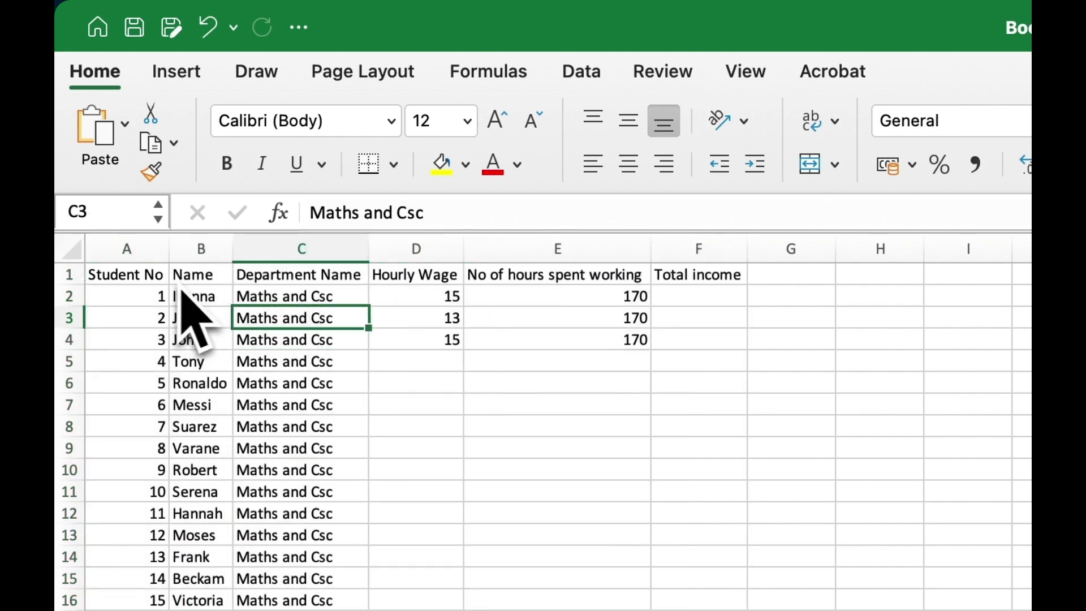
click(334, 281)
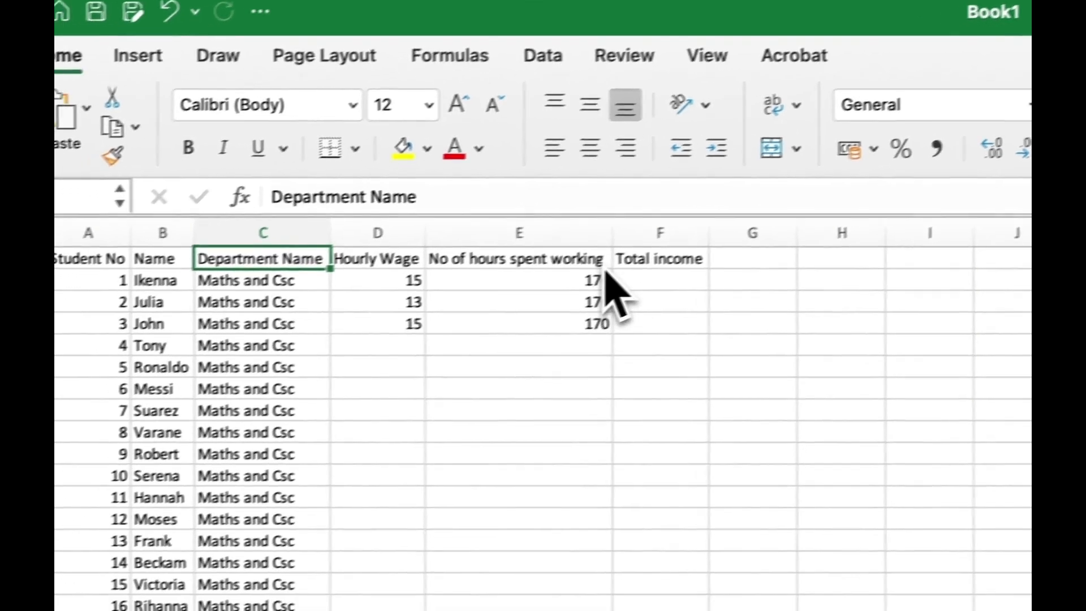
Step: Append 'per month' to the E1 heading 'No of hours spent working'
double_click(540, 281)
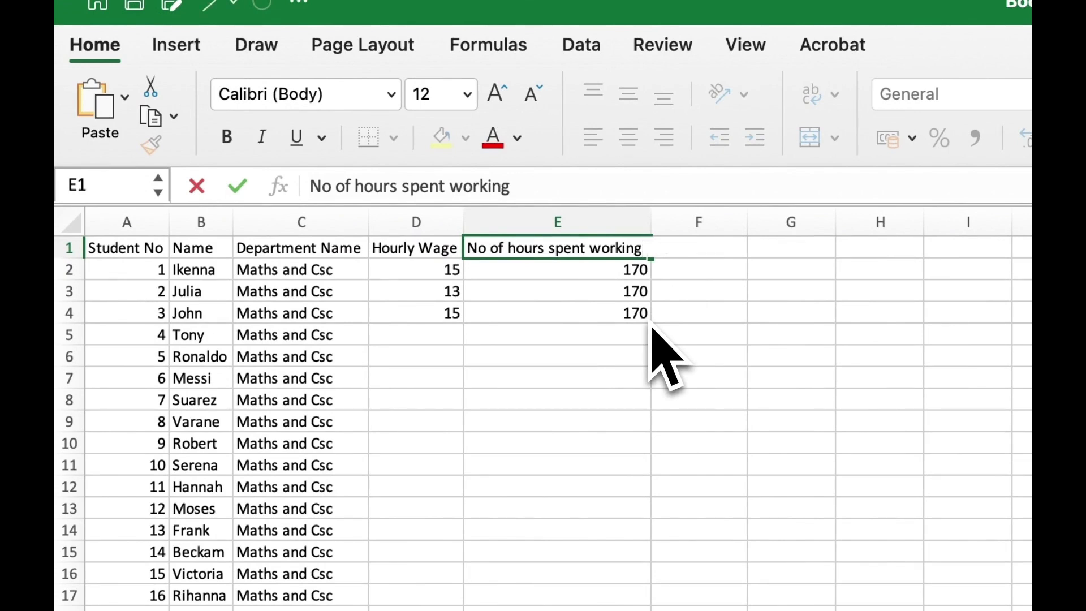
text(per month)
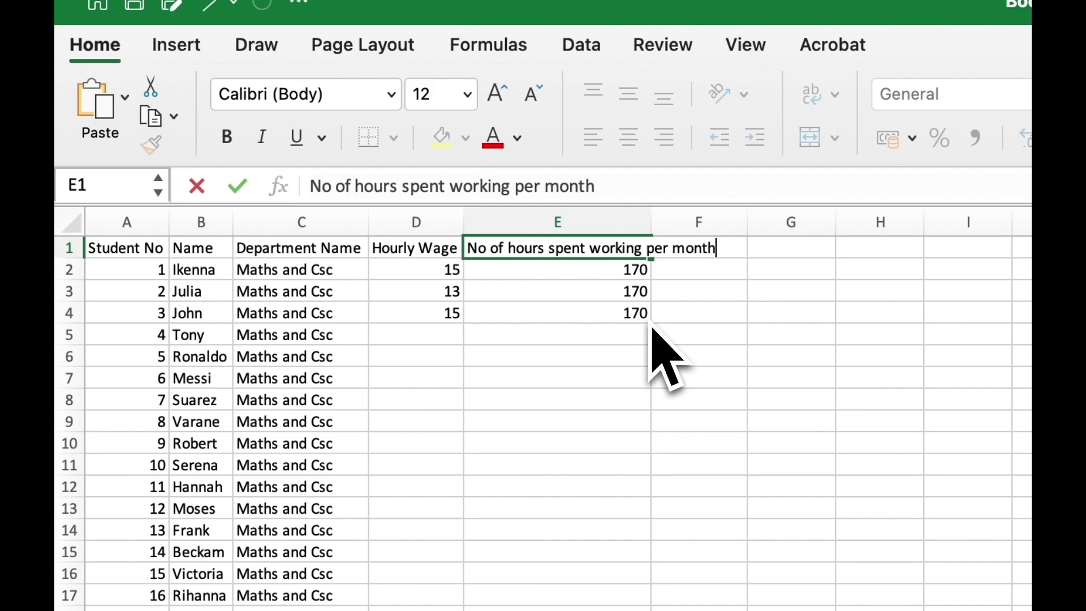
key(Return)
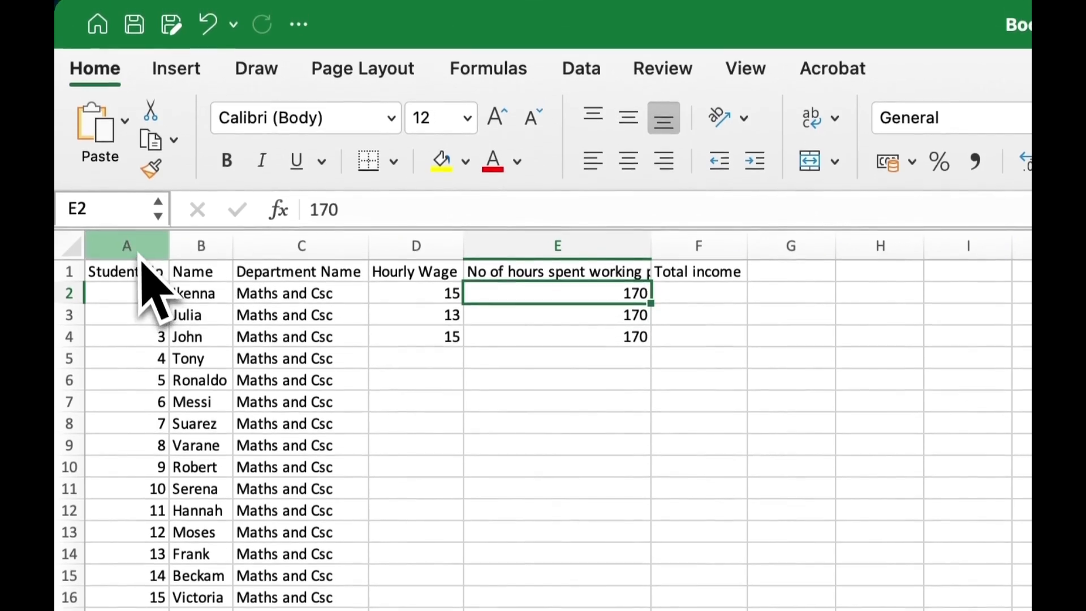
Step: AutoFit the selected table columns so the headers show in full
drag(140, 255, 718, 242)
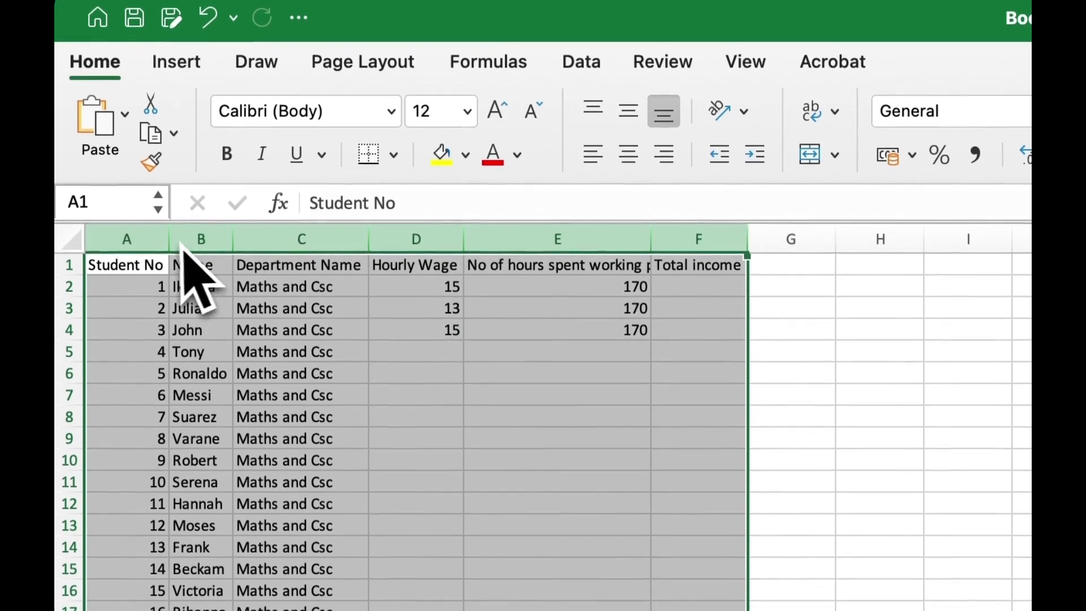
double_click(172, 242)
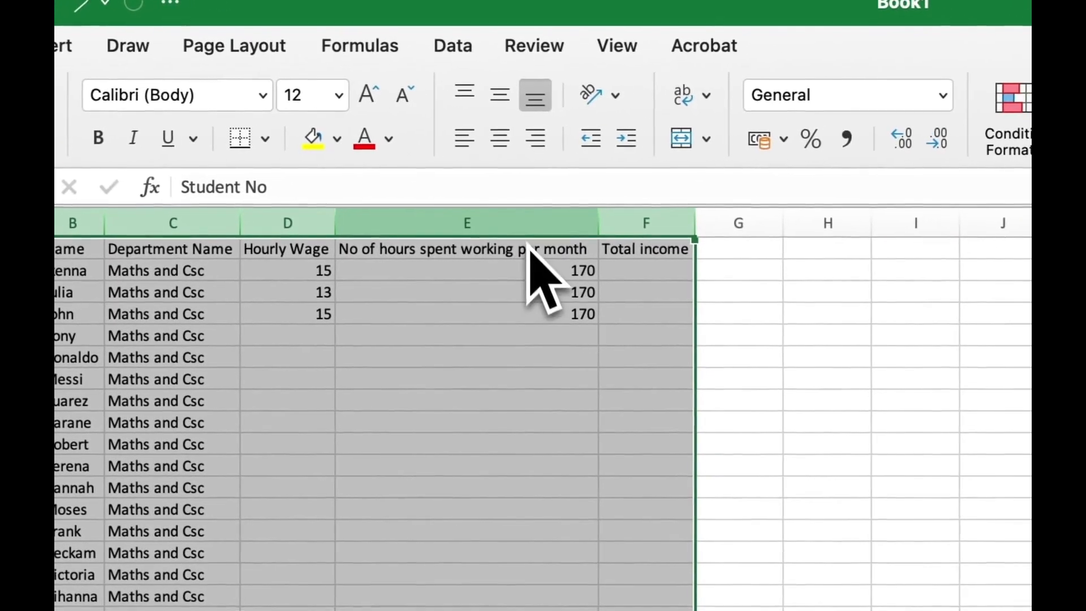
click(571, 303)
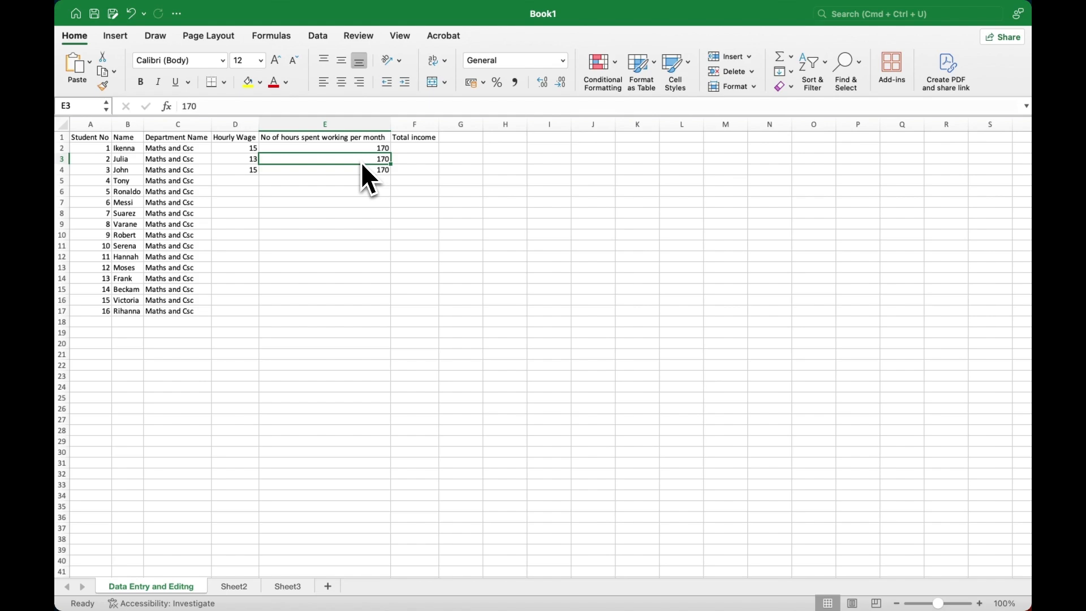
Step: Edit D3 in place, replacing the trailing 3 so the wage reads 14
double_click(252, 162)
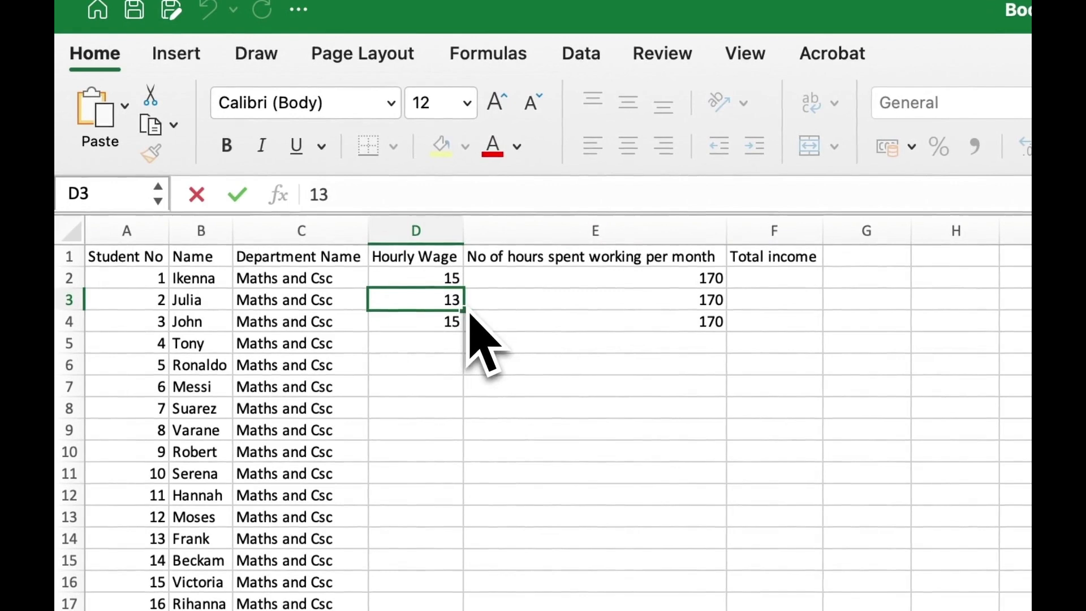
key(End)
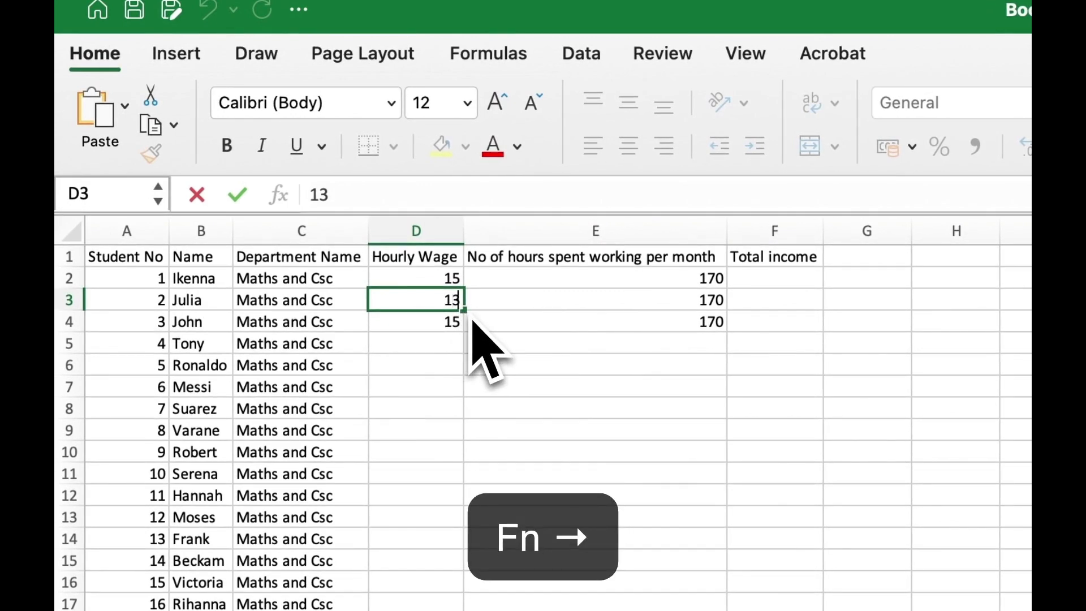
key(BackSpace)
text(4)
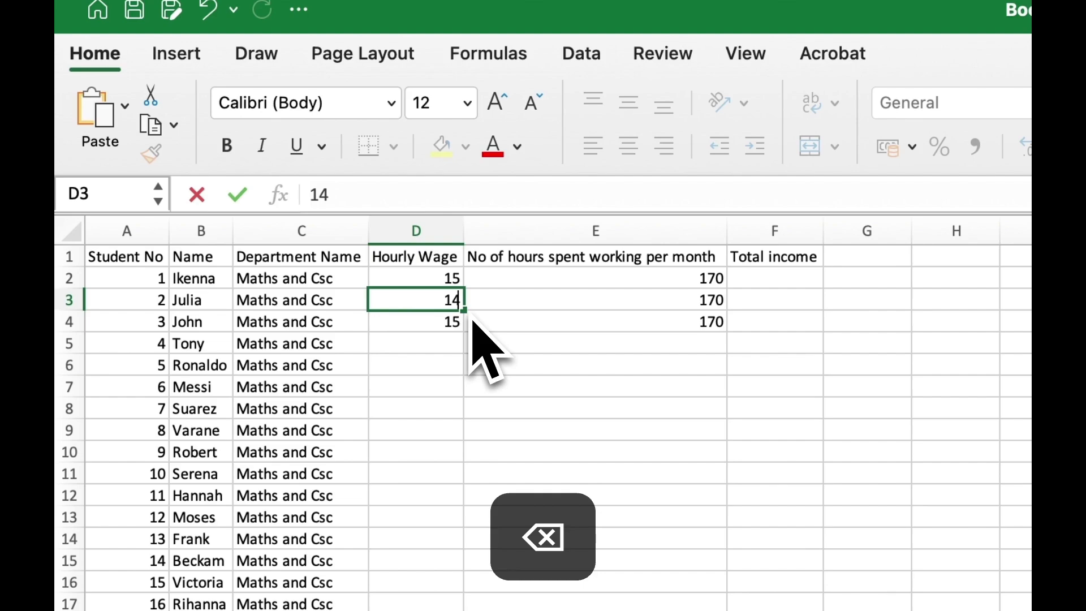
key(Return)
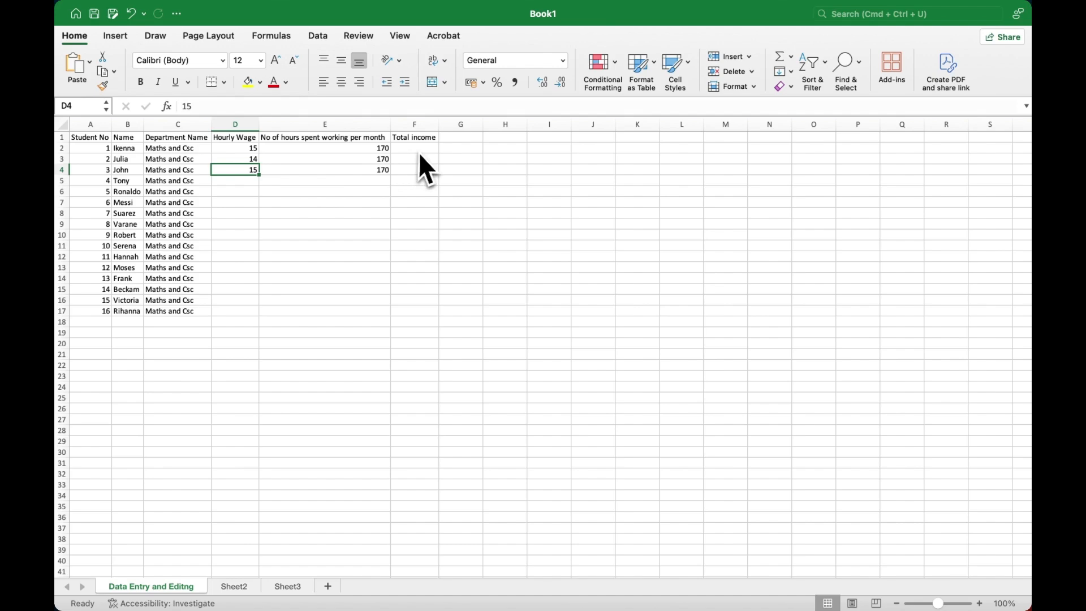
click(63, 139)
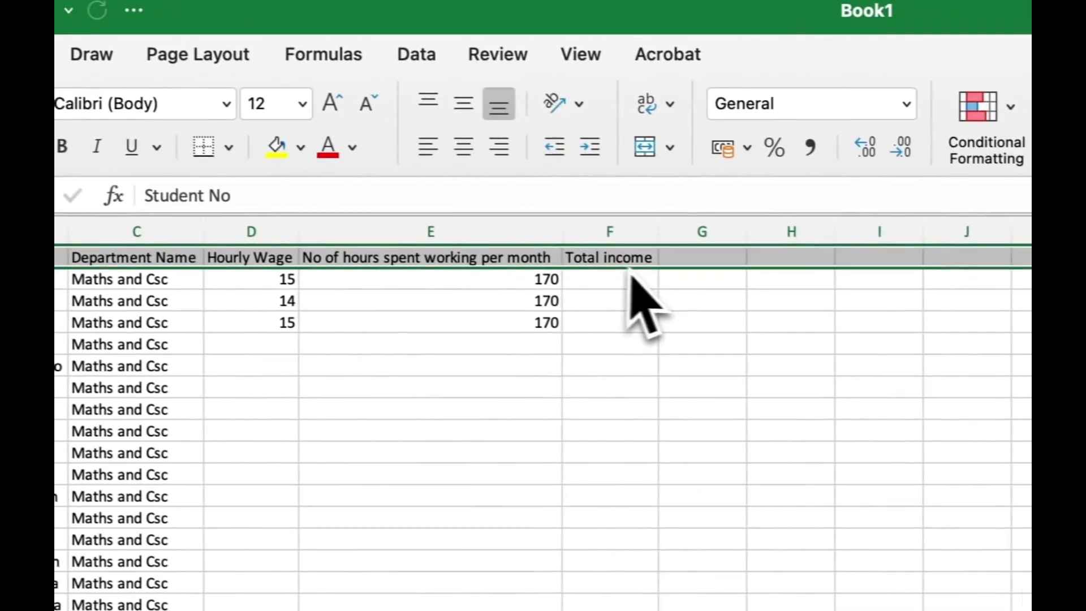
click(493, 230)
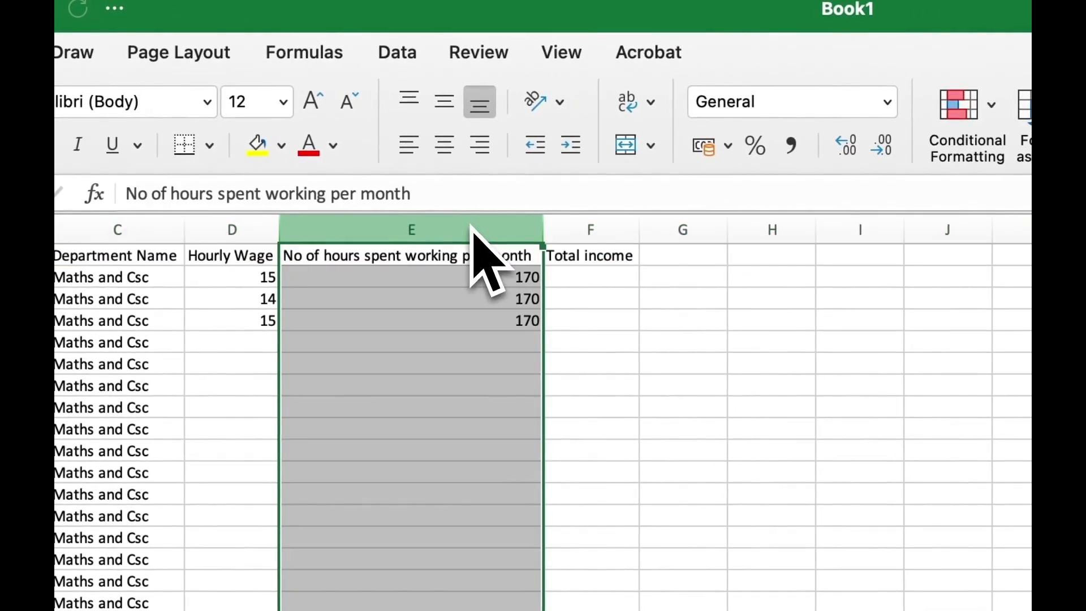
right_click(472, 229)
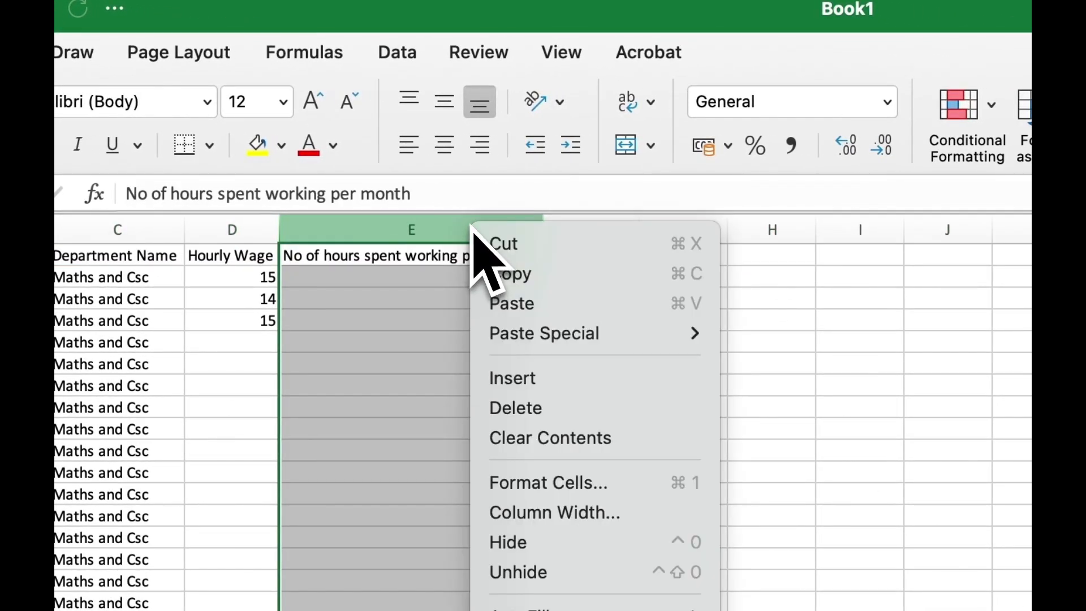
click(546, 390)
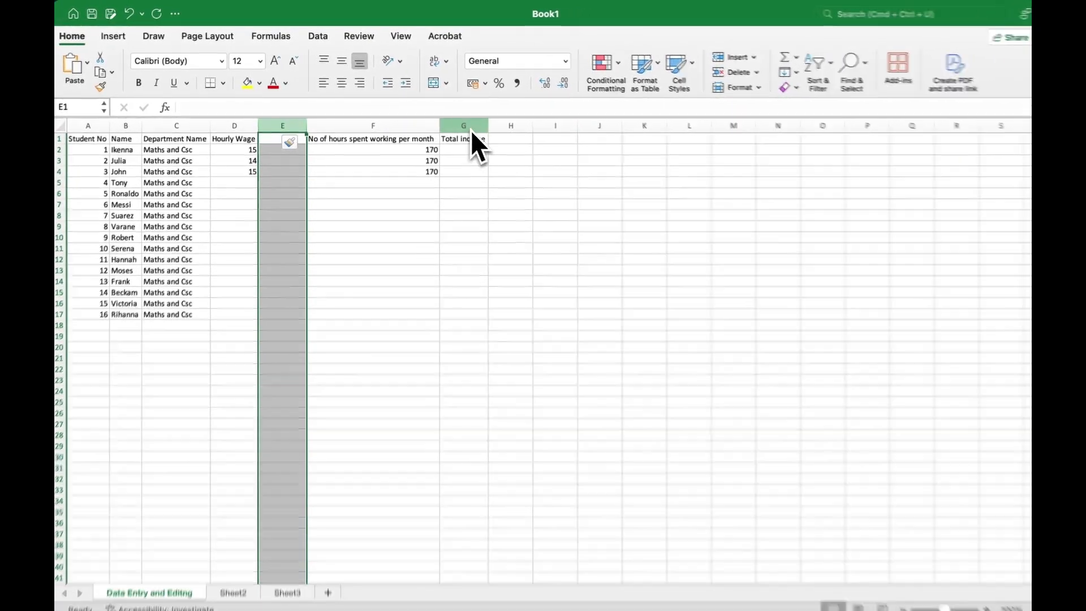
click(471, 128)
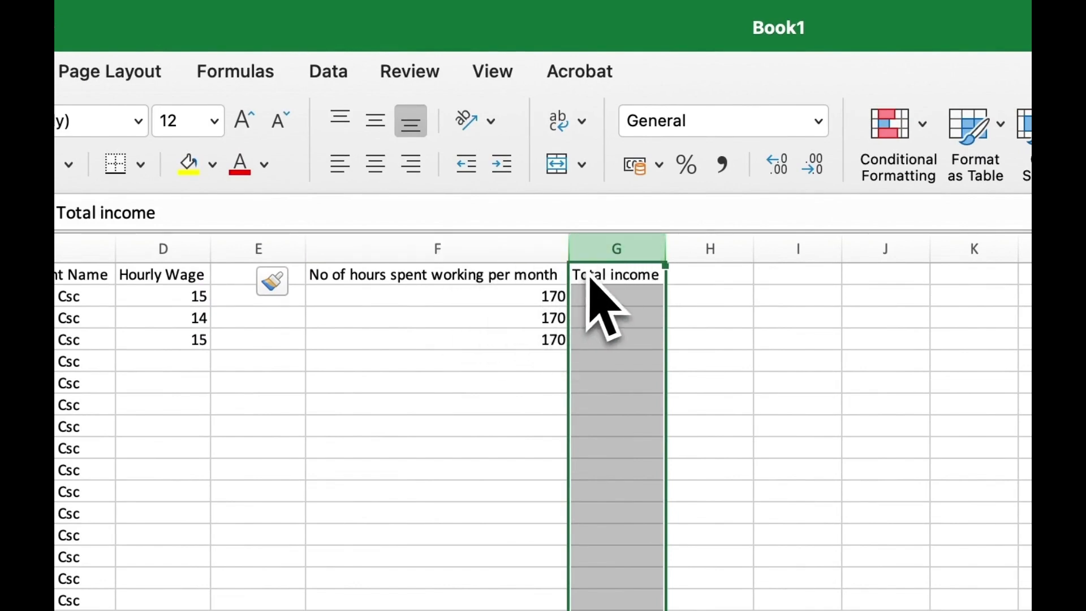
right_click(633, 253)
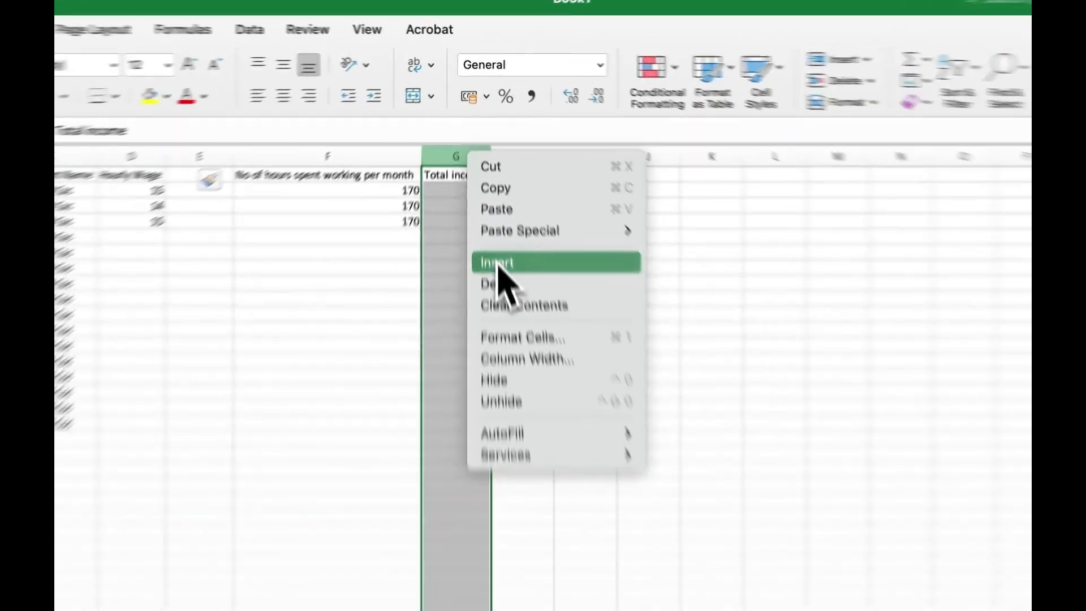
click(490, 198)
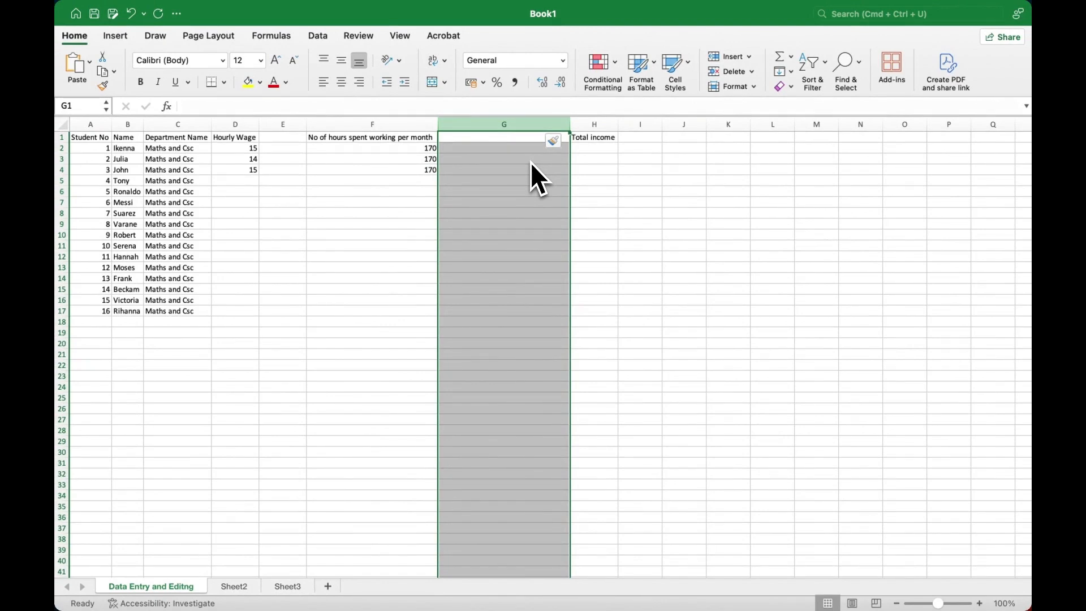
key(super+z)
key(super+z)
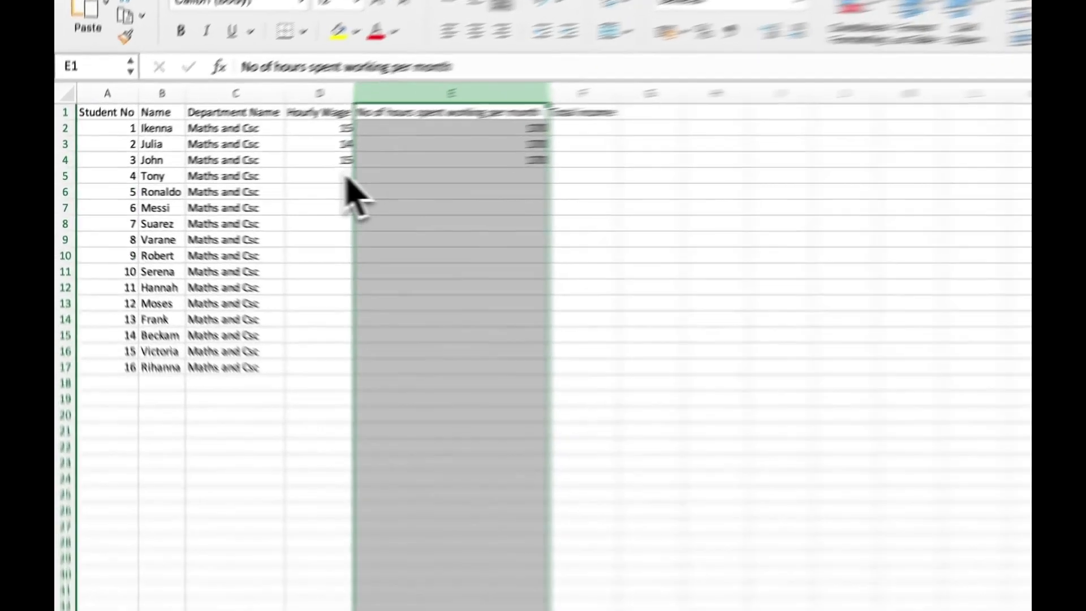
Step: Fill the hourly wage of 15 from D4 down through D17
click(346, 178)
click(345, 164)
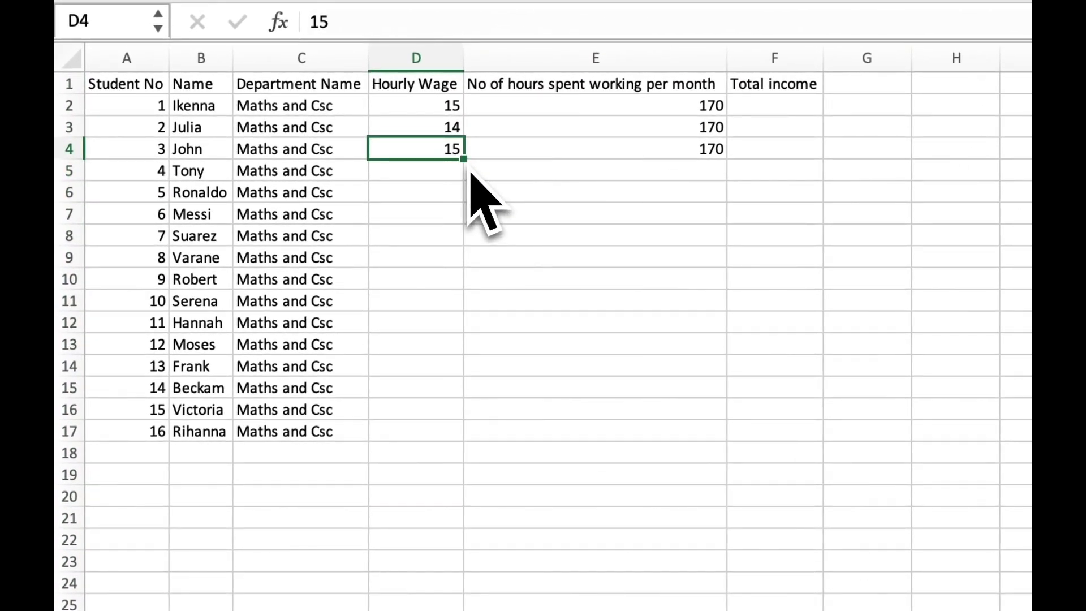
drag(463, 161, 470, 465)
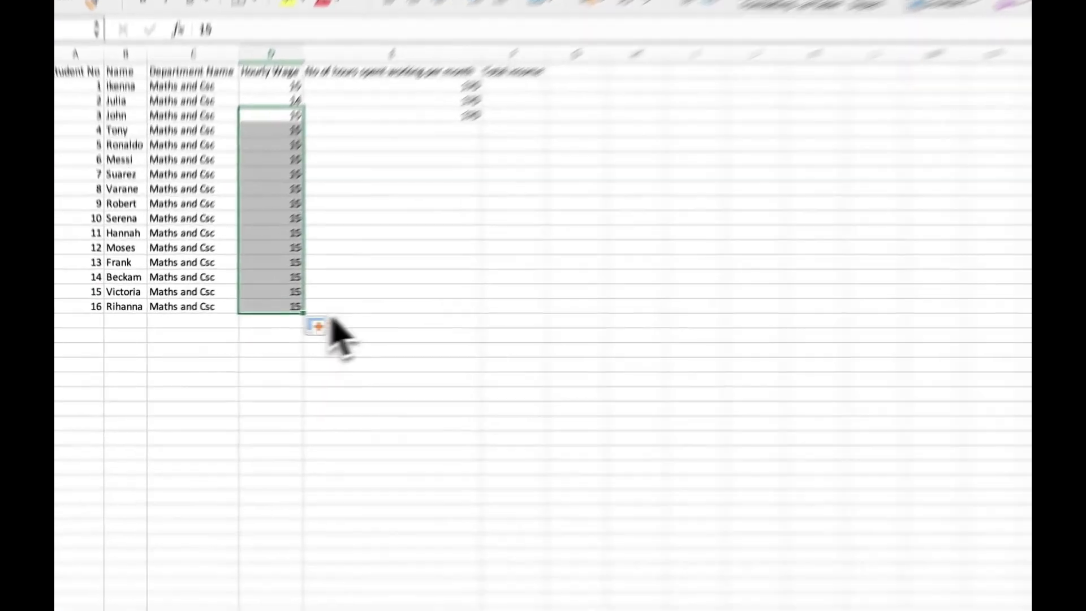
click(334, 303)
click(220, 379)
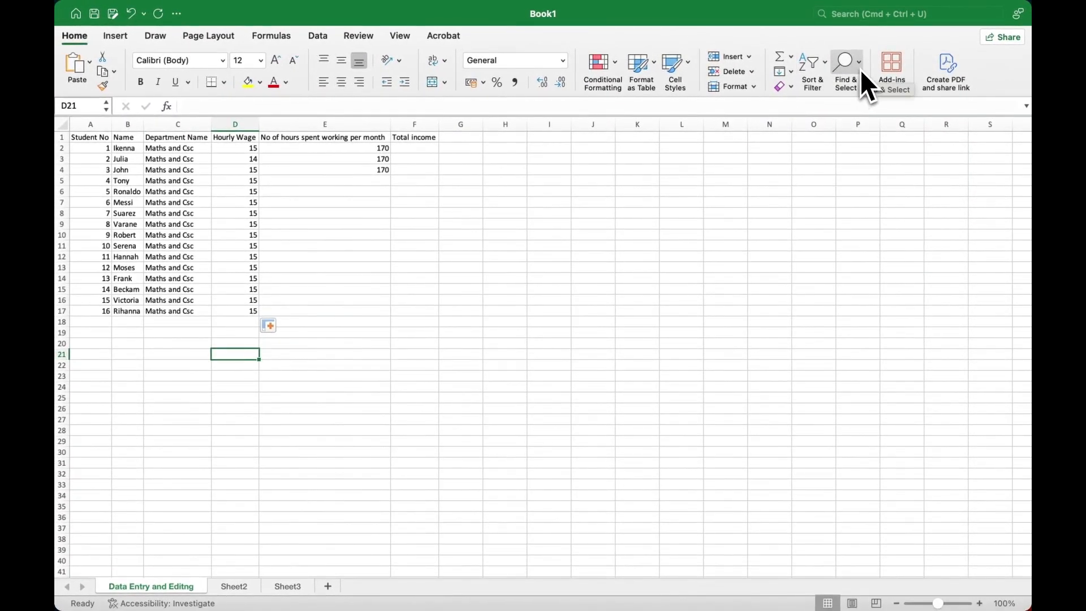
click(858, 64)
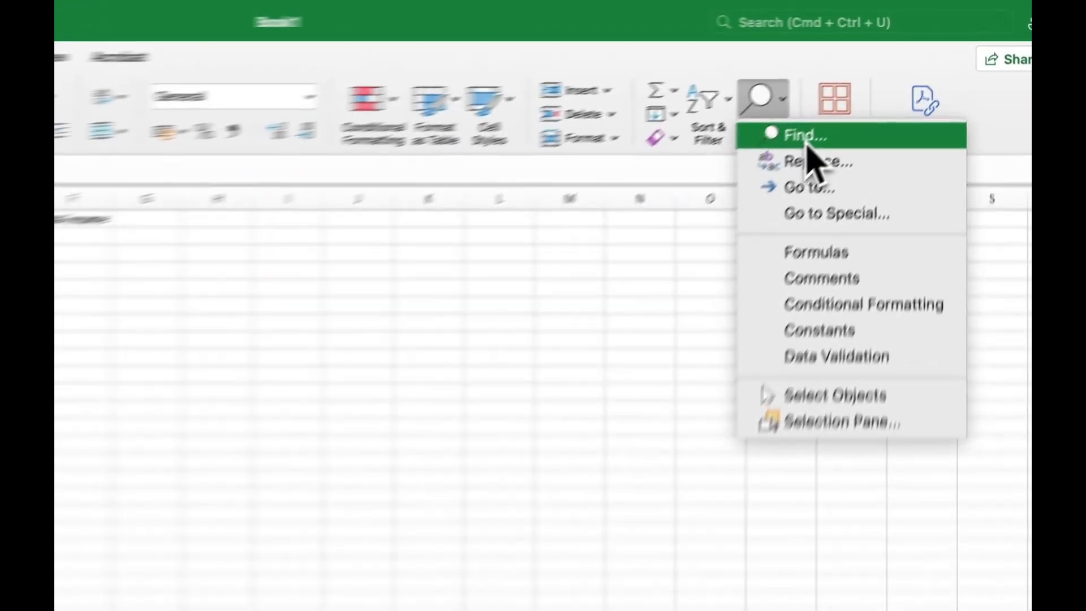
click(872, 89)
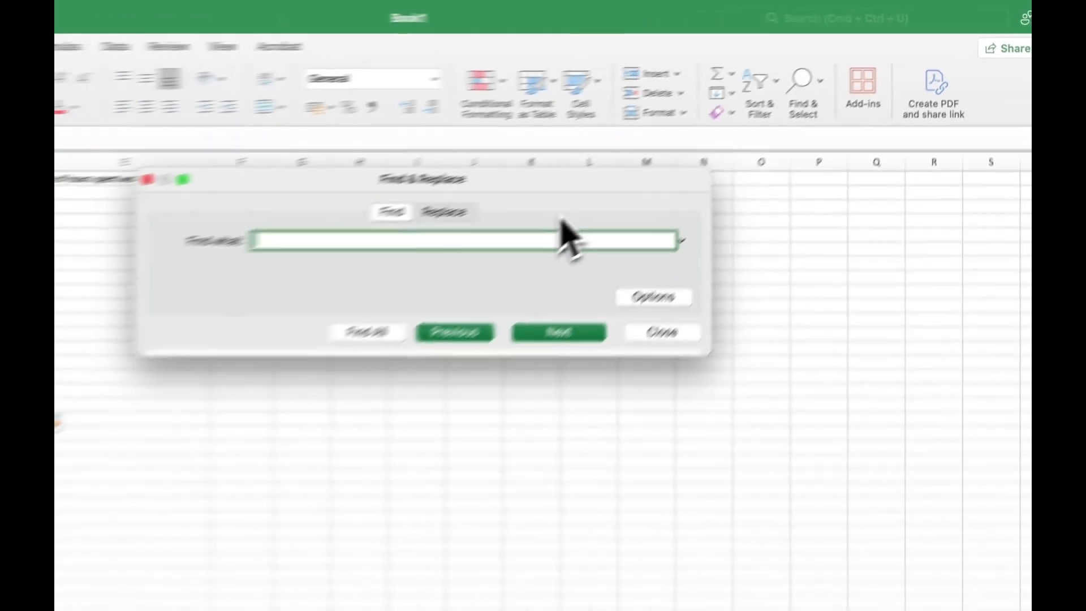
text(Bechkam)
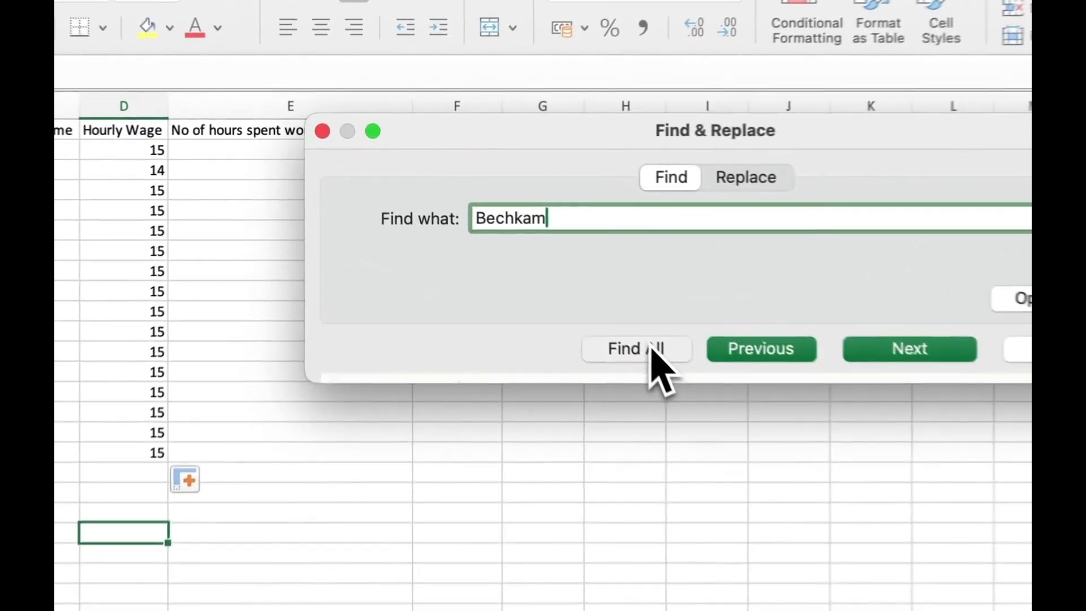
click(520, 258)
click(726, 376)
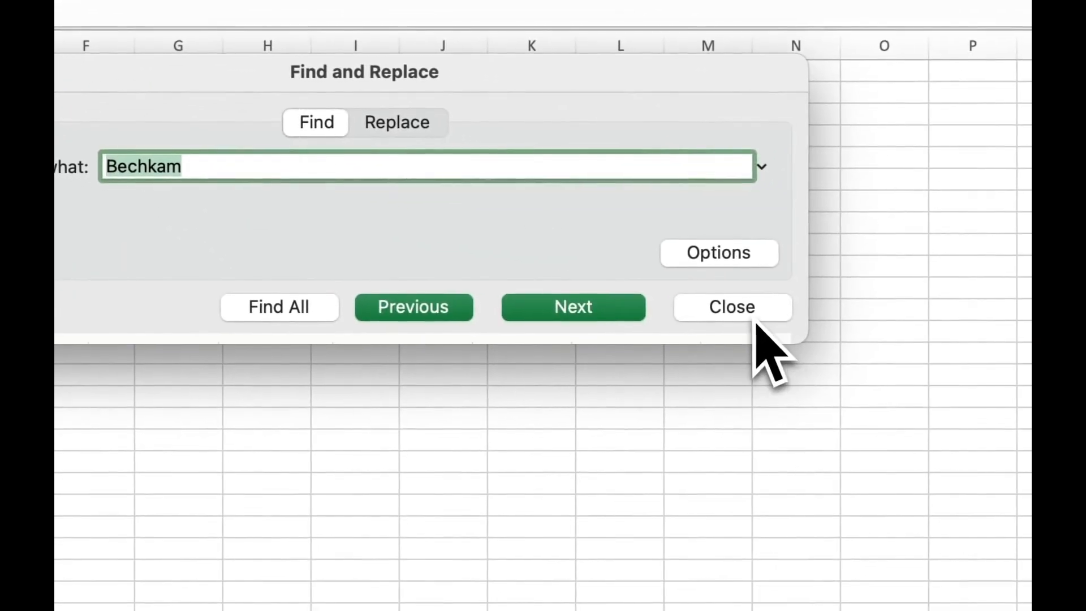
click(1085, 371)
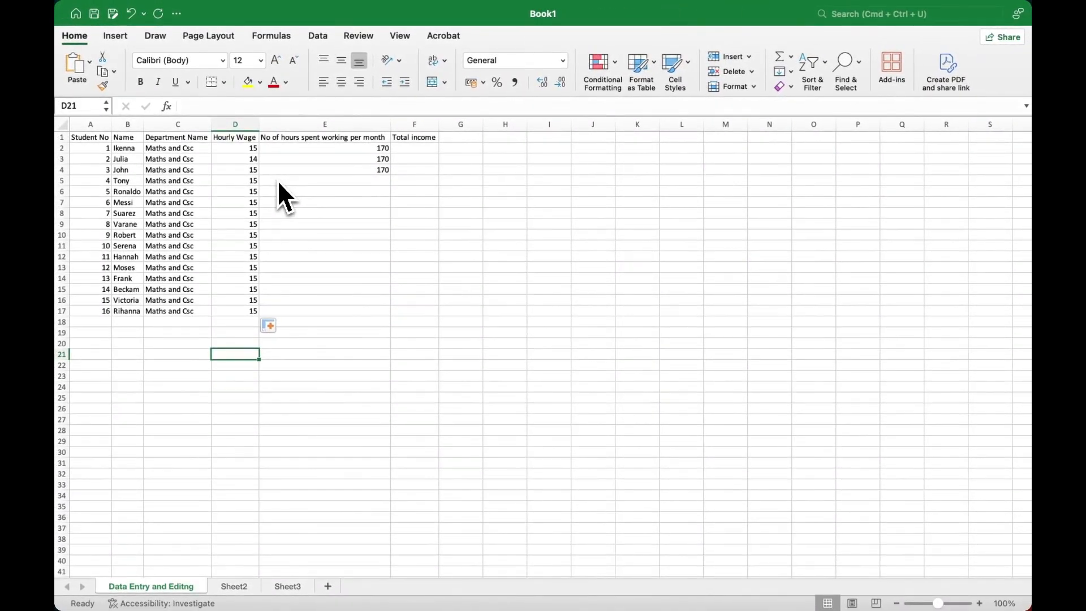
key(super+a)
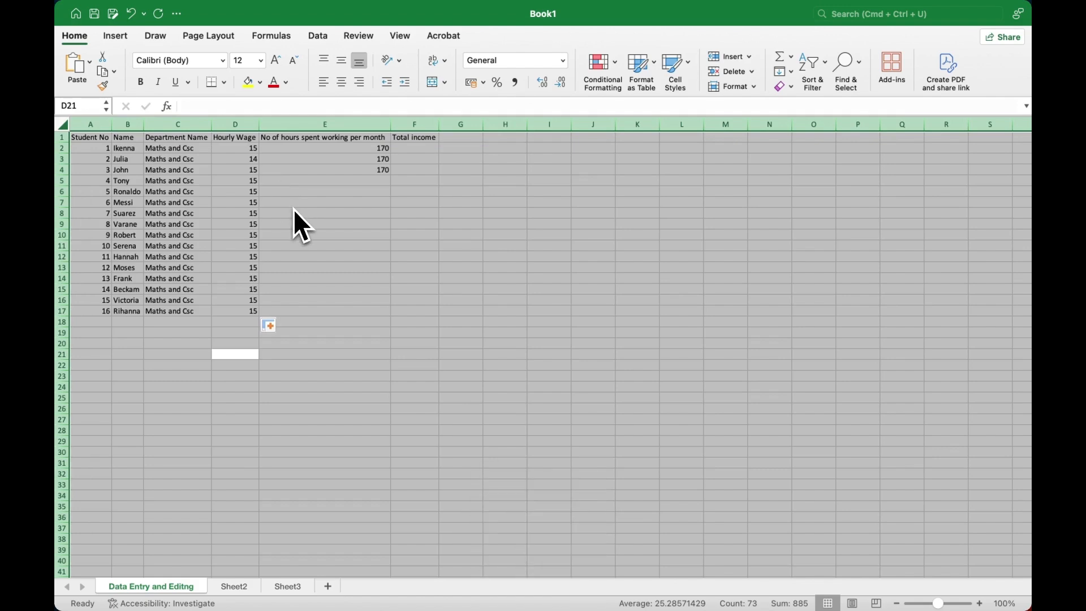
click(300, 226)
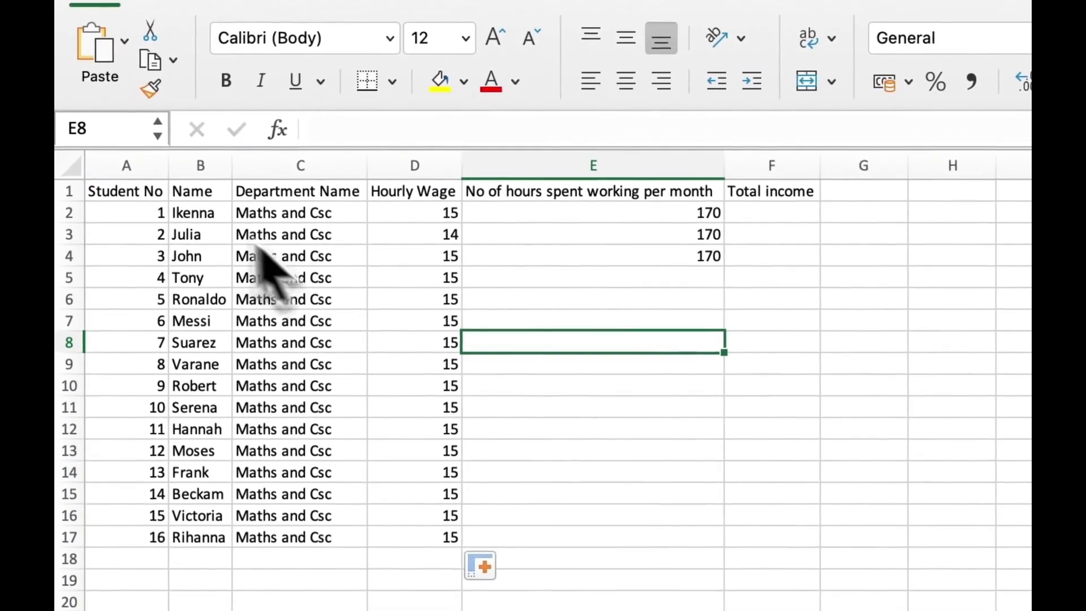
click(105, 146)
drag(145, 199, 784, 526)
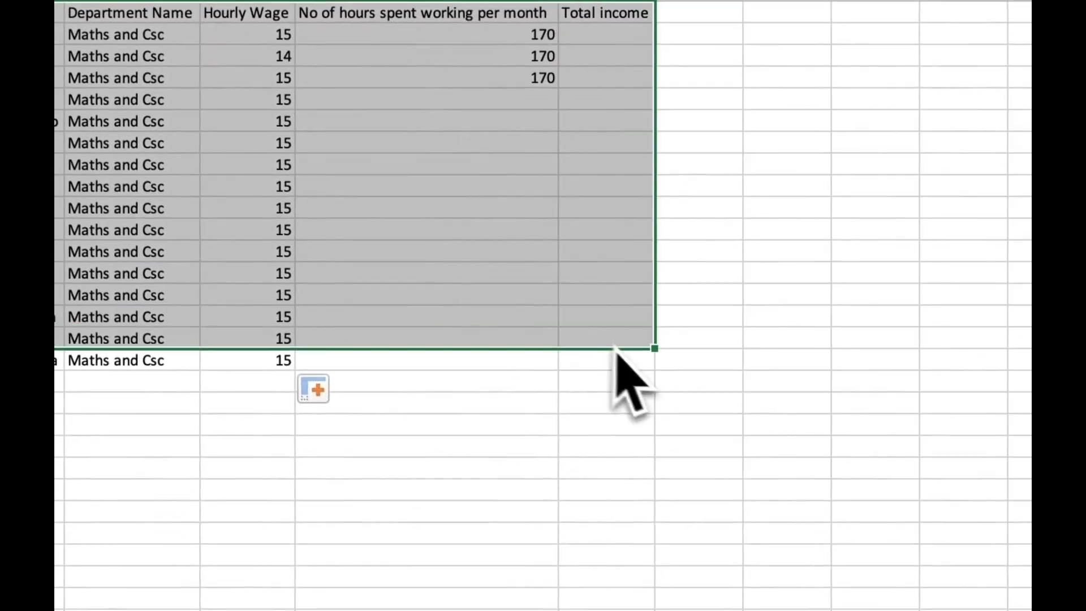
drag(612, 348, 627, 363)
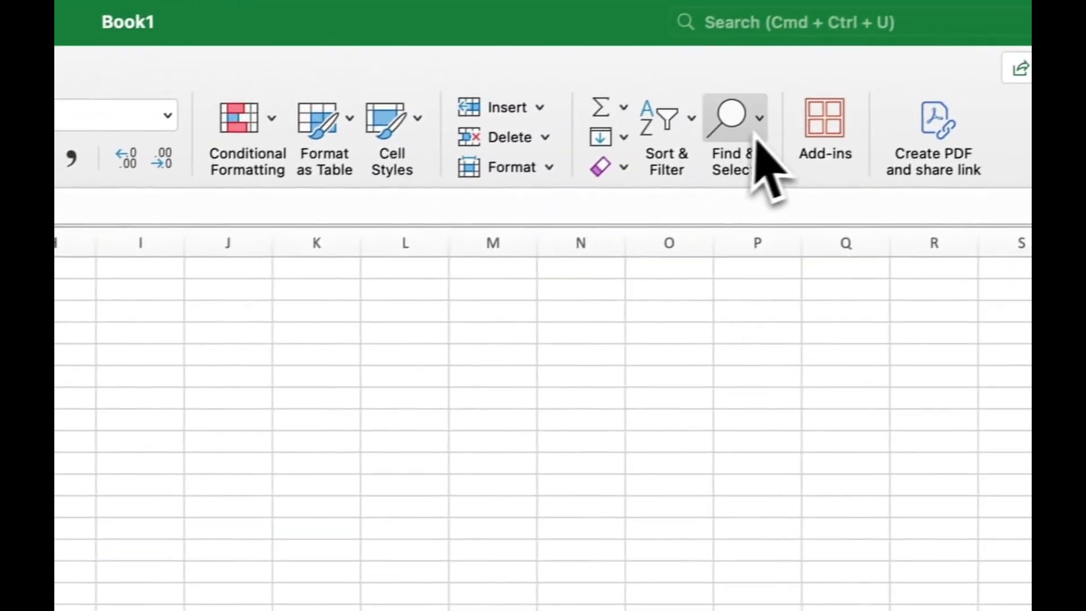
click(922, 62)
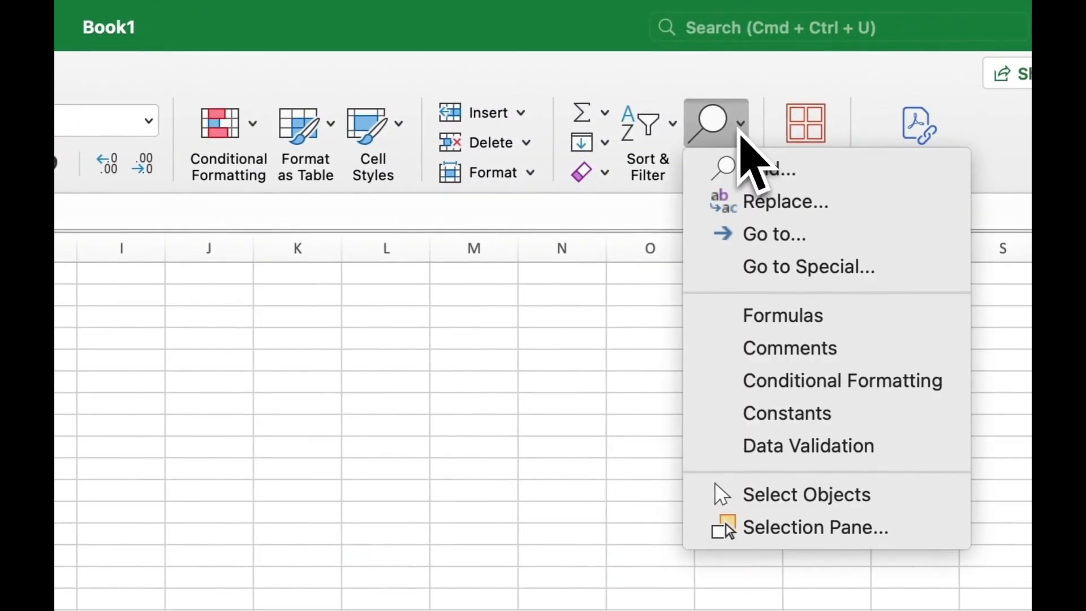
click(760, 170)
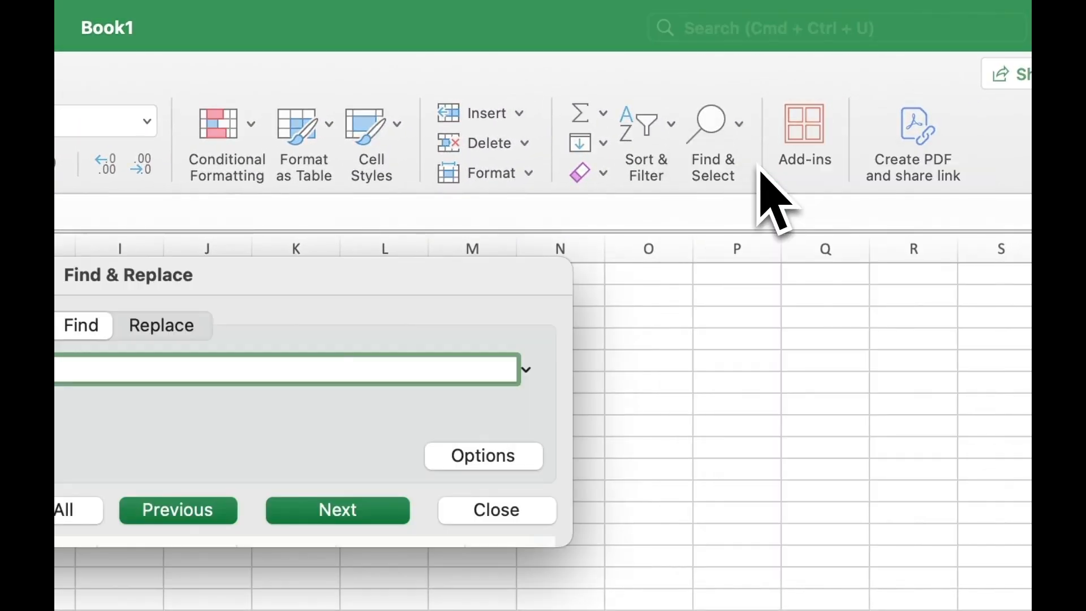
text(Bechkam)
click(66, 509)
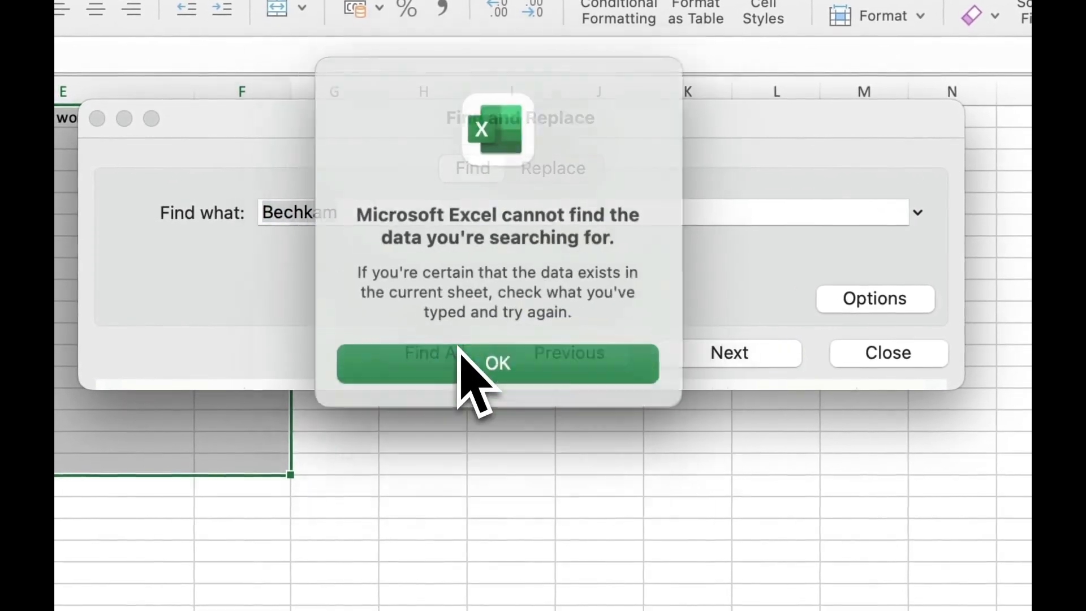
click(498, 368)
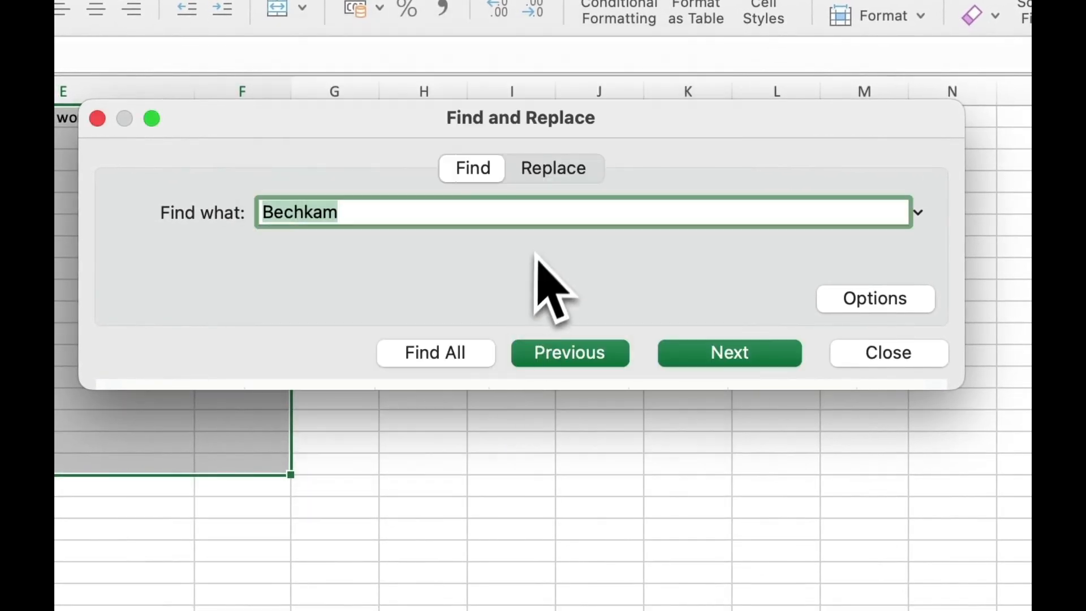
click(715, 359)
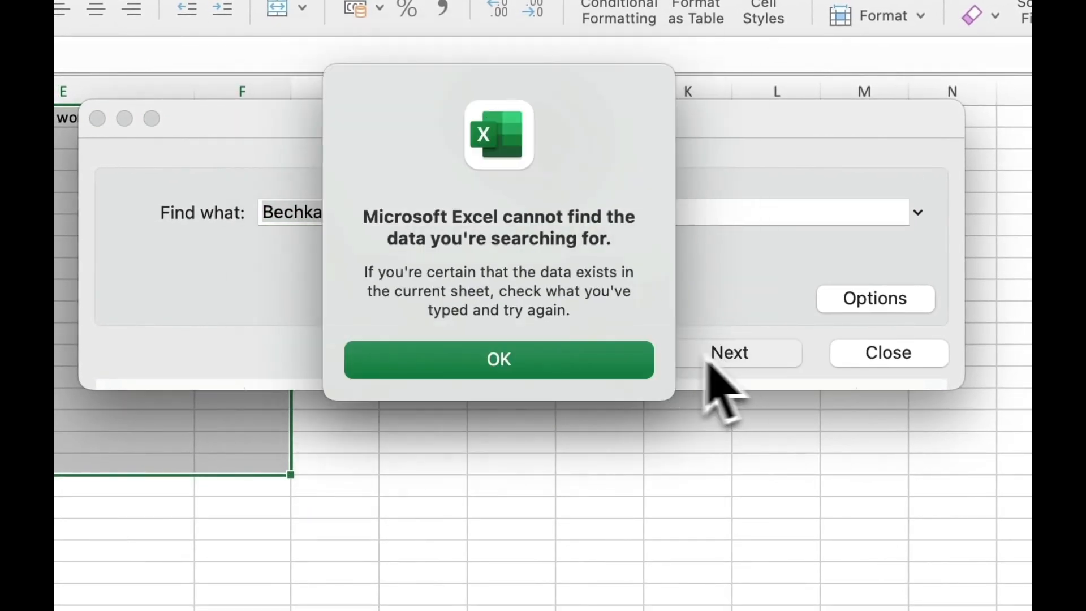
click(521, 354)
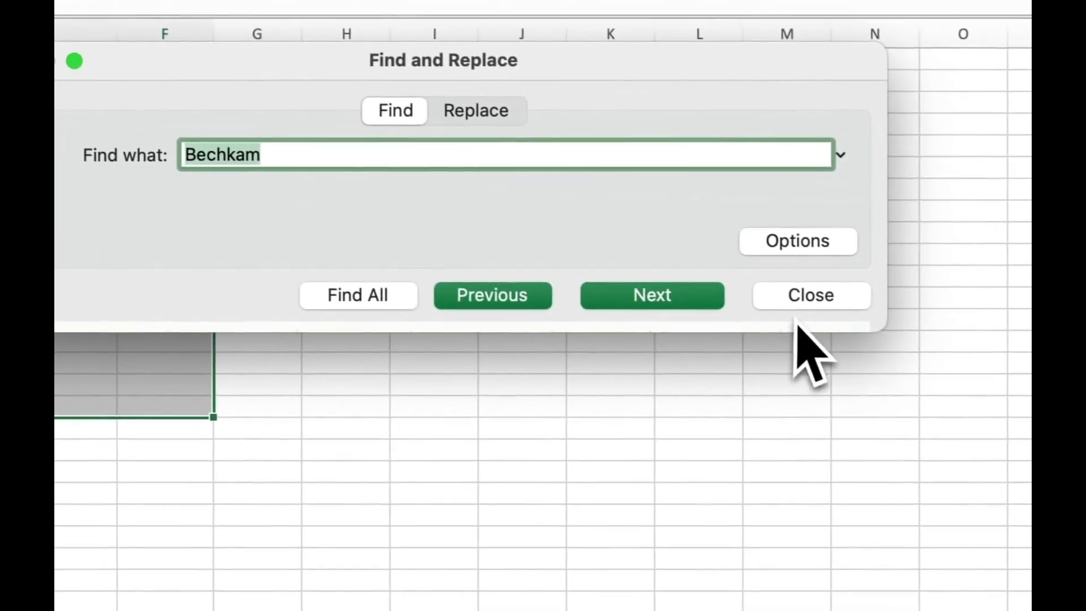
click(789, 297)
click(88, 305)
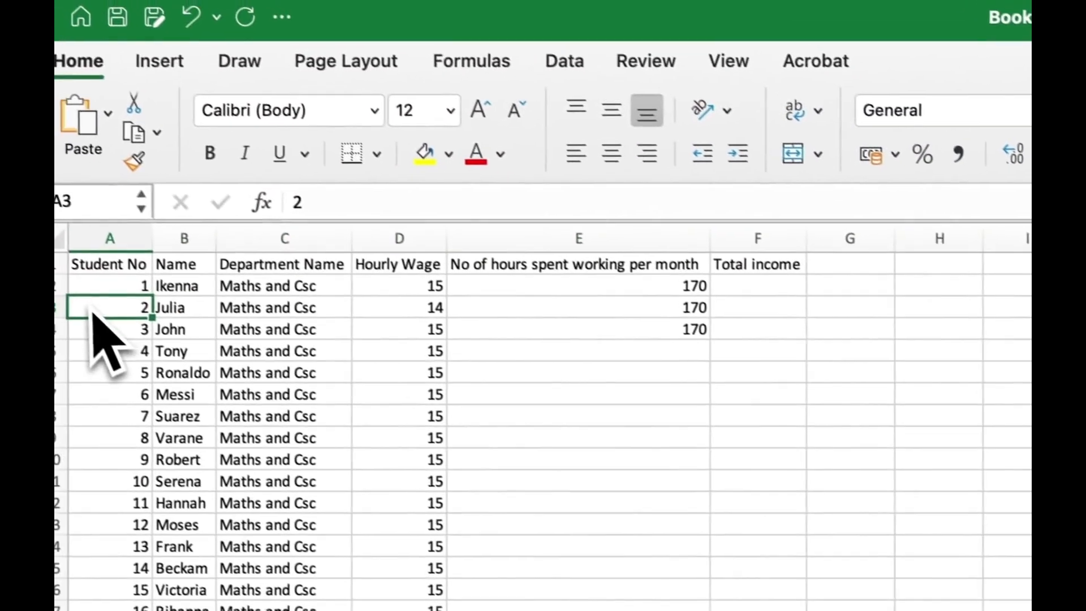
click(201, 249)
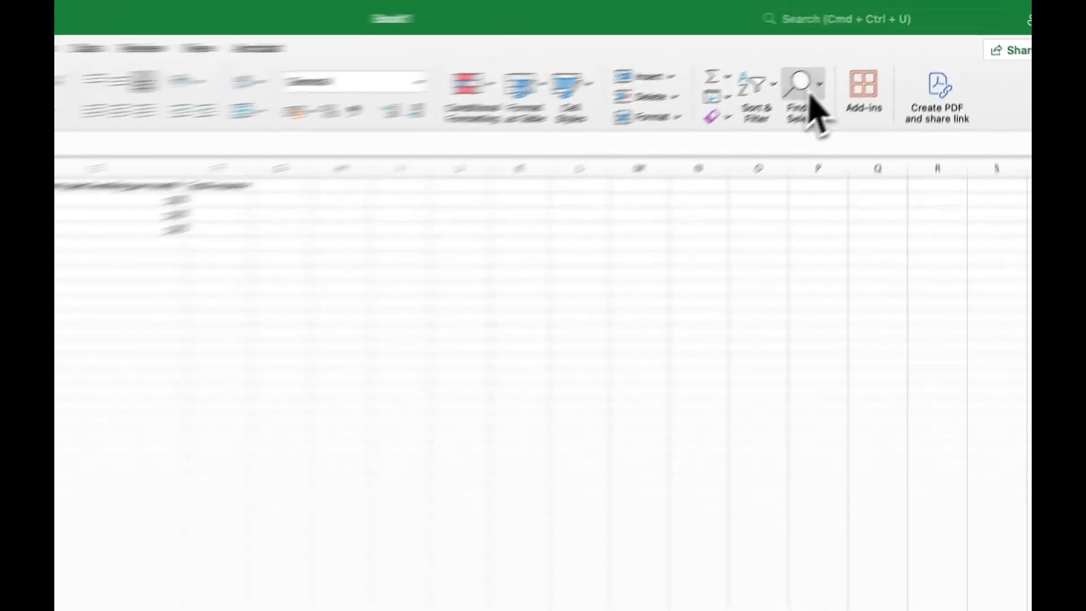
Step: Select the student table from A1 across to column F as the search range
click(858, 63)
click(770, 168)
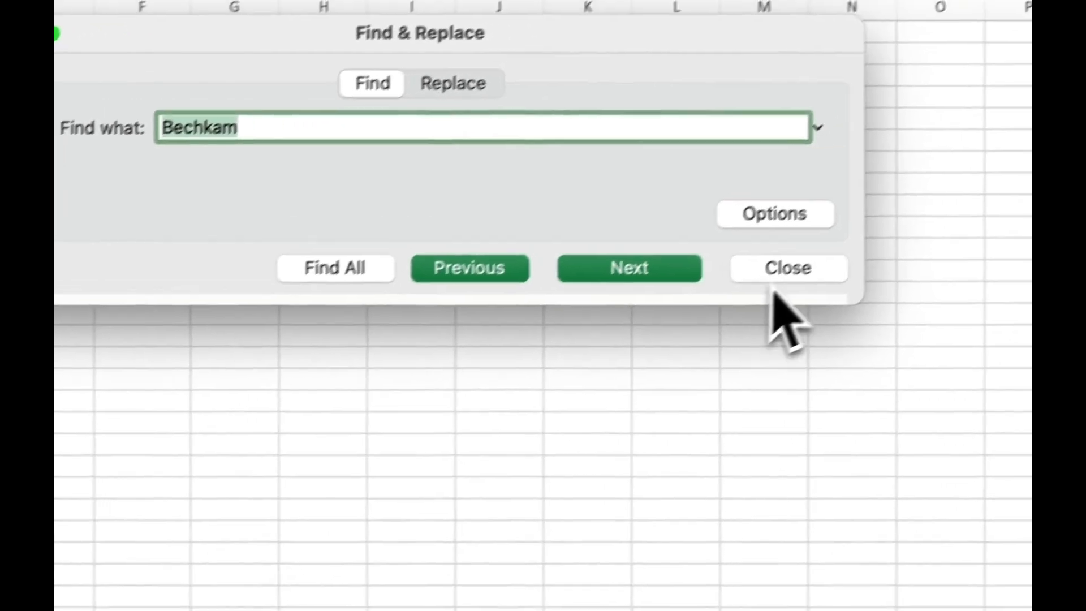
click(779, 277)
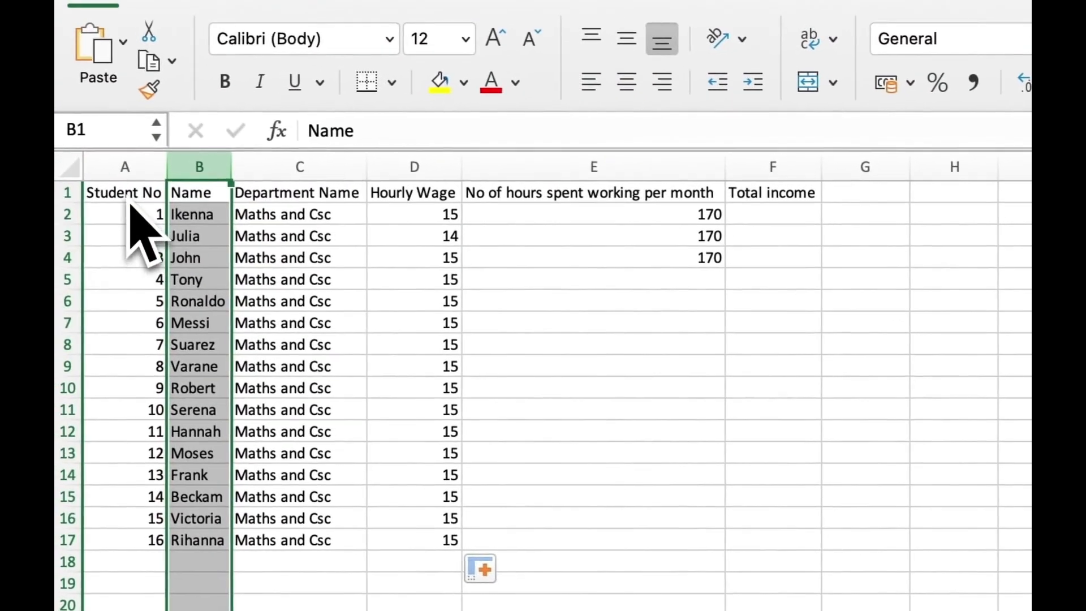
drag(129, 202, 825, 556)
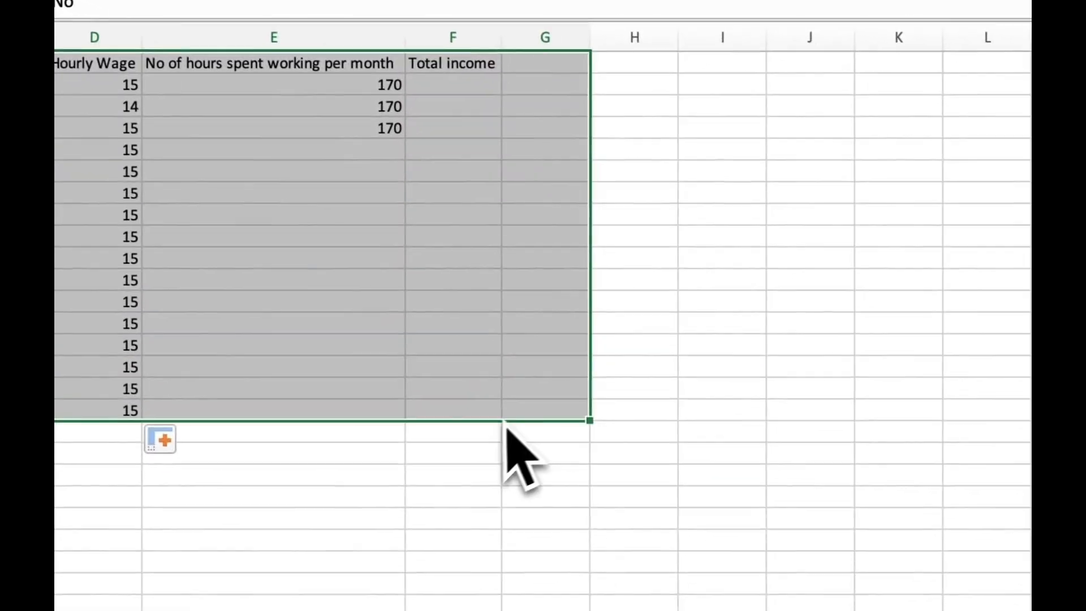
drag(505, 427, 474, 415)
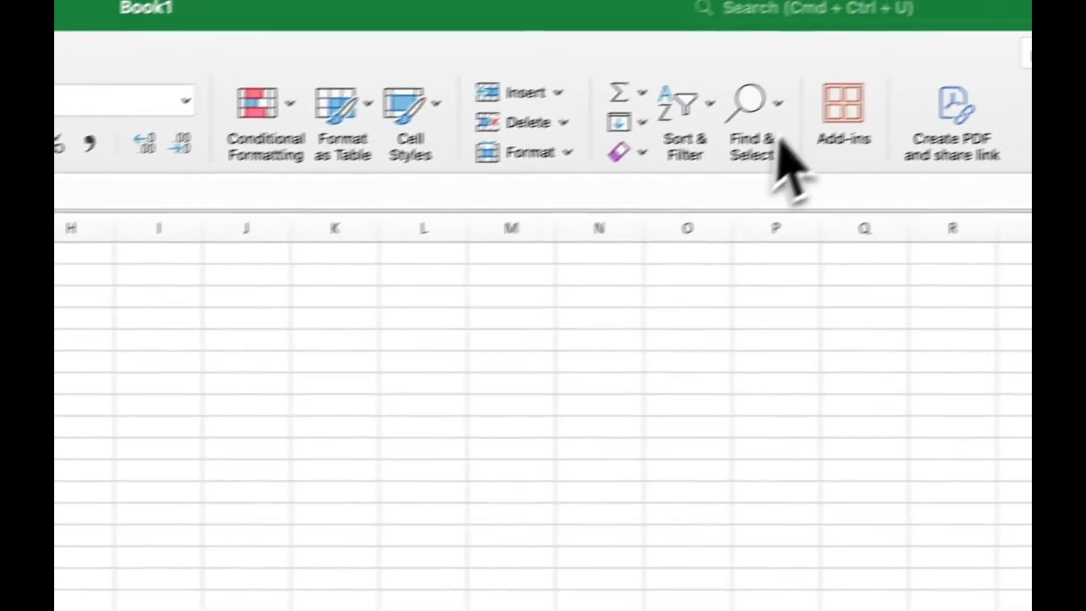
Step: Correct the Find search term from Bechkam to Beckam and find all matches
click(752, 122)
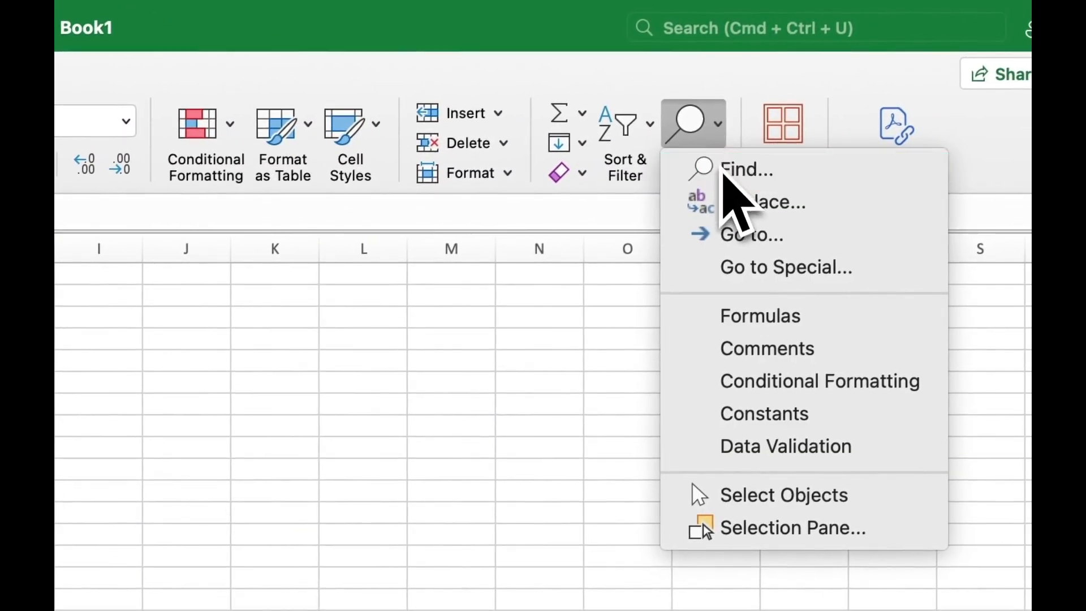
click(721, 167)
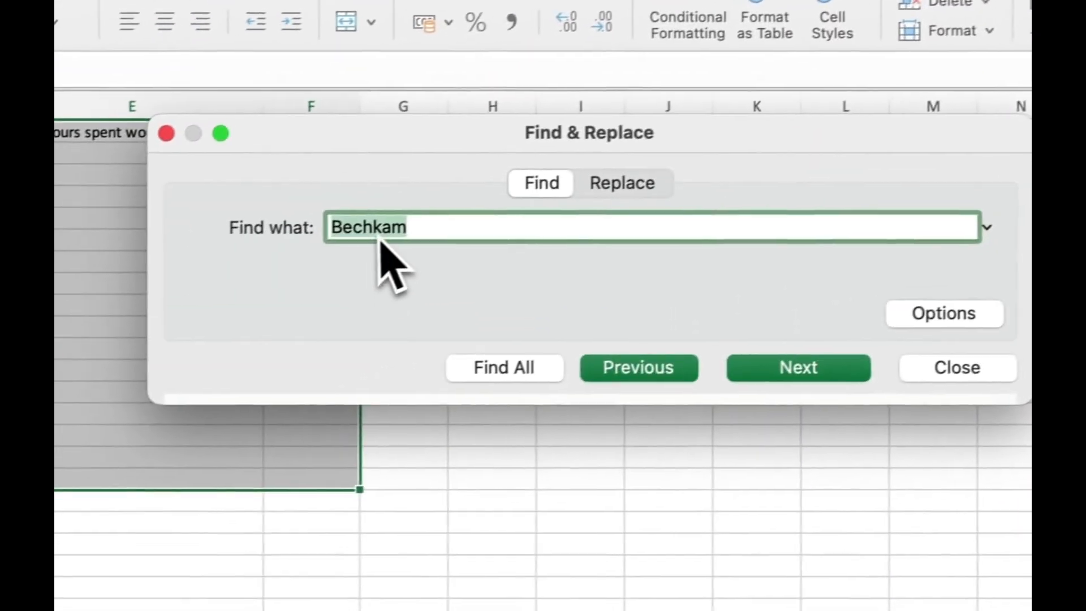
click(373, 240)
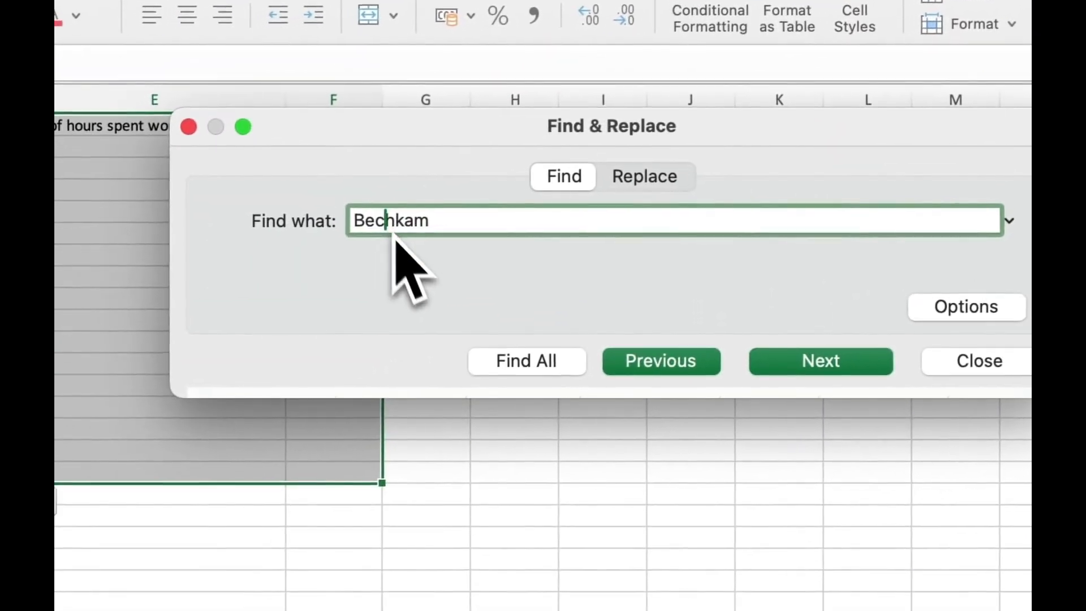
key(End)
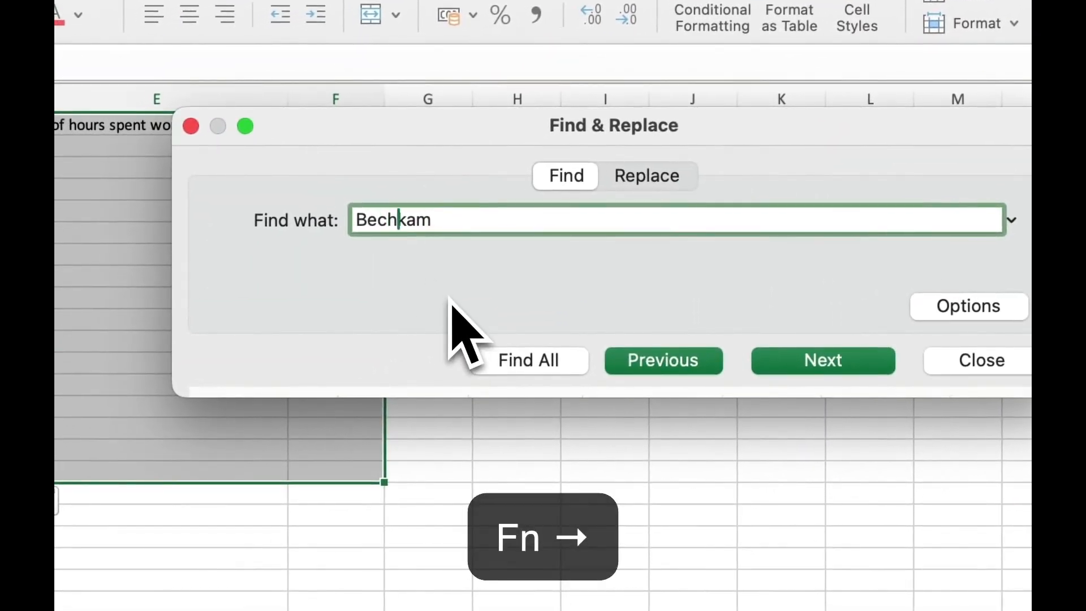
key(BackSpace)
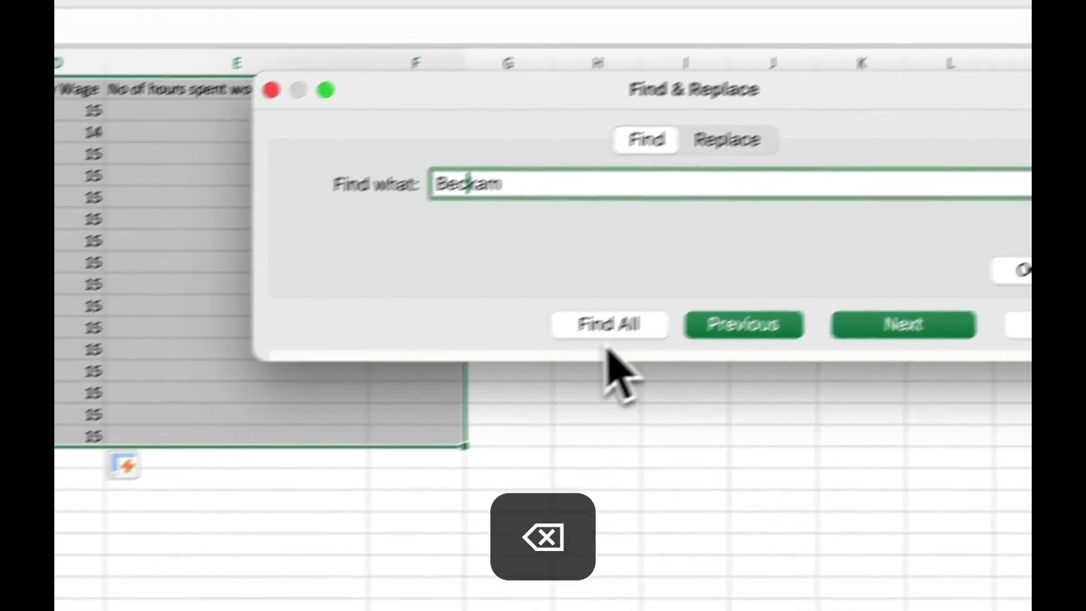
click(532, 360)
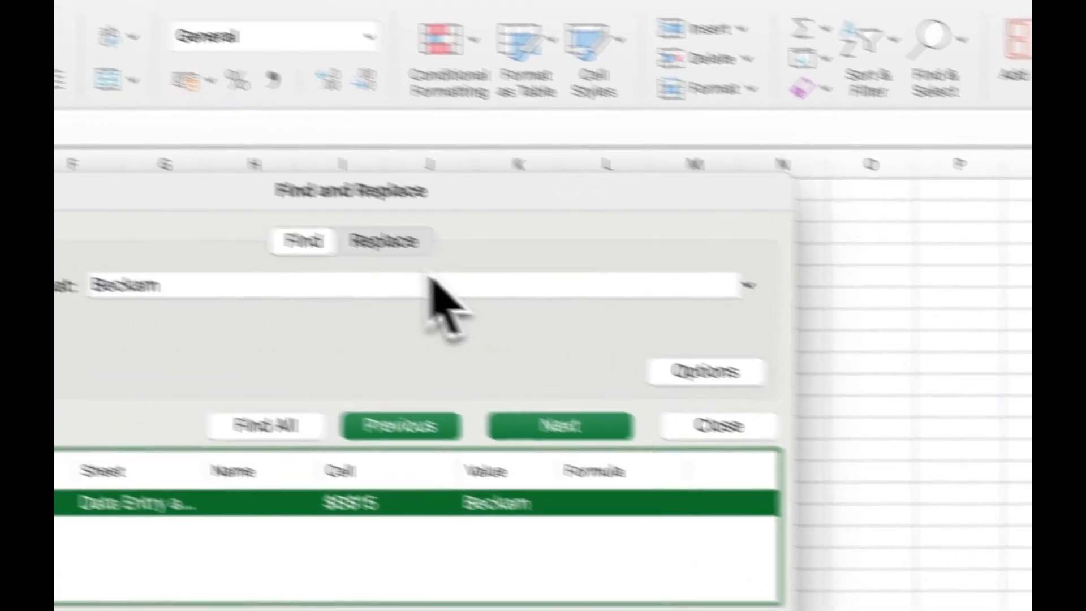
Step: Replace All occurrences of 15 with 15.5 across the sheet, making 16 replacements
click(268, 199)
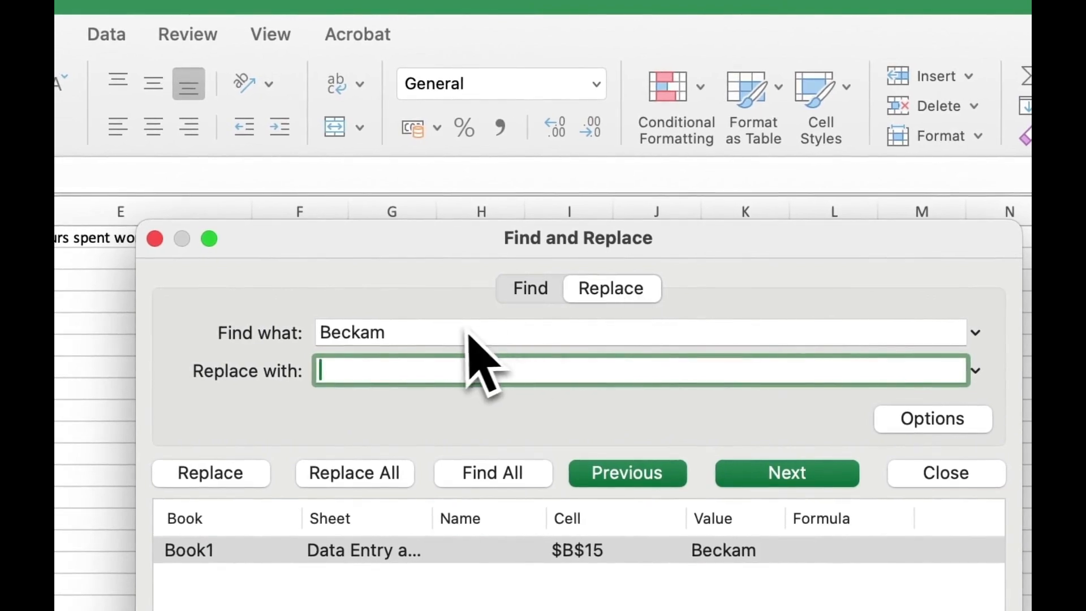
click(454, 333)
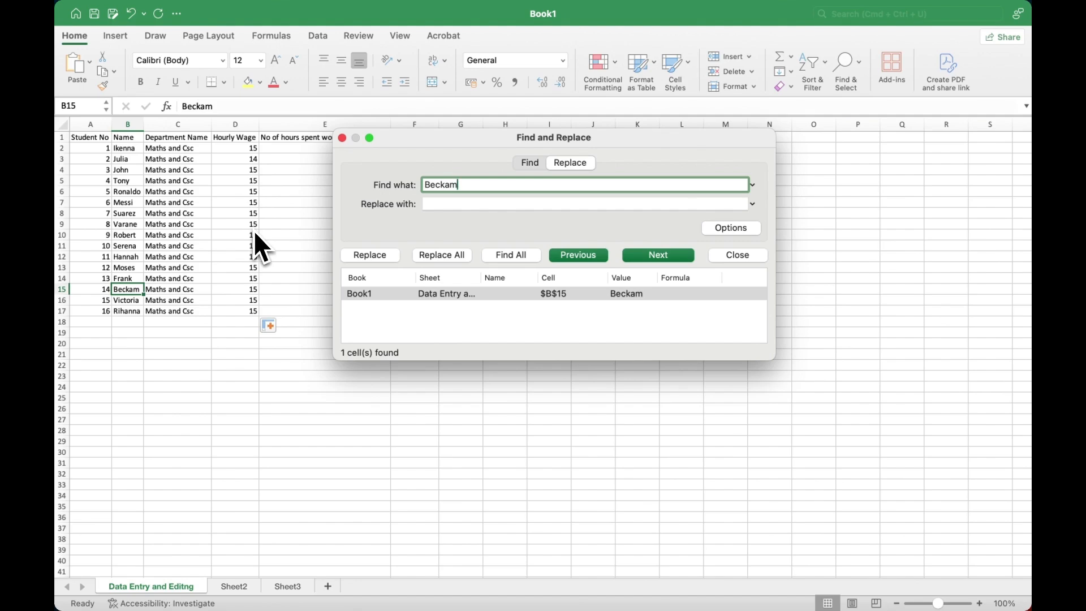
click(448, 207)
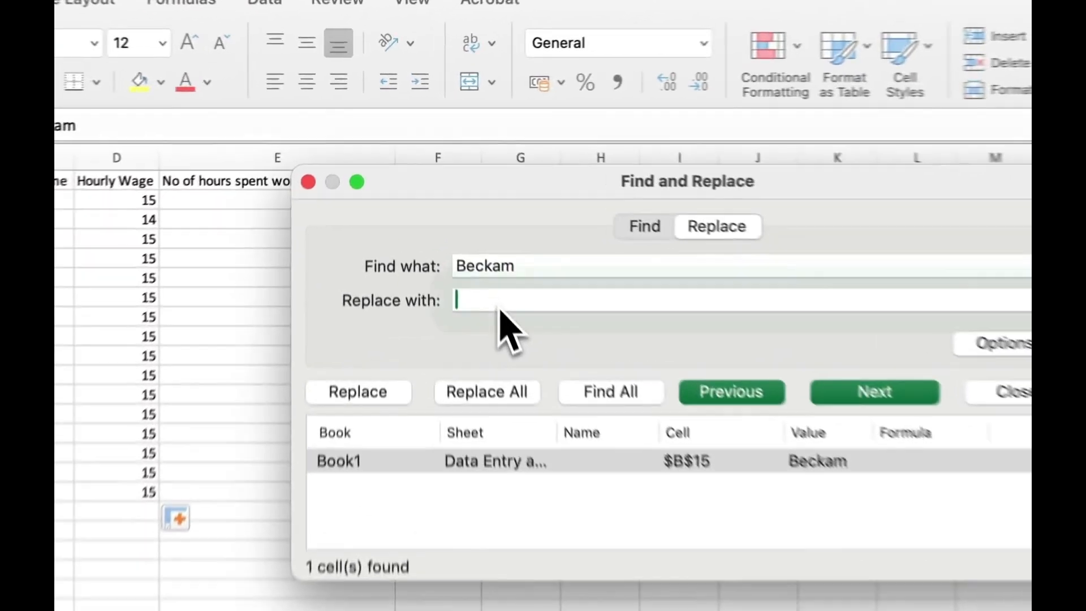
click(536, 267)
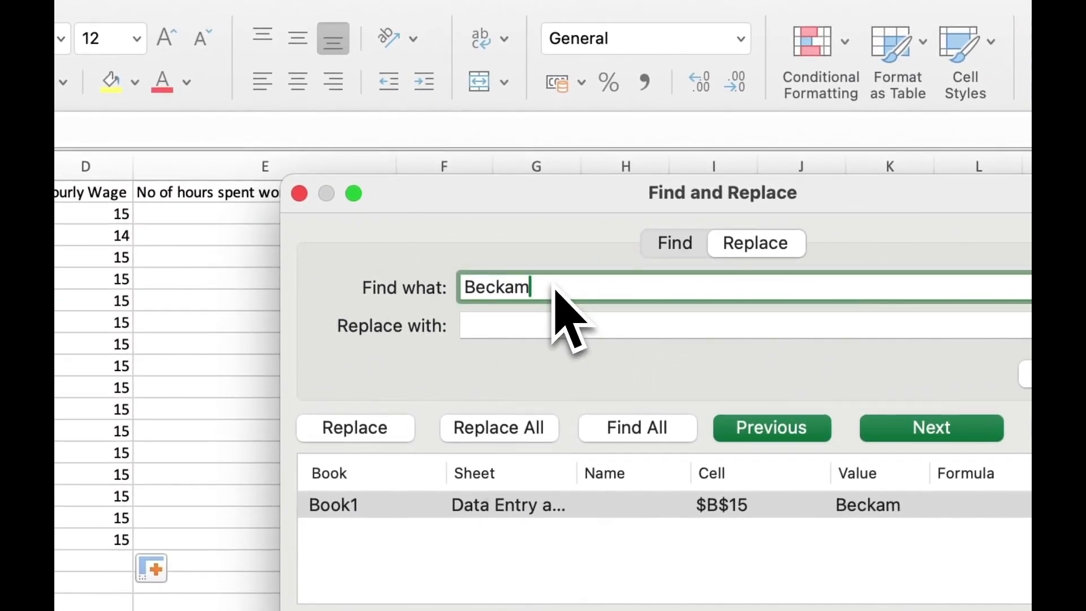
key(BackSpace)
key(BackSpace)
key(BackSpace)
key(BackSpace)
key(BackSpace)
key(BackSpace)
text(15)
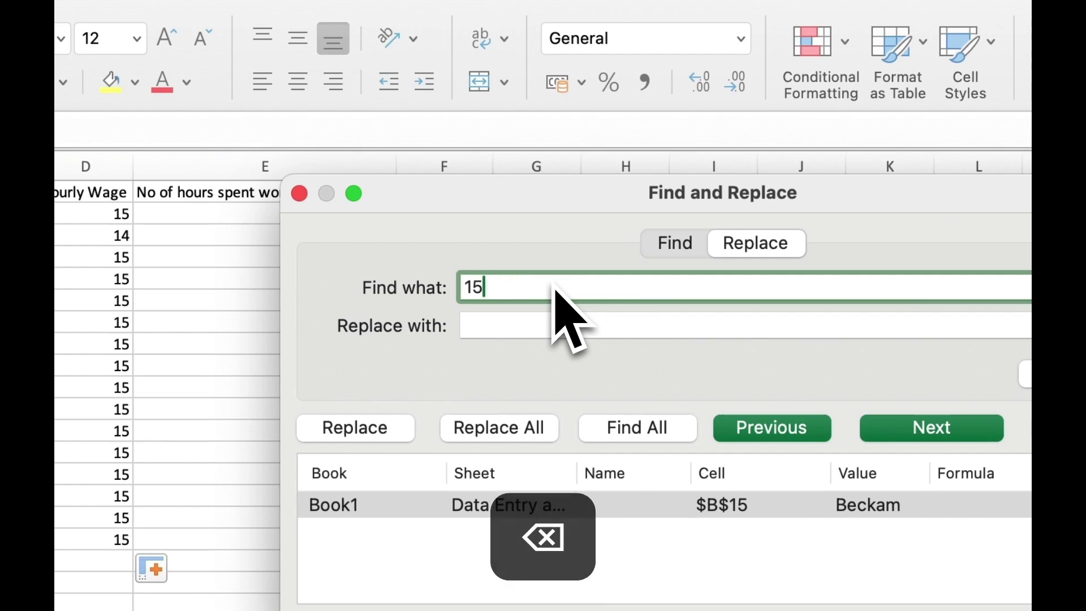
click(546, 337)
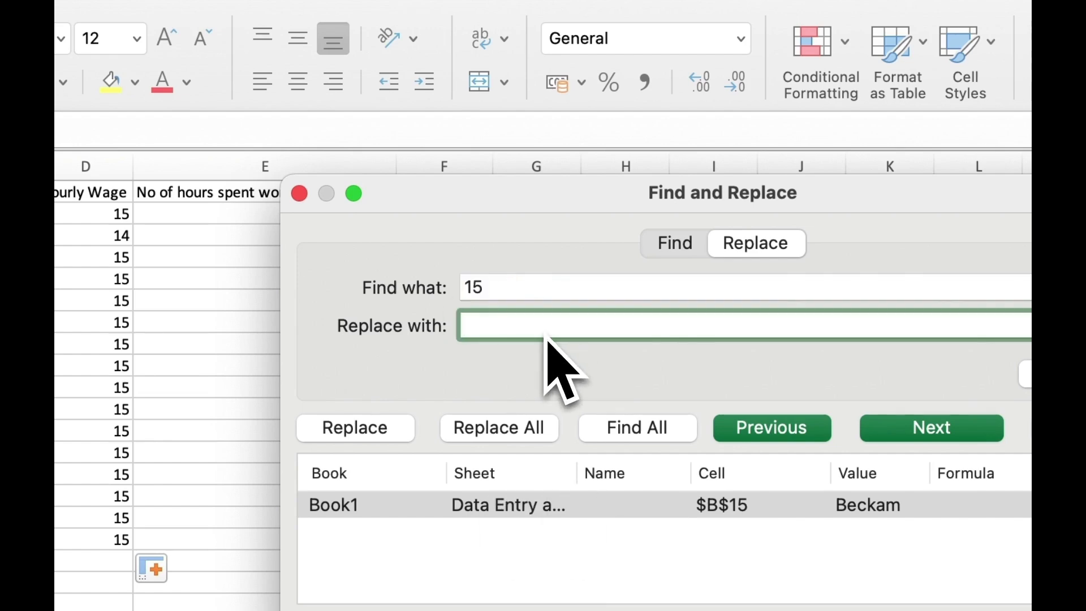
text(15.5)
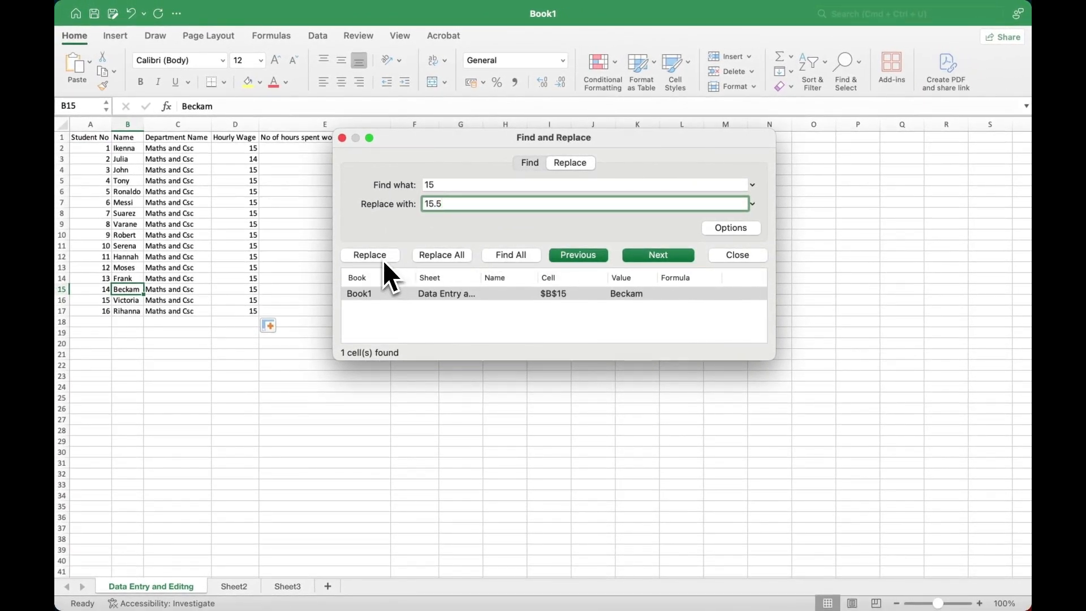
click(434, 256)
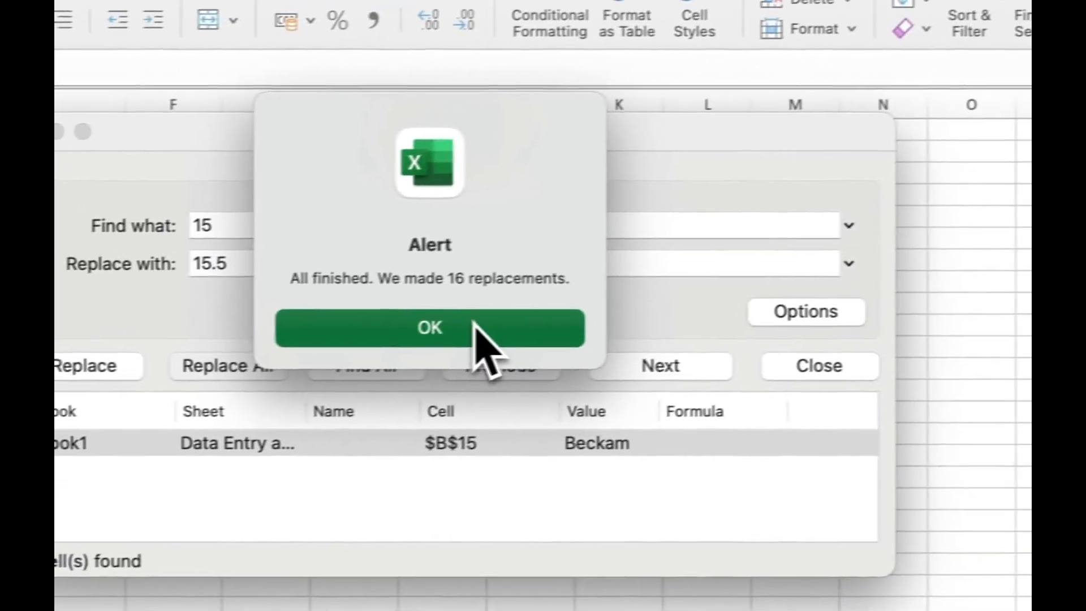
click(474, 322)
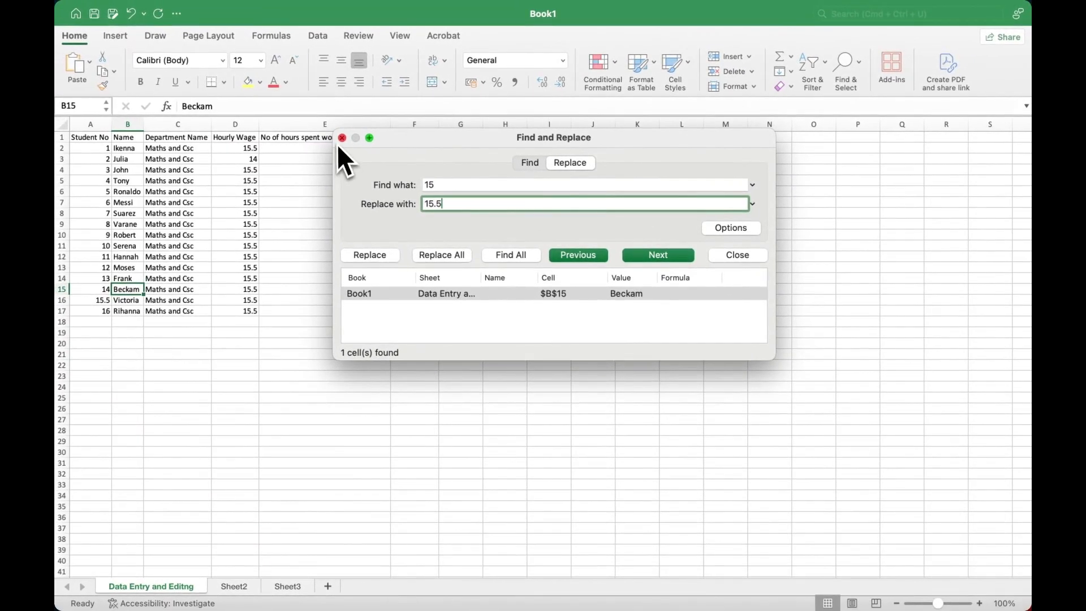
click(342, 138)
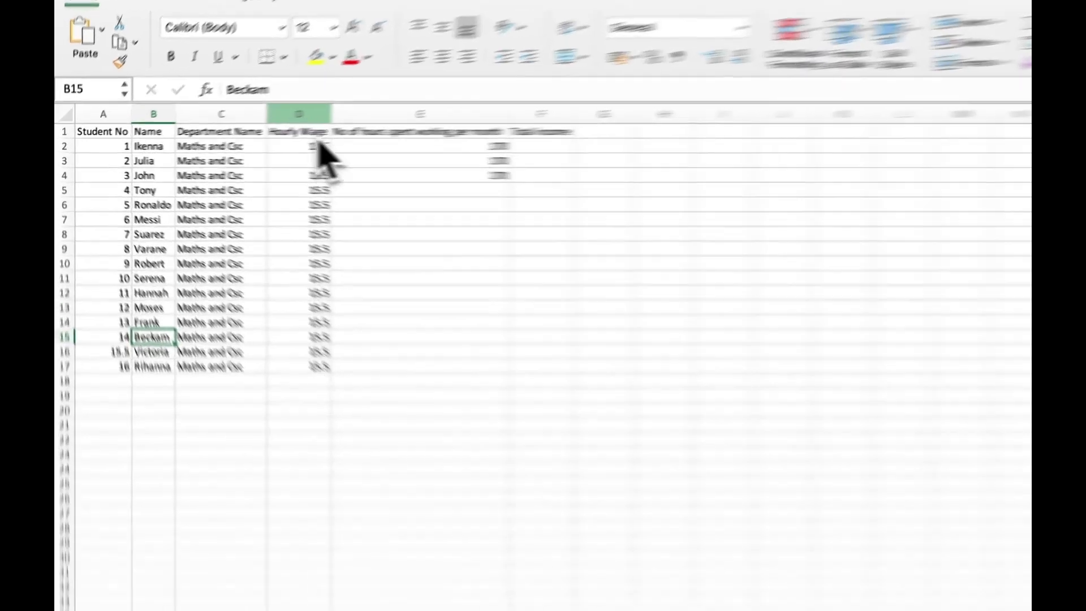
Step: Undo the 15.5 replacement with Cmd+Z, restoring wages of 15 and student number 15
click(235, 124)
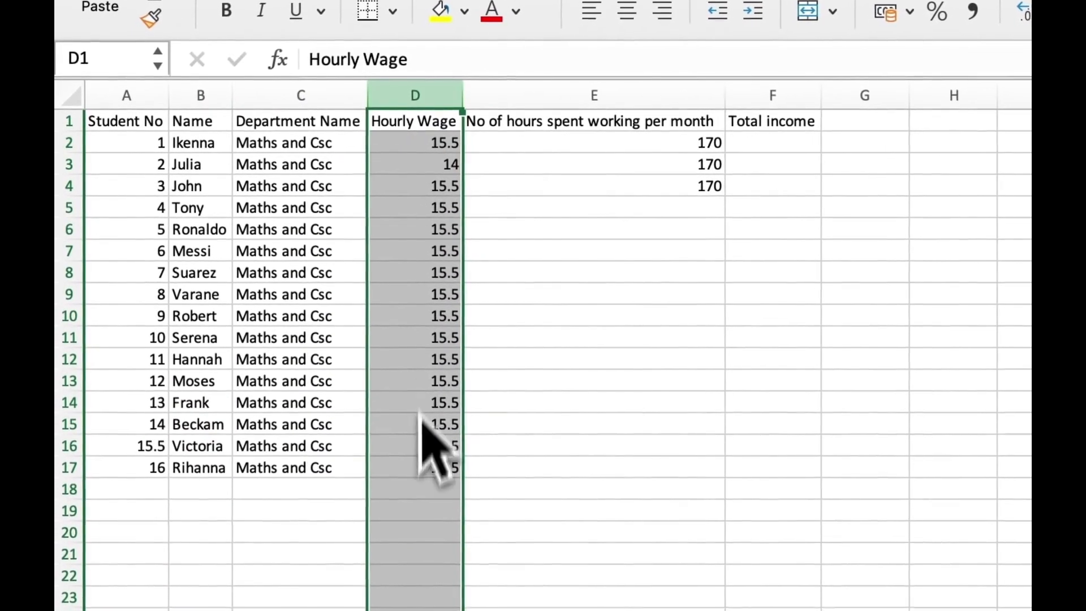
click(71, 446)
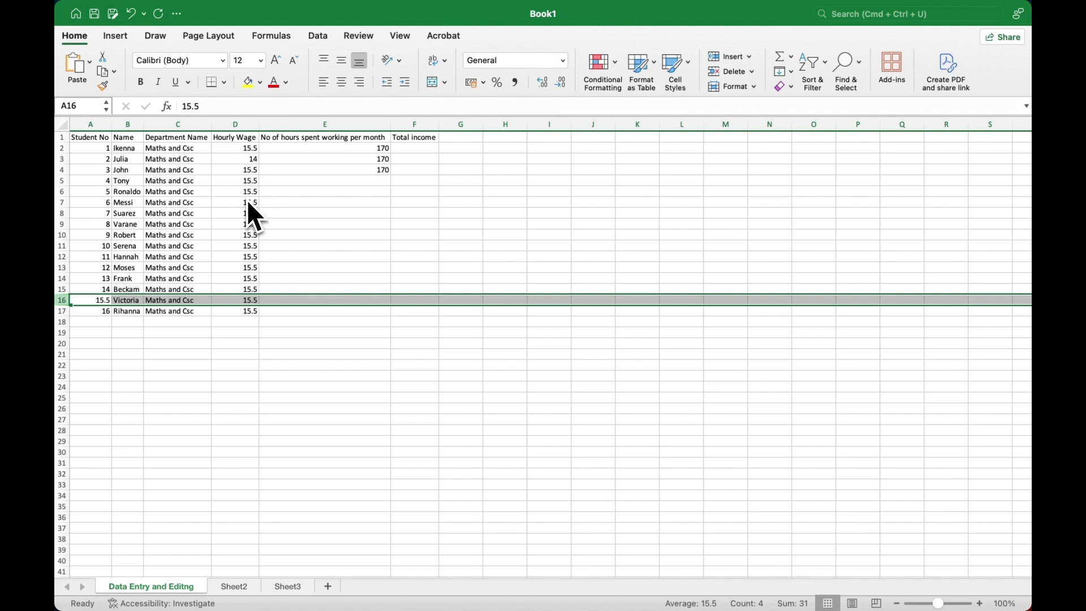
key(super+z)
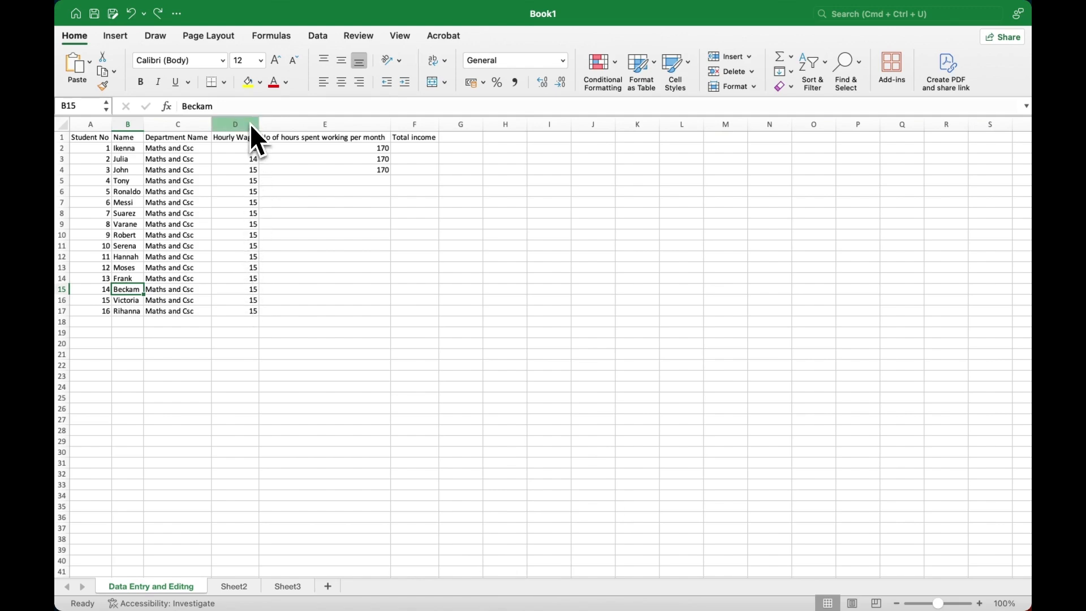
Step: Within column D only, replace every wage of 15 with 15.5, leaving the 14 in D3
click(251, 124)
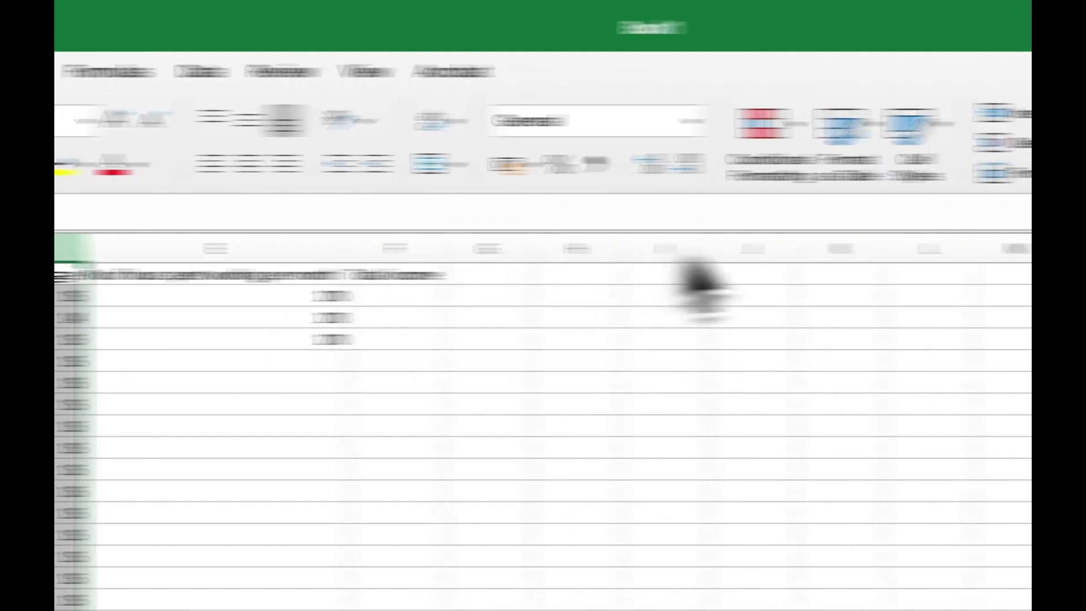
click(794, 129)
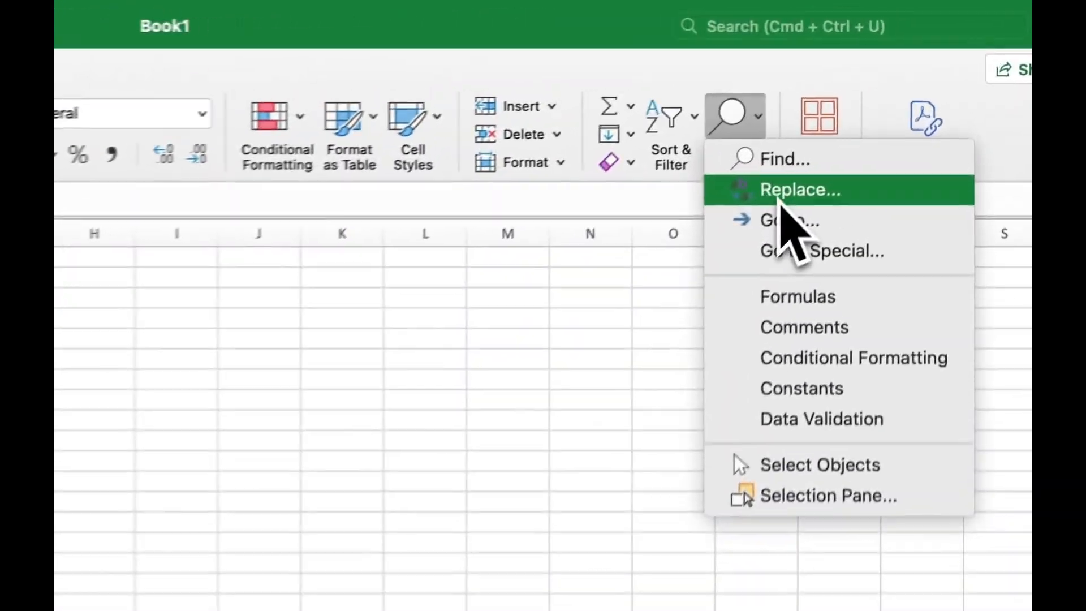
click(799, 190)
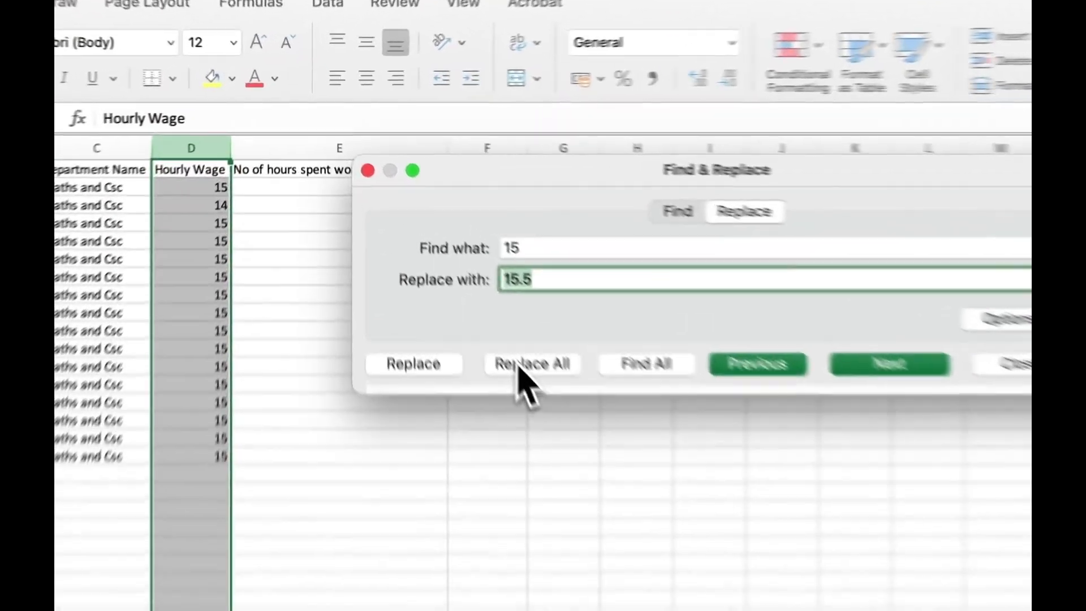
click(434, 255)
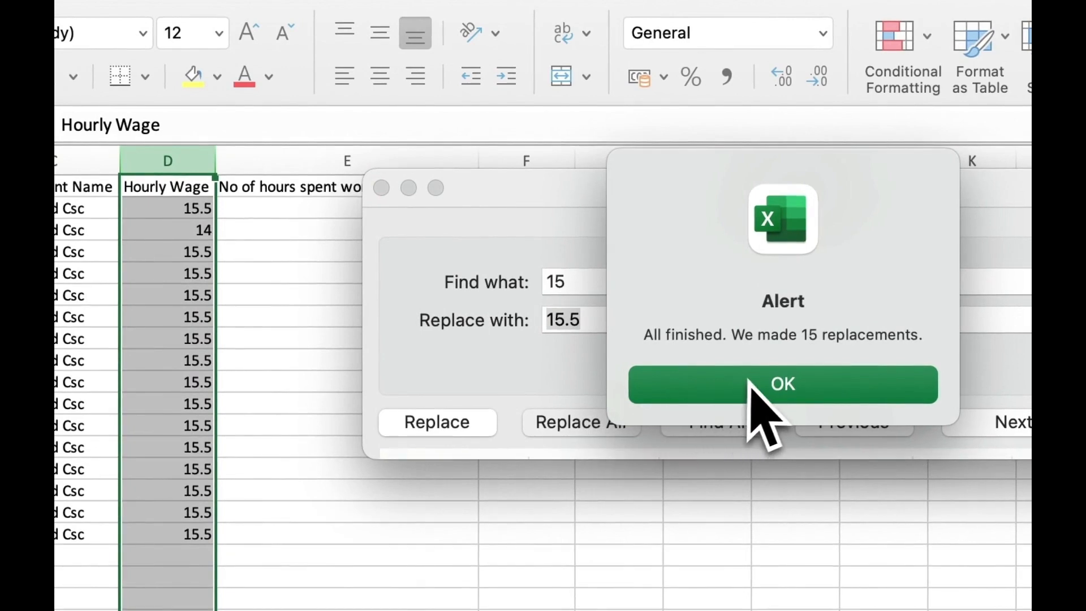
click(787, 385)
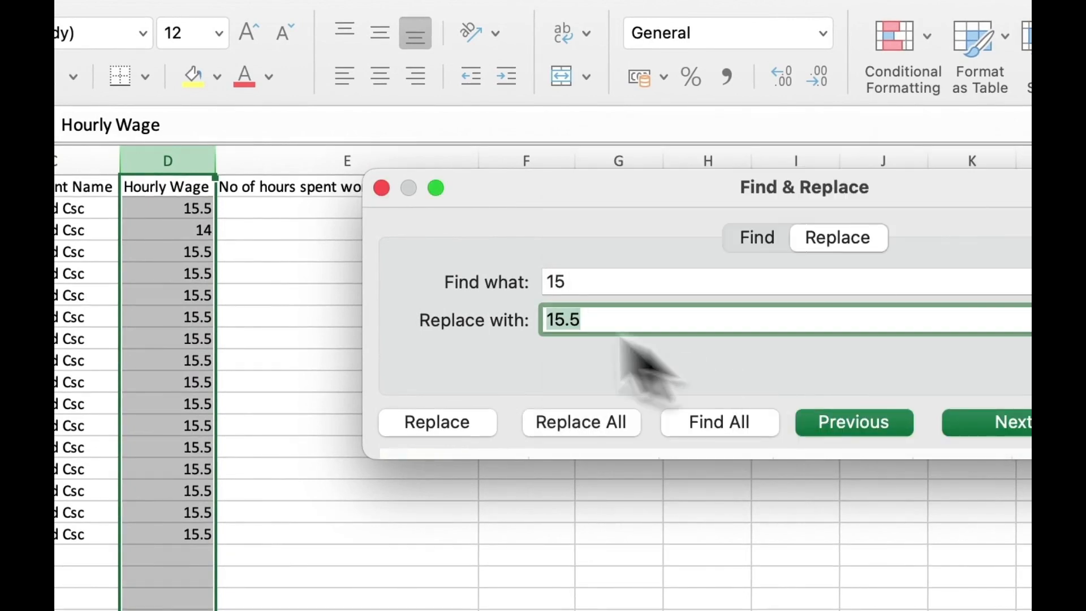
click(381, 188)
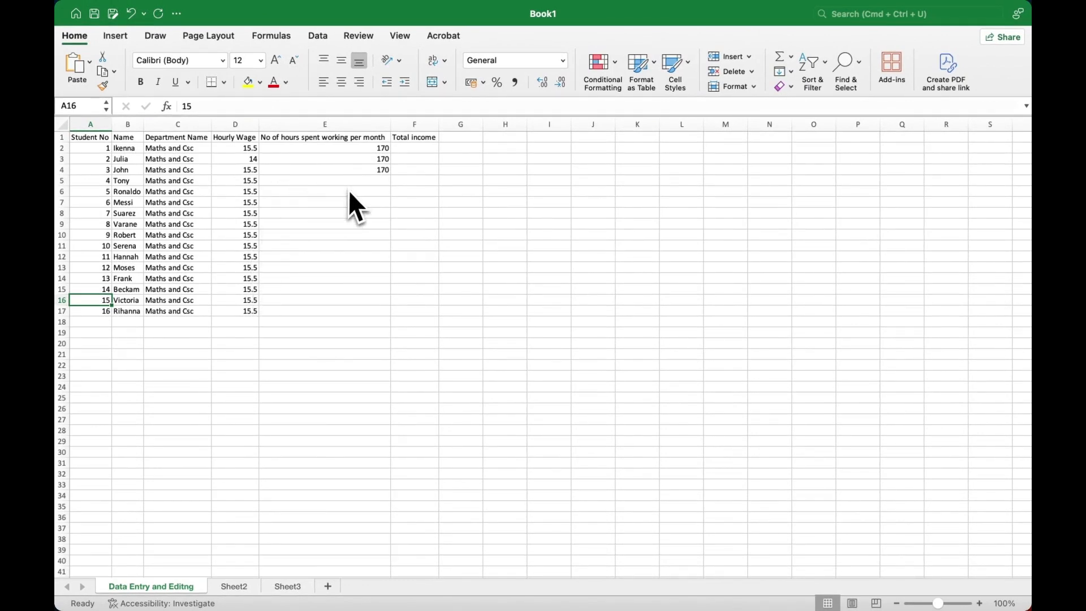
Step: Enter monthly hours 180, 130, 124 and 144 in E5–E8, then E9's value, fixing a typo
click(482, 270)
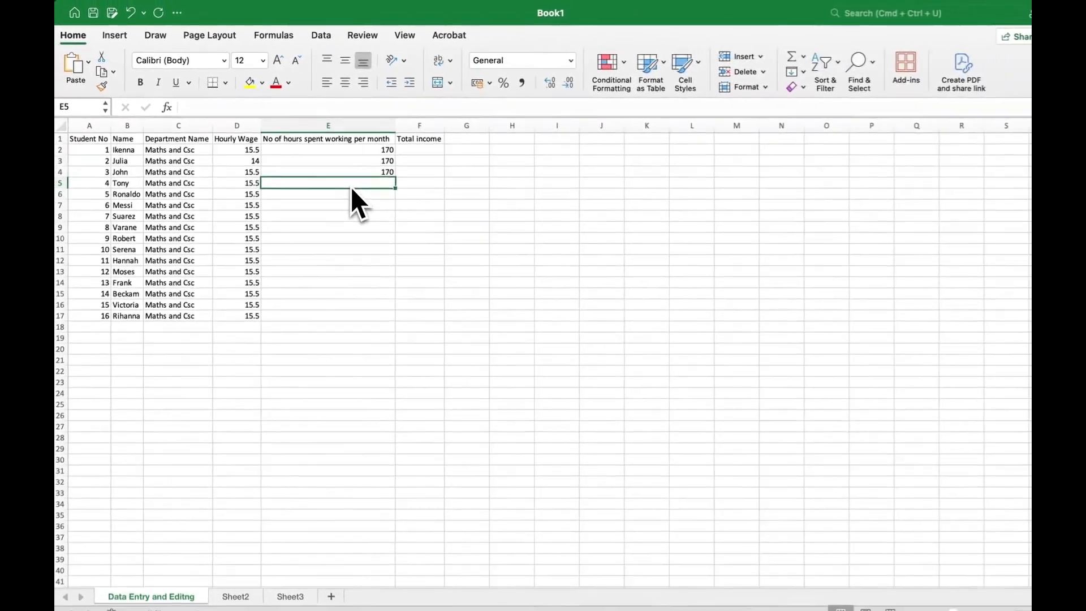
text(180)
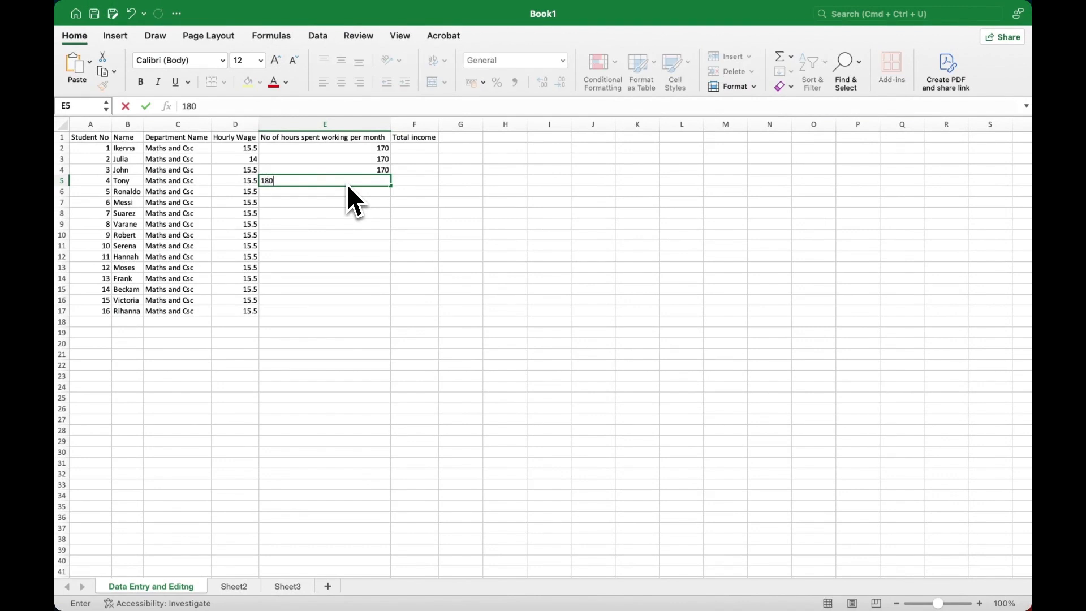
key(Return)
text(130)
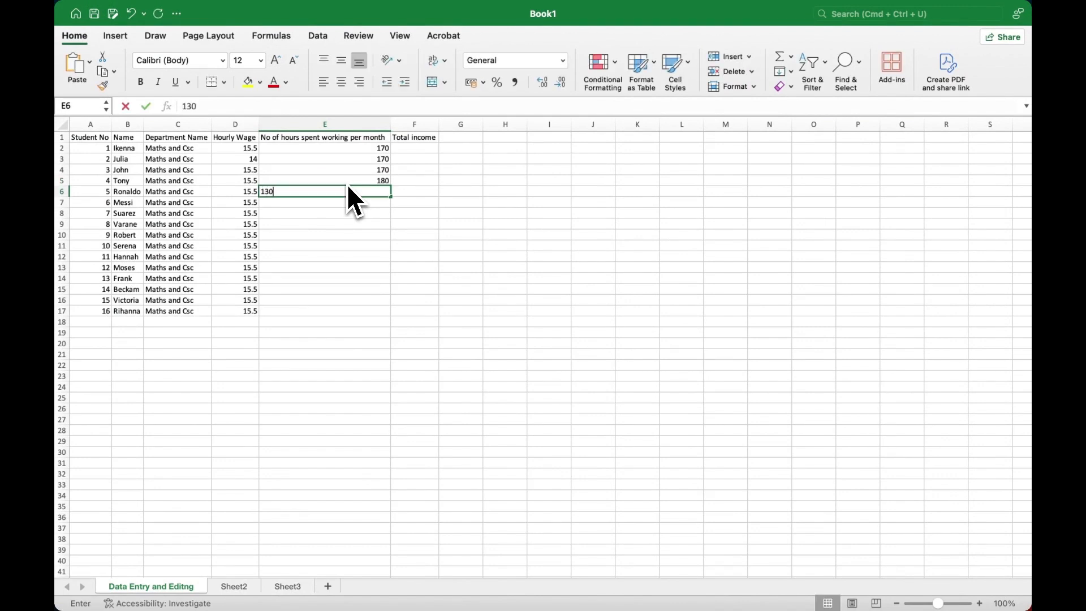
key(Return)
text(124)
key(Return)
text(144)
key(Return)
text(1590)
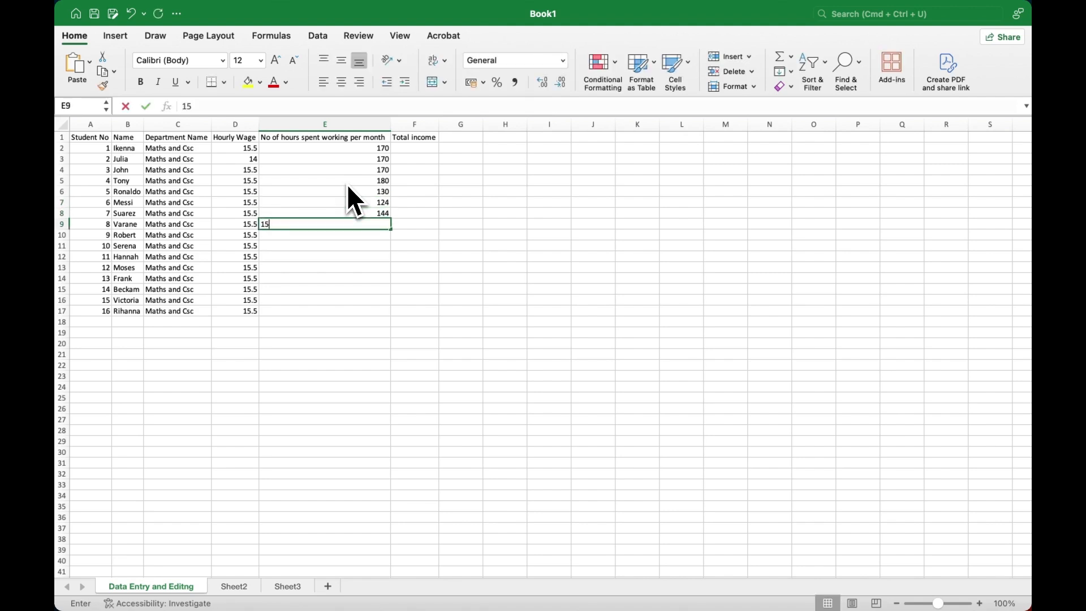
key(BackSpace)
key(BackSpace)
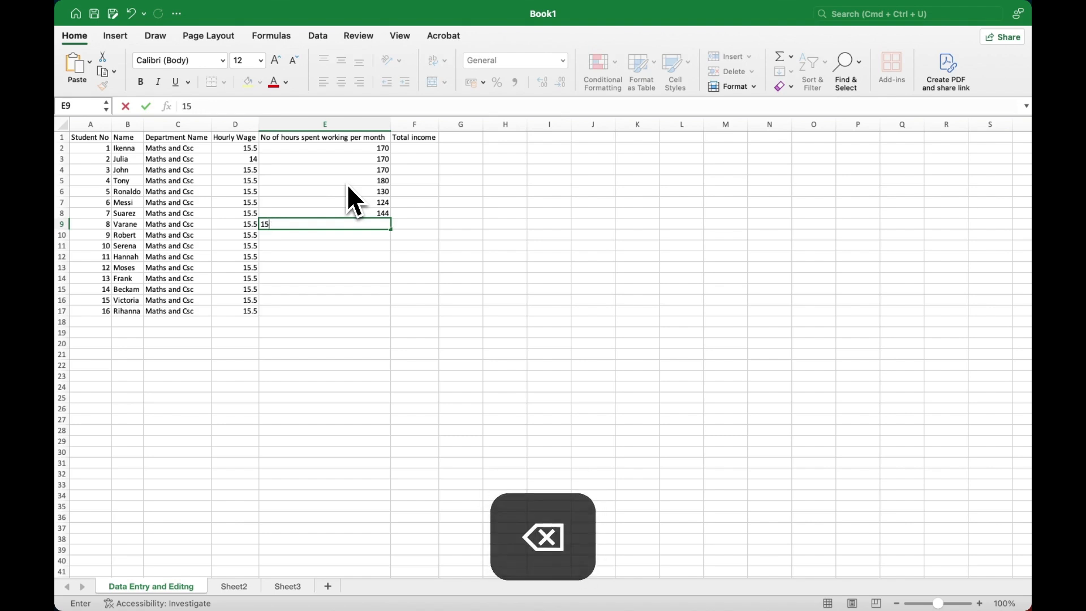
text(0)
key(Return)
Step: Enter hours 123, 170, 160, 133, 122, 100, 33 and 90 in E10 through E17
text(23)
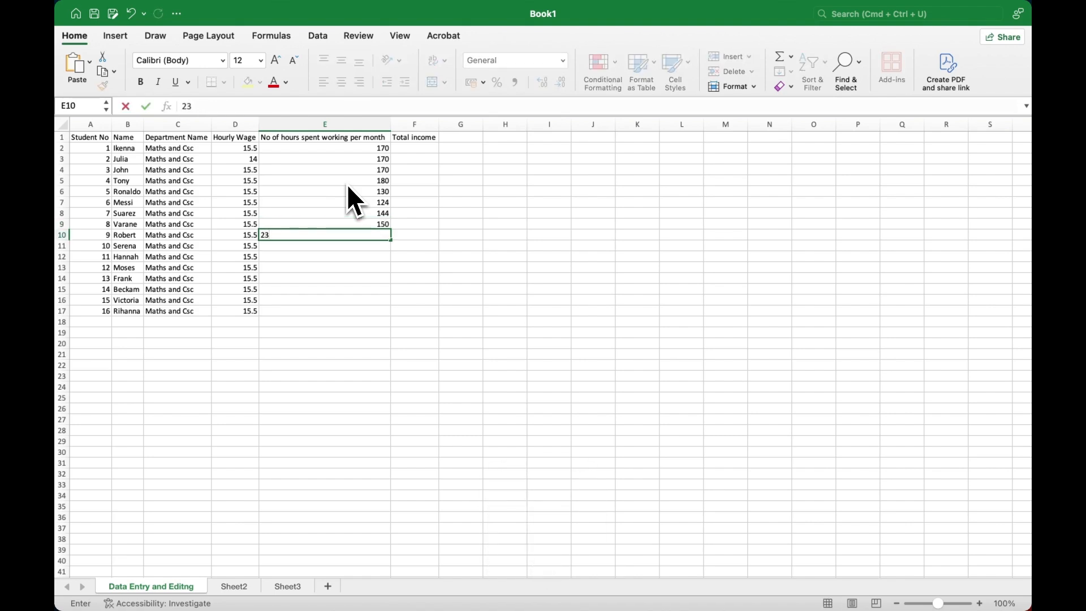
key(BackSpace)
text(123)
key(Return)
text(170)
key(Return)
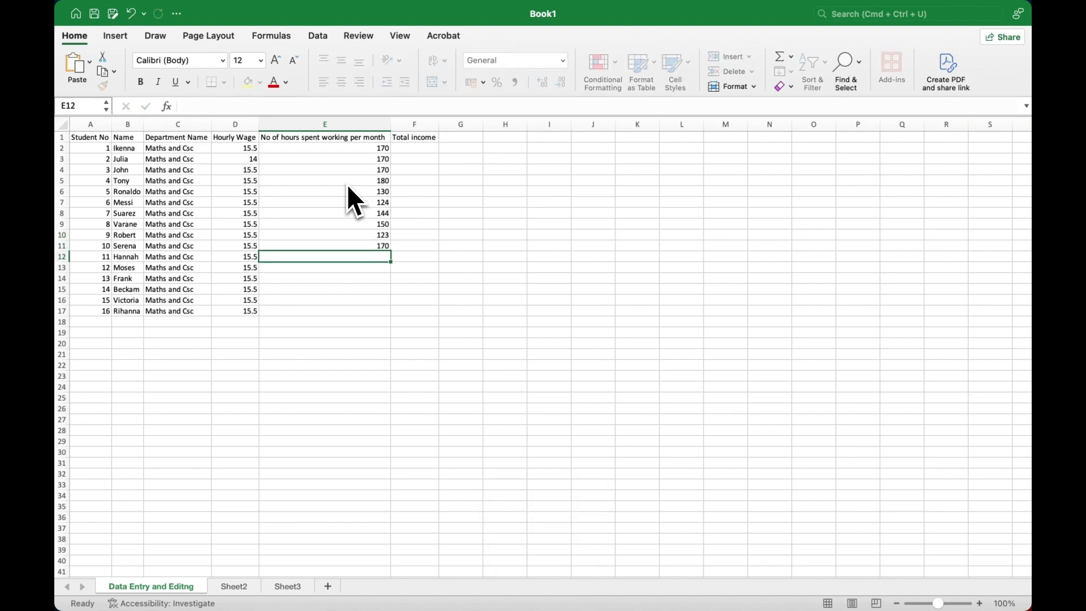
text(160)
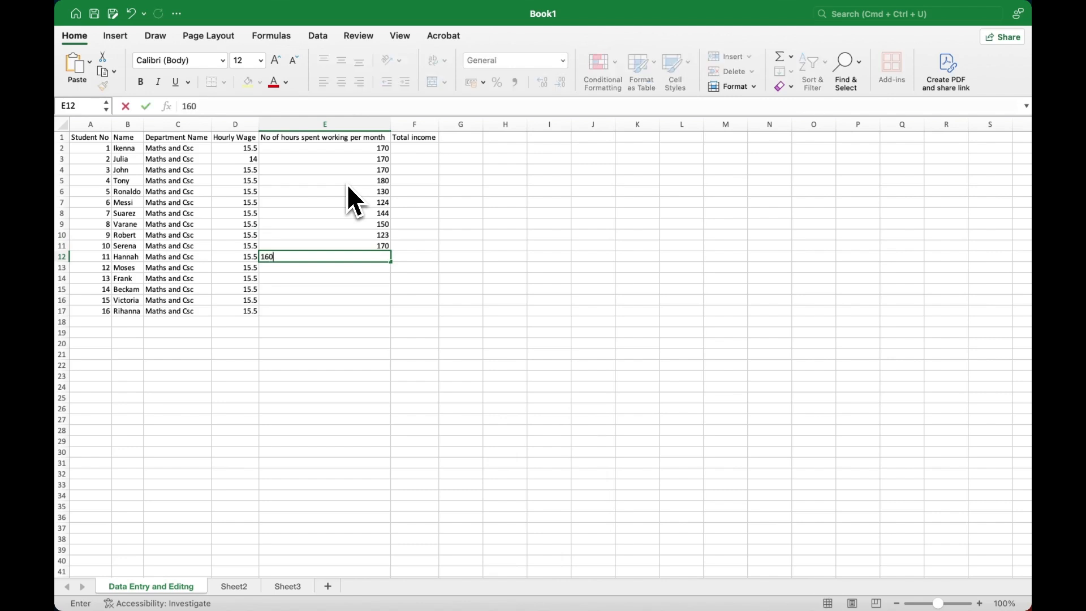
key(Return)
text(133)
key(Return)
text(122)
key(Return)
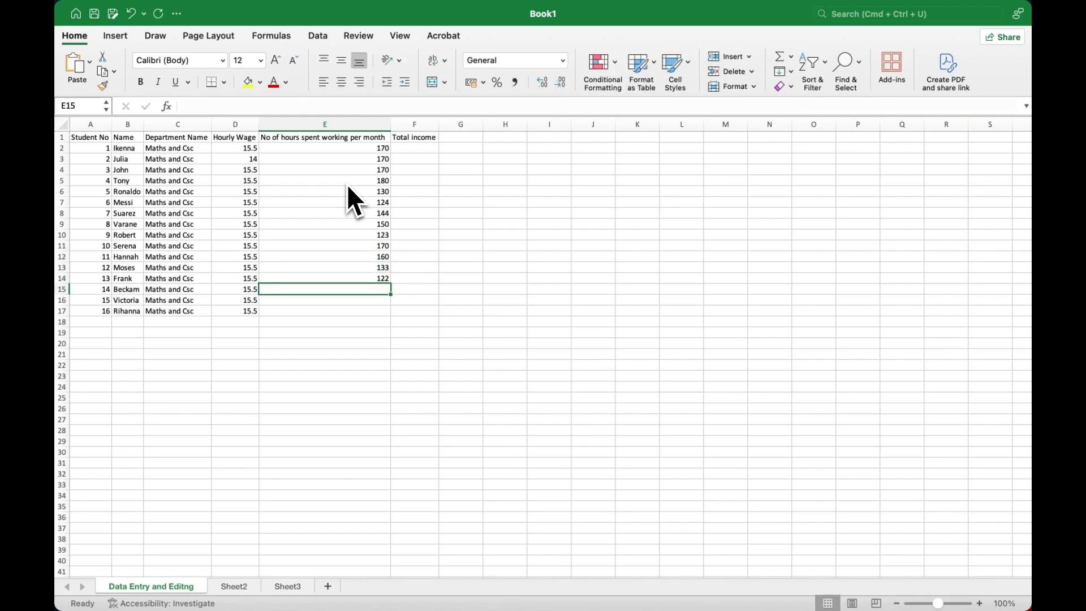
text(100)
key(Return)
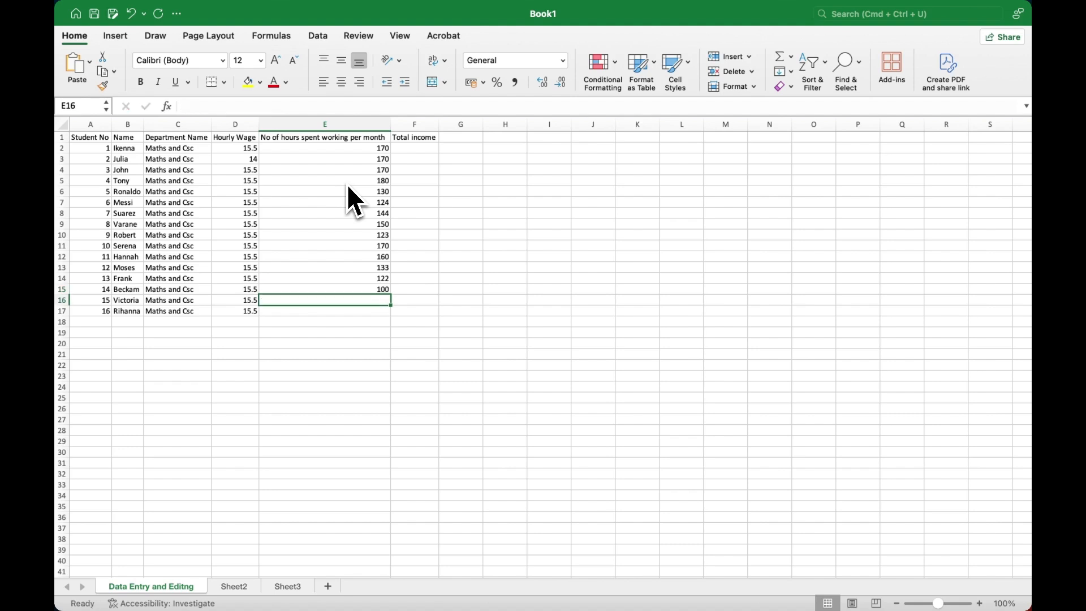
text(33)
key(Return)
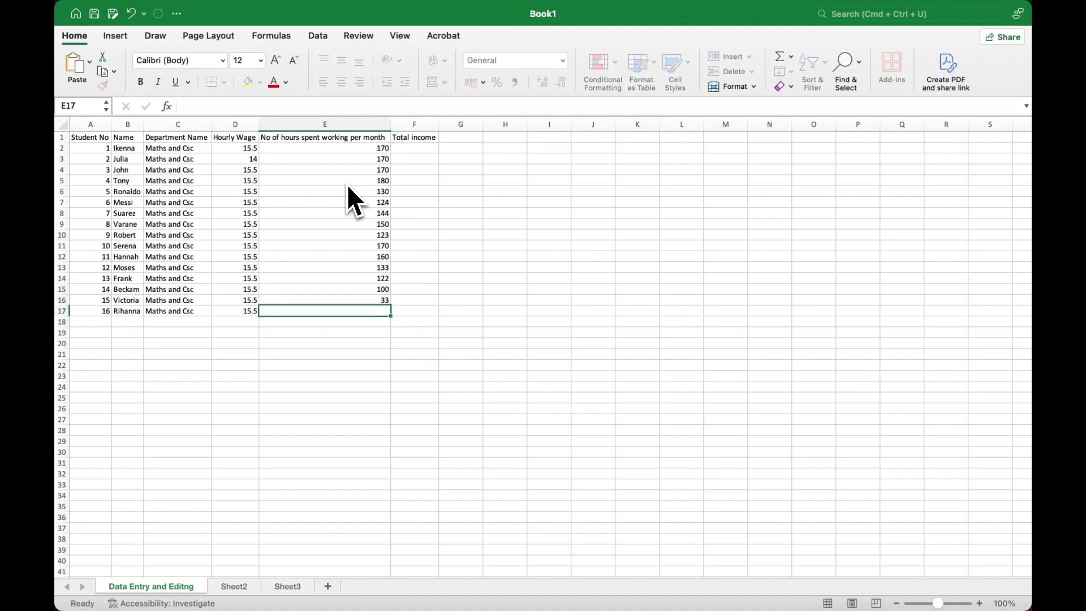
text(90)
key(Return)
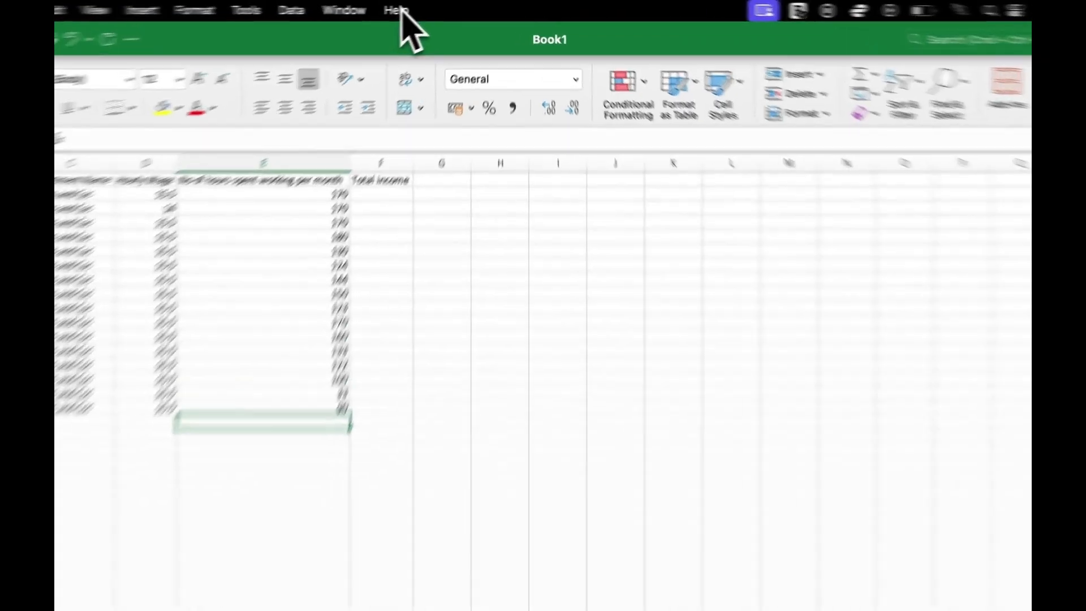
Step: Search 'auto' in the command search and open the AutoCorrect: English options
click(429, 7)
text(auto)
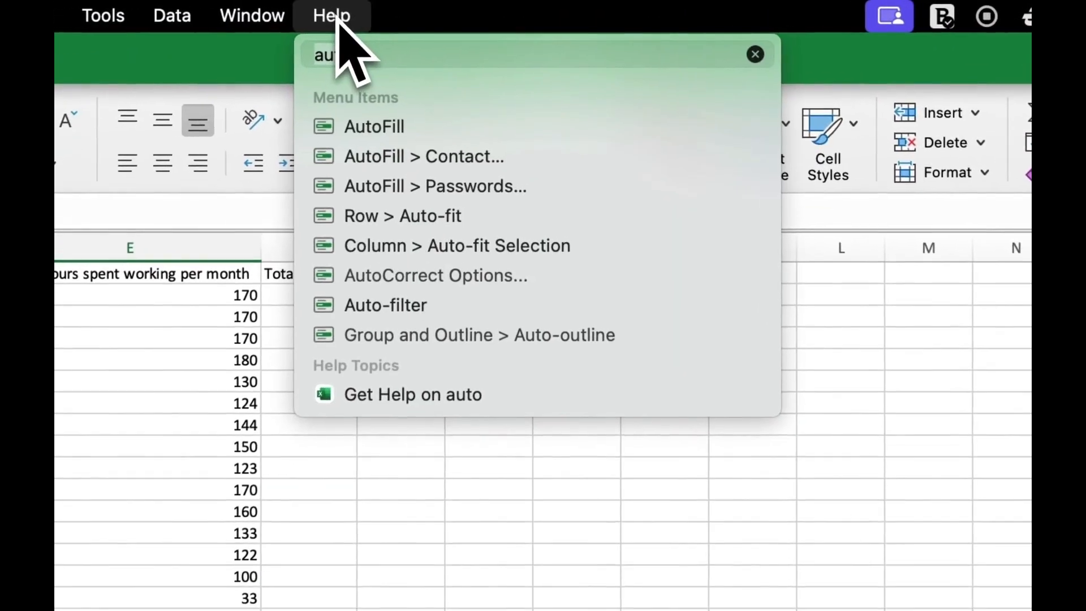
click(756, 54)
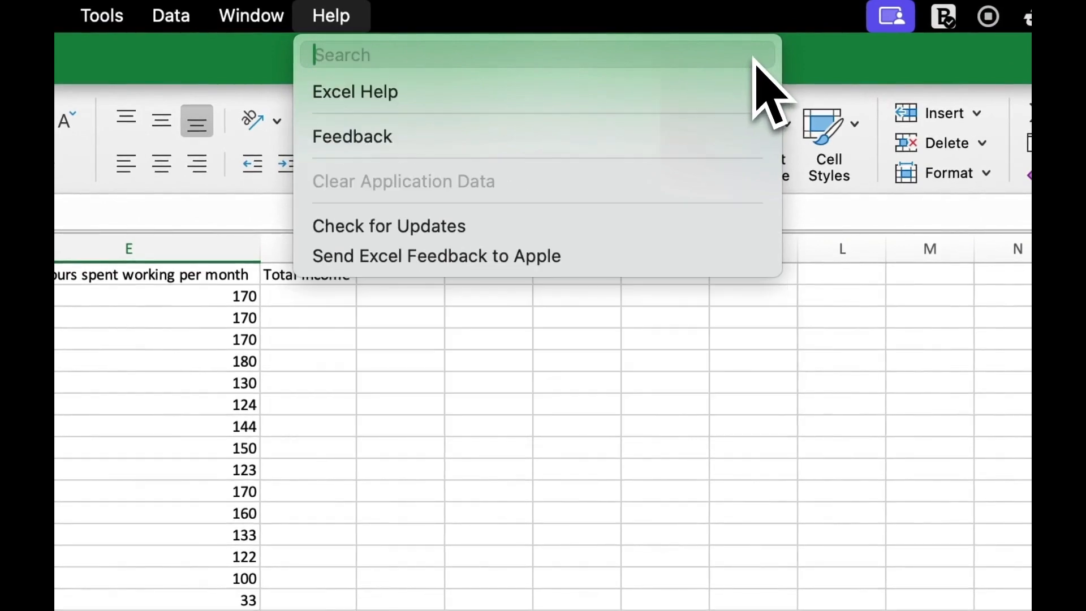
text(auto)
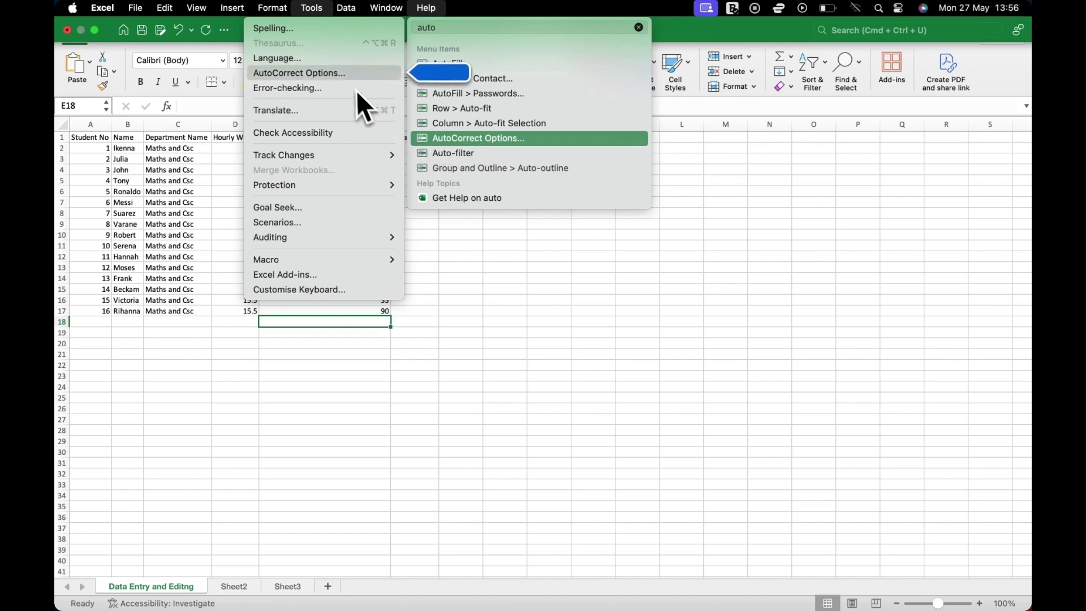
mouse_move(311, 11)
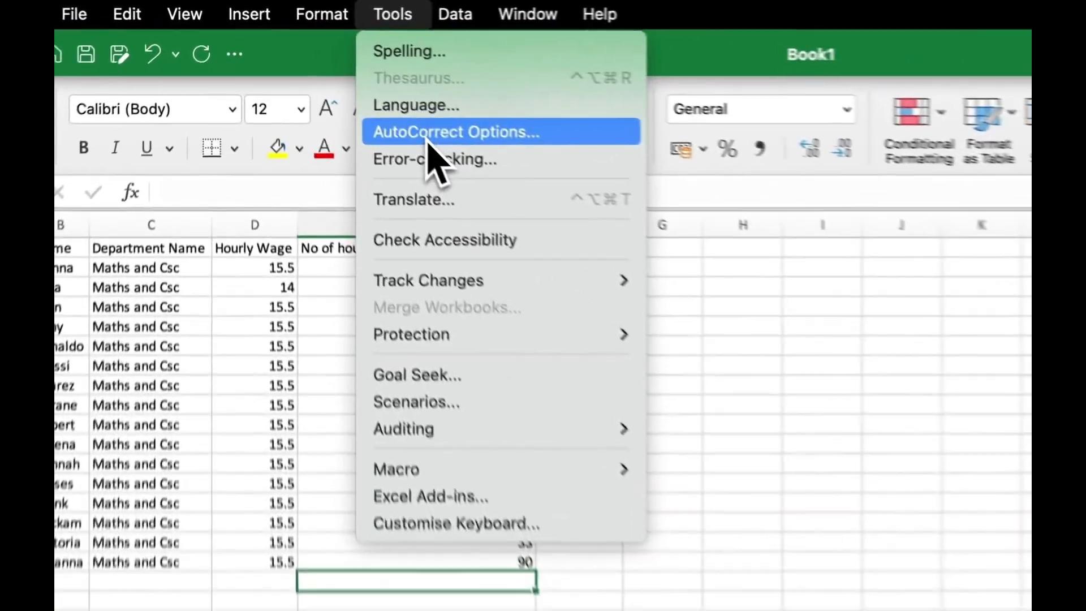
click(330, 78)
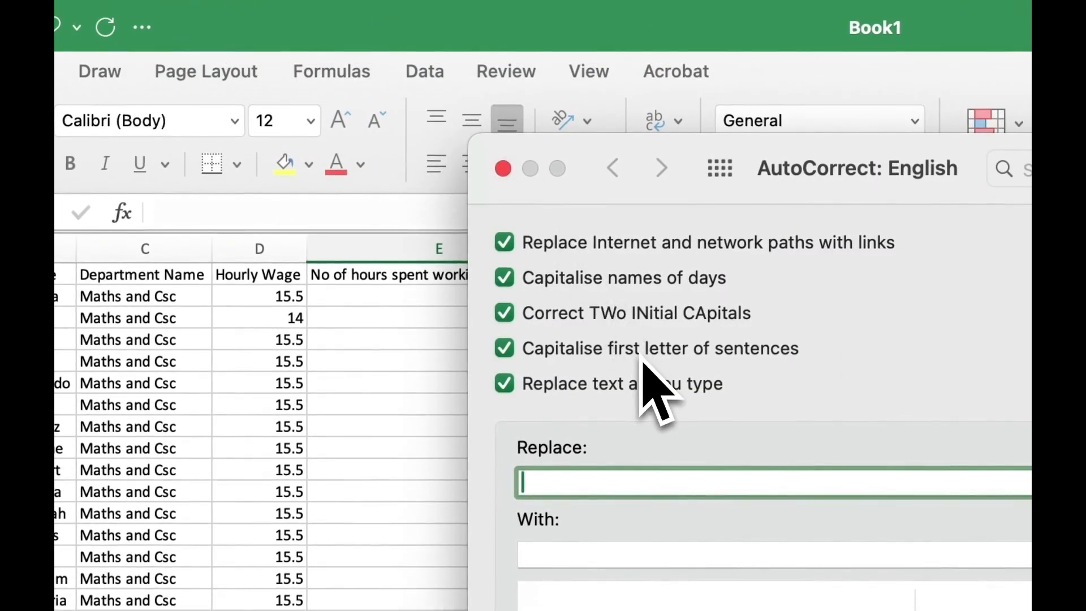
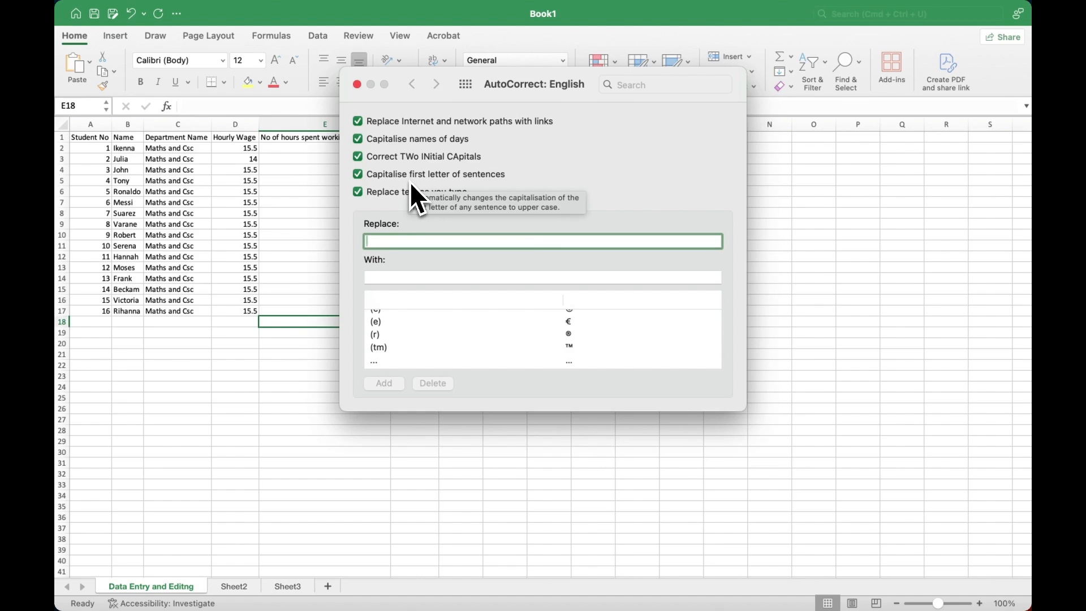
Step: Enter 'tmm' as the AutoCorrect shortcut with replacement text 'Tech Media Maven'
text(tmm)
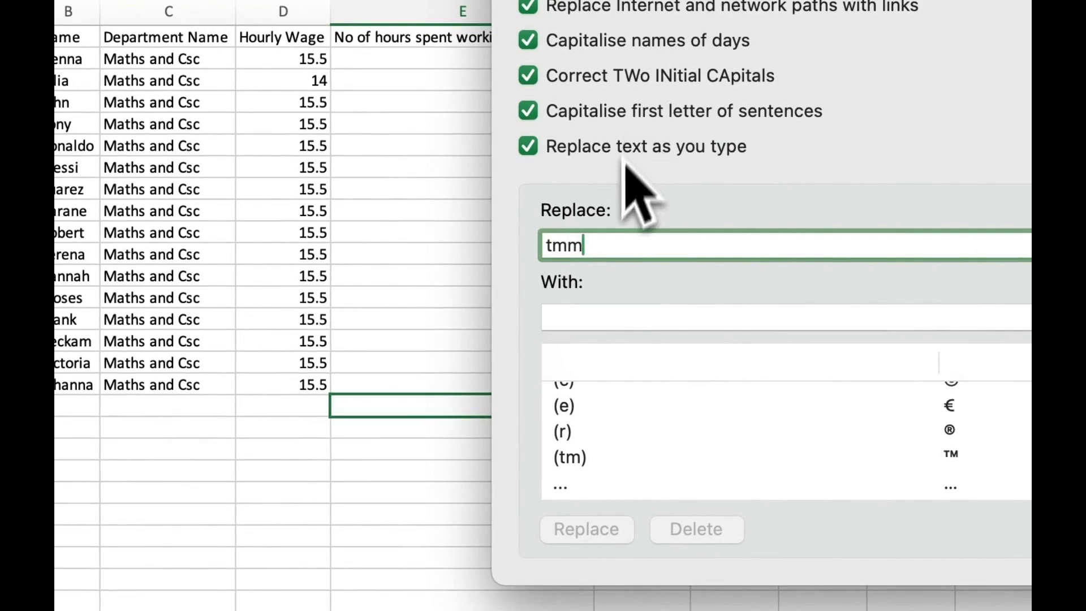
click(588, 331)
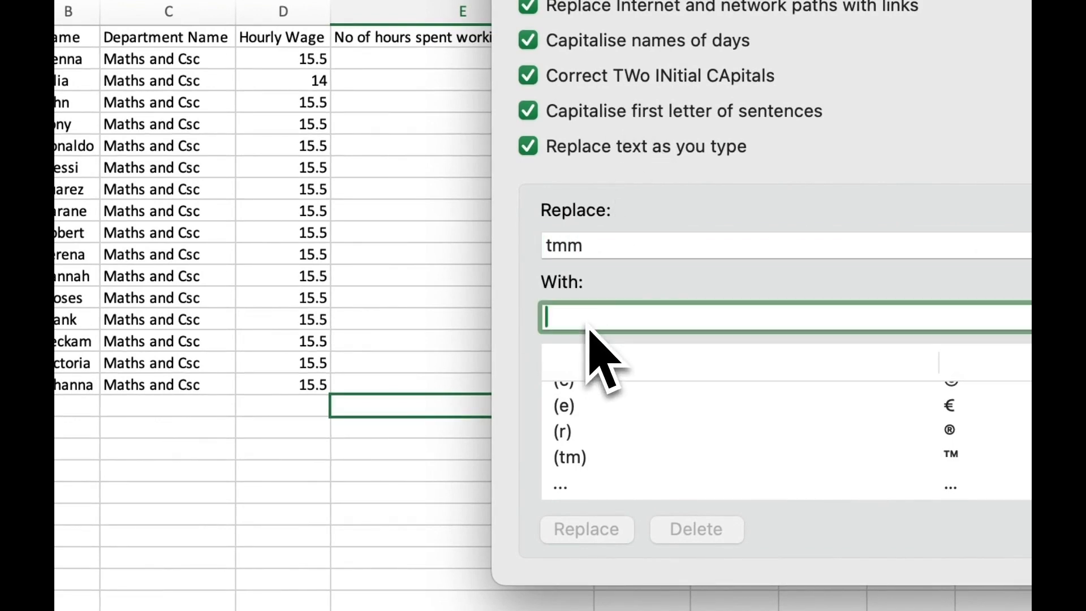
text(Tech Me)
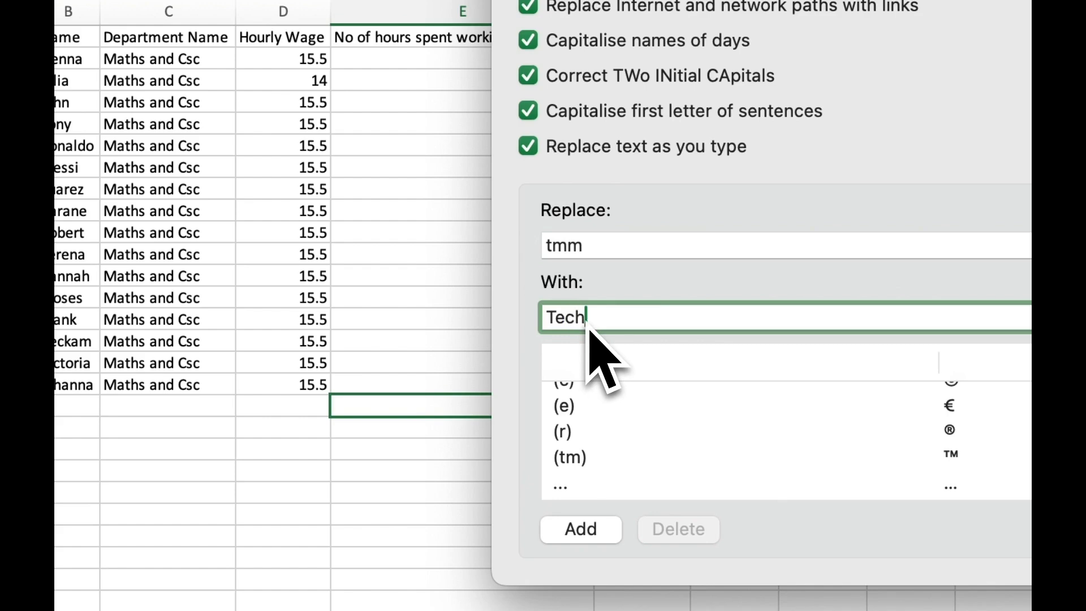
text(dia Maven)
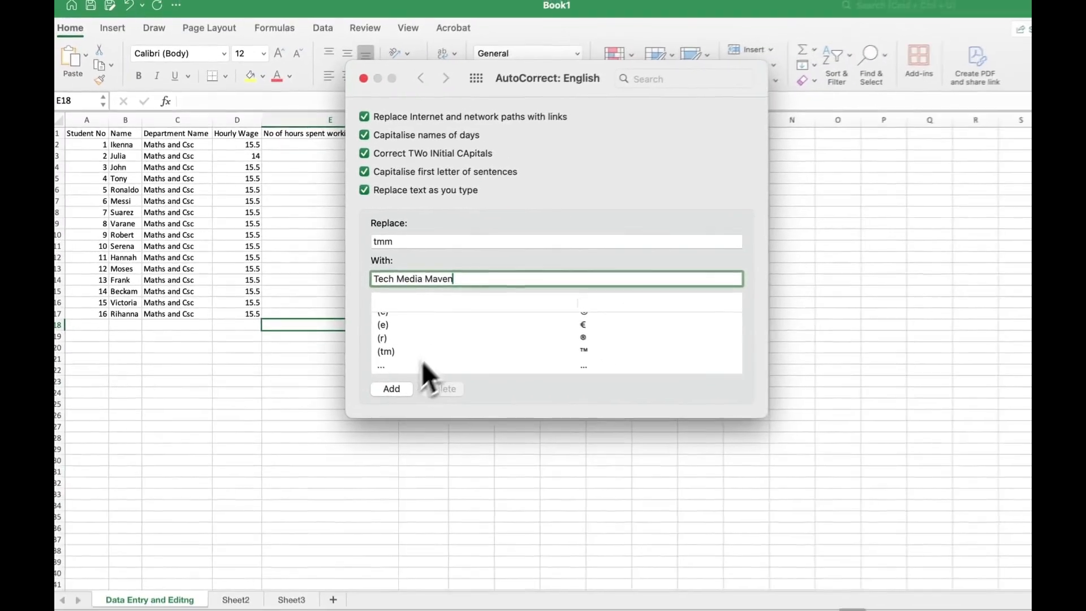
scroll(684, 452, down, 2)
scroll(435, 338, up, 3)
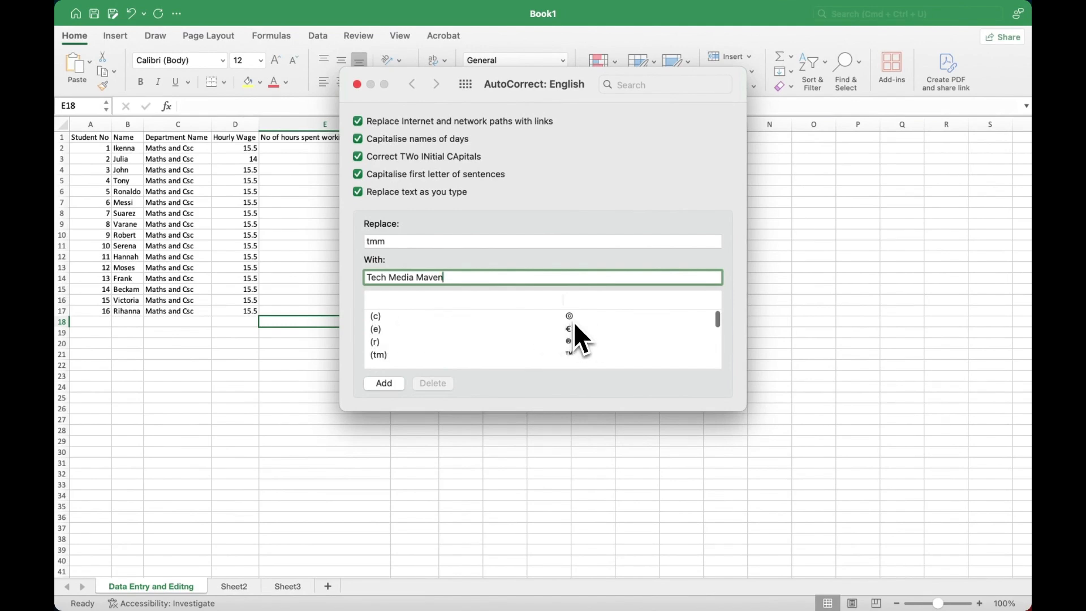
scroll(573, 321, down, 5)
scroll(573, 321, down, 15)
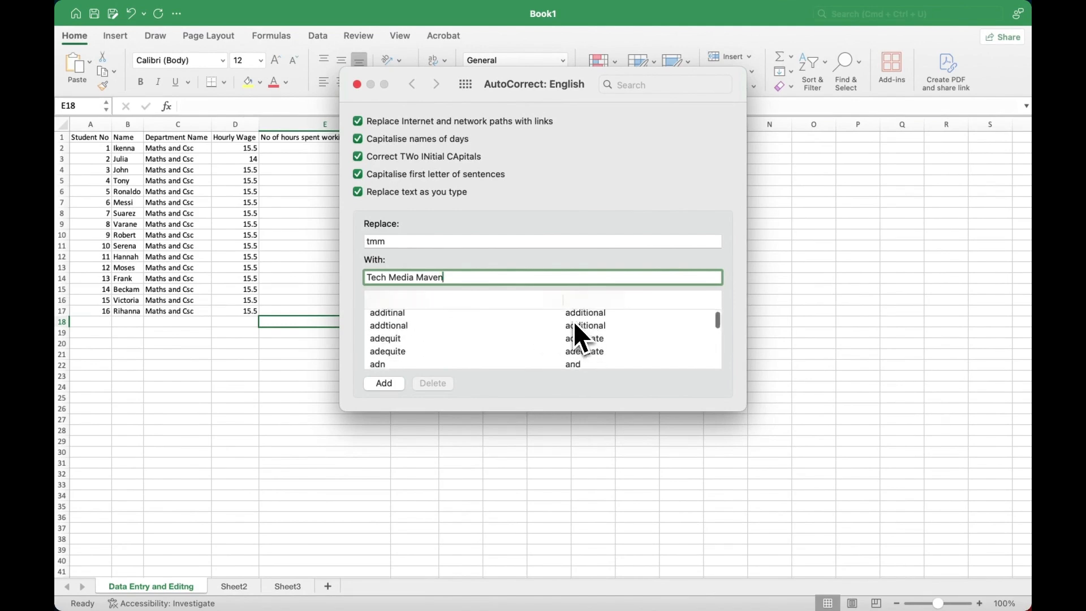
scroll(573, 320, down, 15)
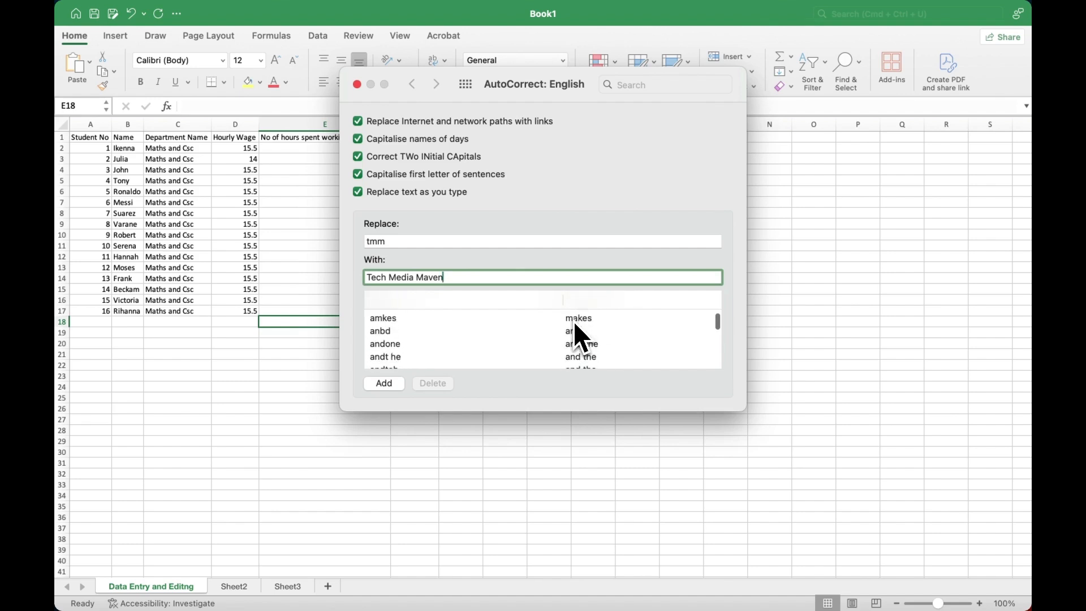
scroll(572, 320, down, 3)
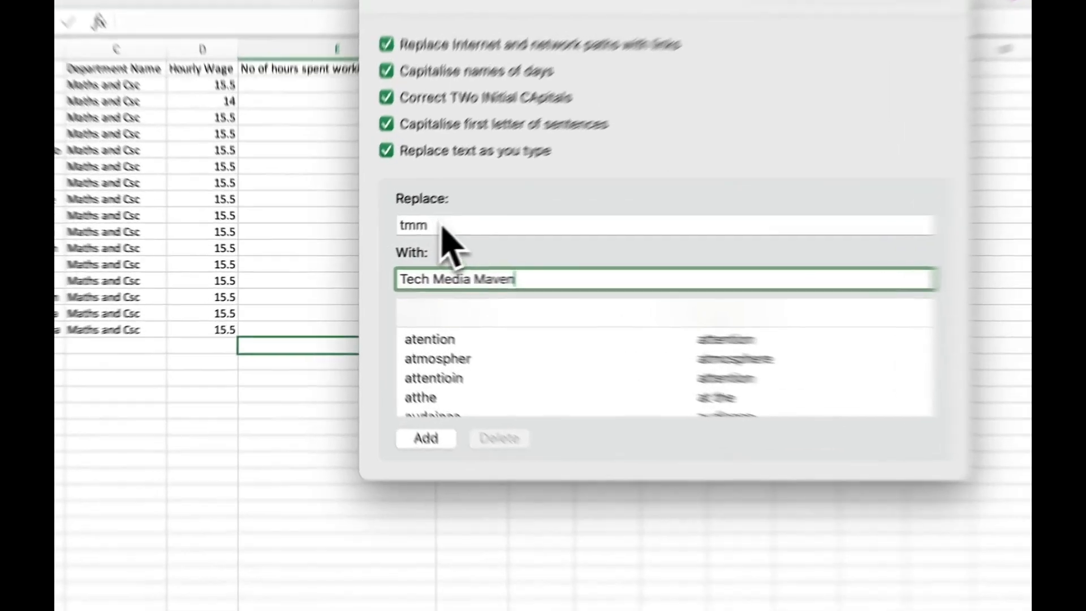
Step: Add the tmm entry to the AutoCorrect list and close the settings
click(393, 243)
click(597, 289)
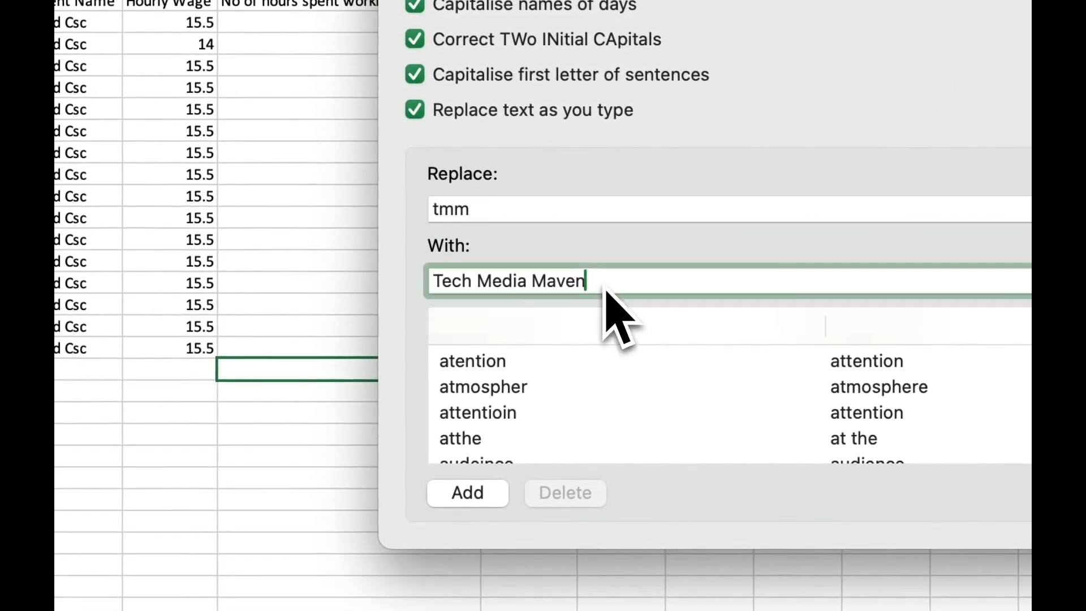
click(491, 498)
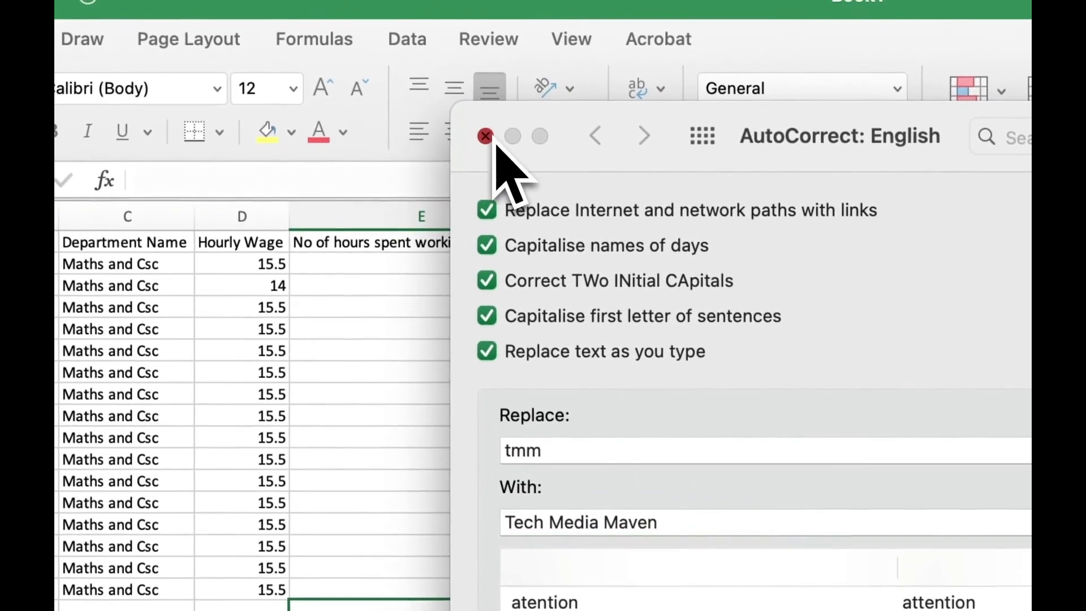
click(484, 136)
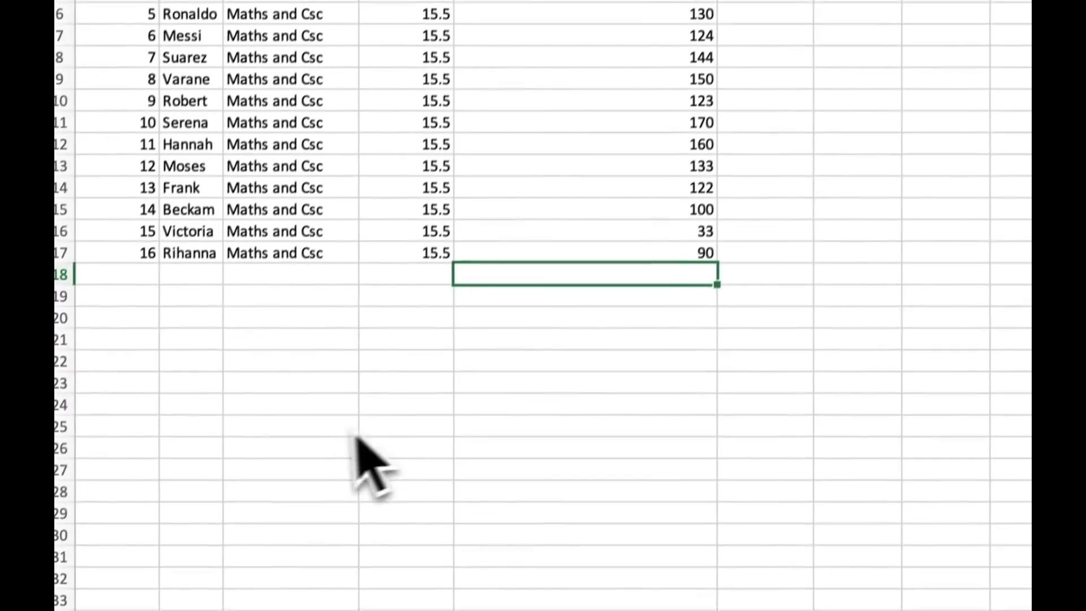
click(294, 406)
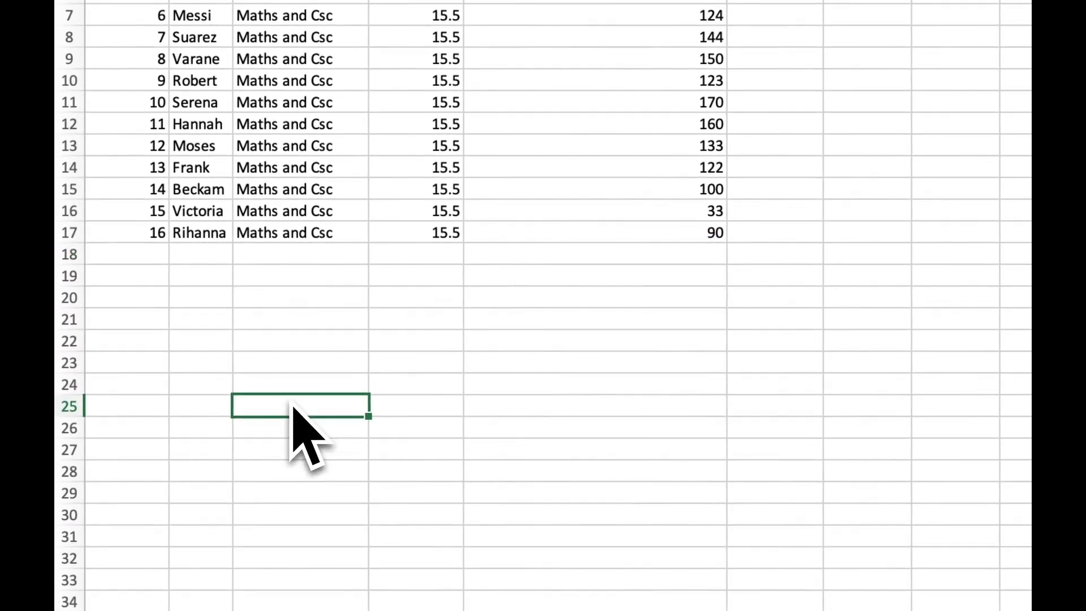
text(tt)
key(BackSpace)
text(mm)
key(Return)
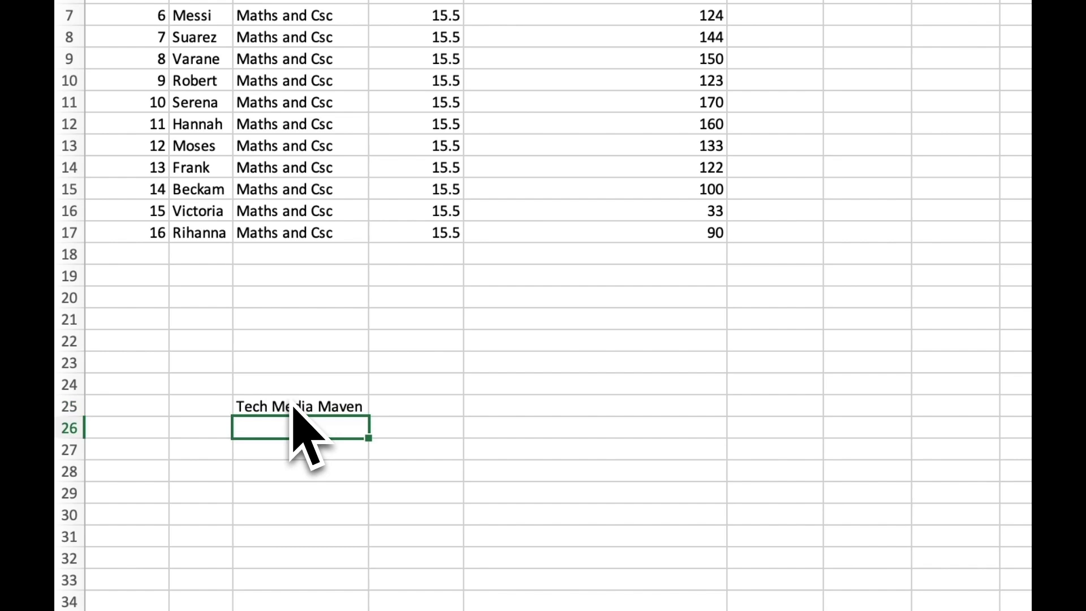
text(tmm)
key(Return)
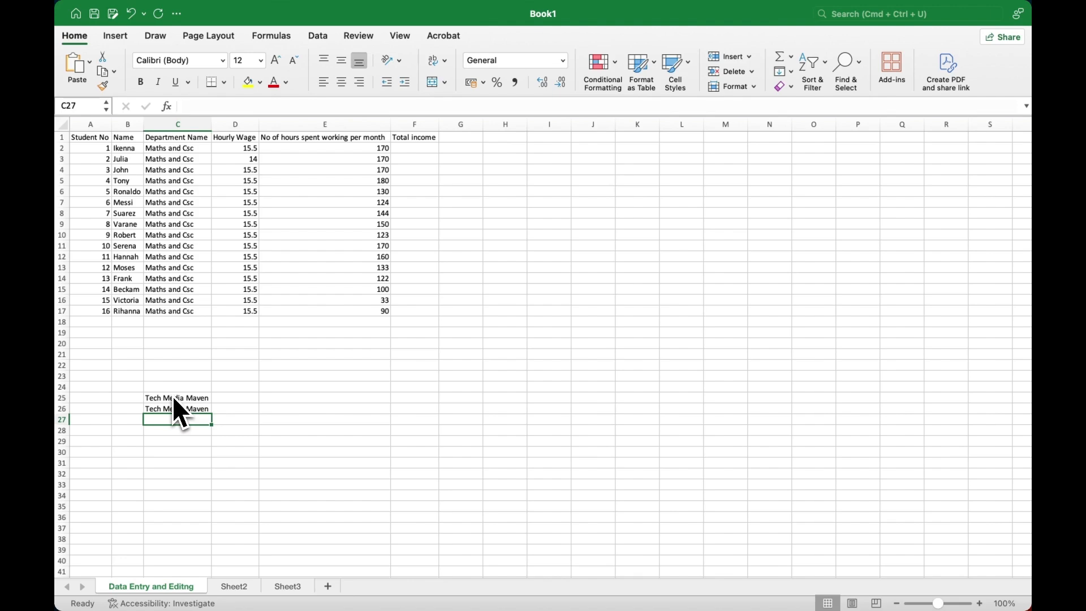
drag(179, 409, 181, 398)
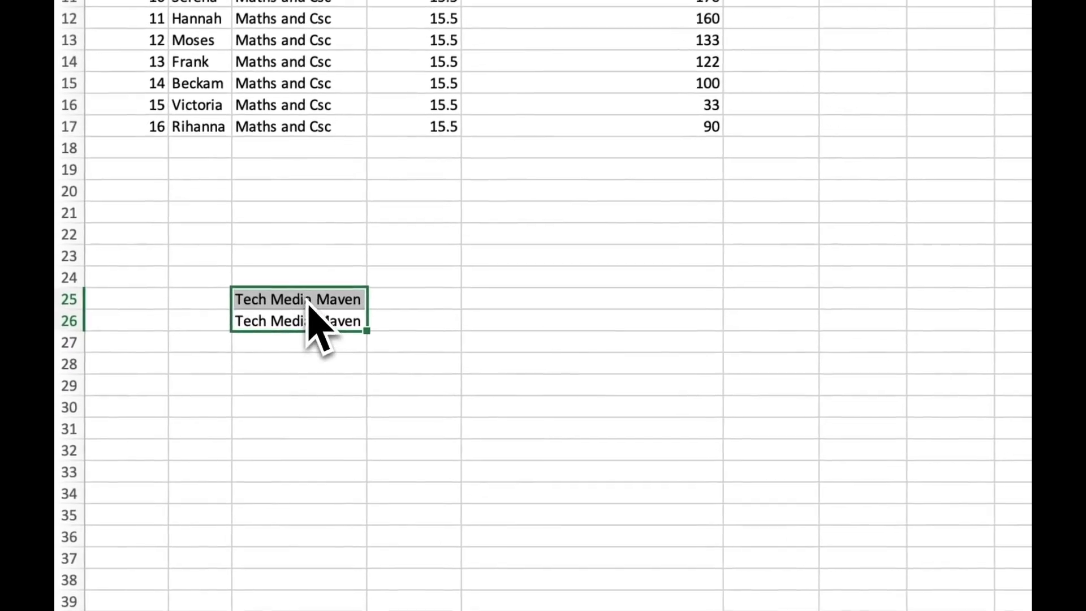
key(BackSpace)
click(412, 298)
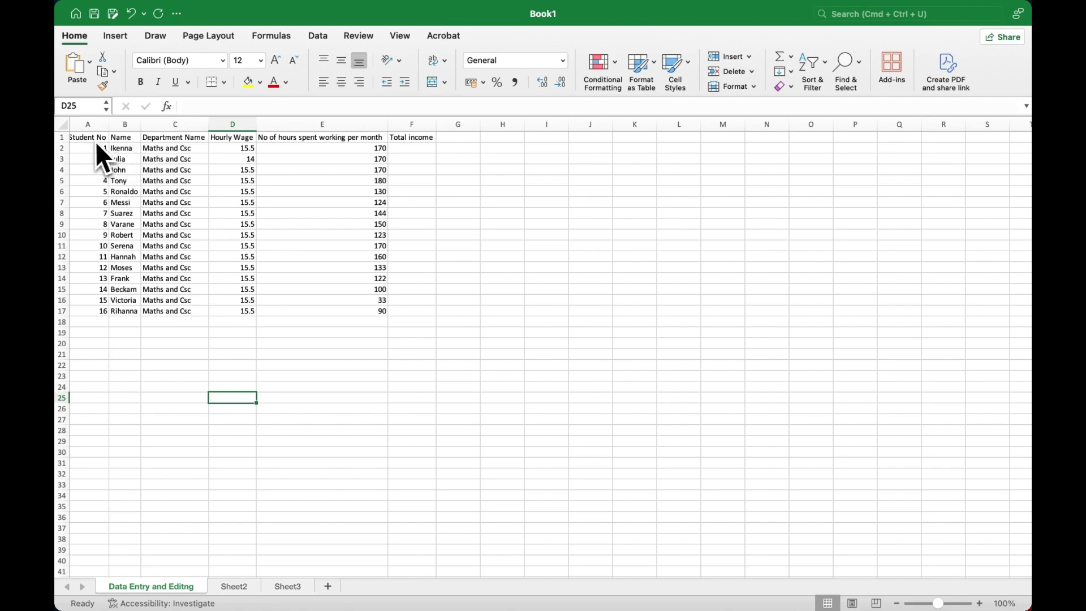
Step: Make the header row 1 bold at font size 16
click(62, 138)
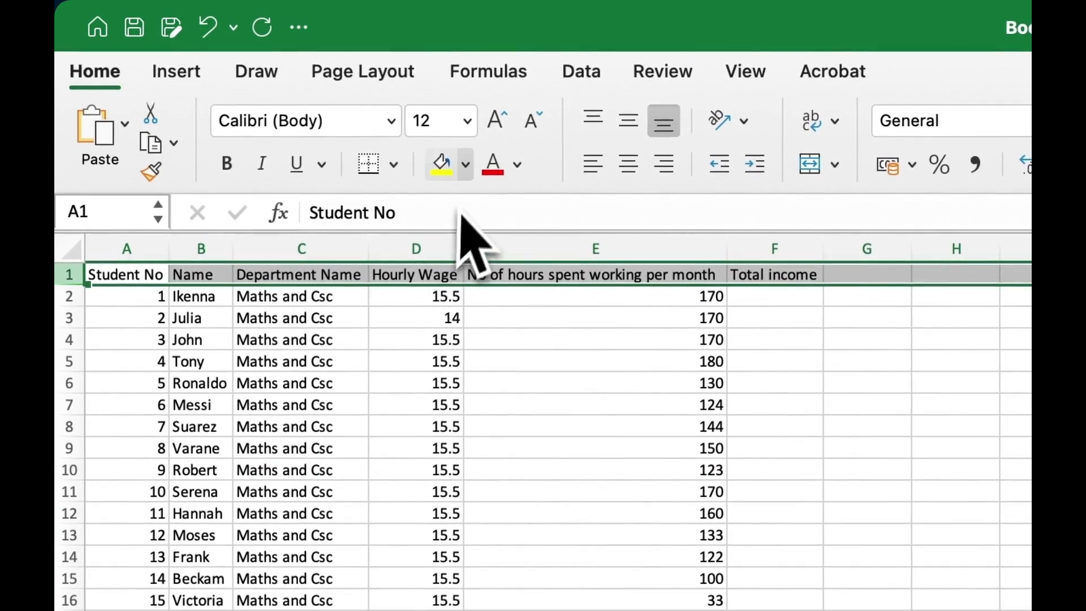
click(461, 122)
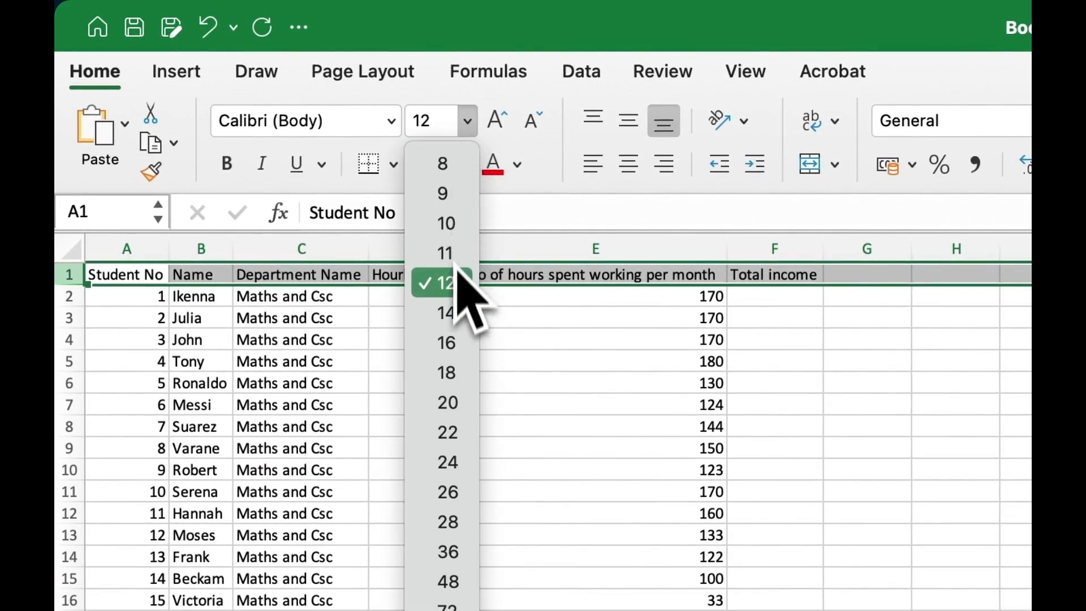
click(459, 351)
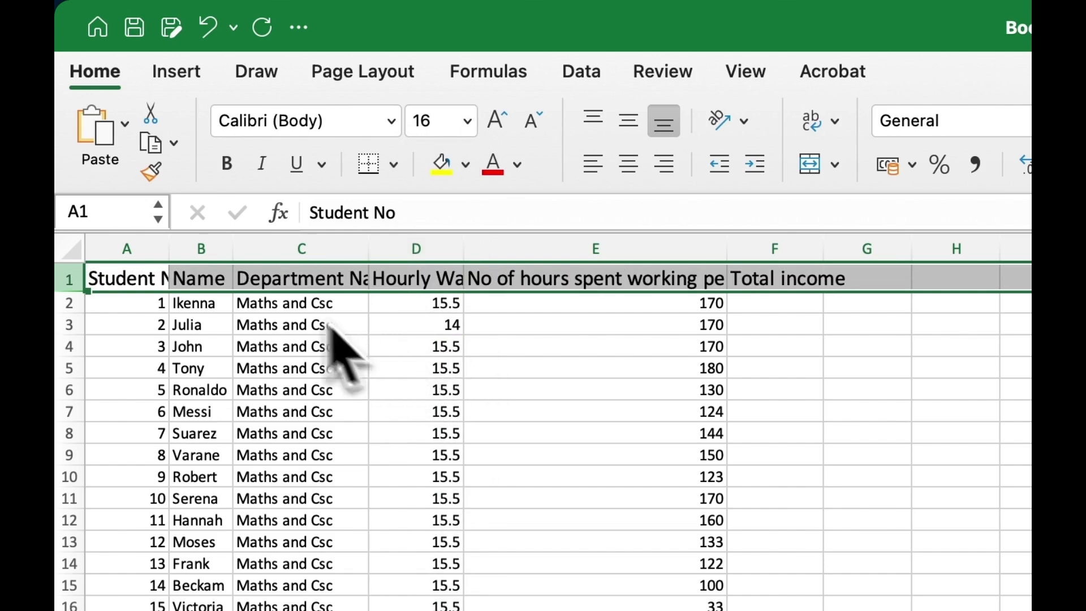
click(227, 163)
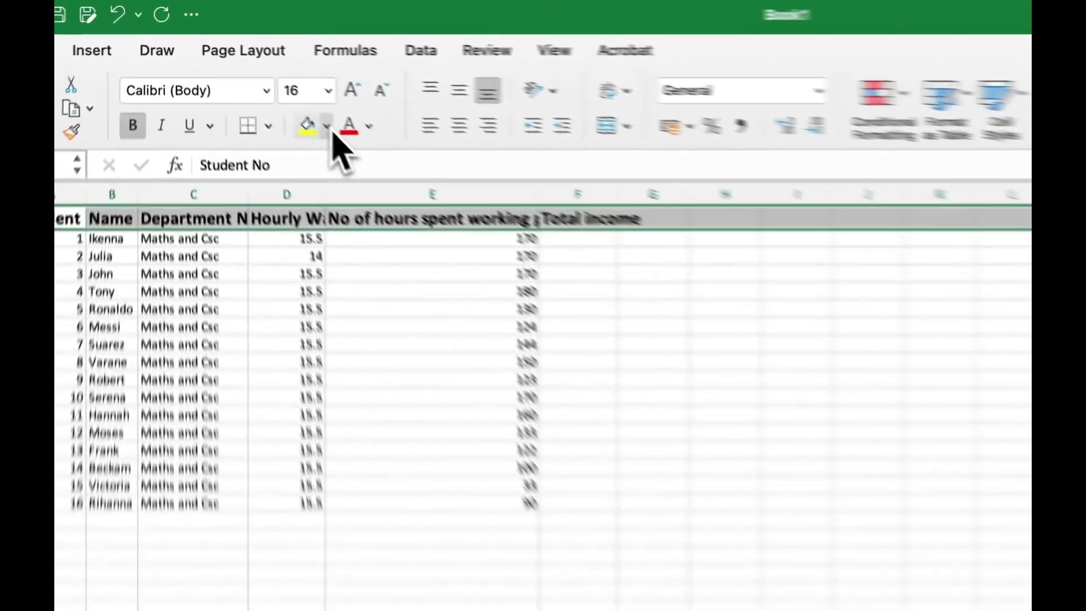
Step: Fill row 1 dark green and make its text white
click(260, 82)
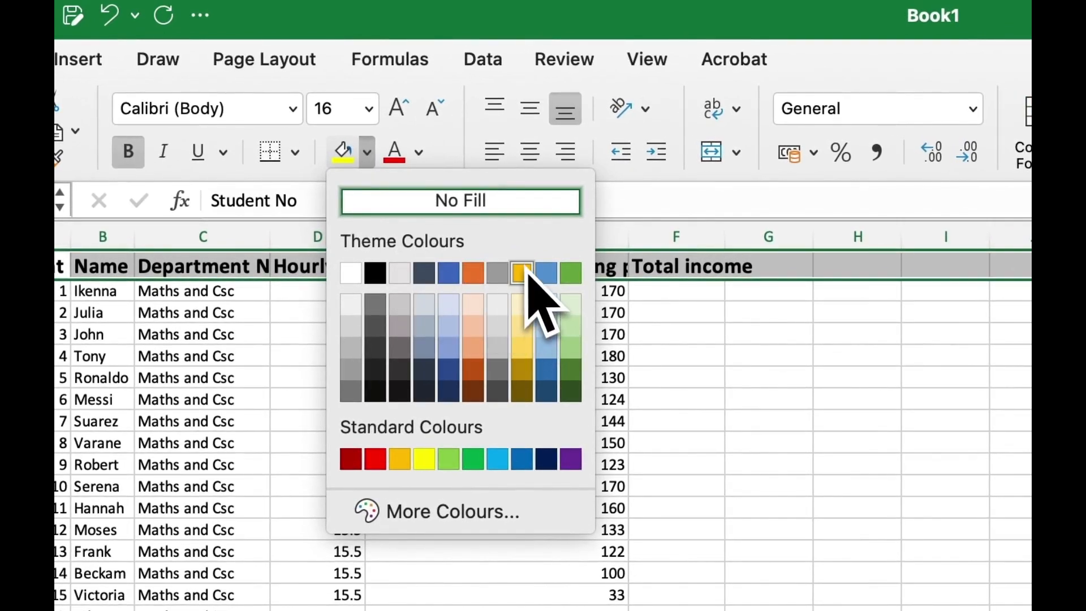
click(694, 464)
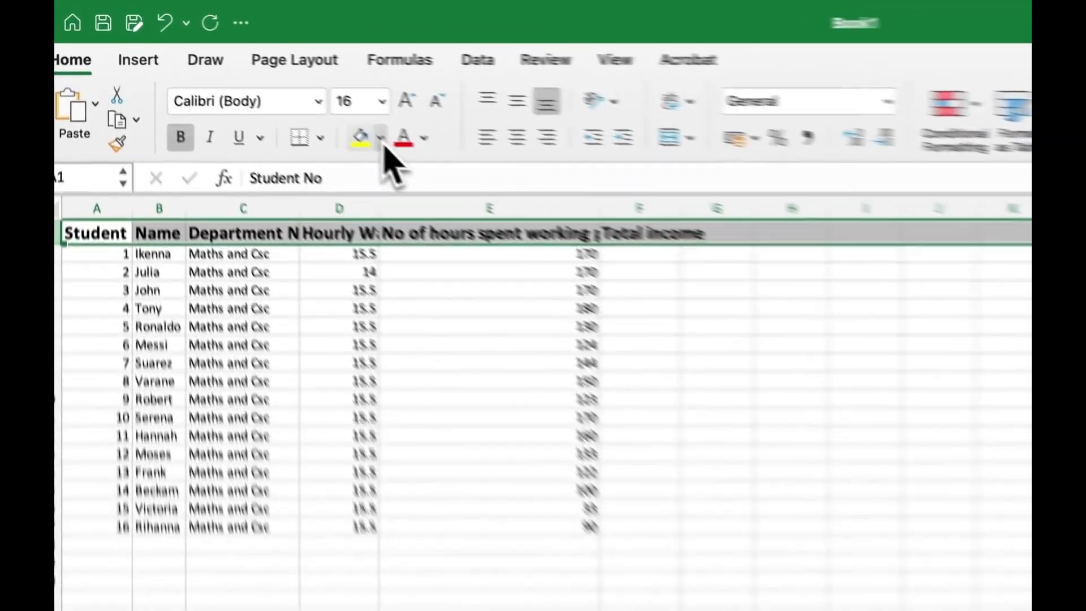
click(259, 82)
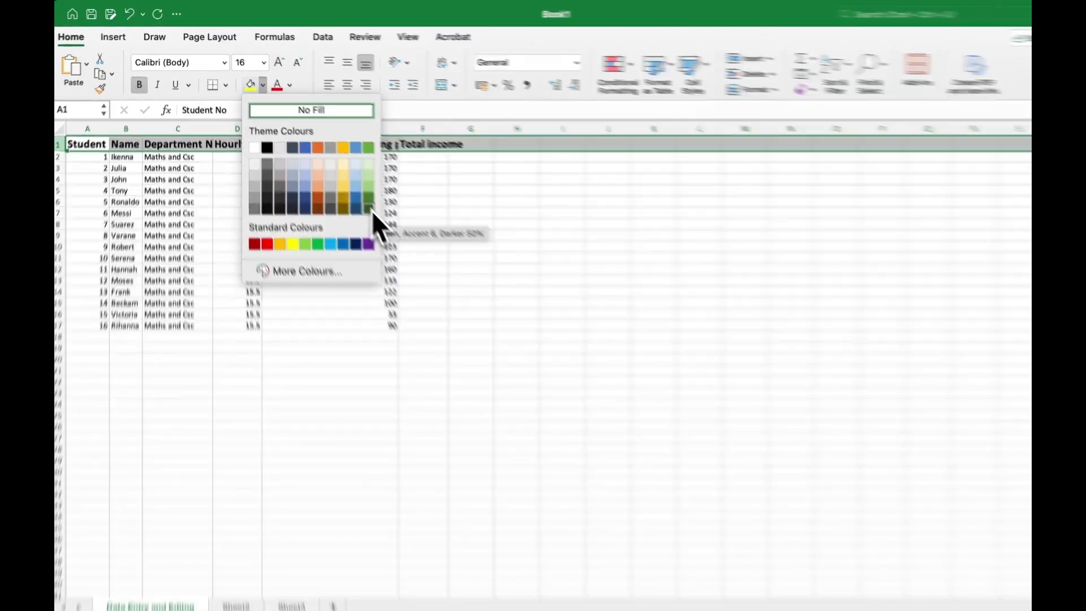
click(371, 208)
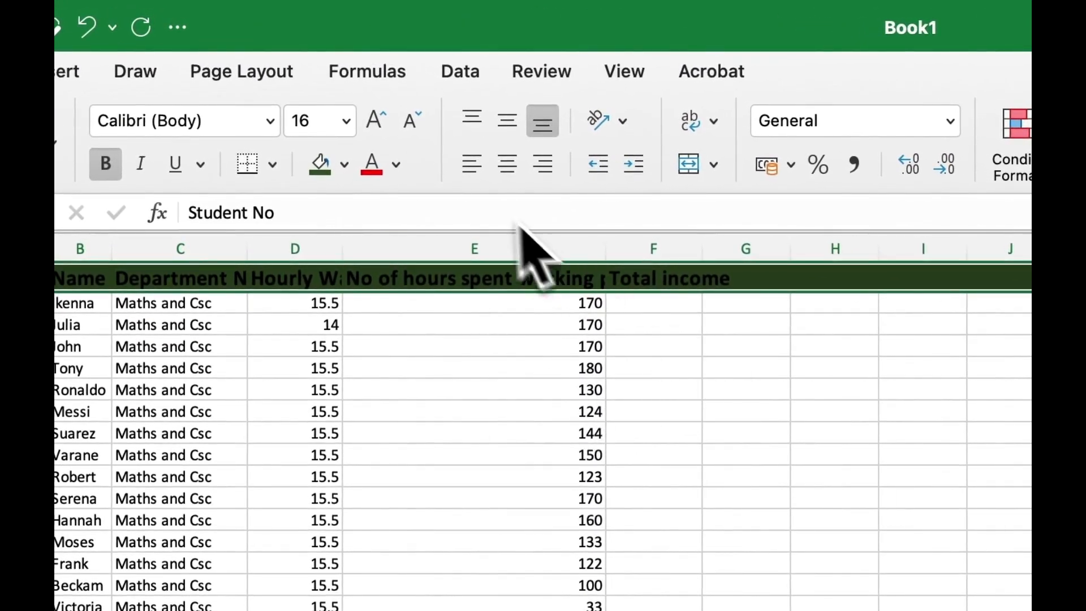
click(397, 164)
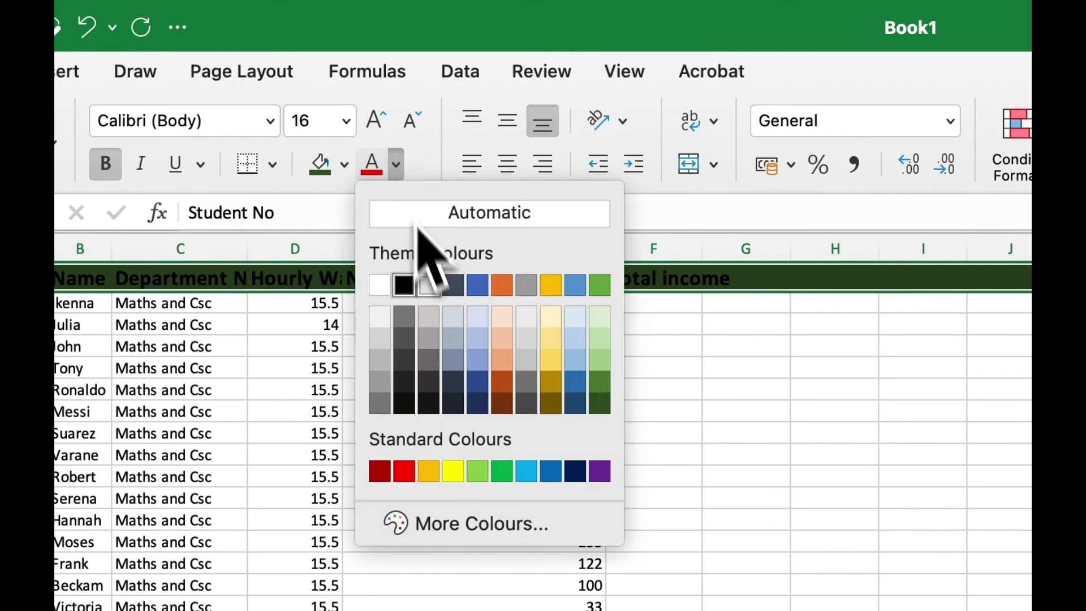
click(380, 284)
click(431, 349)
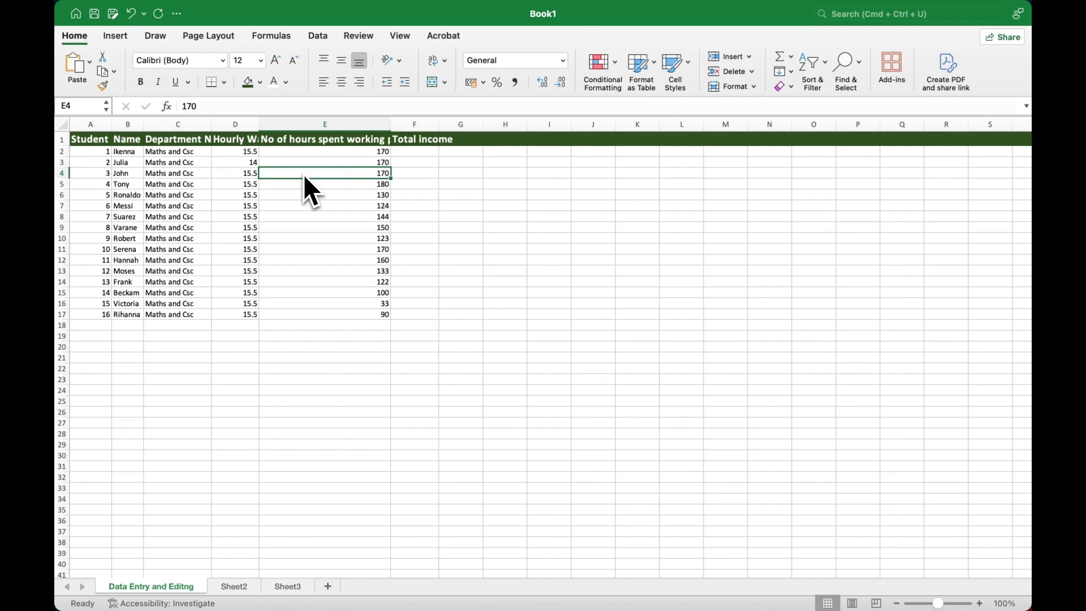
Step: Undo the whole-row fill, then give only A1:F1 a dark green fill with white text
key(super+z)
key(super+z)
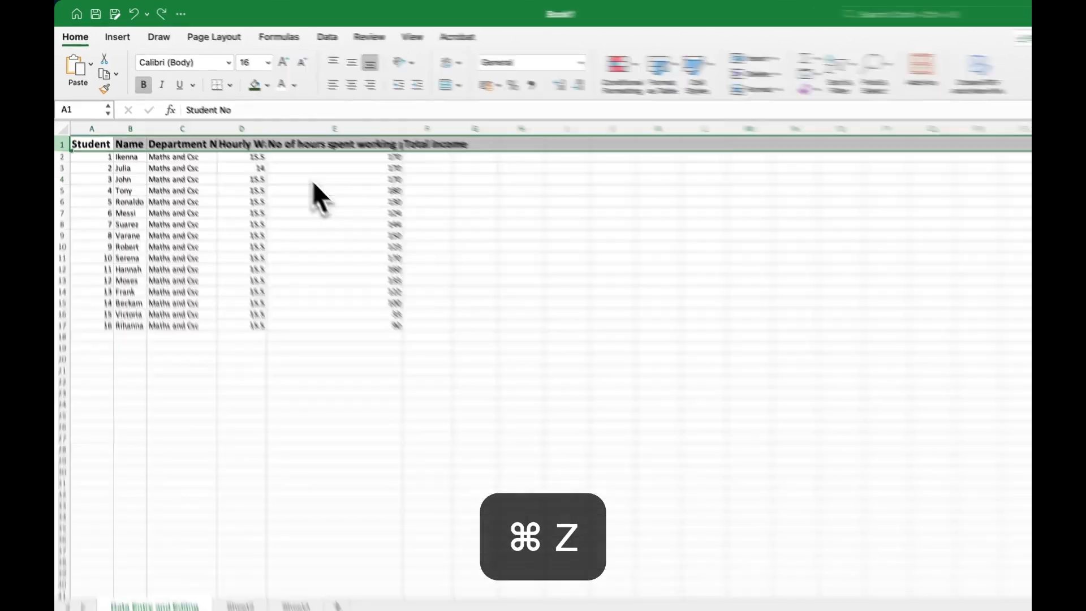
click(313, 181)
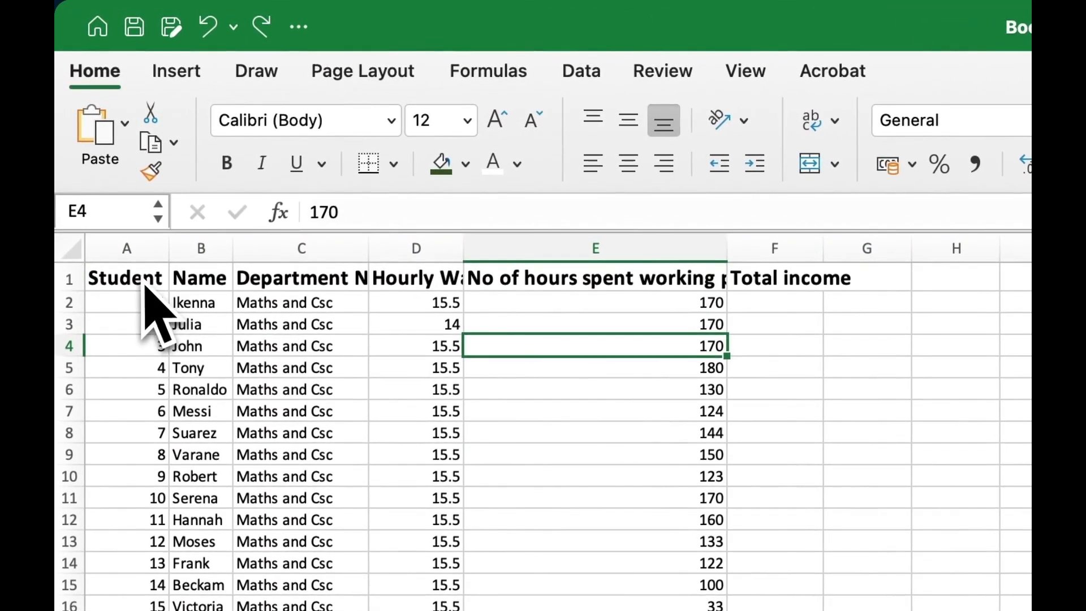
drag(144, 286, 668, 317)
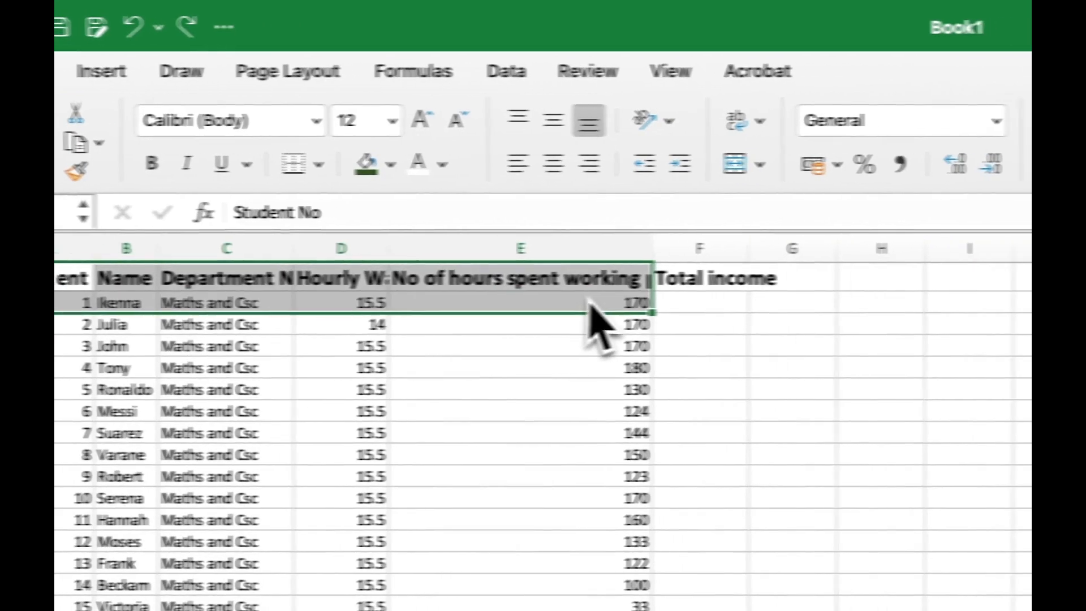
drag(588, 303, 697, 283)
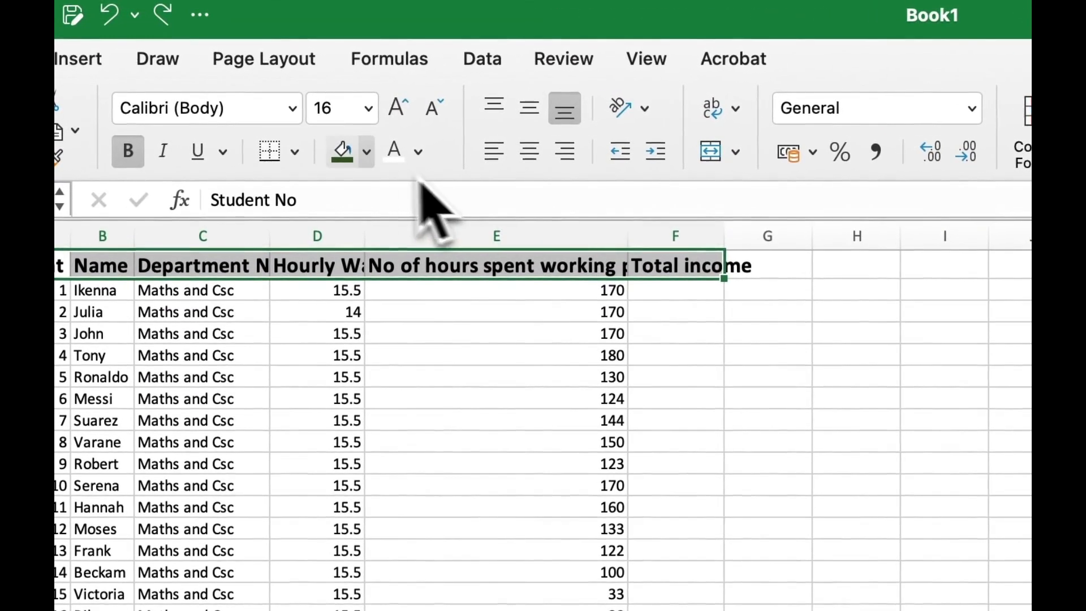
click(366, 152)
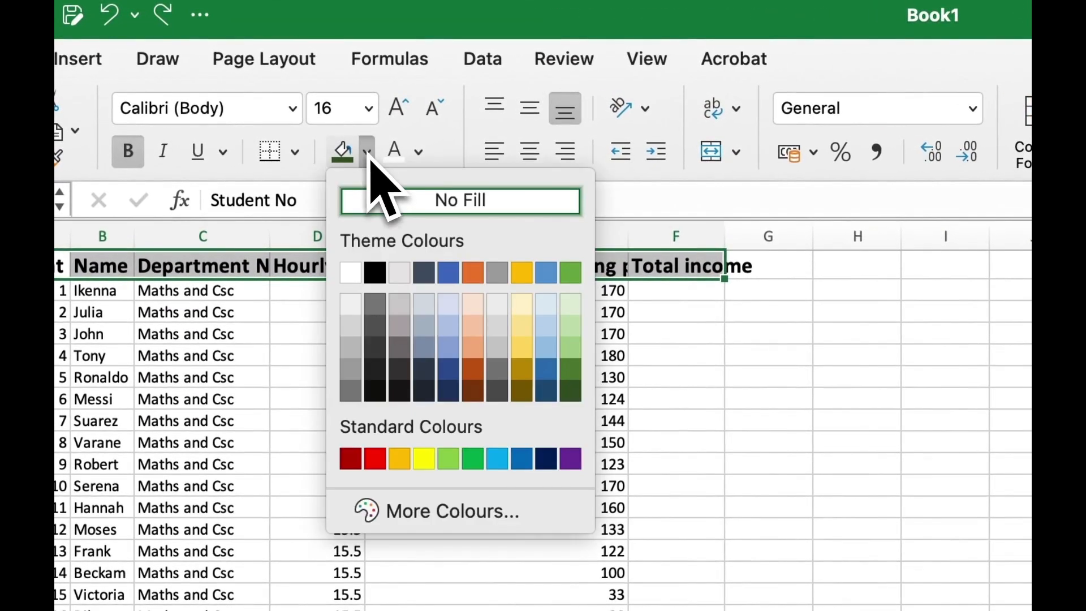
click(570, 393)
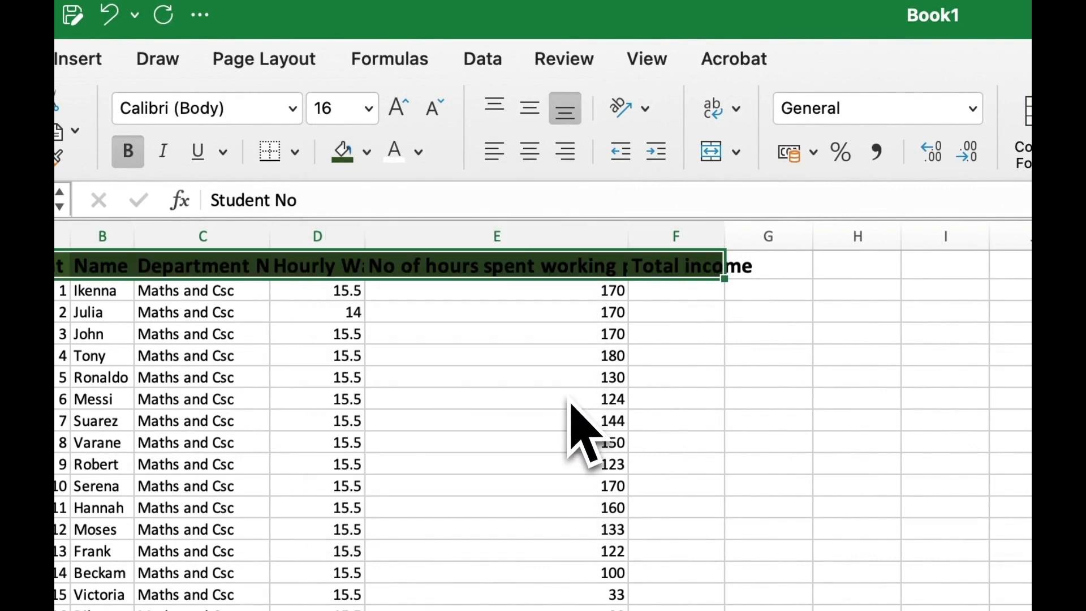
click(399, 161)
click(717, 468)
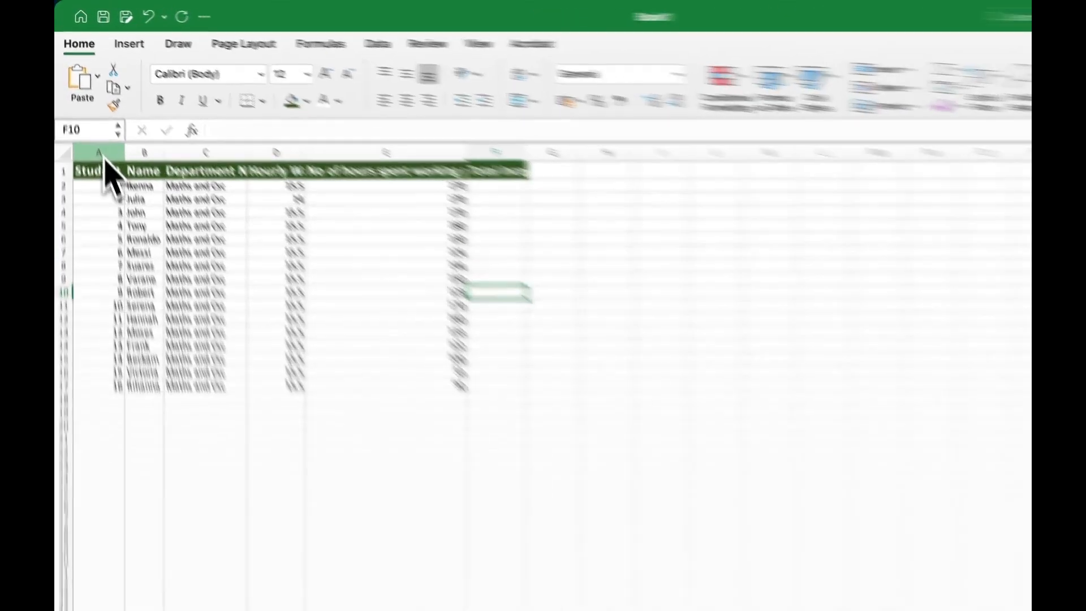
Step: Auto-fit columns A through F to their contents
drag(97, 126, 141, 128)
drag(226, 258, 768, 243)
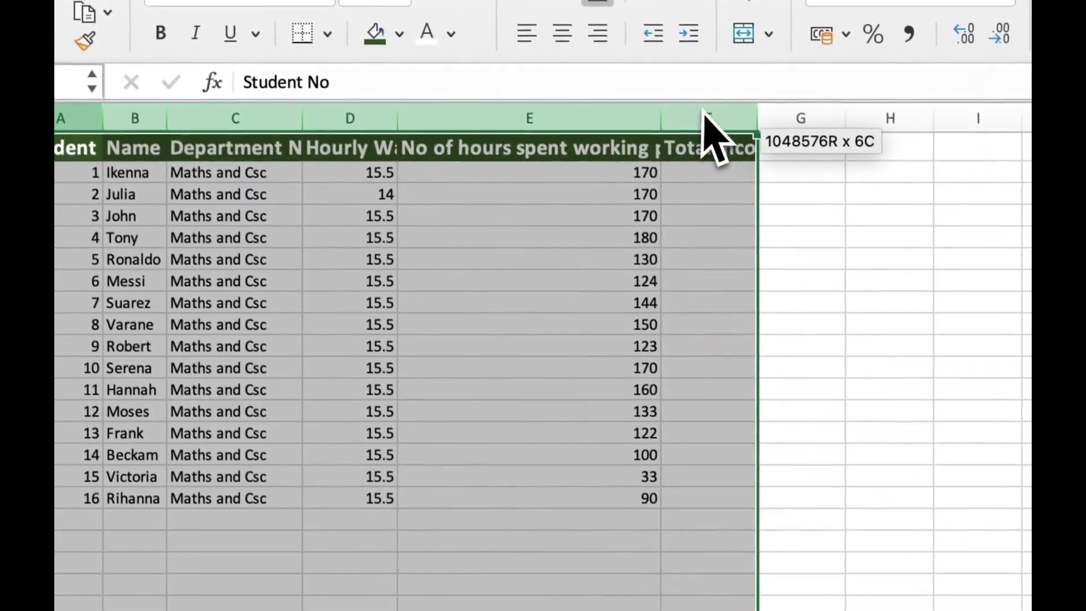
drag(703, 111, 714, 126)
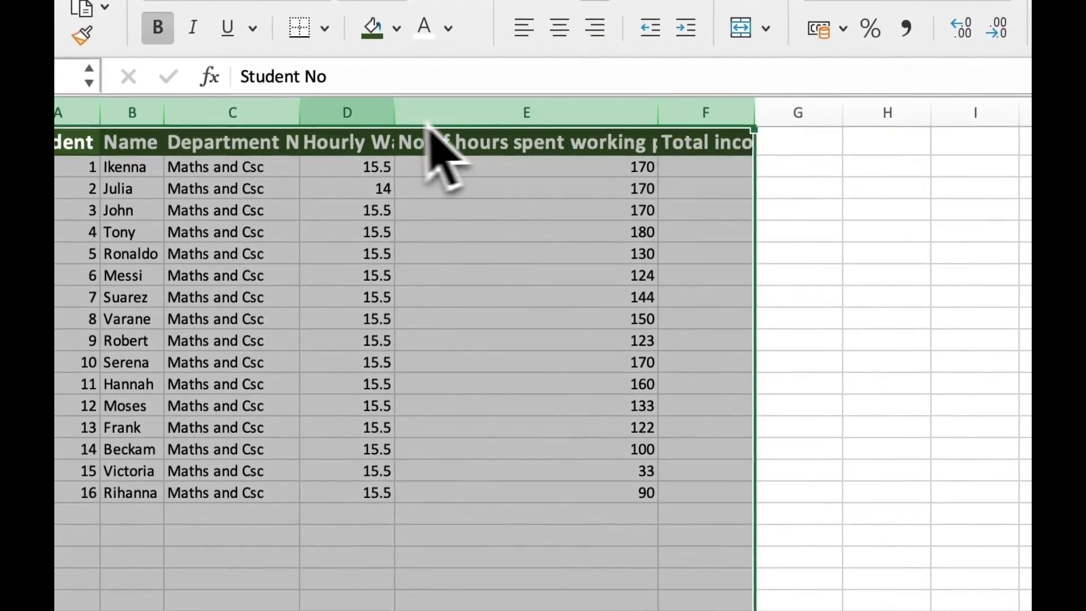
double_click(396, 116)
click(660, 342)
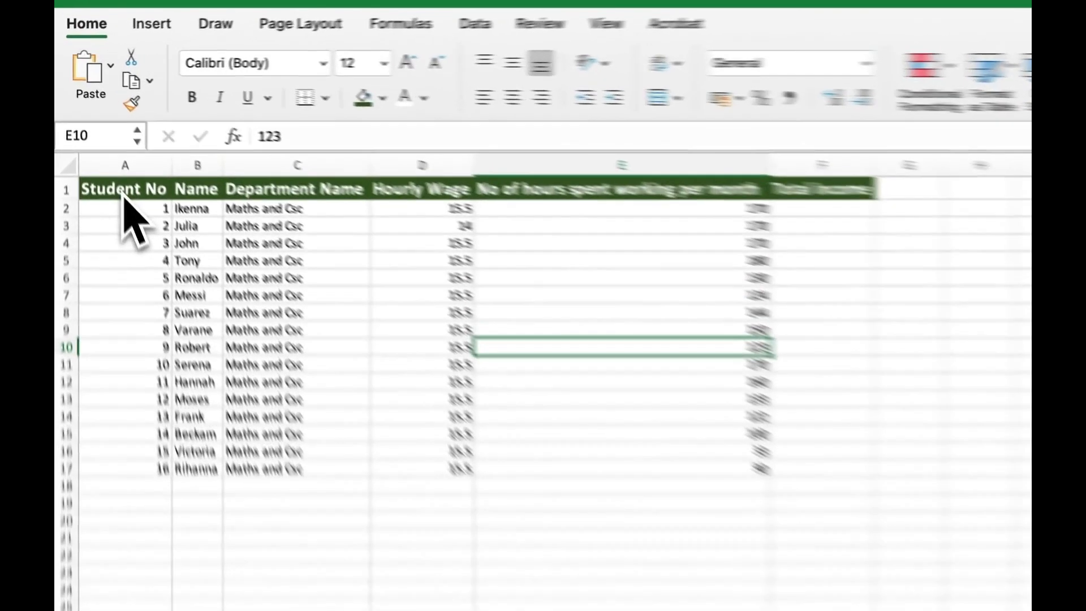
Step: Select the student table from A1 to F17
drag(97, 140, 156, 161)
drag(261, 271, 861, 517)
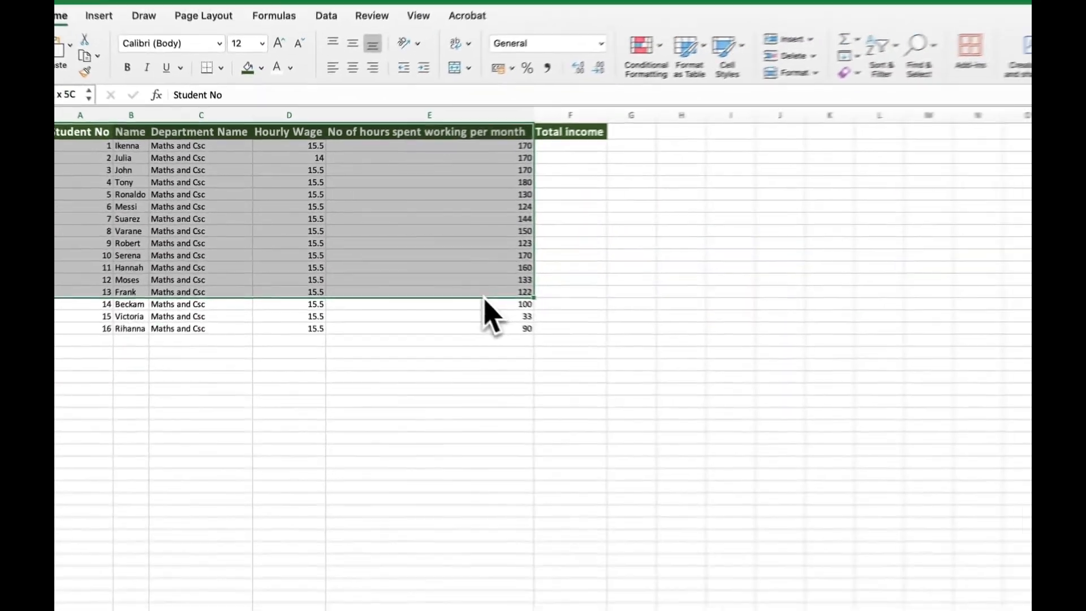
drag(485, 298, 525, 321)
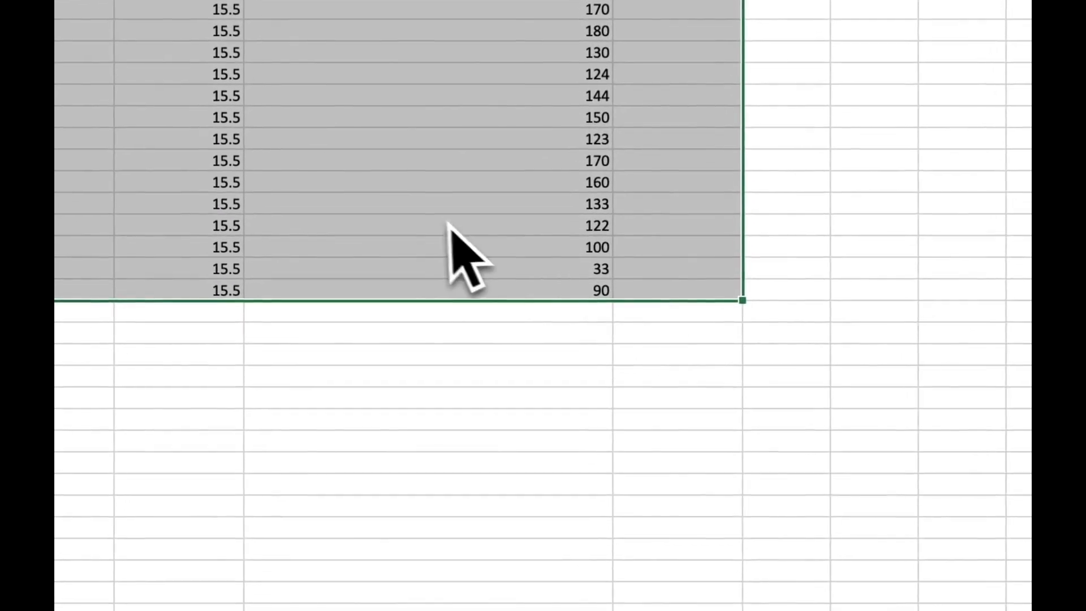
Step: In Format Cells Border, give the table a thick top, right, bottom and left outline
right_click(434, 219)
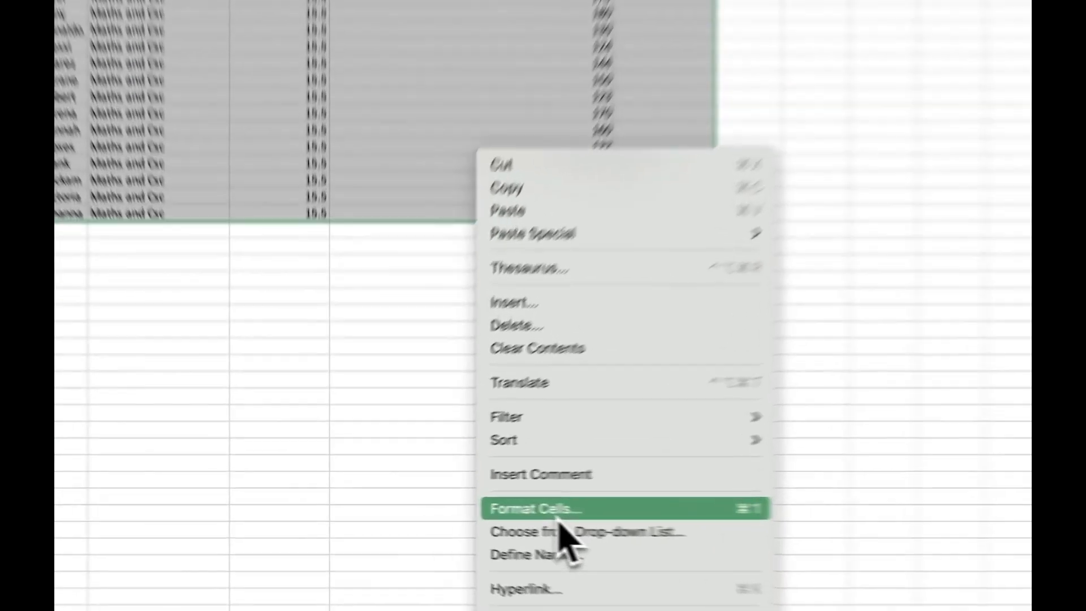
click(466, 511)
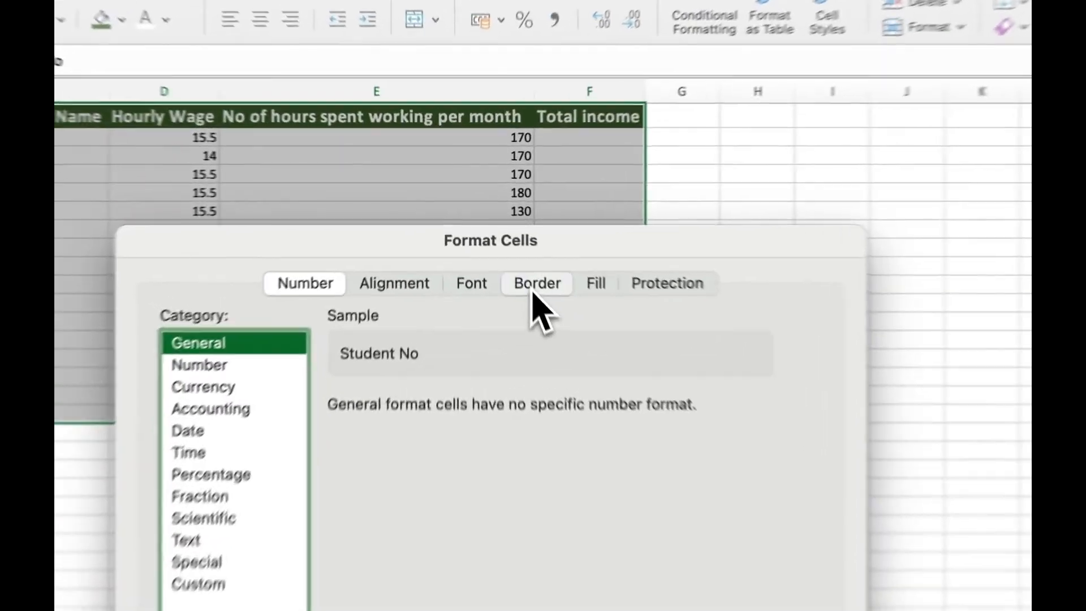
click(501, 243)
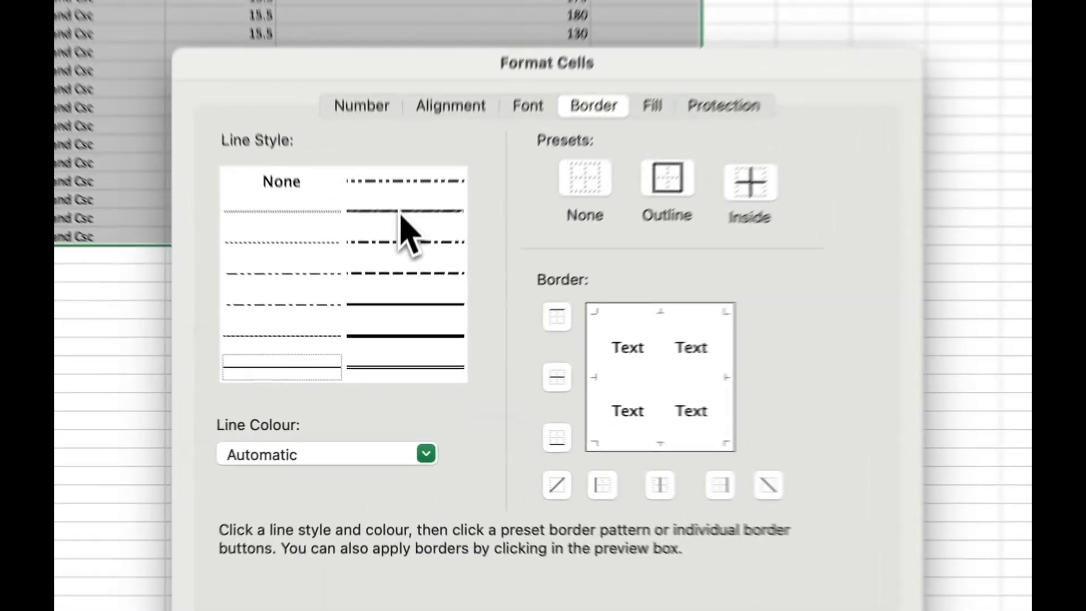
click(390, 299)
click(703, 294)
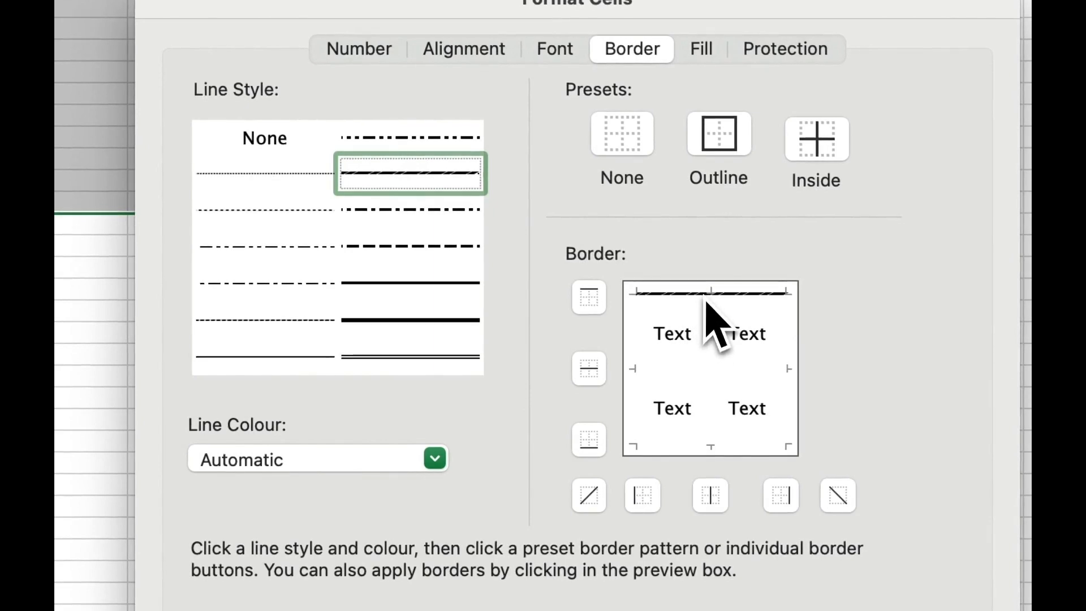
click(787, 346)
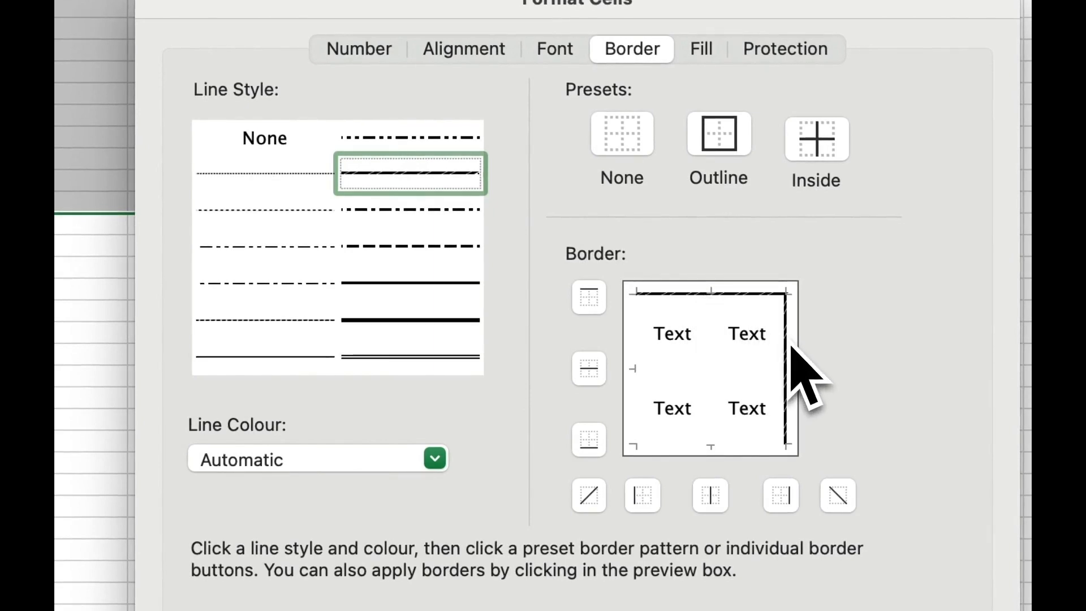
click(752, 444)
click(634, 371)
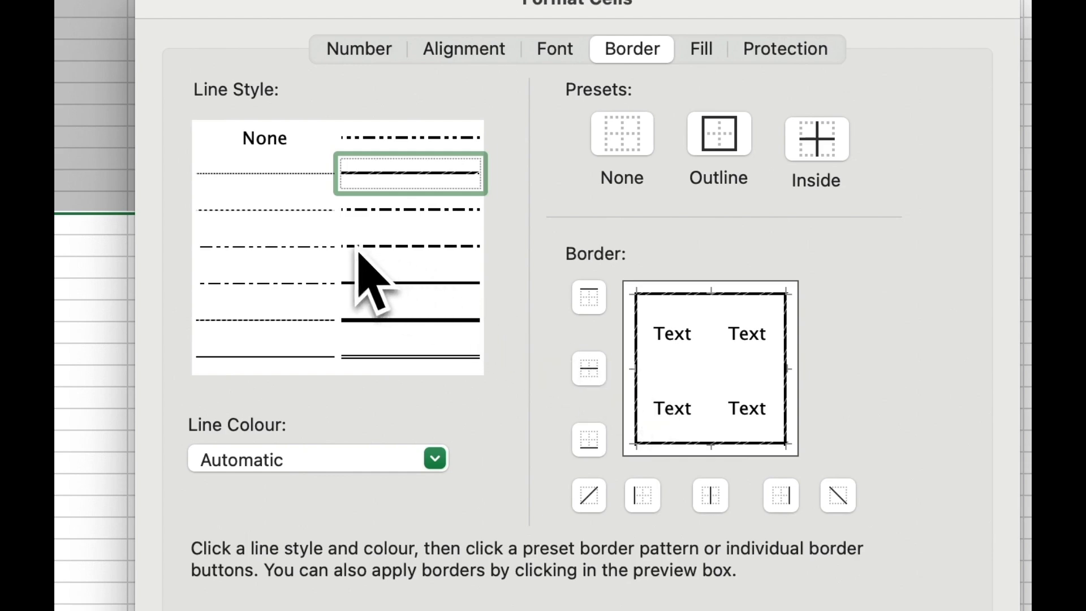
Step: Add hairline vertical and horizontal inside borders and apply them to the table
click(276, 186)
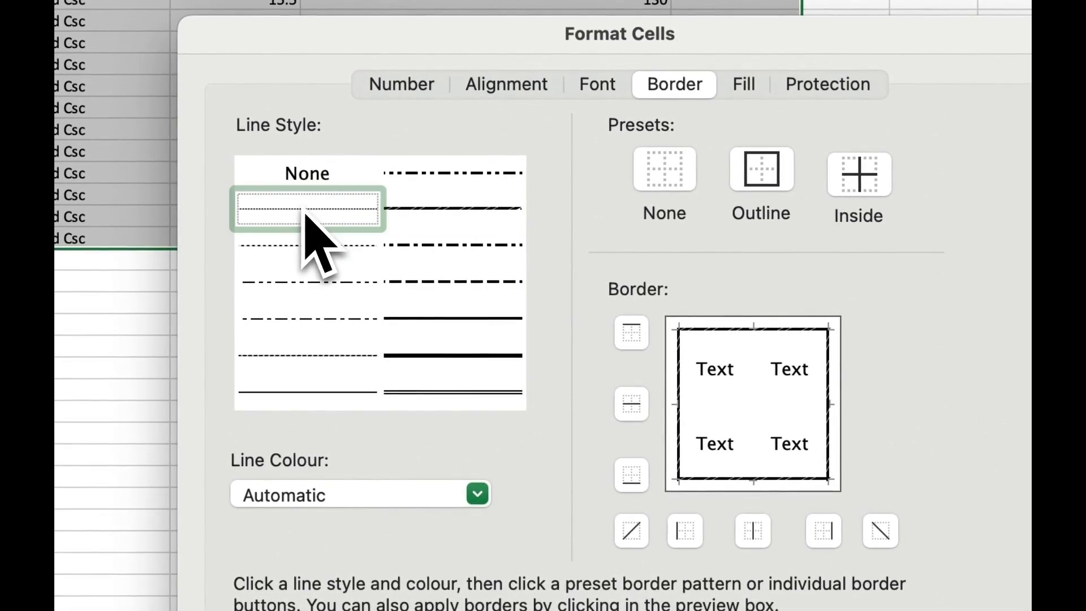
click(759, 369)
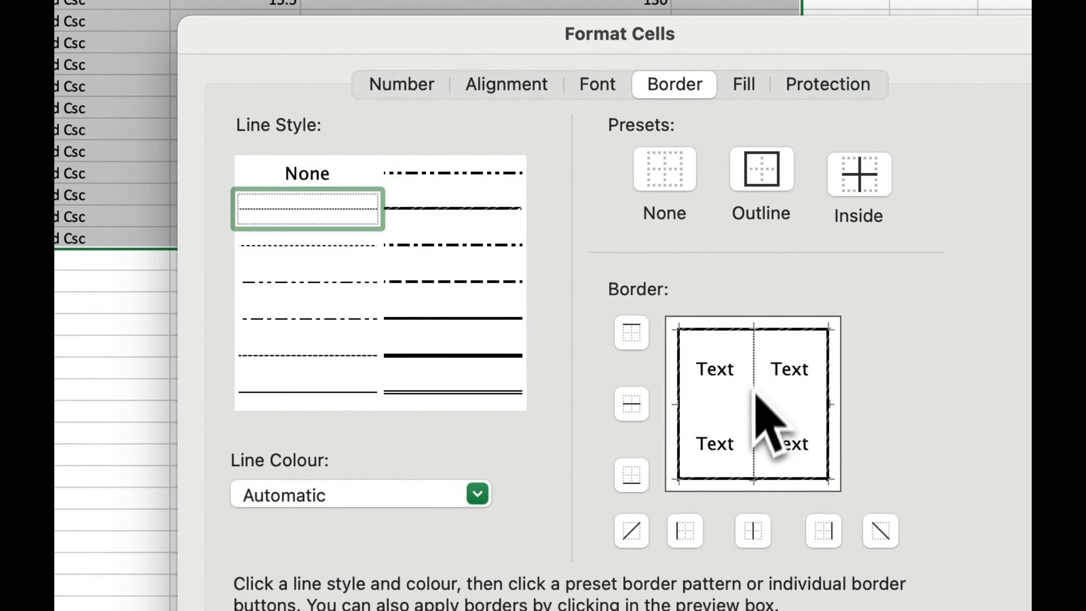
click(748, 416)
click(736, 413)
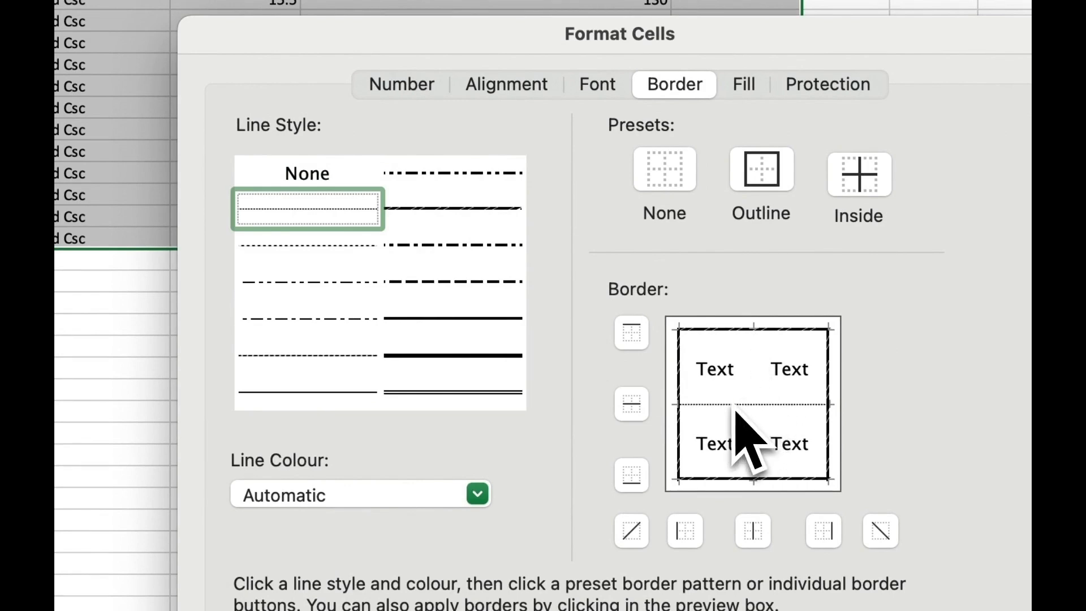
click(756, 373)
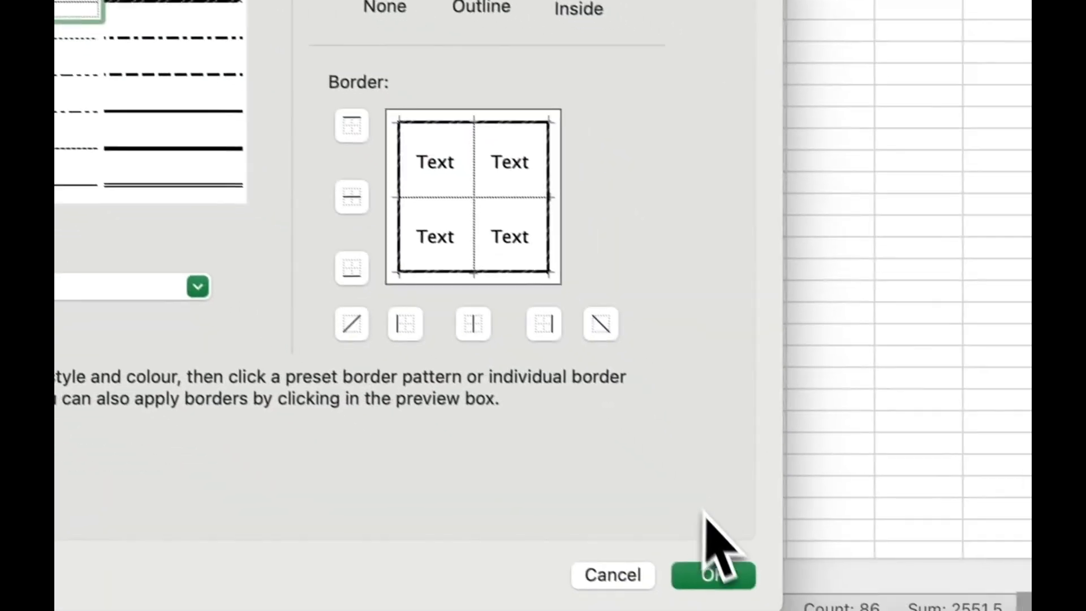
click(706, 570)
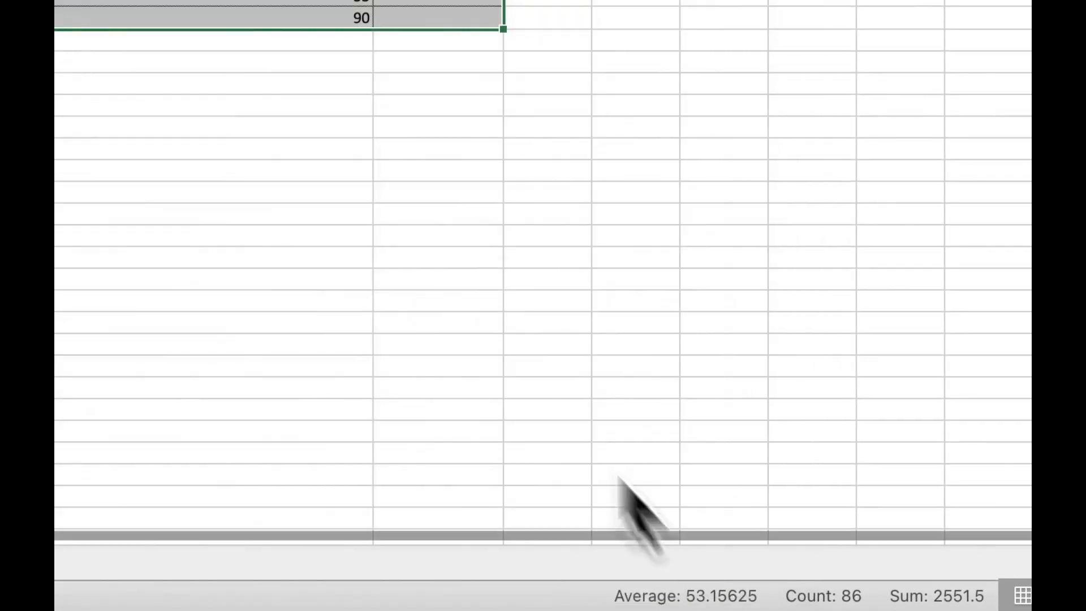
click(389, 180)
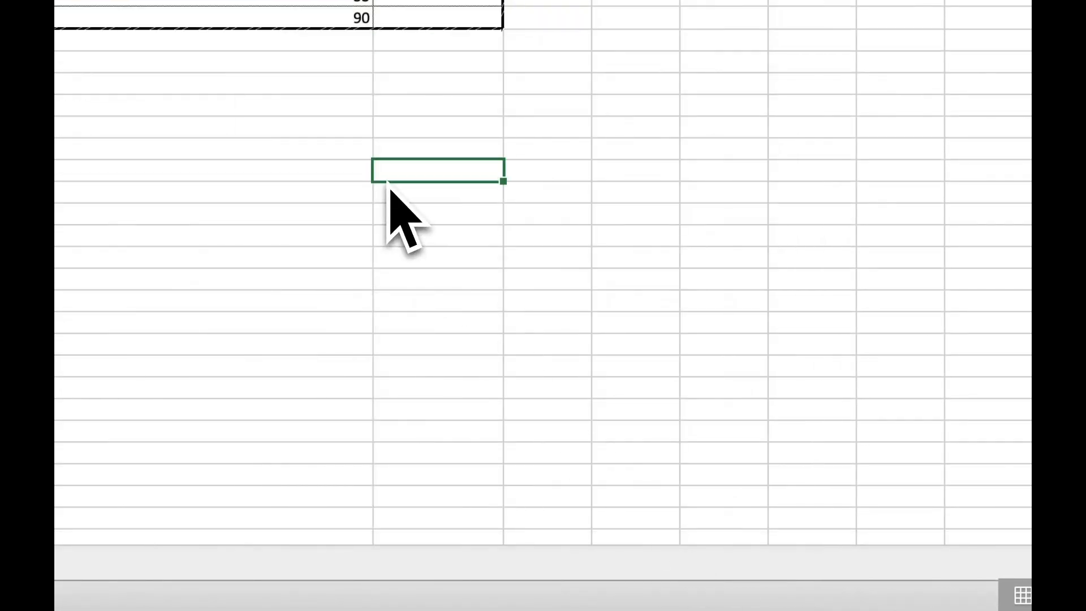